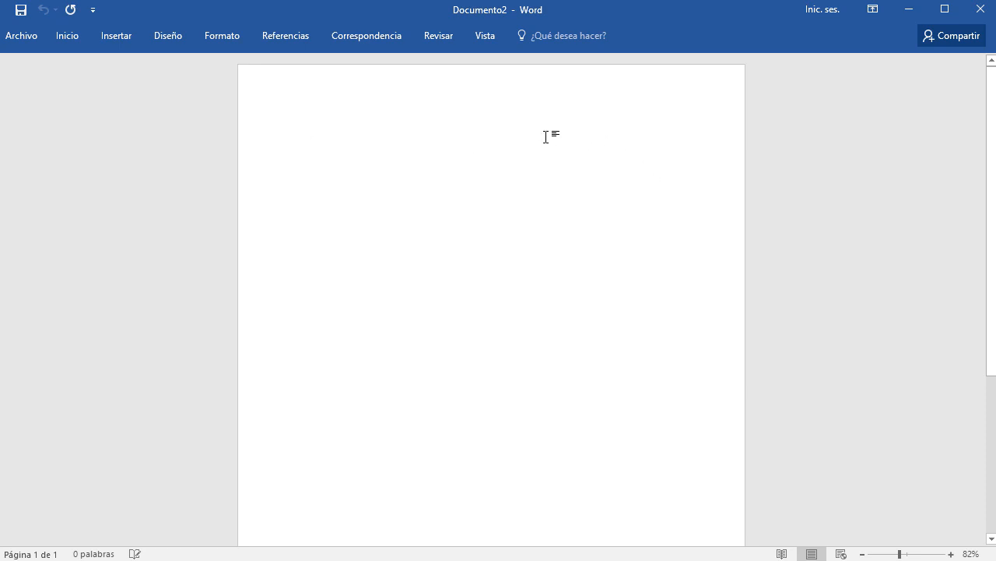
In Configurar página, set the paper size to a custom 9 cm width and 5 cm height.
scroll(502, 171, down, 4)
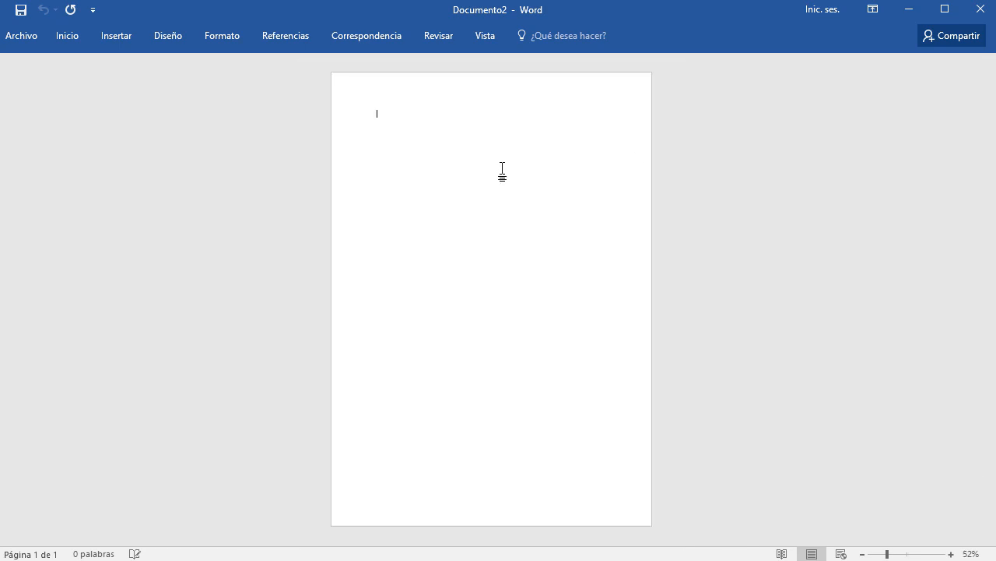
scroll(503, 166, up, 1)
click(225, 35)
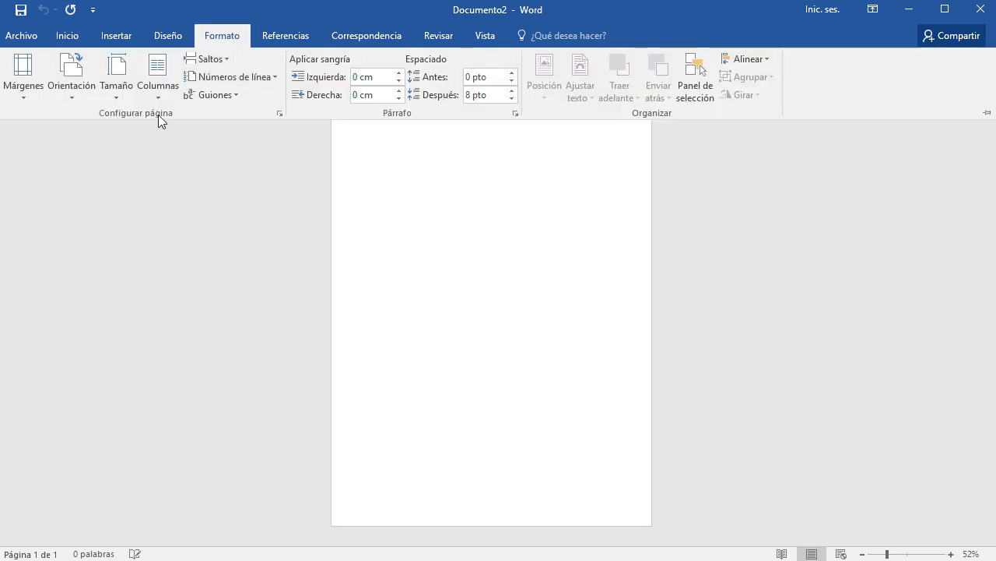
click(280, 114)
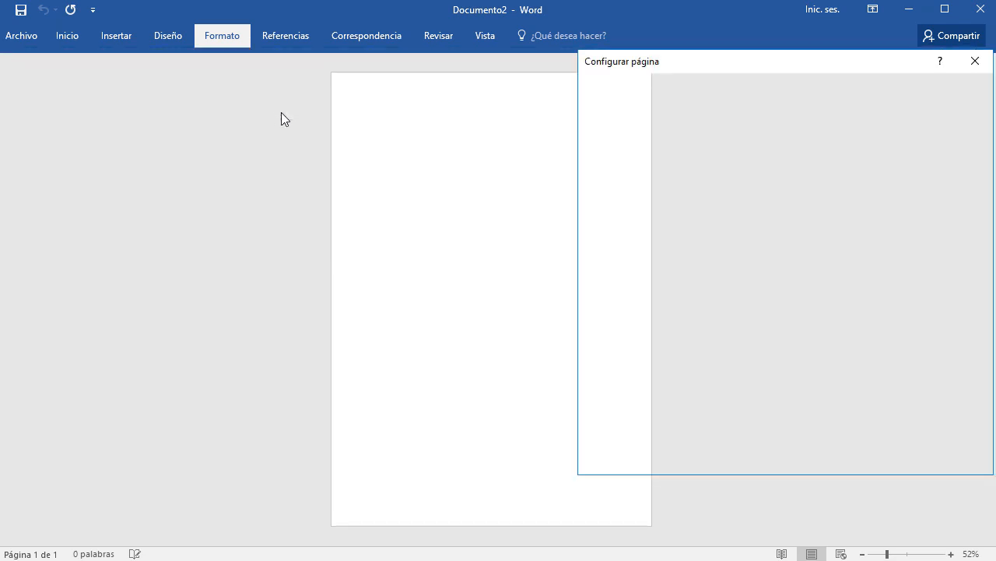
drag(770, 62, 451, 82)
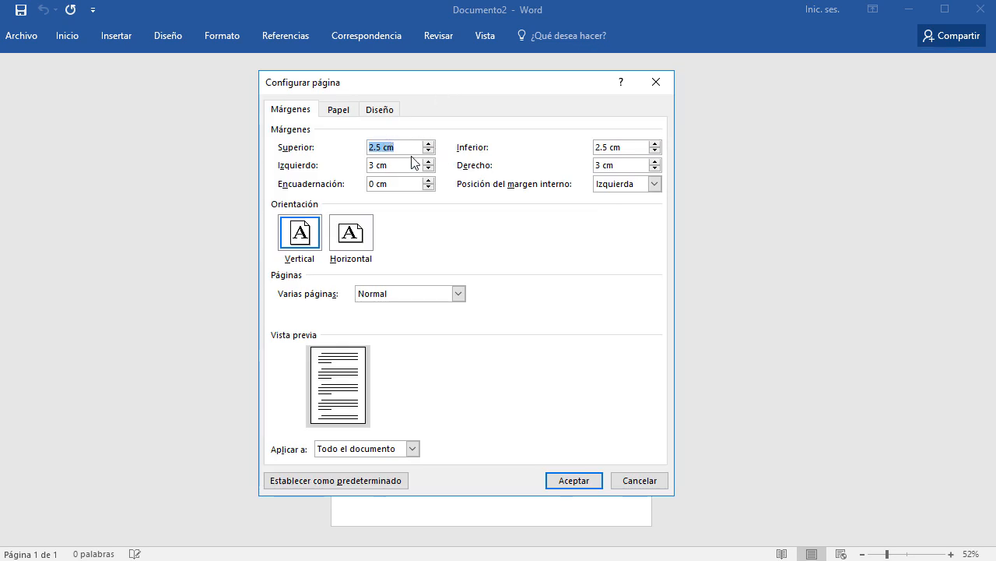
click(338, 111)
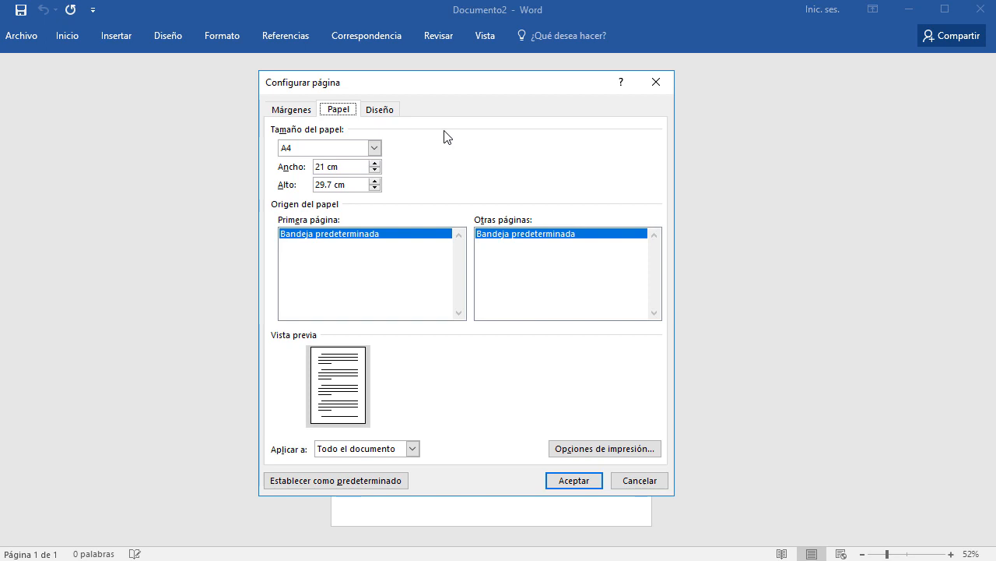
drag(344, 163, 275, 166)
text(9)
key(Tab)
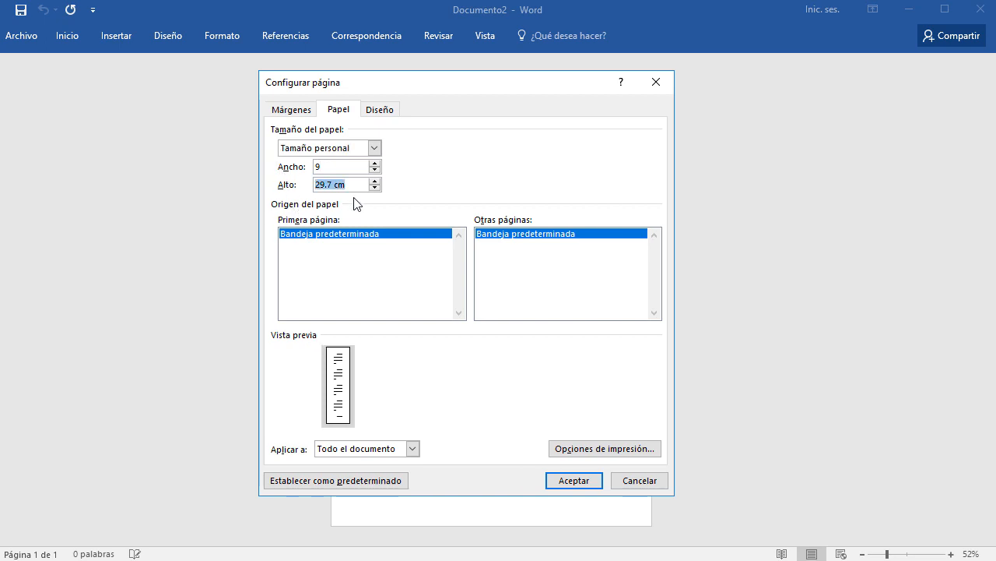
text(5)
key(Tab)
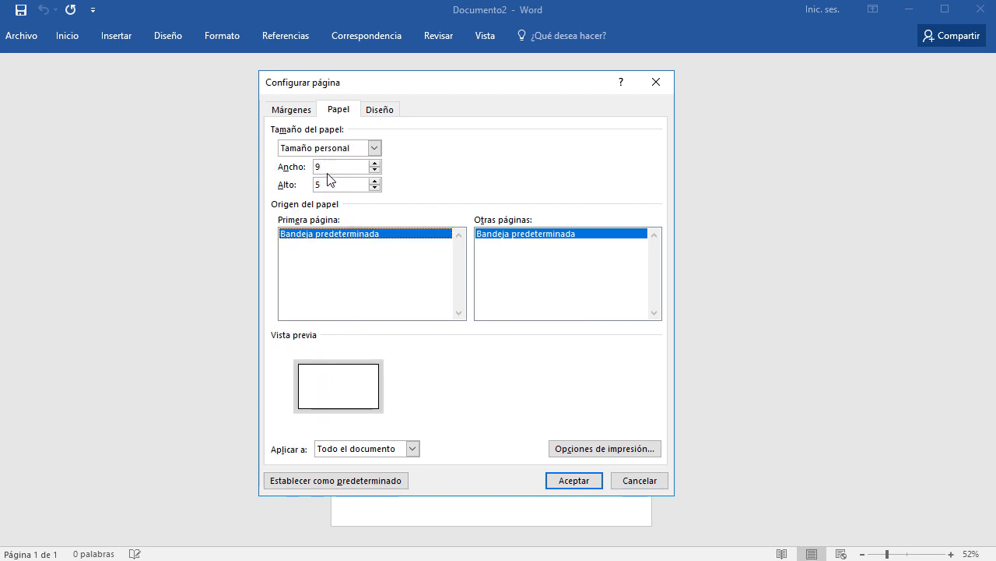
Set all four page margins to 0 and apply the page setup.
click(299, 113)
drag(405, 147, 213, 148)
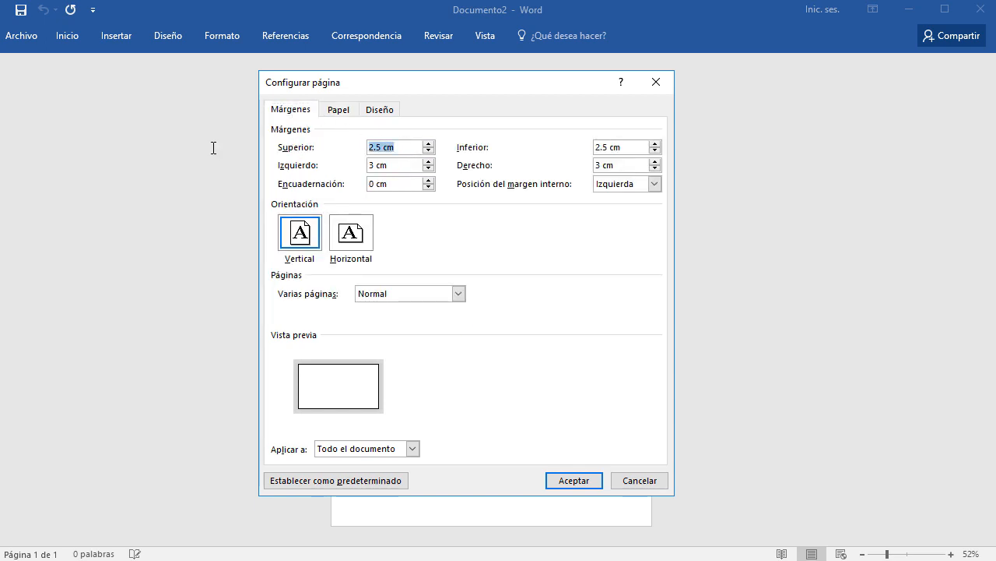
text(0)
key(Tab)
text(0)
key(Tab)
text(0)
key(Tab)
text(0)
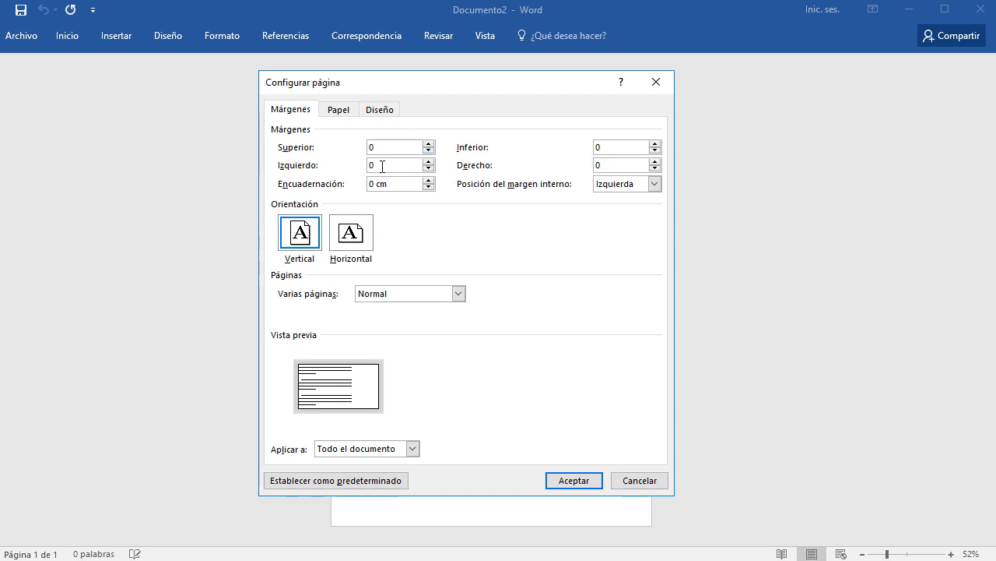
click(556, 478)
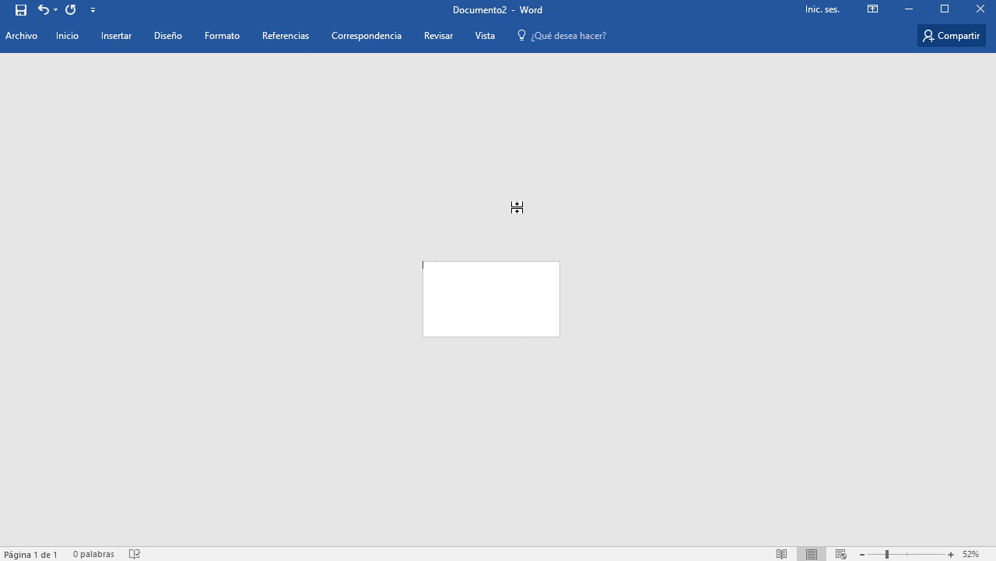
Zoom the card to about 212% and bring up the Insertar commands.
scroll(621, 378, up, 7)
scroll(621, 377, up, 7)
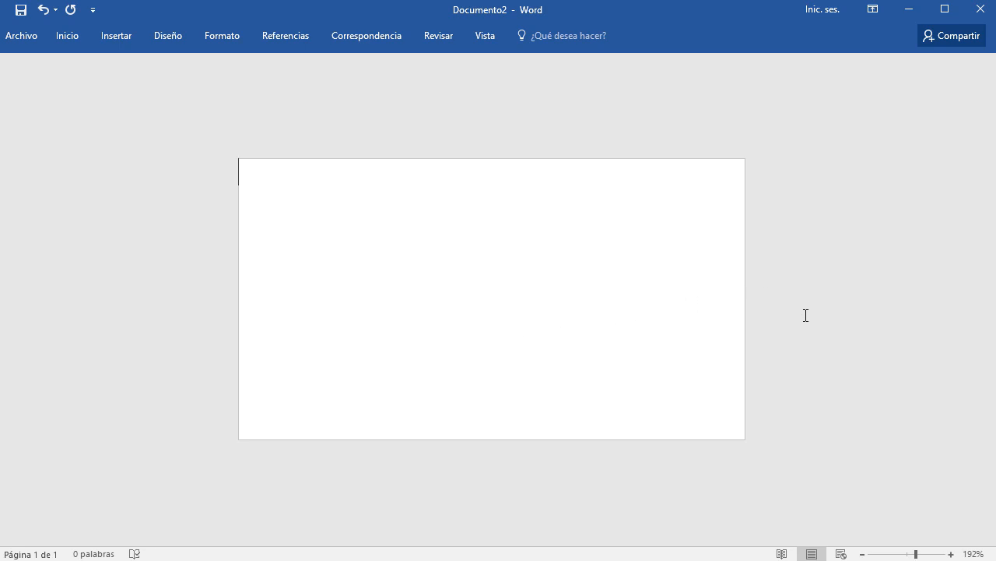
scroll(807, 310, up, 2)
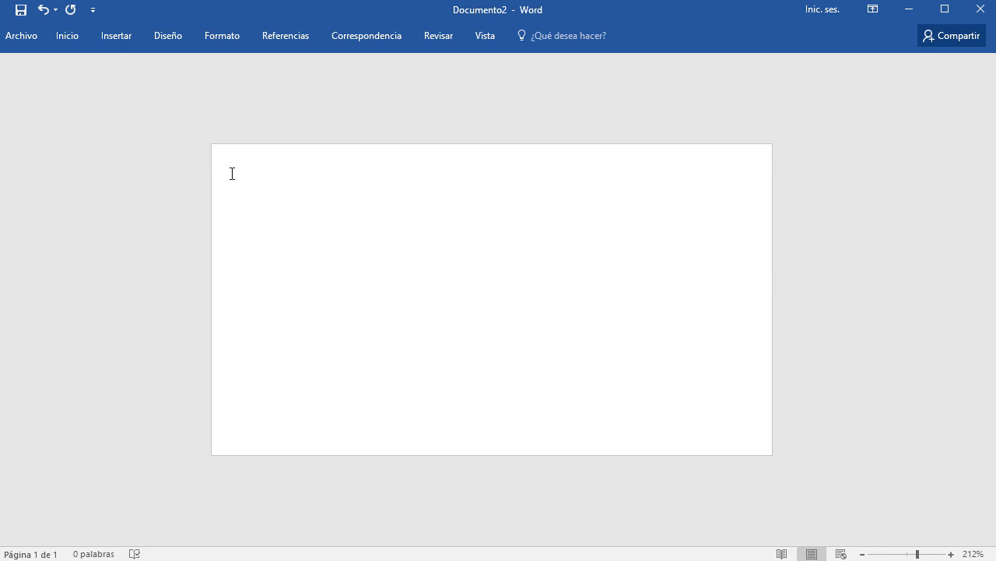
click(119, 42)
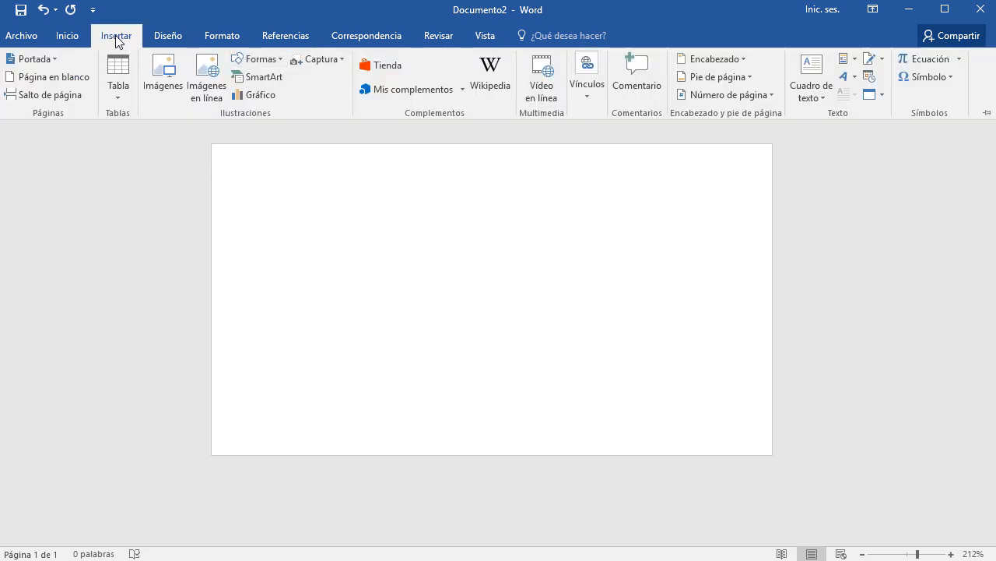
Draw a blue slanted-top quadrilateral flowchart shape across the card and tilt it about 30°.
click(260, 60)
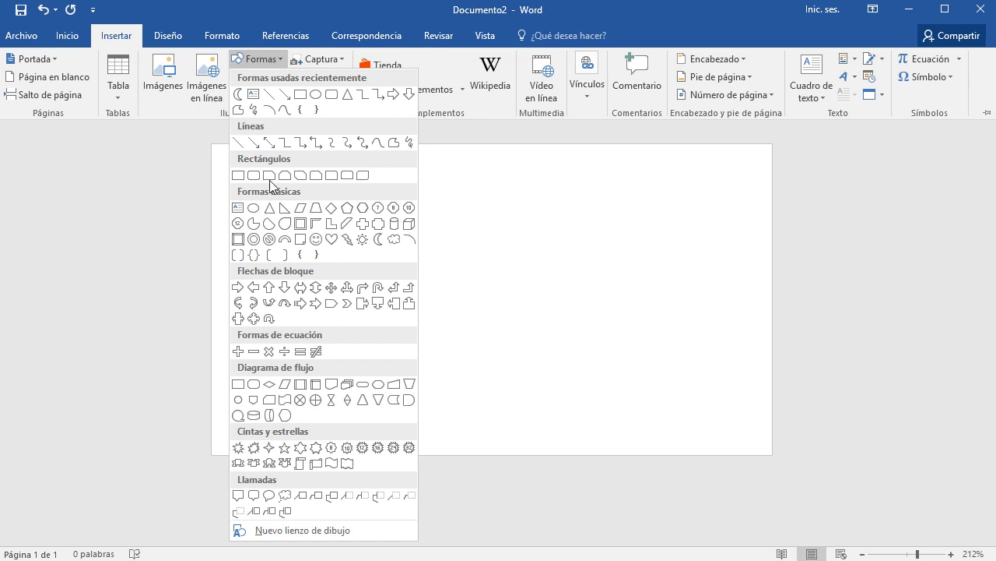
click(393, 384)
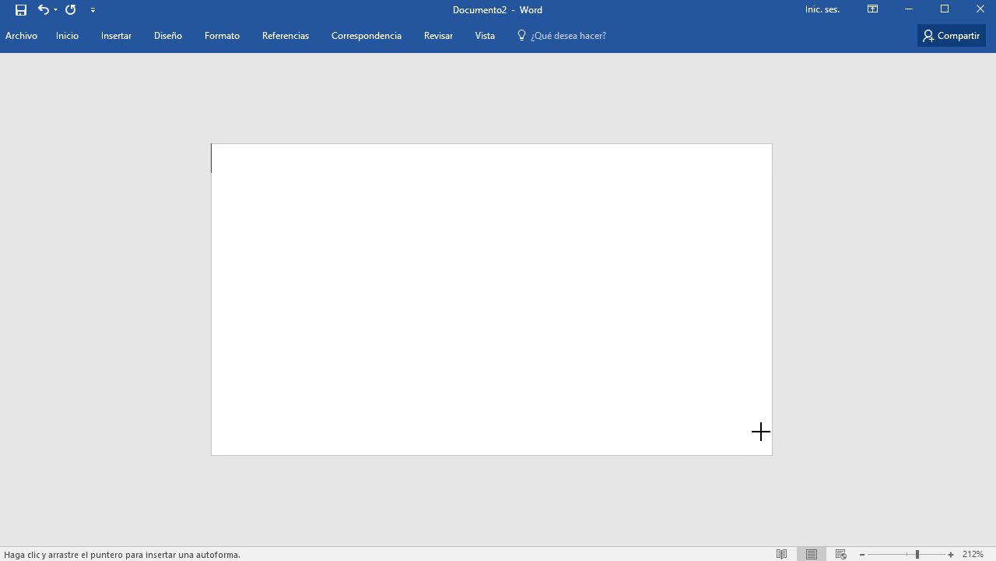
drag(769, 381, 127, 163)
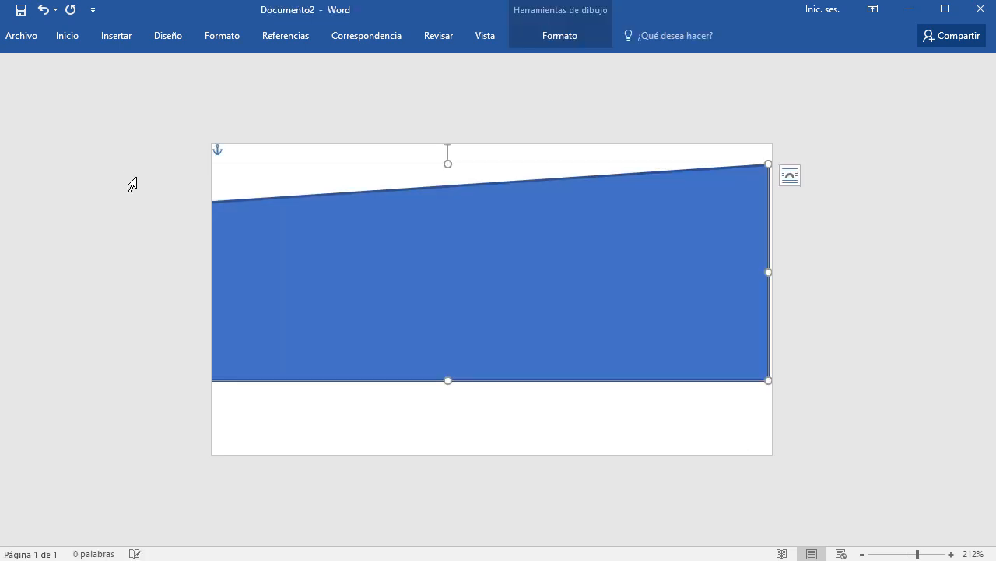
drag(384, 200, 411, 271)
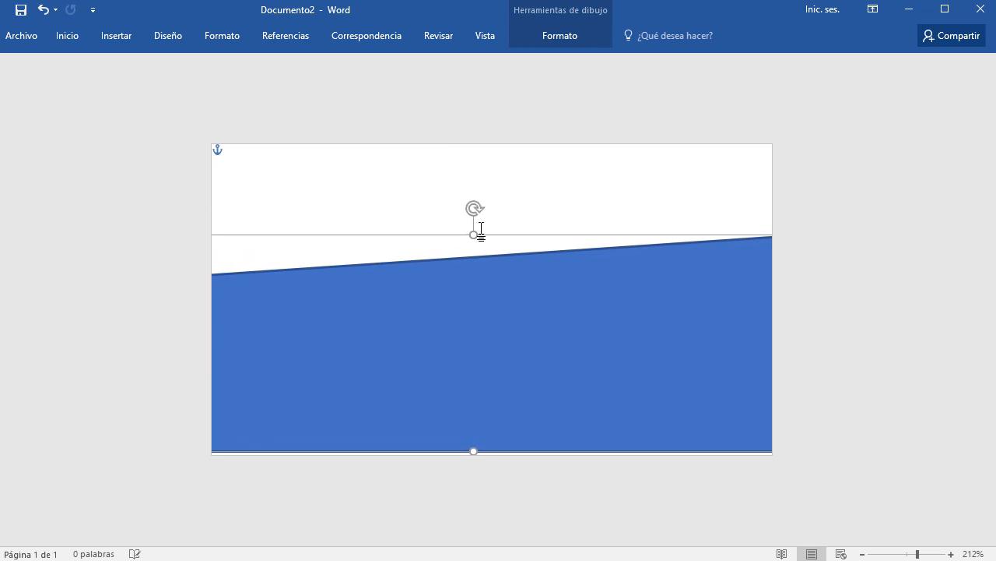
drag(430, 207, 406, 226)
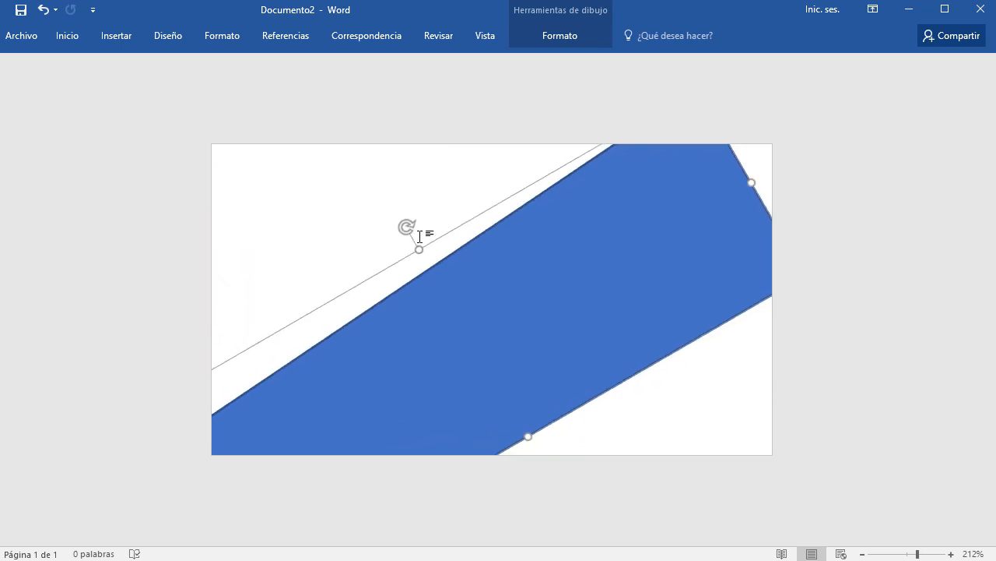
drag(508, 278, 521, 309)
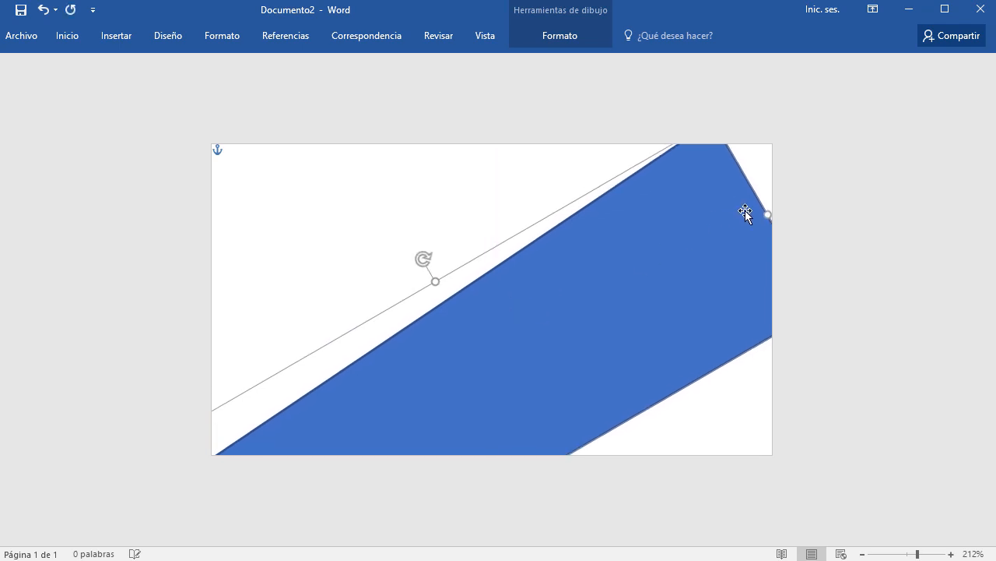
Stretch, rotate and reposition the shape so it fills the card's lower-right half diagonally.
drag(788, 205, 872, 163)
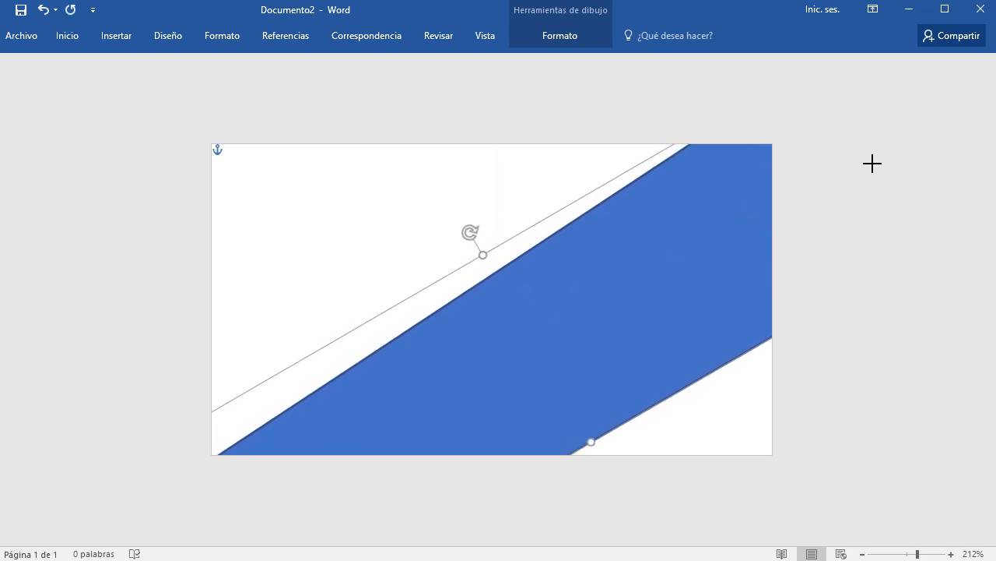
drag(474, 229, 486, 223)
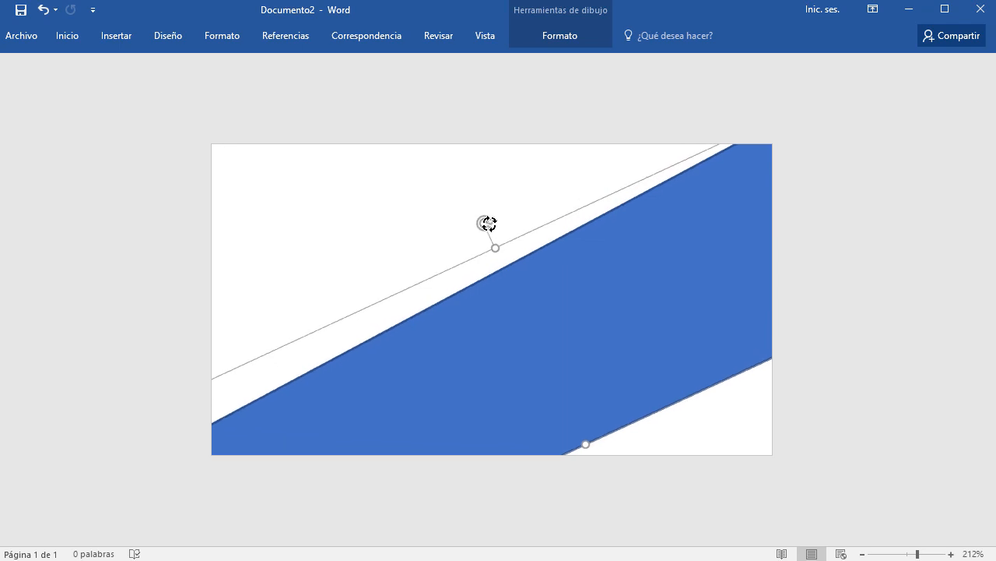
drag(559, 302, 569, 319)
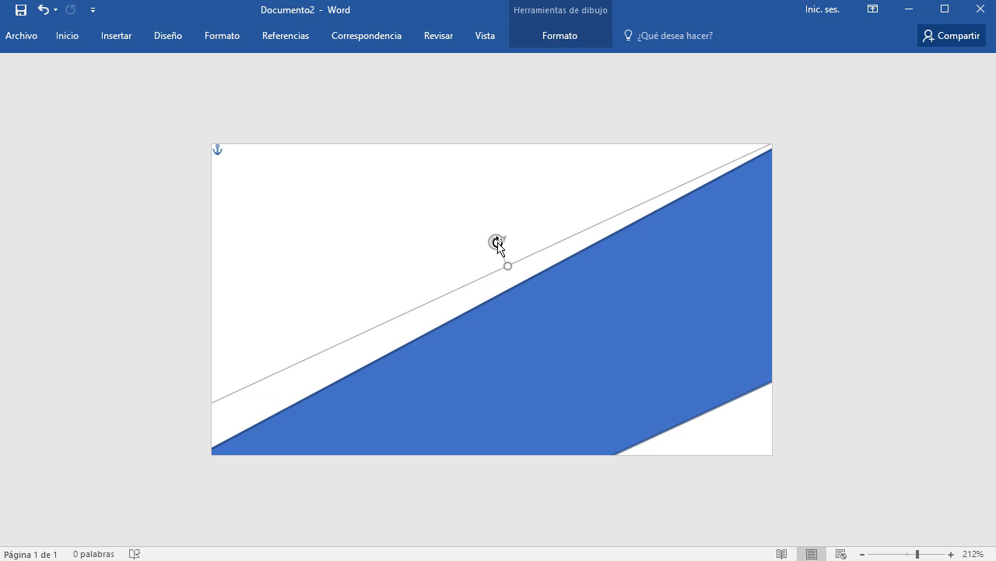
drag(498, 245, 496, 241)
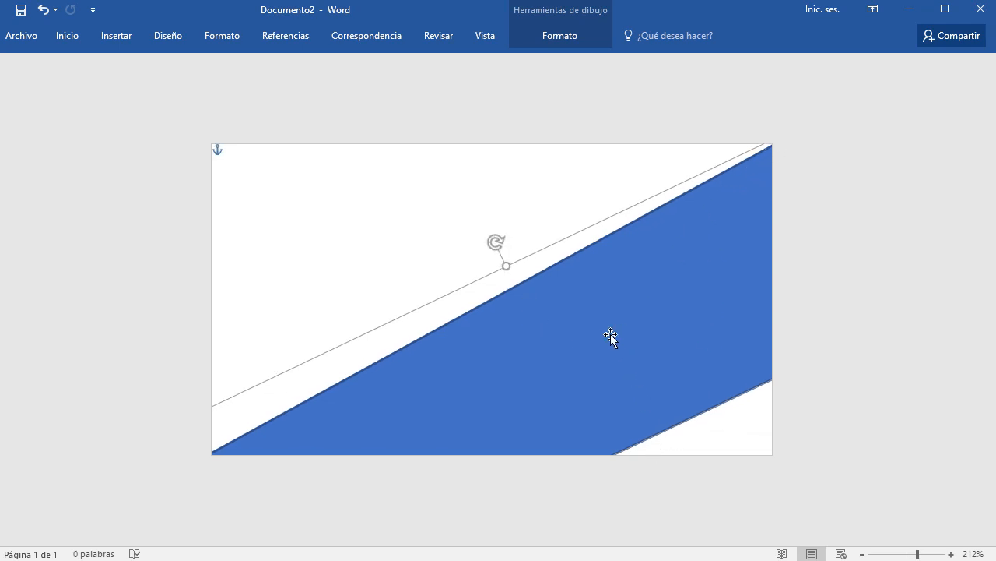
drag(506, 266, 445, 227)
drag(550, 313, 590, 333)
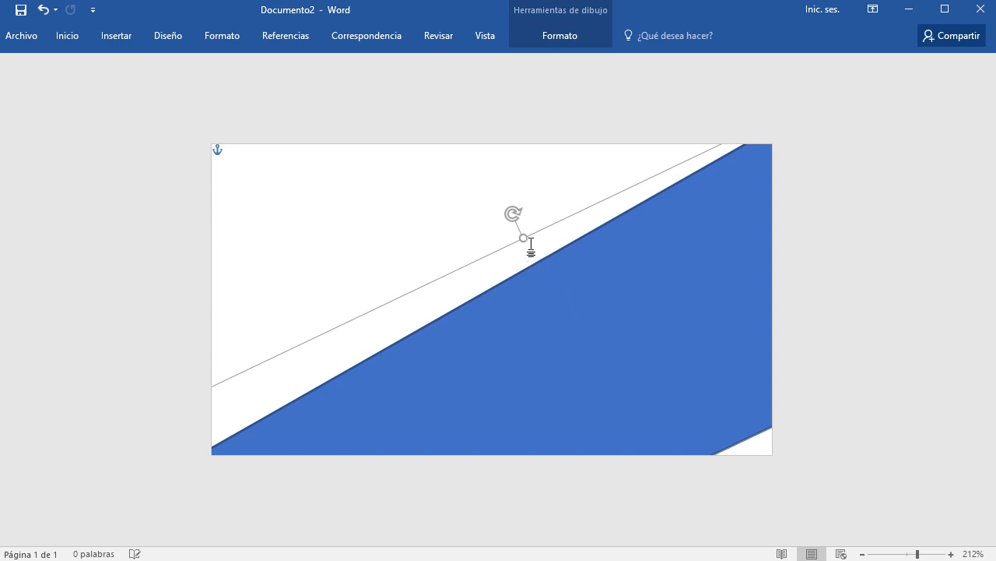
drag(522, 237, 418, 163)
drag(556, 285, 549, 381)
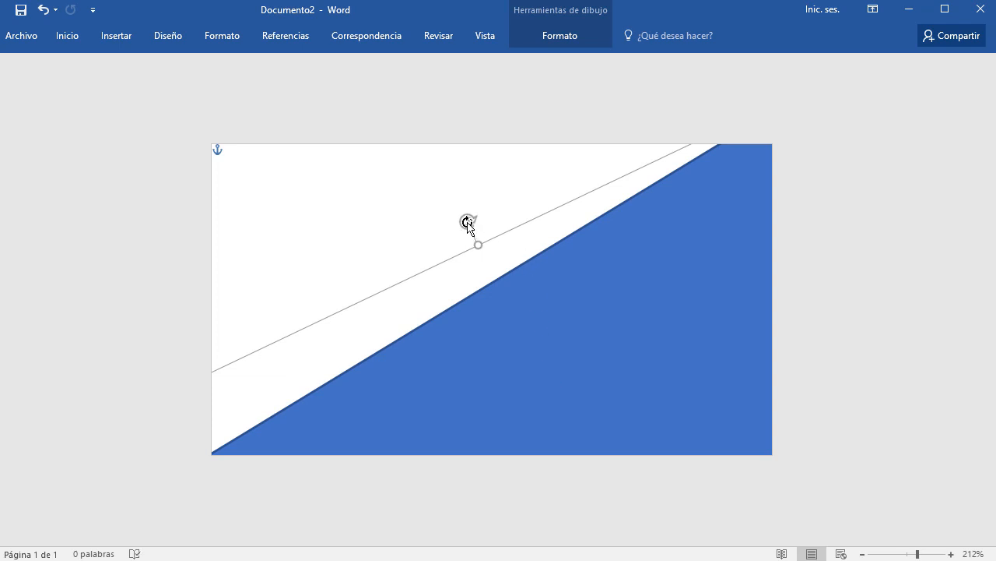
drag(469, 220, 478, 223)
drag(540, 322, 548, 332)
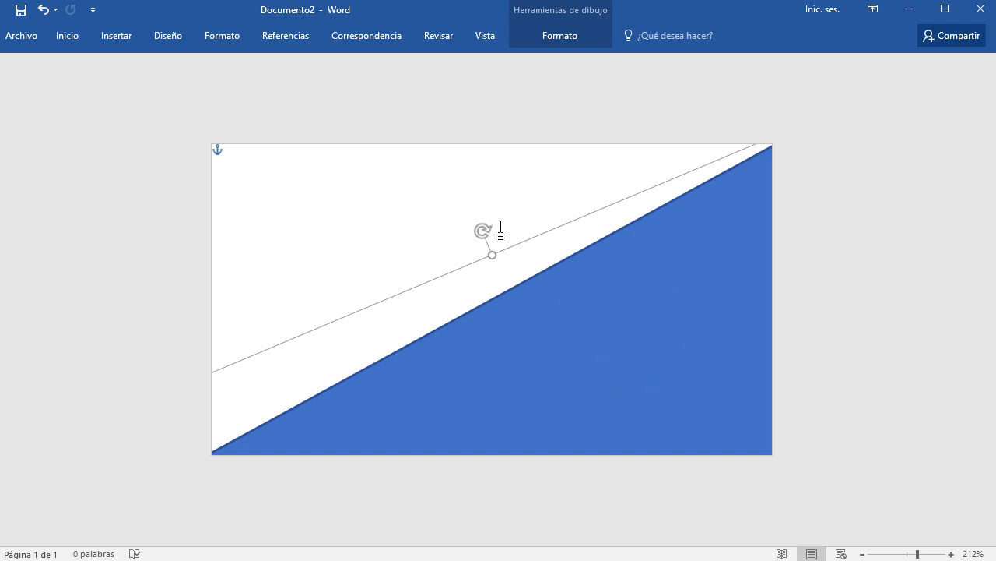
Delete the triangle and draw a blue Luna moon shape from the card's top-left.
key(Delete)
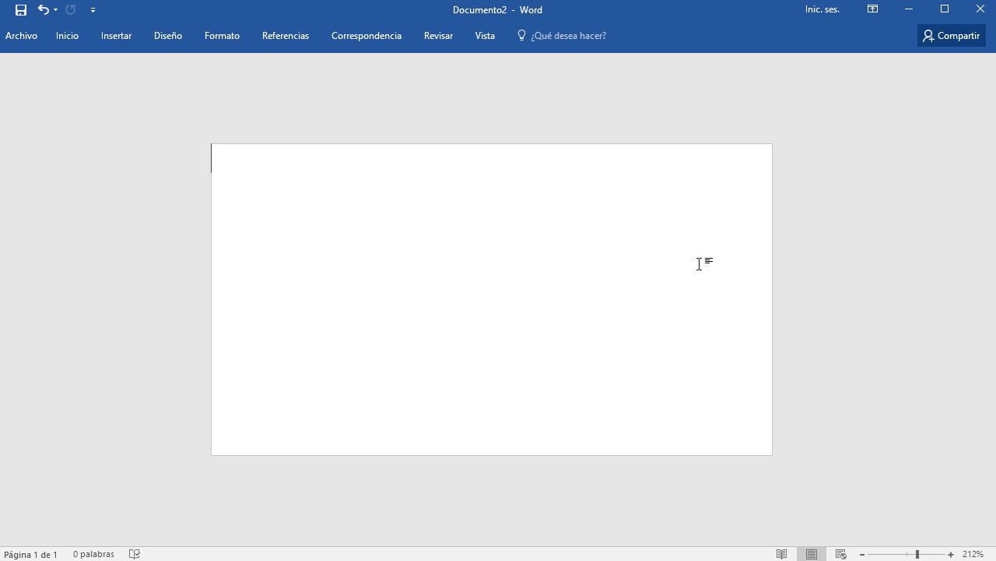
click(125, 40)
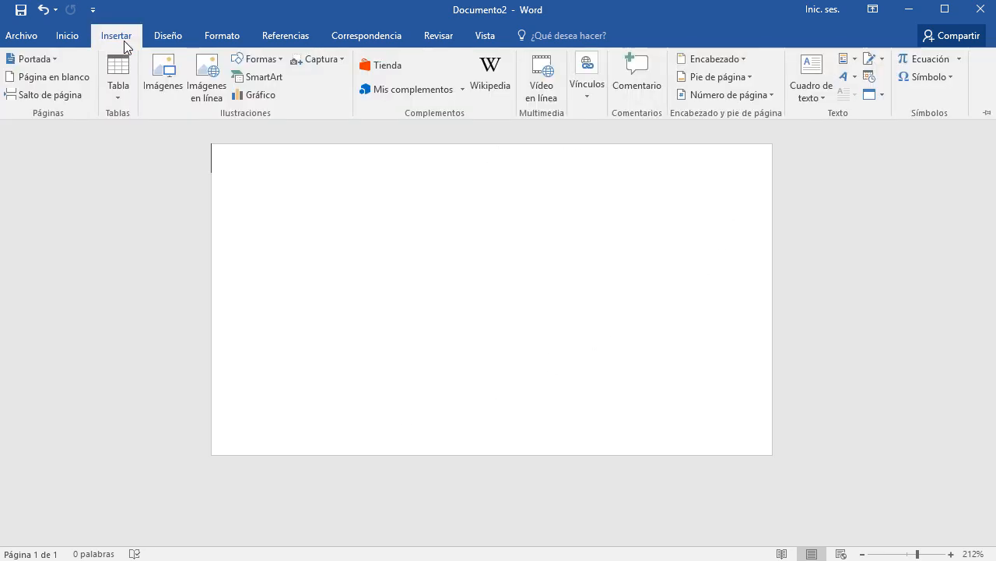
click(277, 62)
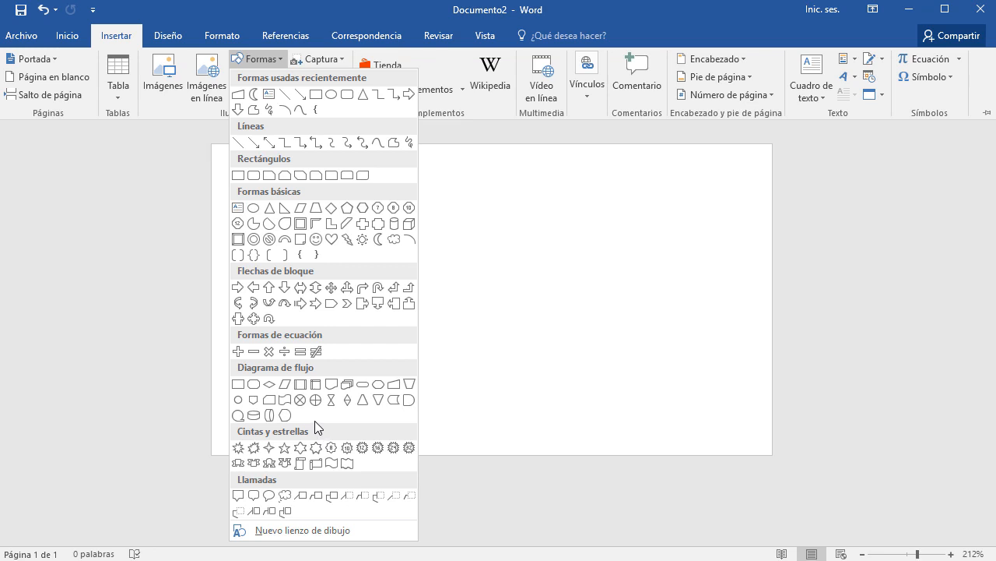
click(379, 239)
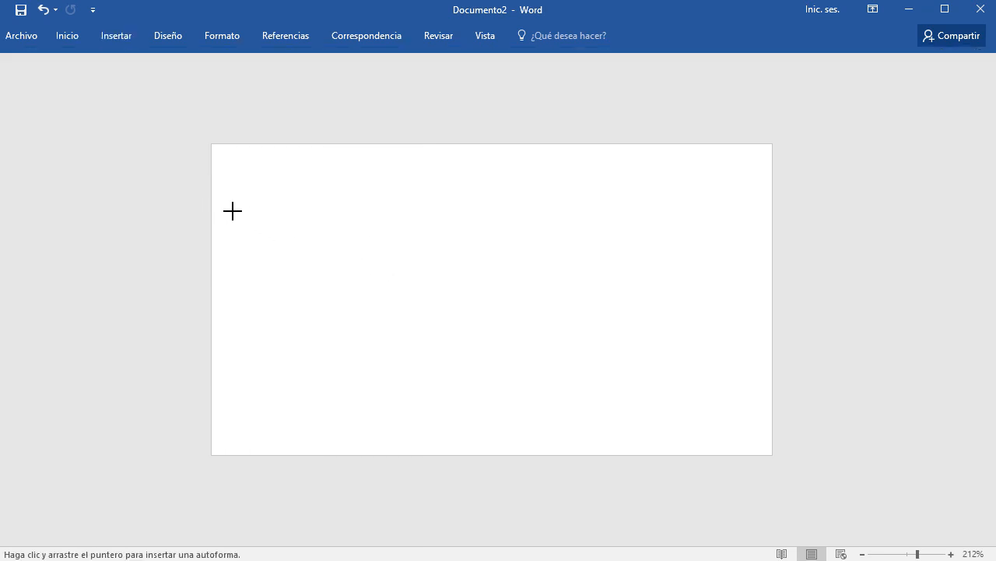
drag(213, 202, 498, 478)
drag(309, 312, 316, 269)
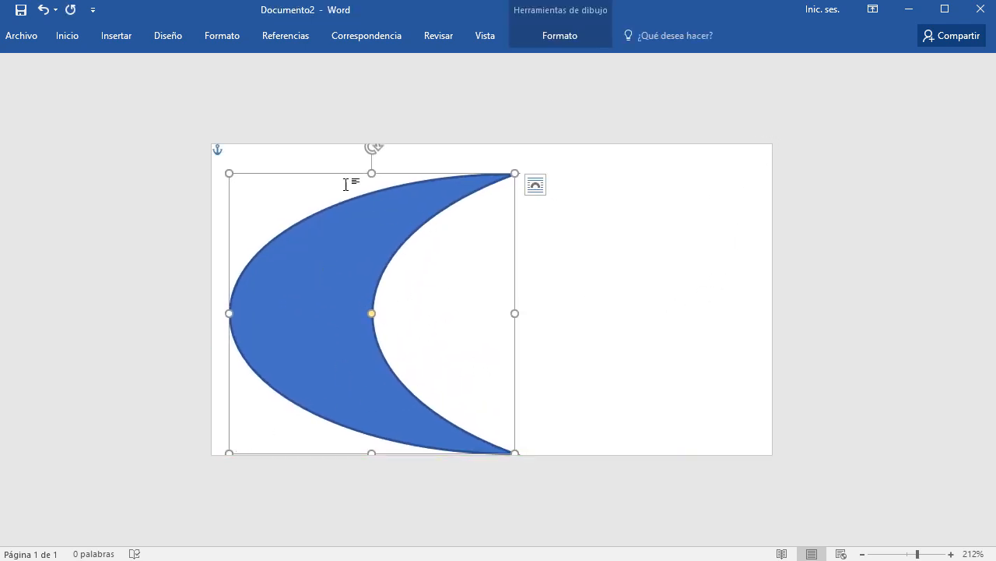
Stretch the moon to the page top, narrow it, and rotate it nearly horizontal.
drag(369, 173, 362, 140)
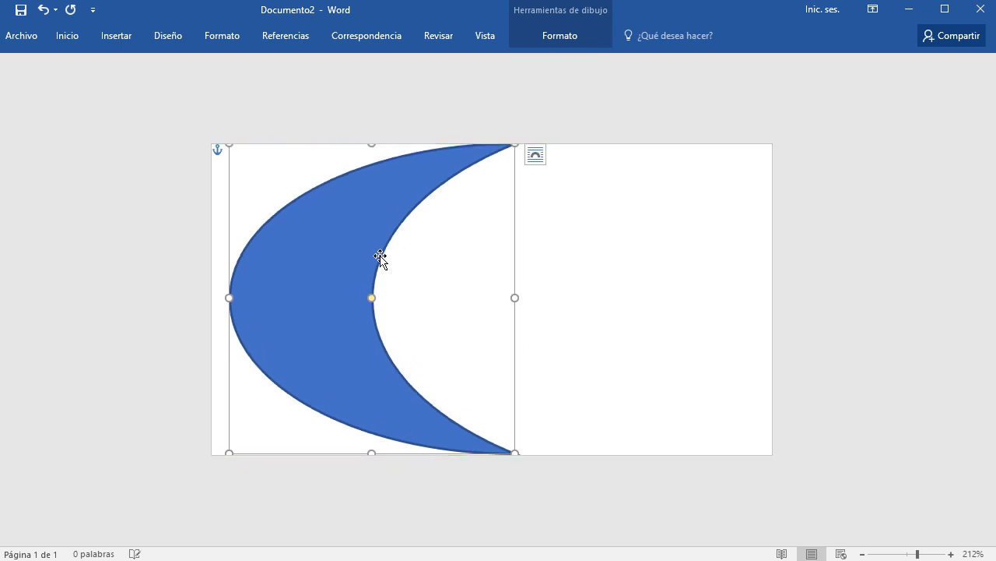
drag(419, 273, 425, 257)
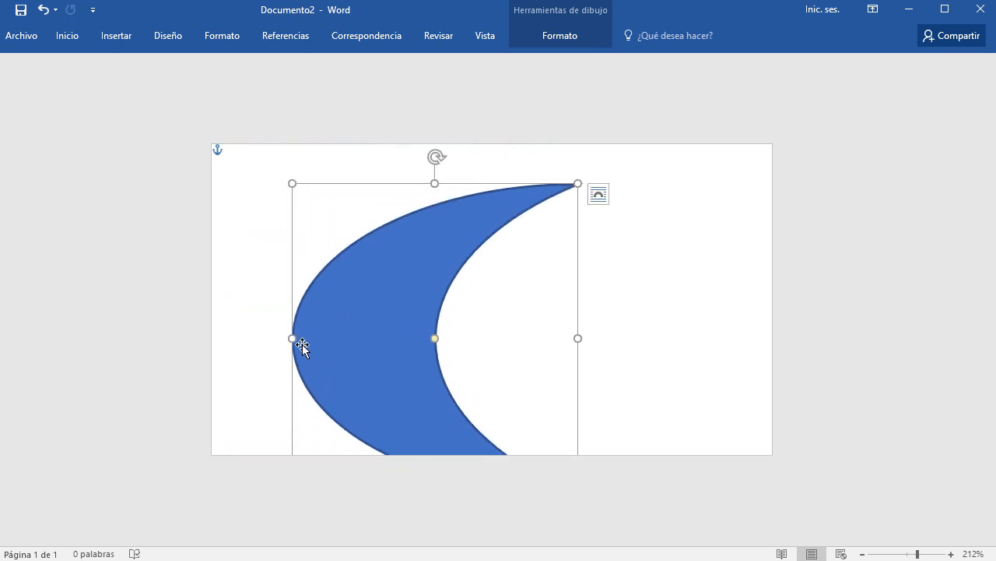
drag(292, 340, 410, 339)
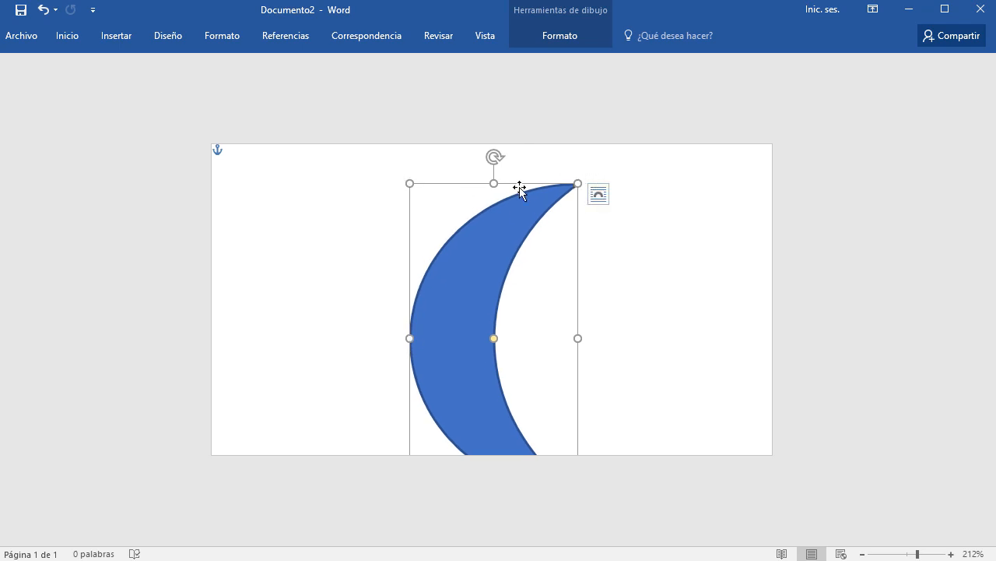
drag(494, 158, 373, 438)
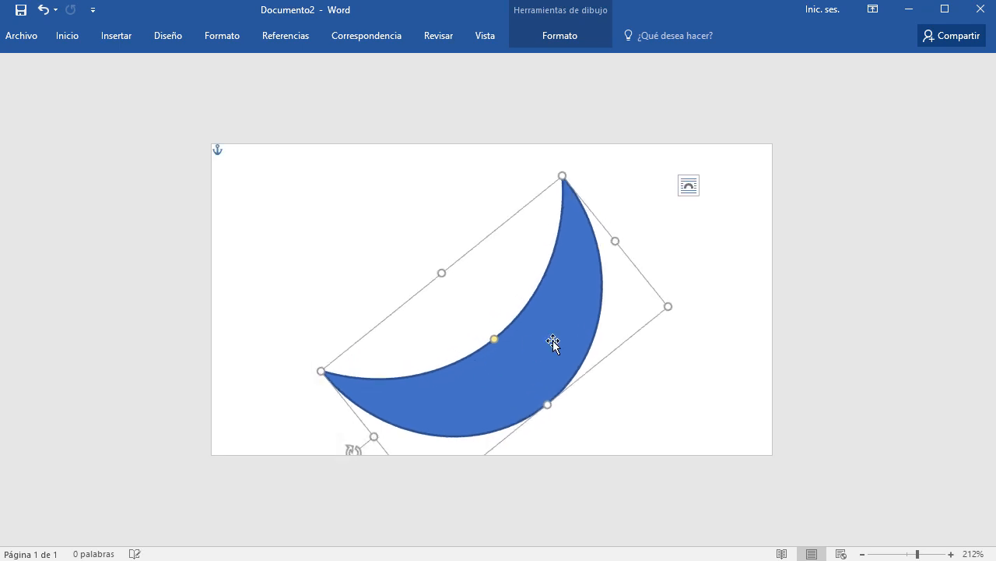
drag(553, 343, 770, 236)
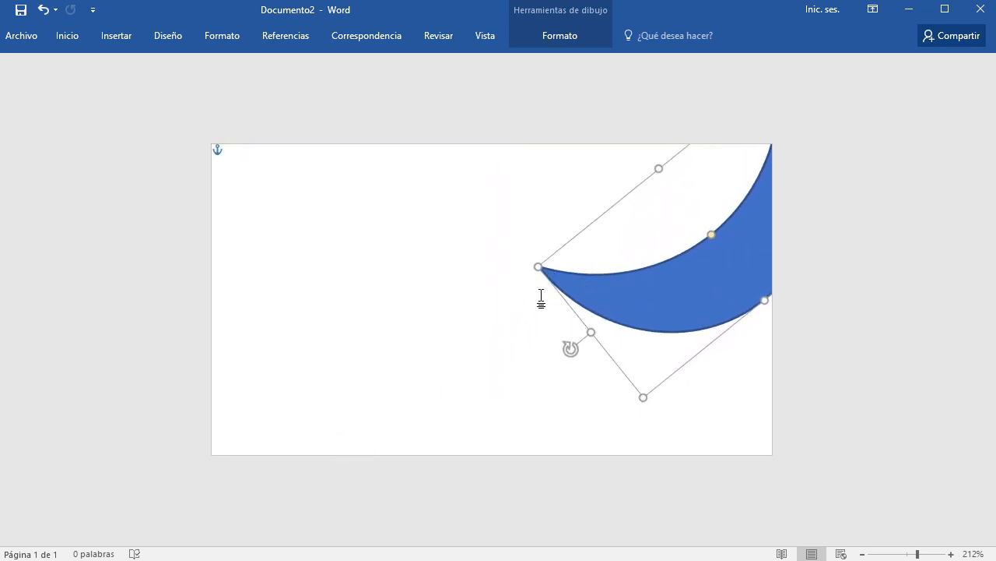
Enlarge the moon down and left past the card's left edge, settling it lower-right.
drag(591, 333, 337, 414)
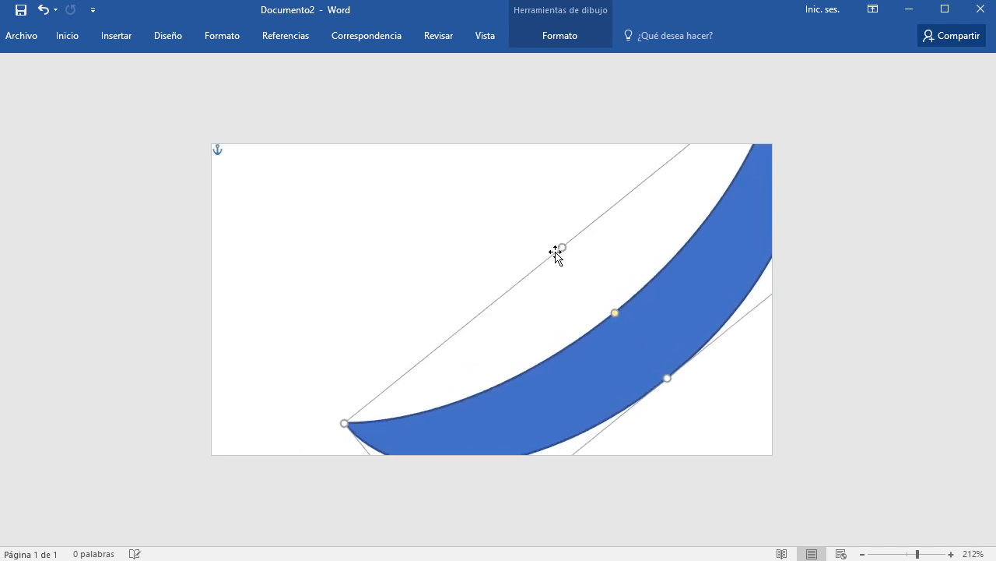
drag(563, 248, 462, 183)
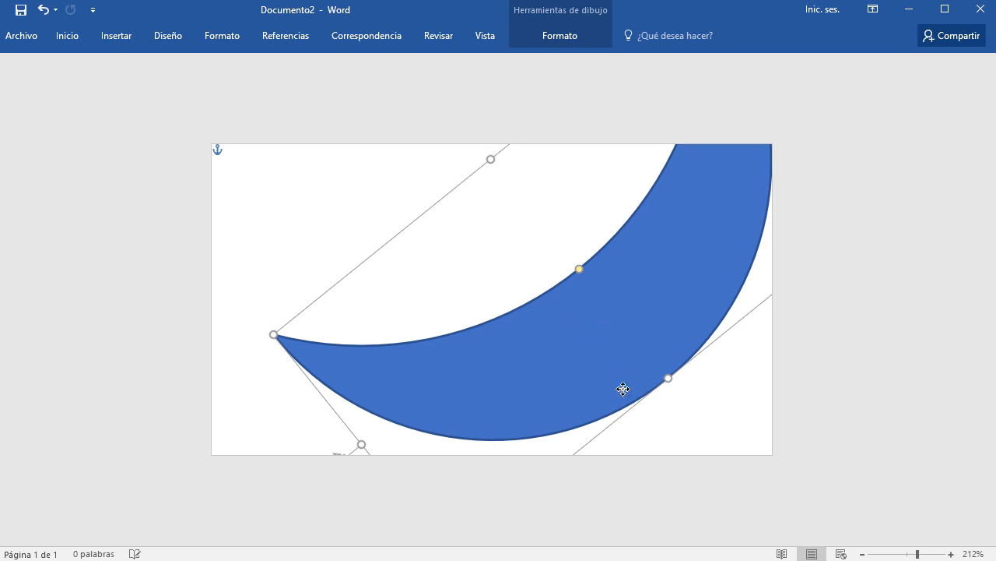
drag(623, 389, 697, 443)
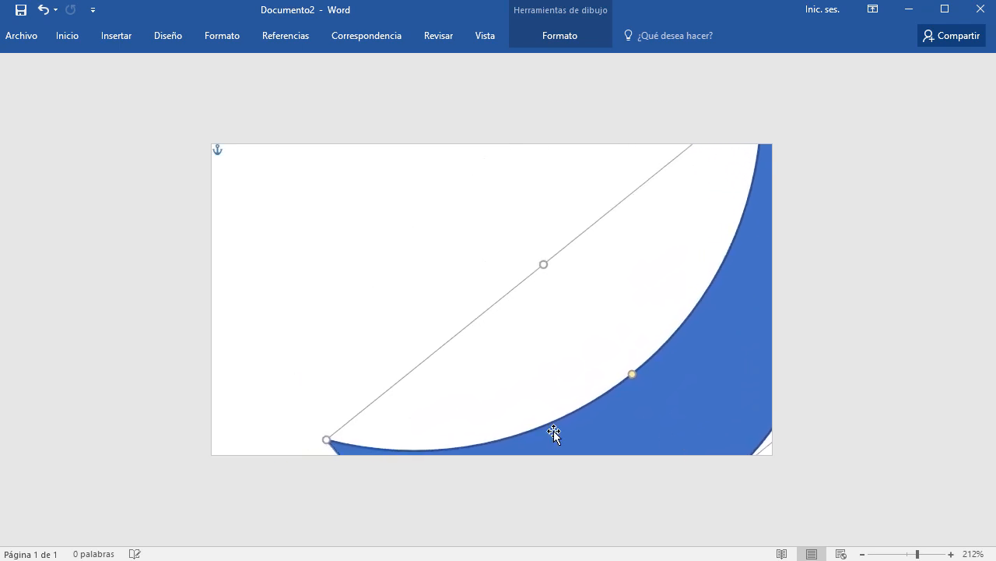
drag(326, 440, 179, 455)
mouse_move(661, 338)
mouse_down()
mouse_move(703, 381)
mouse_move(752, 363)
mouse_move(771, 325)
mouse_move(752, 298)
mouse_move(737, 296)
mouse_move(695, 329)
mouse_move(667, 333)
mouse_up()
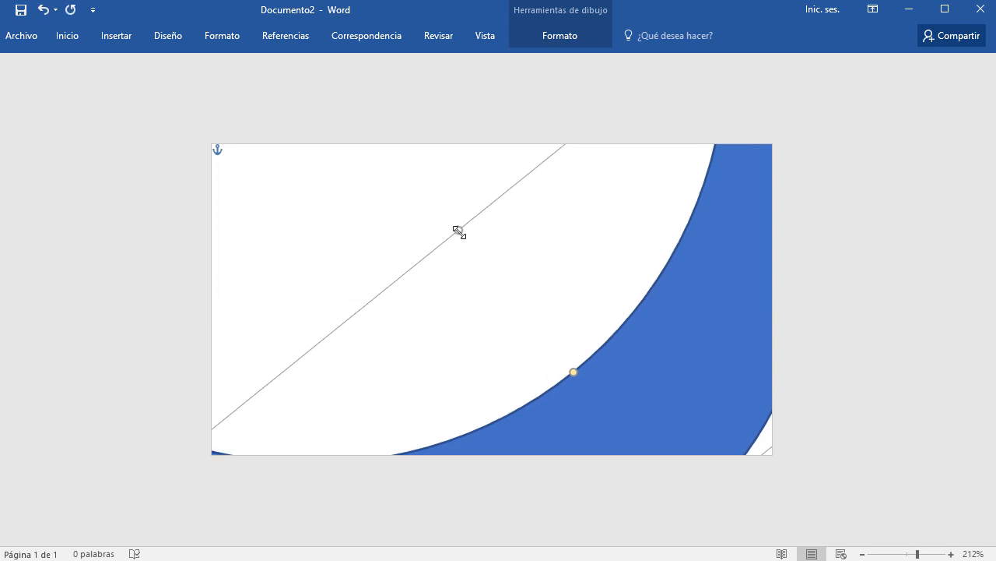
Resize, slightly rotate and shift the moon lower on the card.
drag(460, 232, 418, 216)
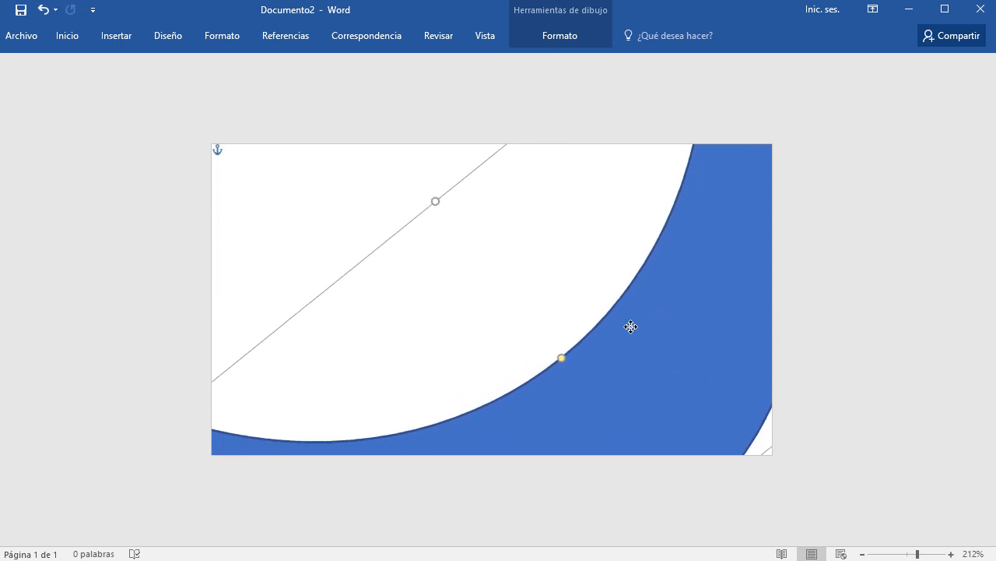
drag(630, 326, 594, 254)
drag(576, 322, 560, 250)
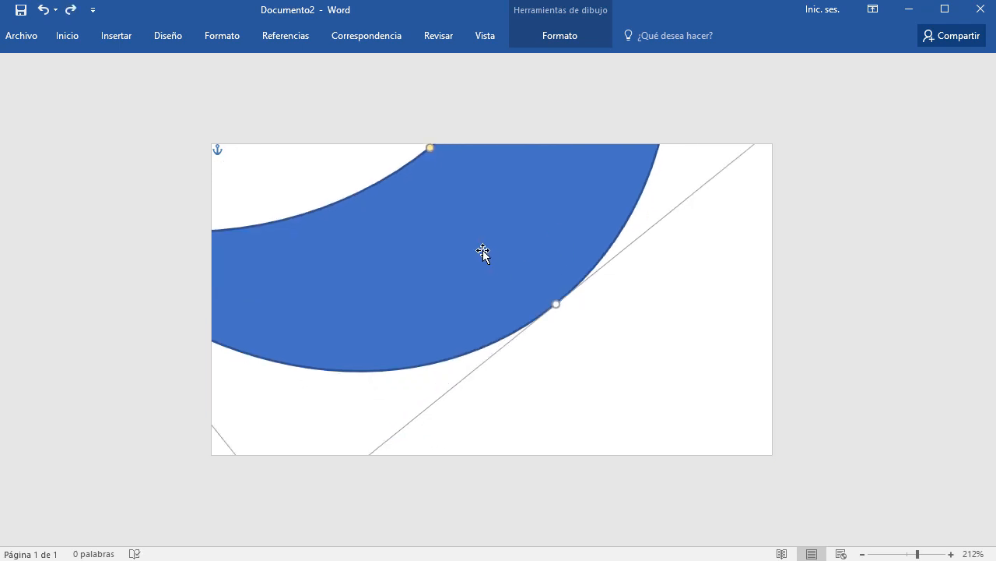
drag(482, 250, 611, 254)
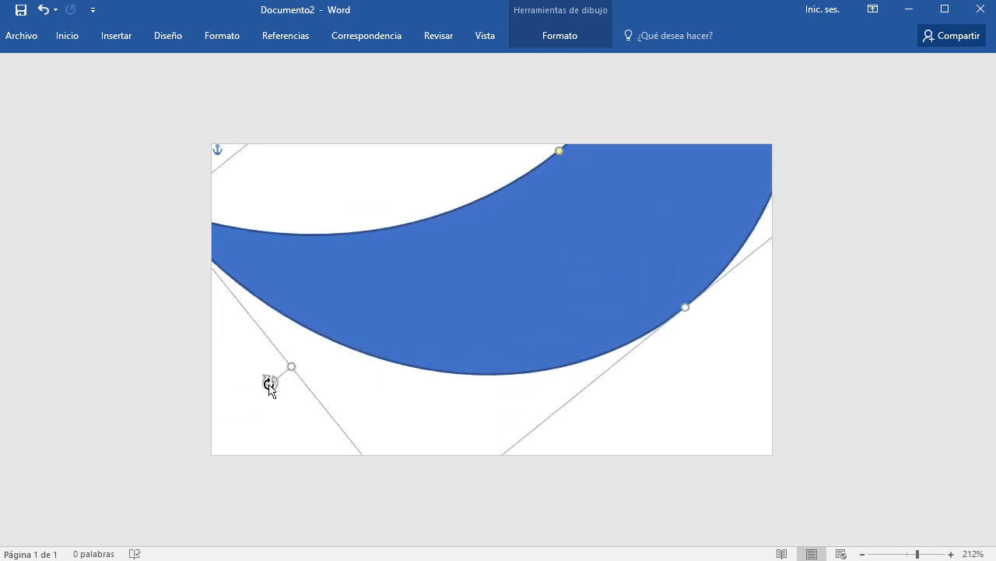
drag(270, 382, 252, 376)
drag(446, 316, 508, 455)
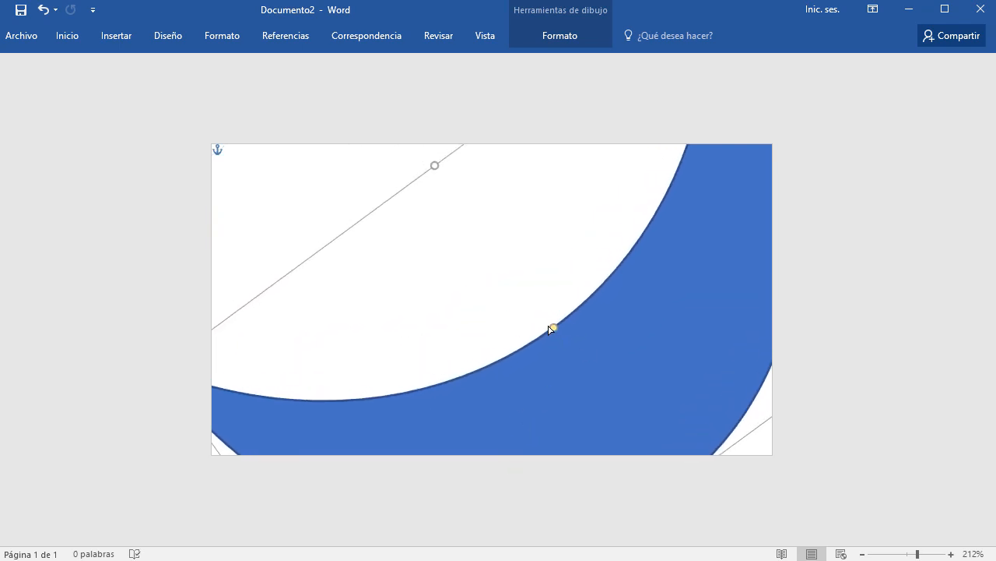
Adjust the crescent's thickness and rotation, then fit it into the lower-right corner.
drag(552, 328, 652, 194)
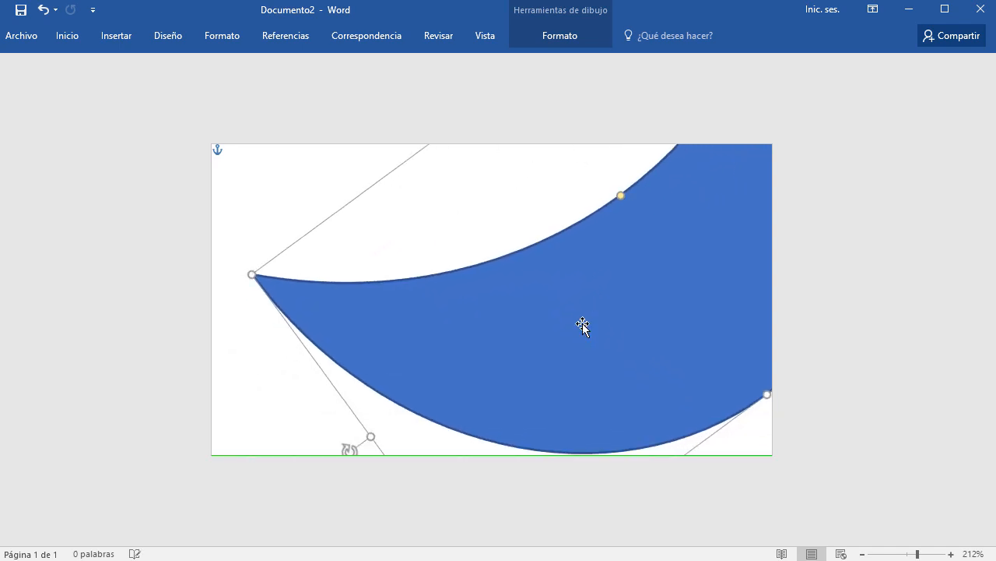
drag(583, 324, 583, 324)
drag(341, 443, 323, 408)
drag(585, 348, 538, 509)
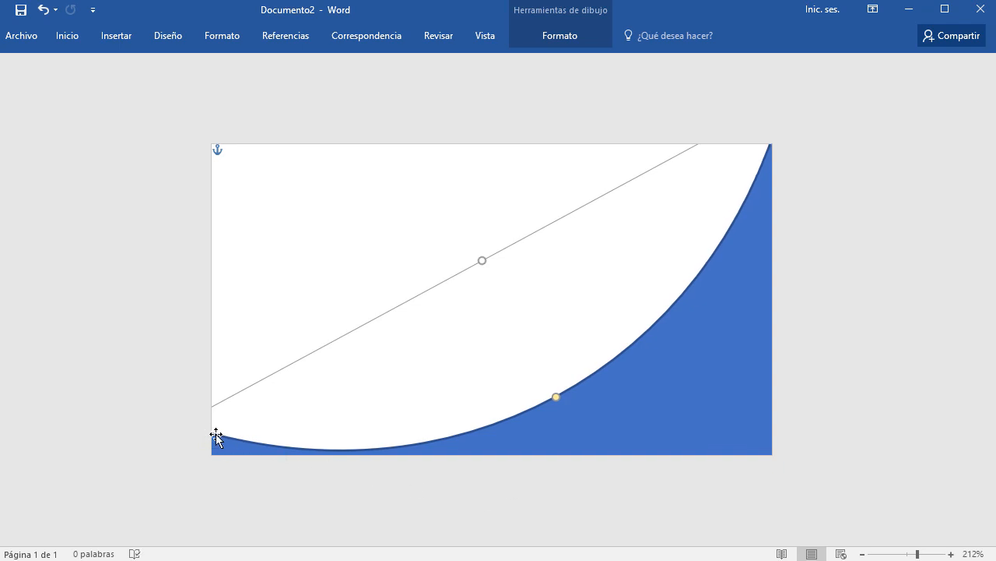
drag(599, 449, 689, 328)
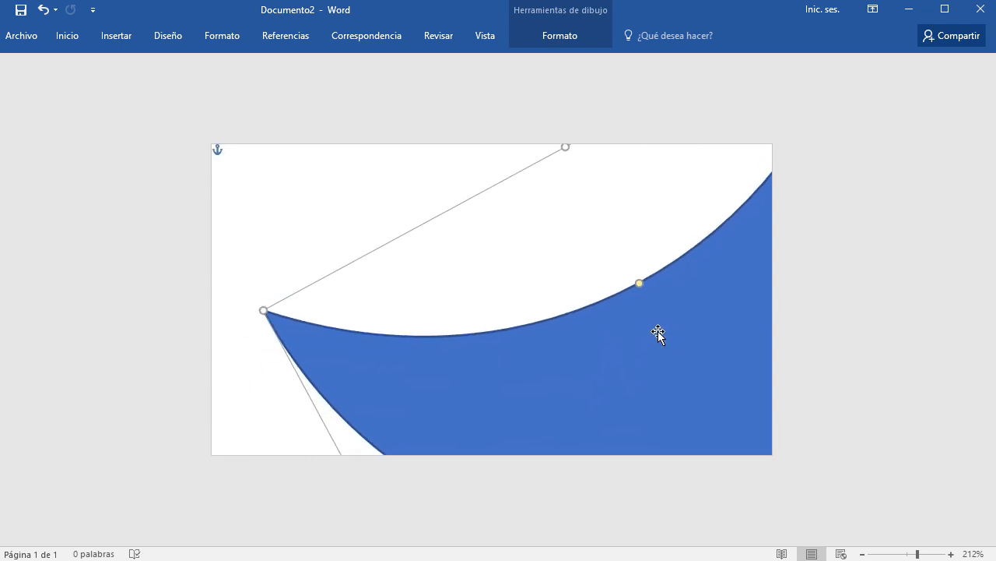
drag(628, 371, 615, 277)
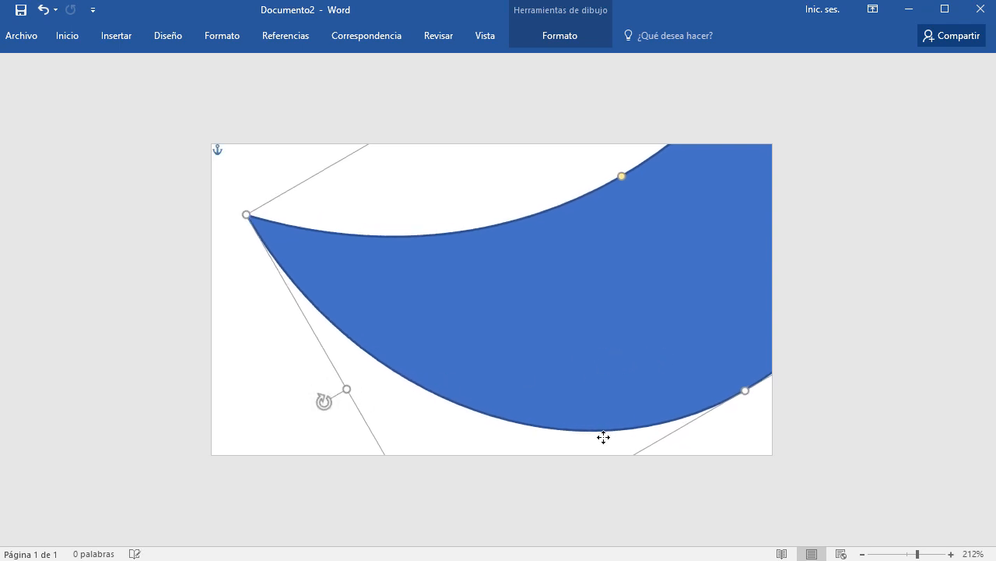
drag(602, 436, 534, 493)
drag(591, 391, 644, 443)
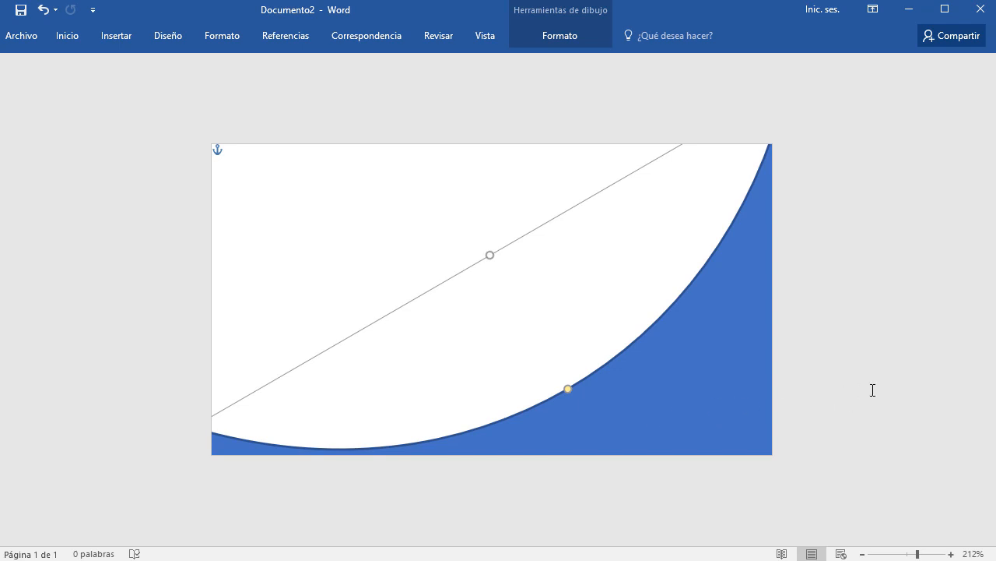
Preview the card unselected, reselect the blue crescent, and pin the Herramientas de dibujo Formato ribbon.
click(380, 234)
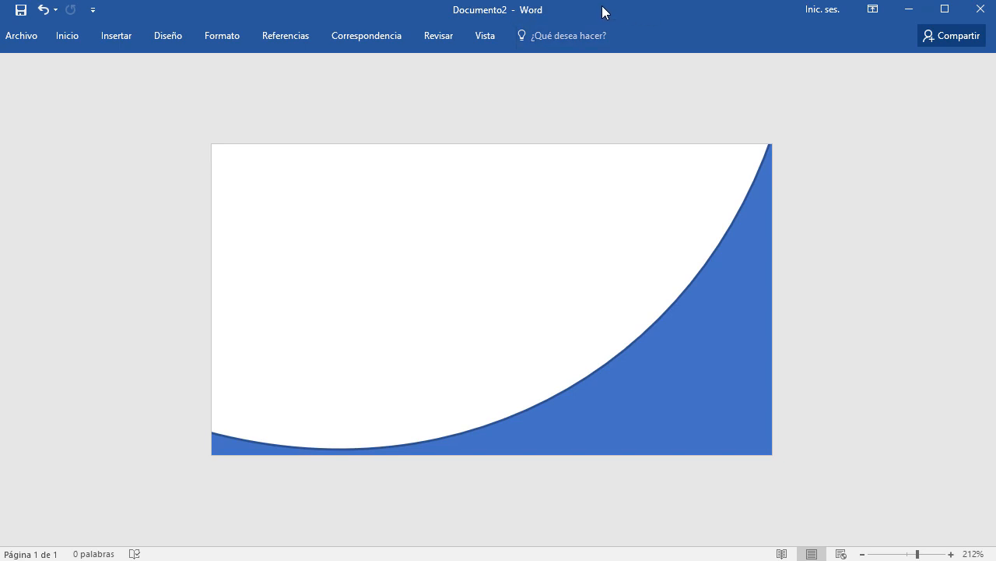
click(698, 336)
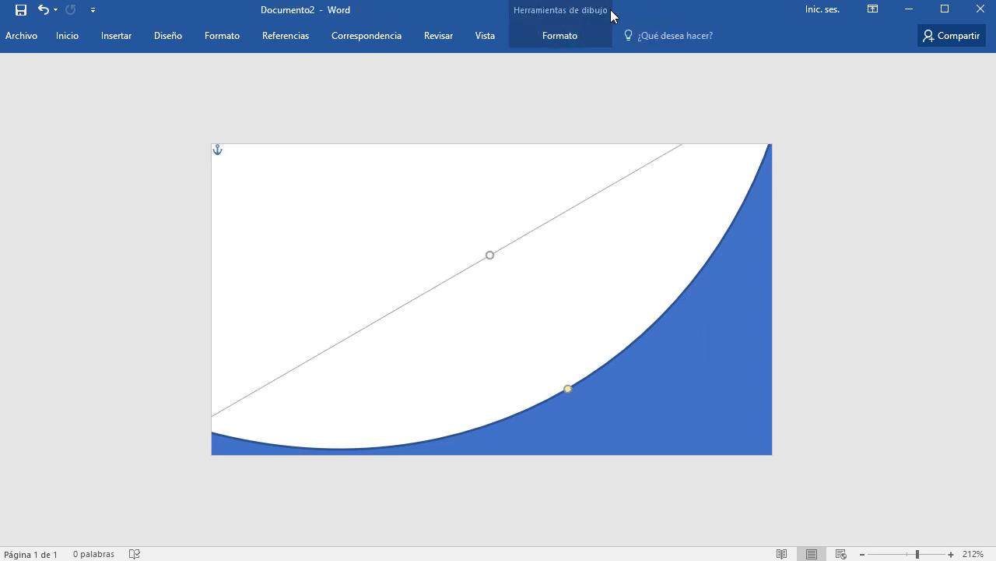
click(391, 195)
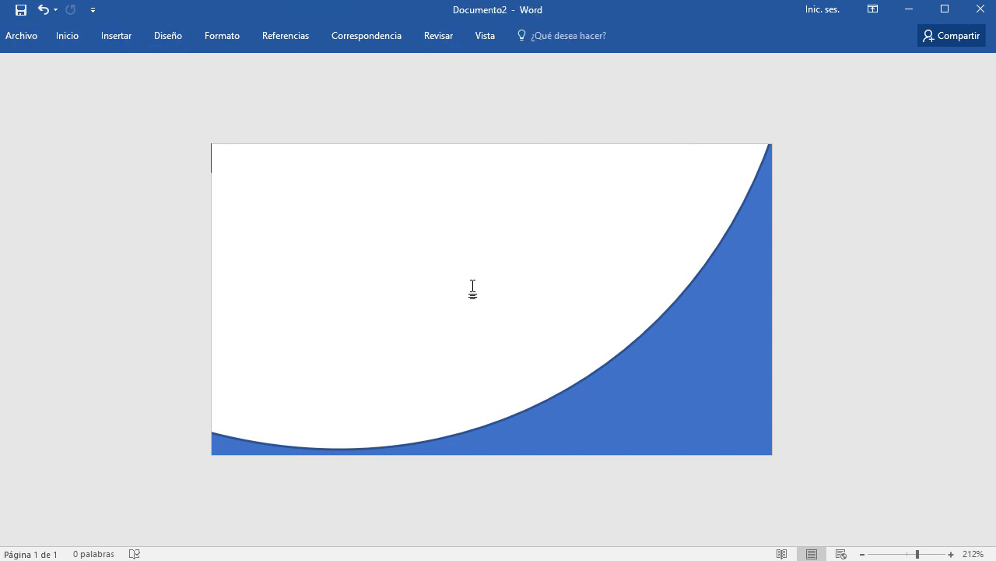
click(703, 384)
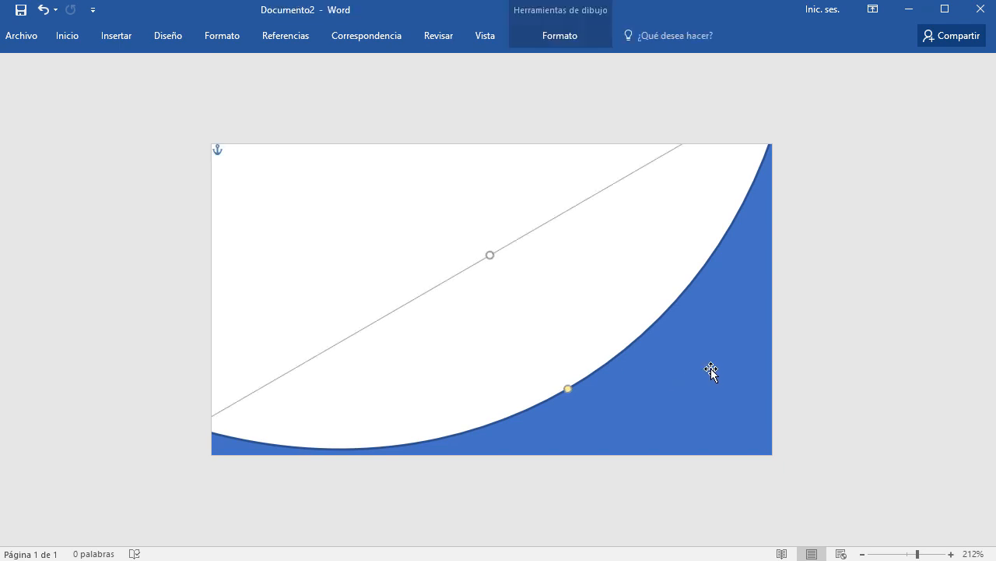
click(561, 33)
click(992, 115)
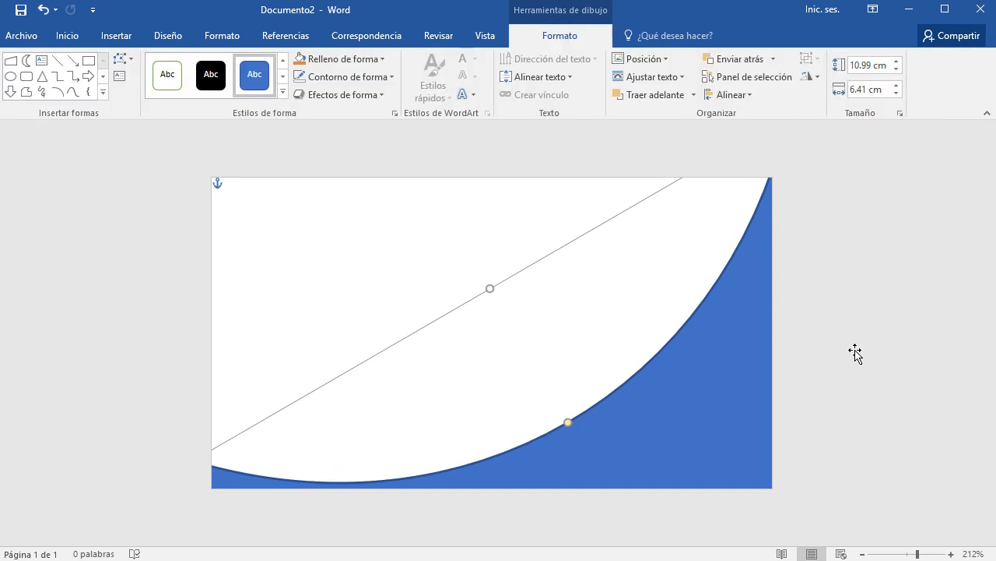
Zoom in, set the crescent's outline to Sin contorno, and show Relleno de forma > Degradado.
ctrl+scroll(855, 351, up, 2)
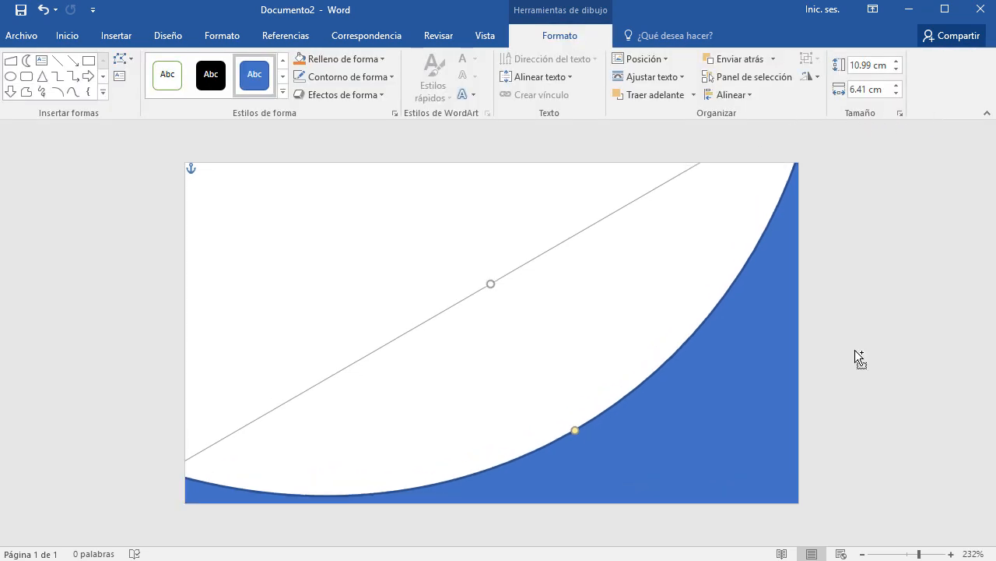
ctrl+scroll(854, 351, up, 2)
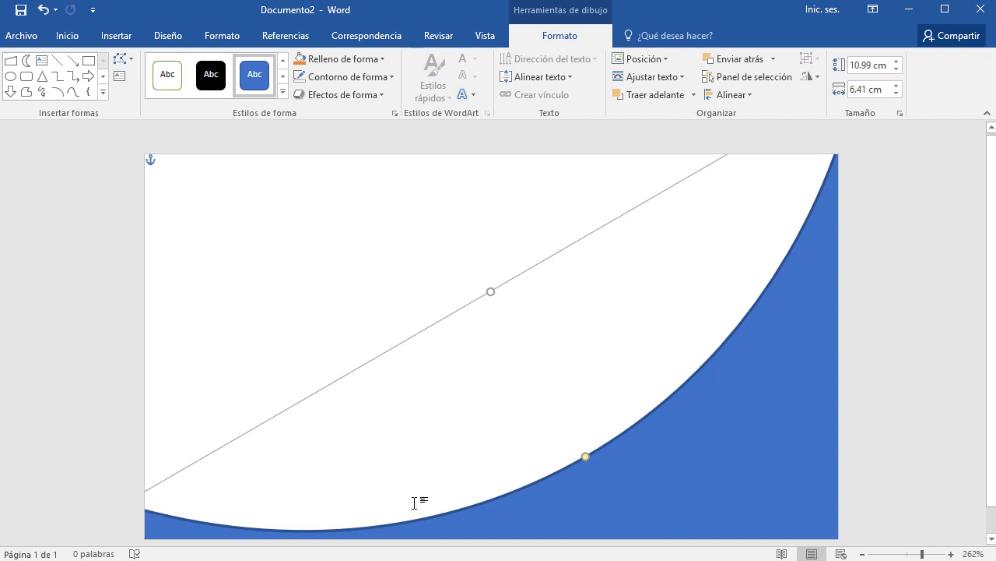
click(384, 78)
click(345, 248)
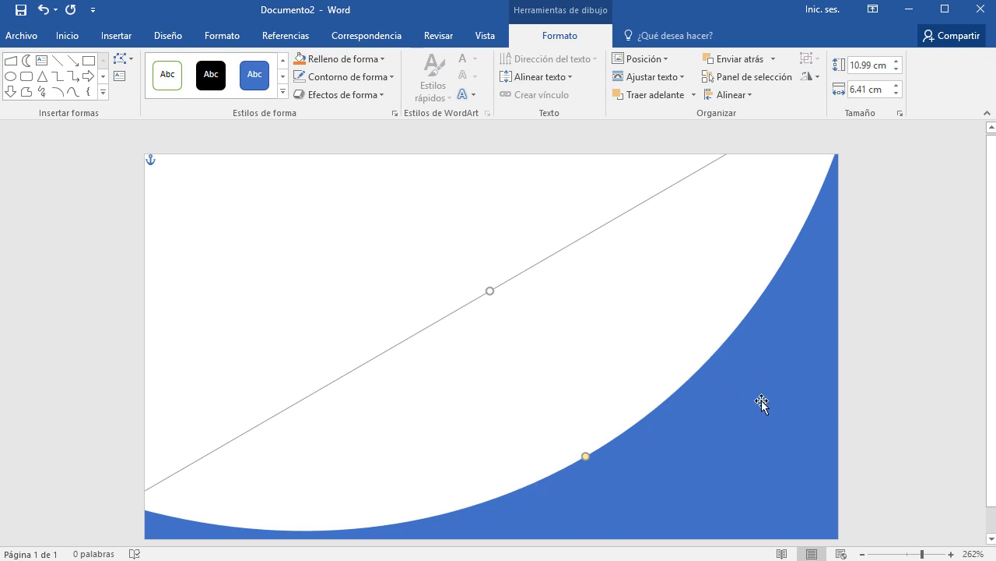
click(377, 59)
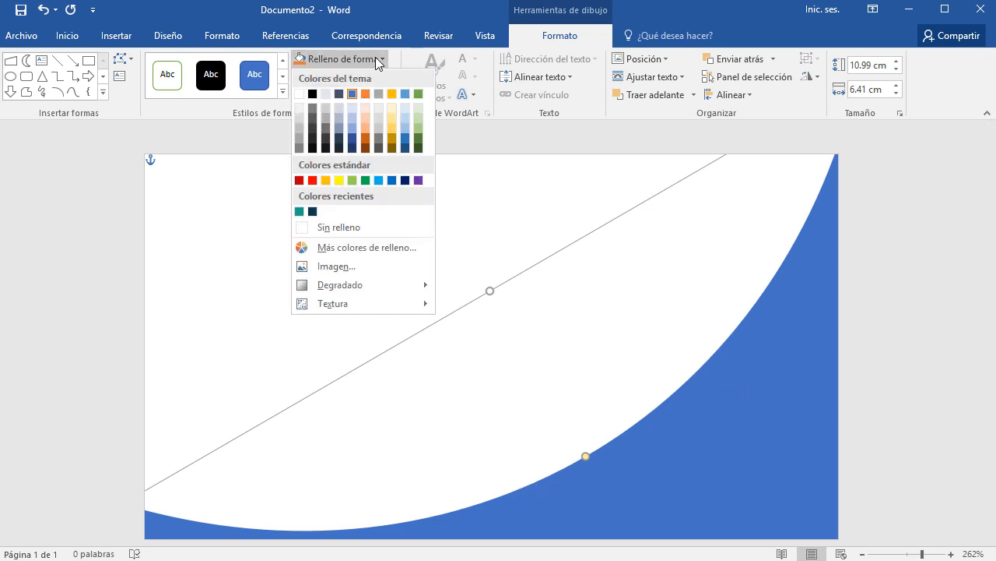
mouse_move(342, 291)
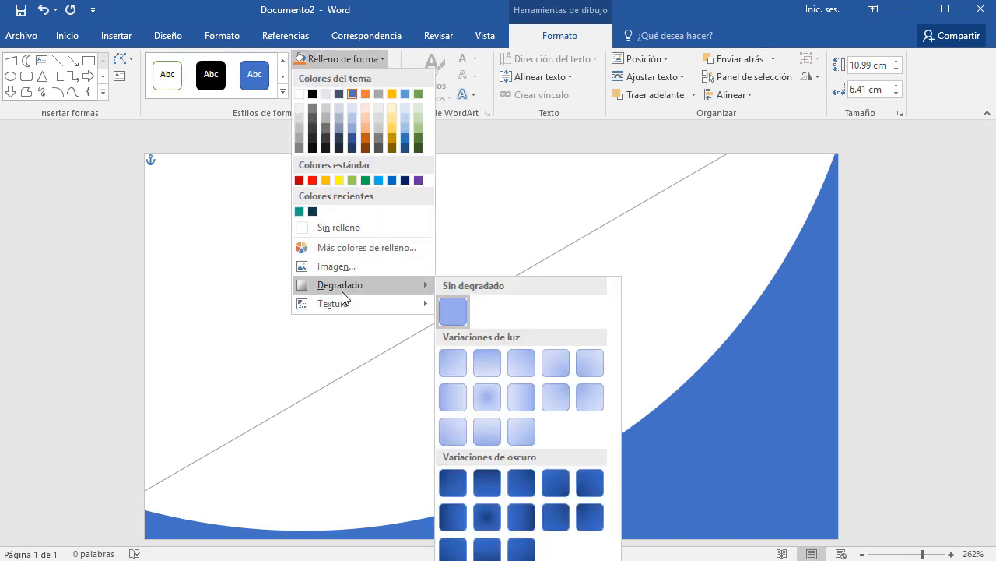
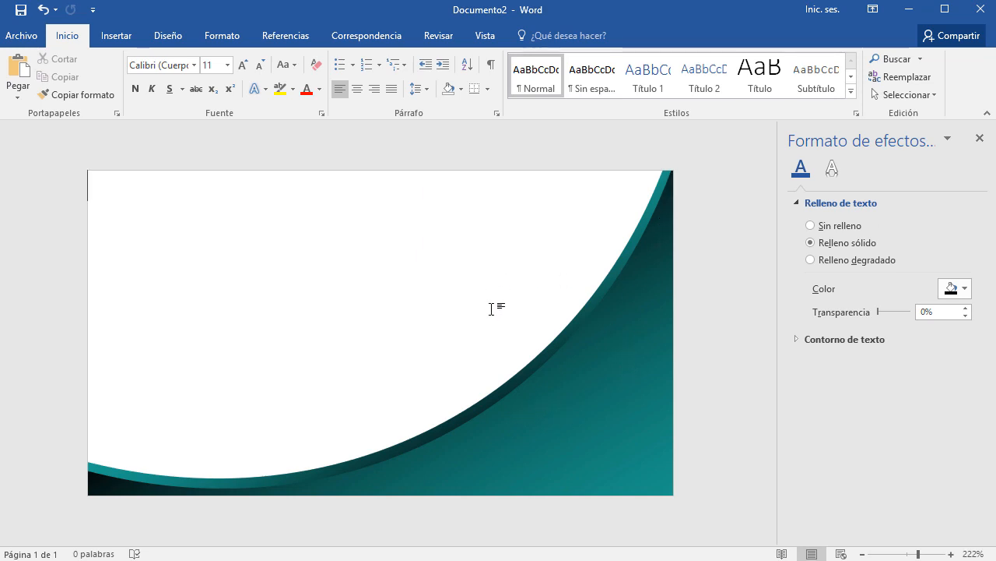
Close the Formato de efectos de texto pane to reveal the teal corner shape.
click(979, 138)
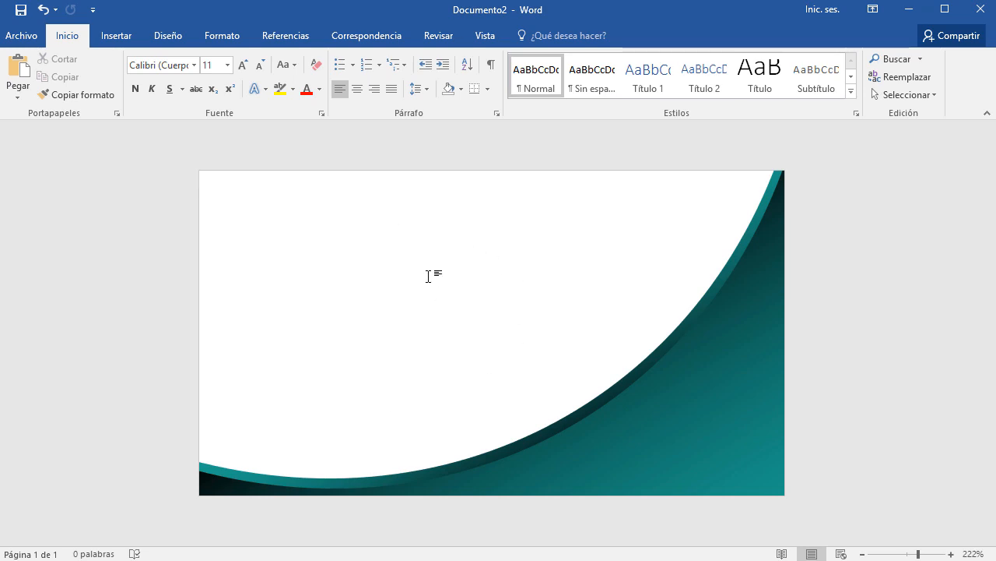
Insert logo.png from the tarjeta folder onto the card.
click(119, 39)
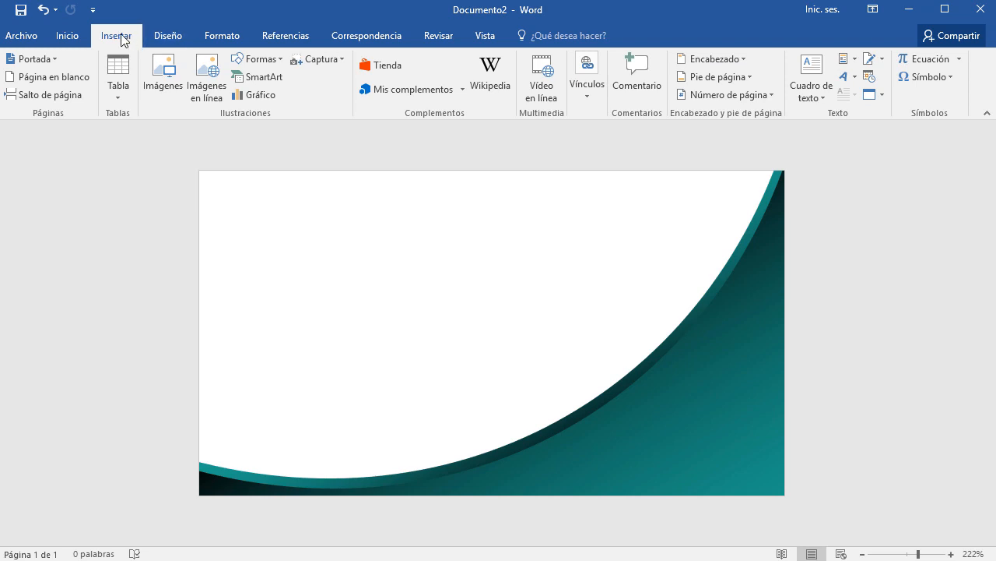
click(164, 78)
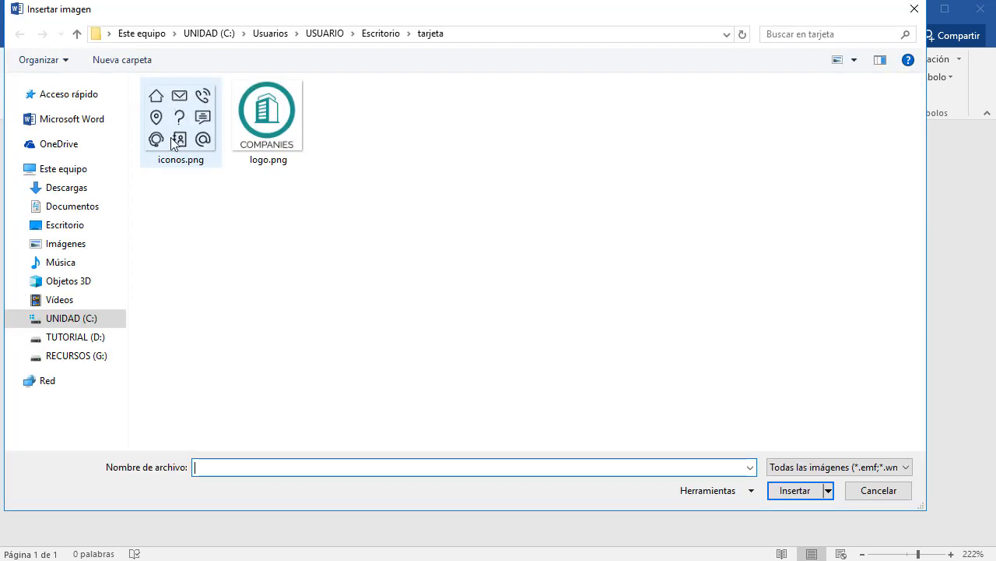
click(292, 140)
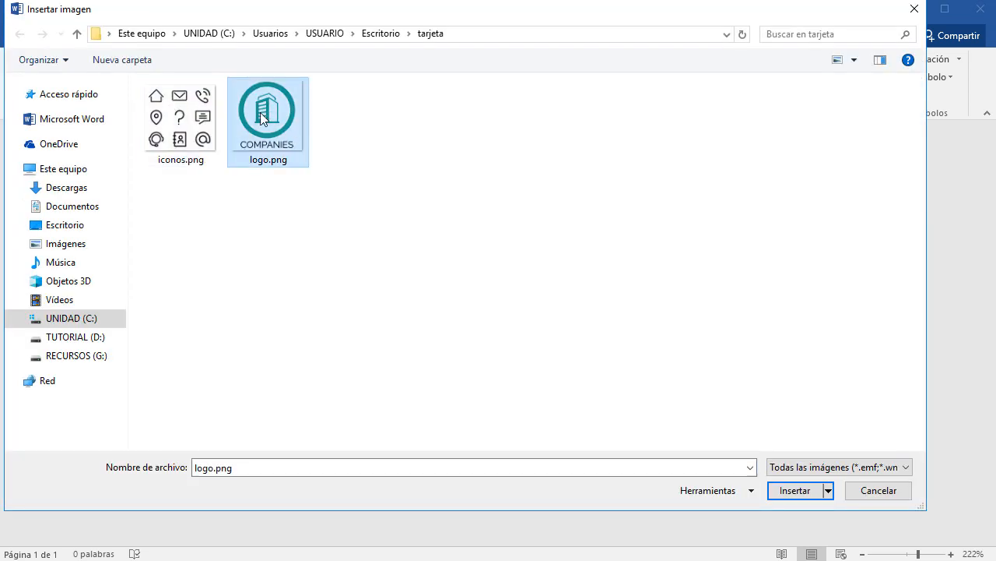
click(805, 495)
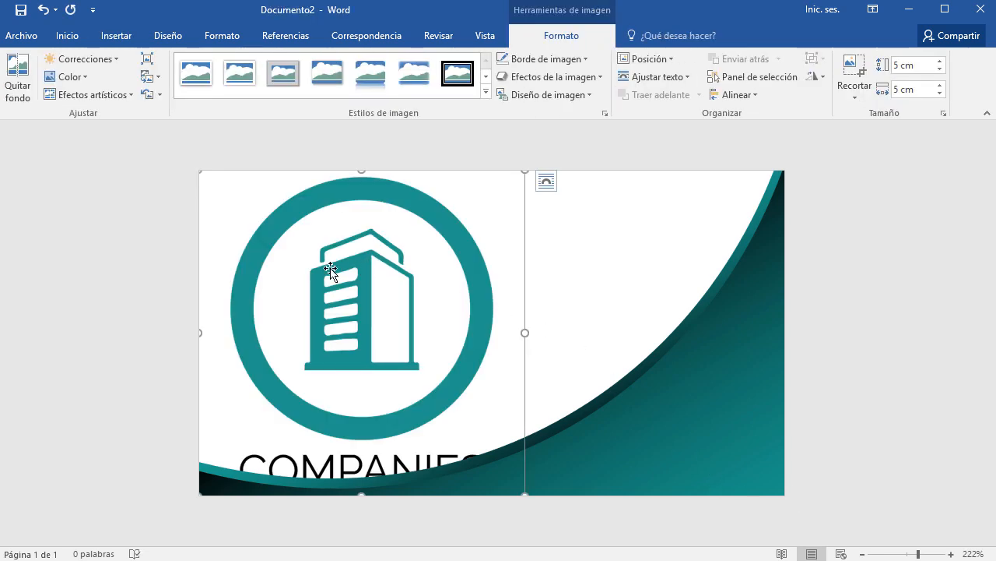
click(547, 184)
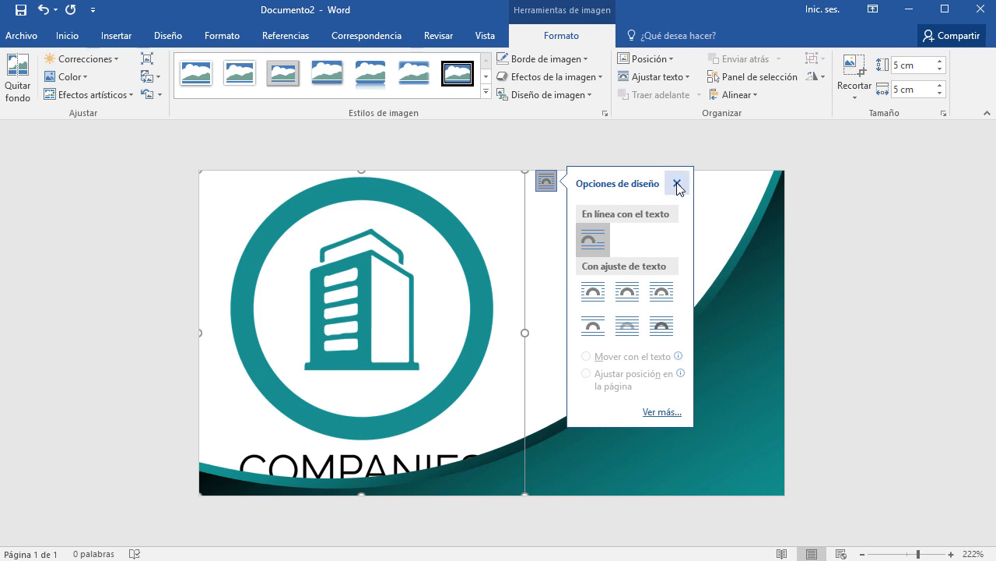
Set the logo's wrapping to Delante del texto and shrink it to 2.78 cm square.
click(677, 184)
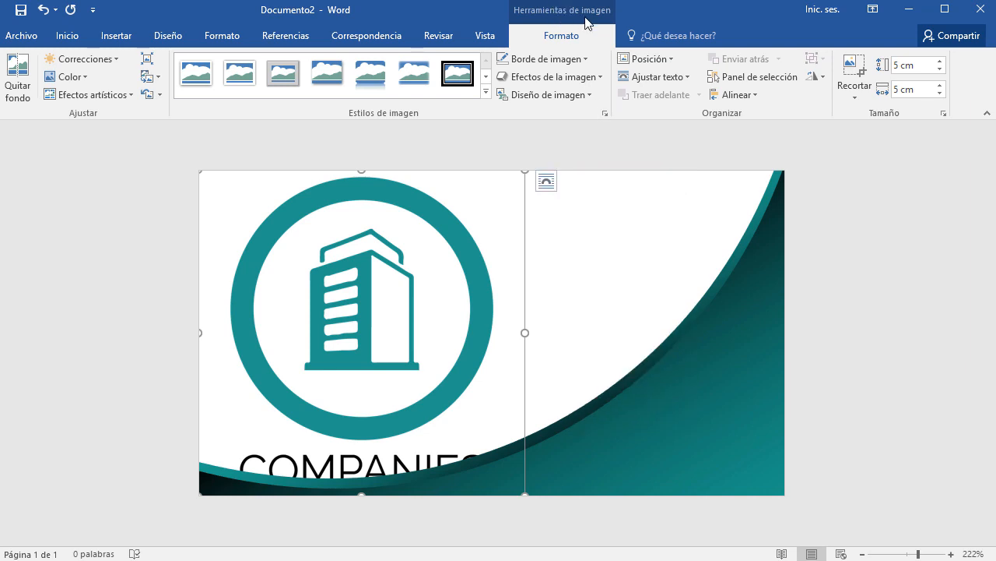
click(689, 78)
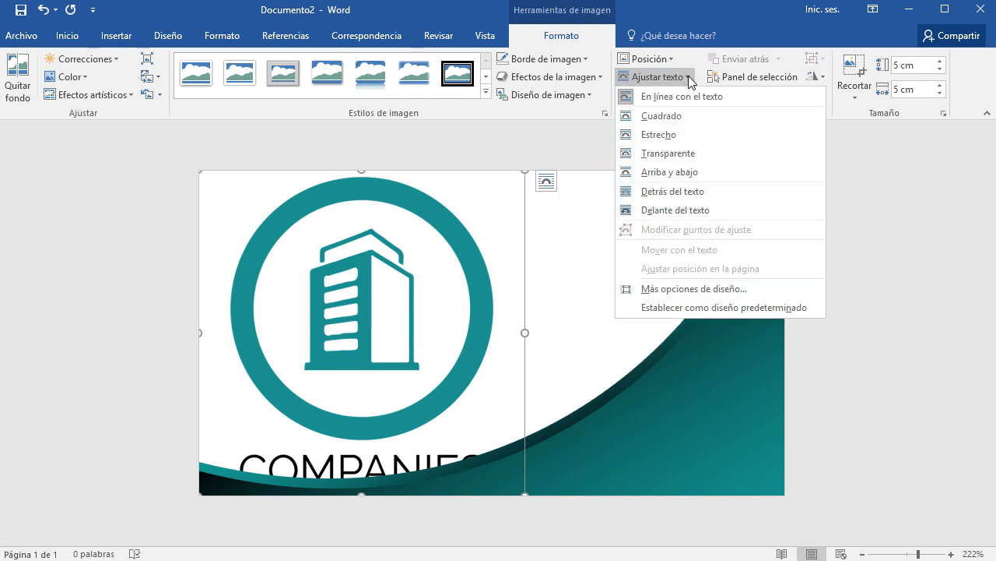
click(687, 211)
drag(526, 172, 435, 262)
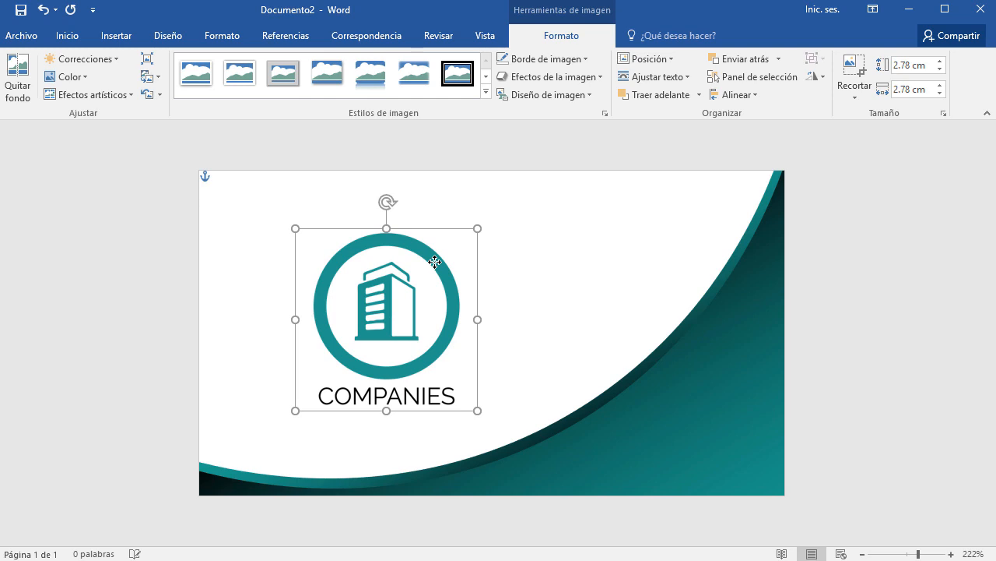
click(886, 409)
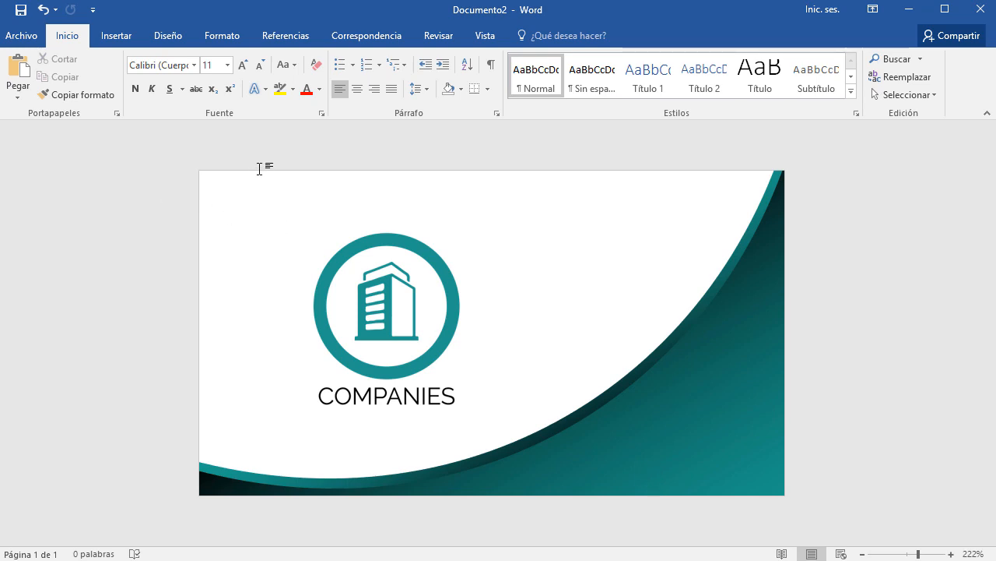
Draw a text box and position it over the teal curve at the card's bottom-right.
click(116, 35)
click(814, 92)
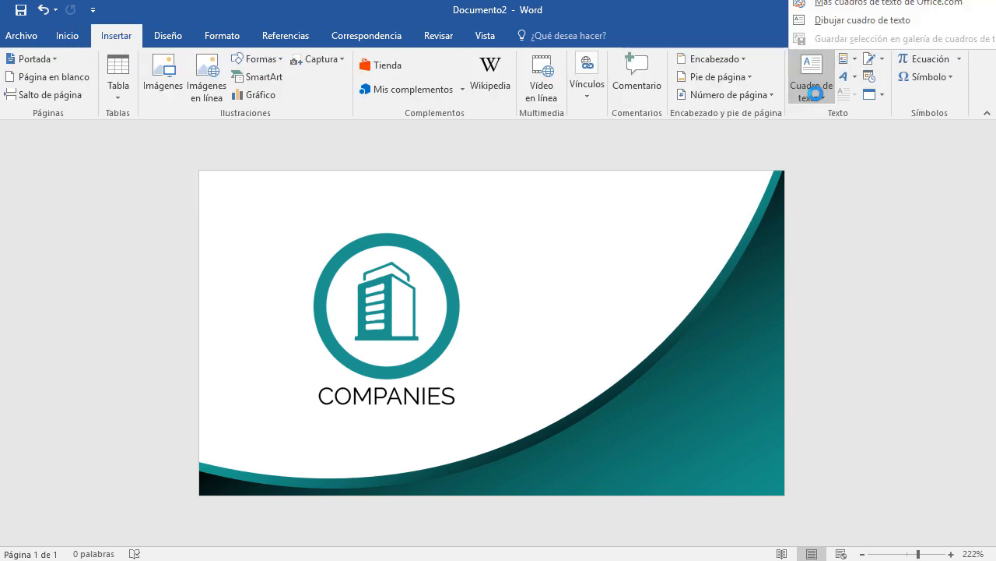
click(844, 23)
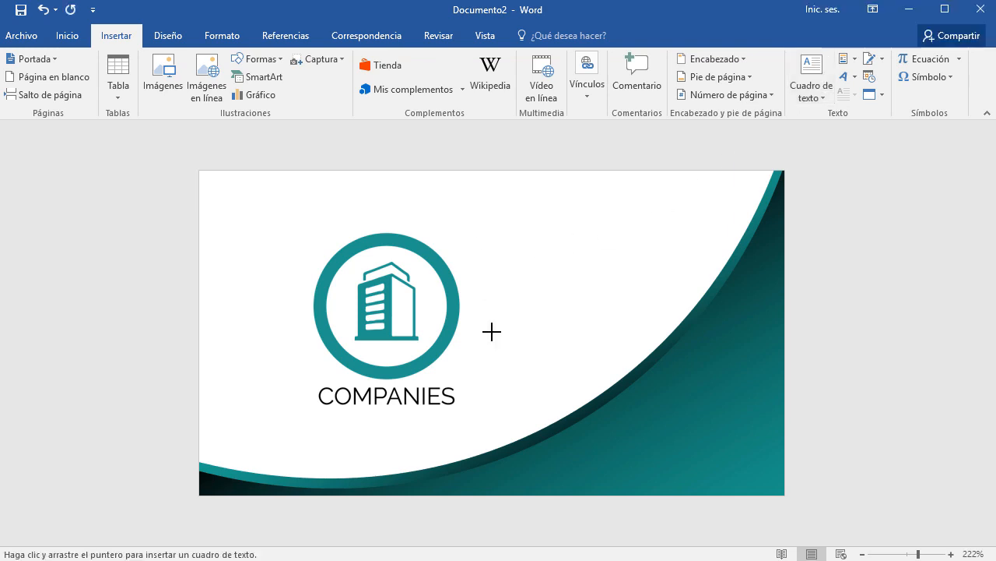
mouse_move(455, 201)
mouse_down()
mouse_move(534, 252)
mouse_move(690, 242)
mouse_up()
drag(625, 210, 662, 392)
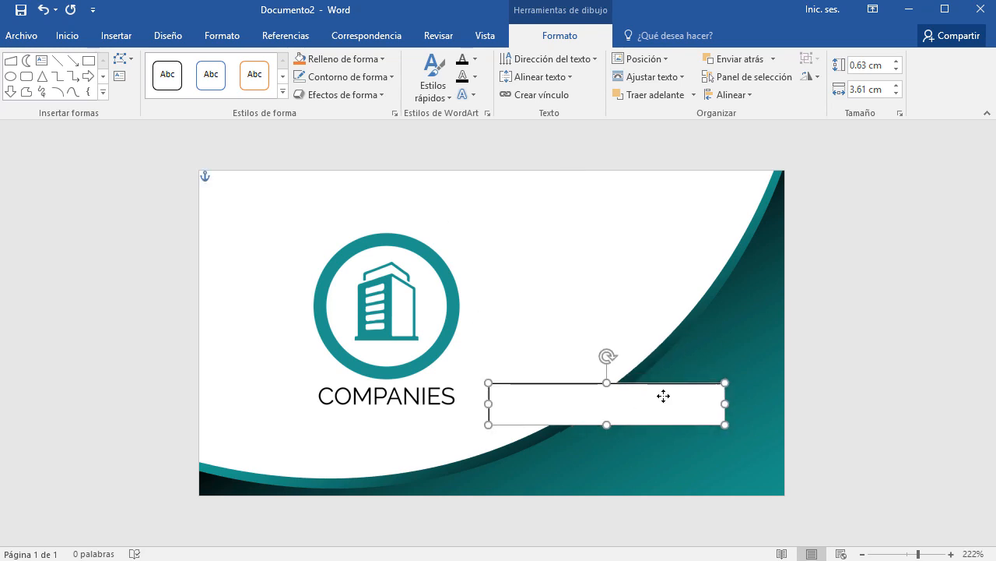
click(769, 423)
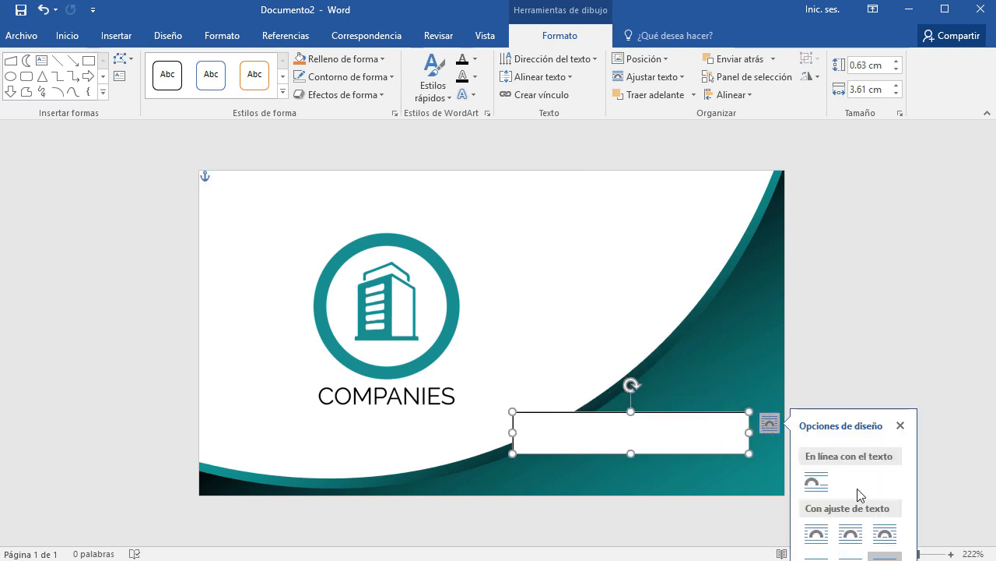
drag(703, 421, 725, 441)
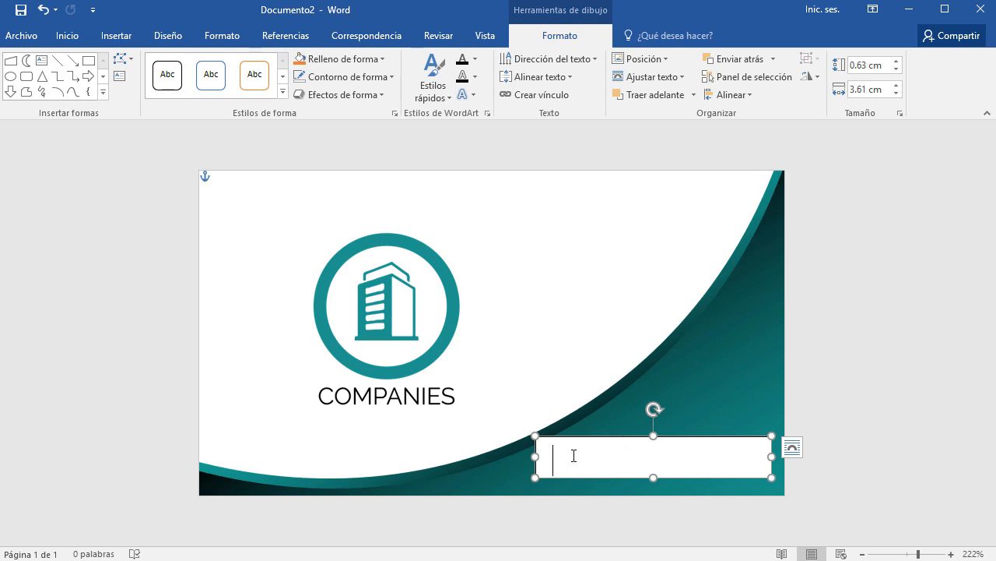
click(67, 36)
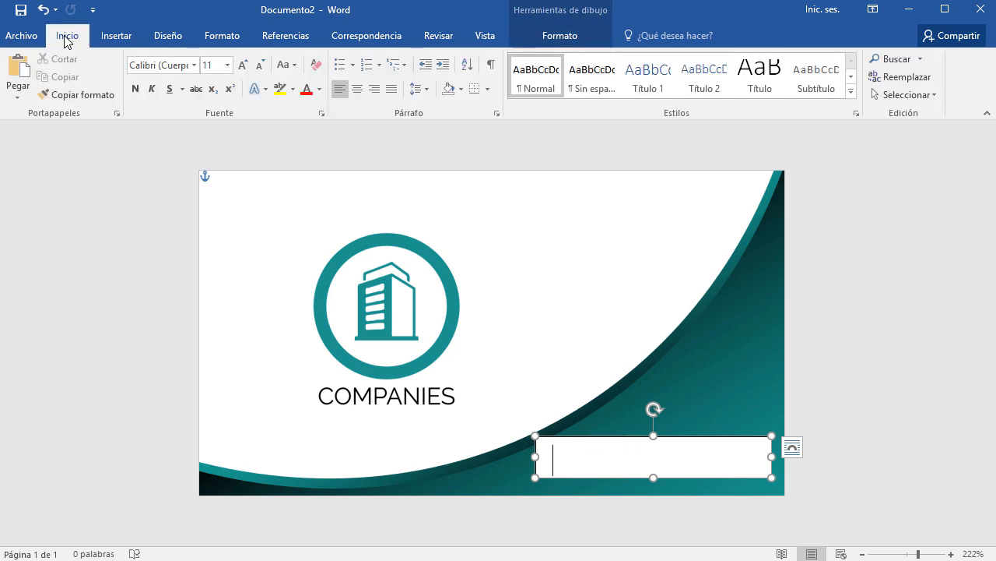
click(261, 70)
click(261, 68)
click(261, 67)
text(www.)
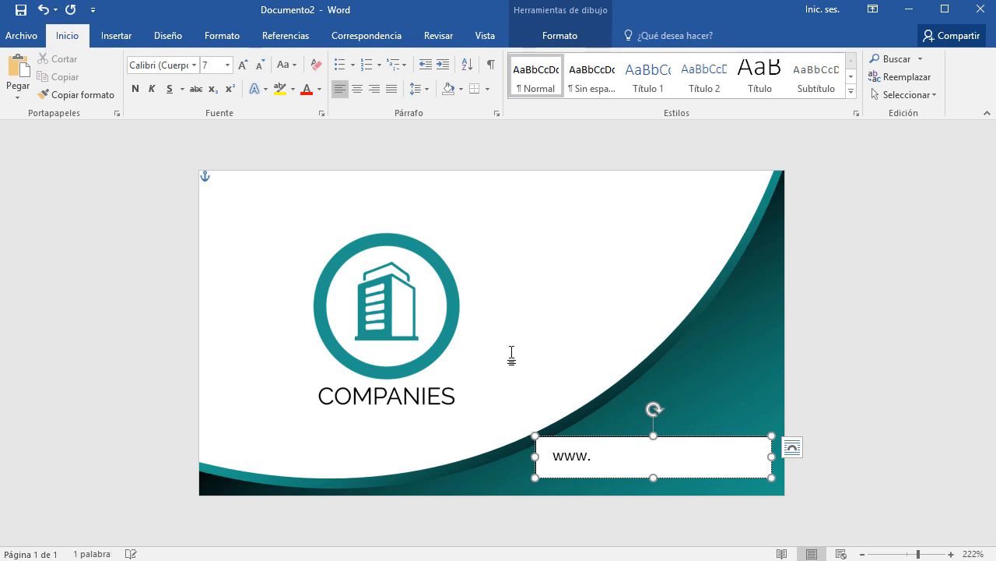
text(miempresa.com)
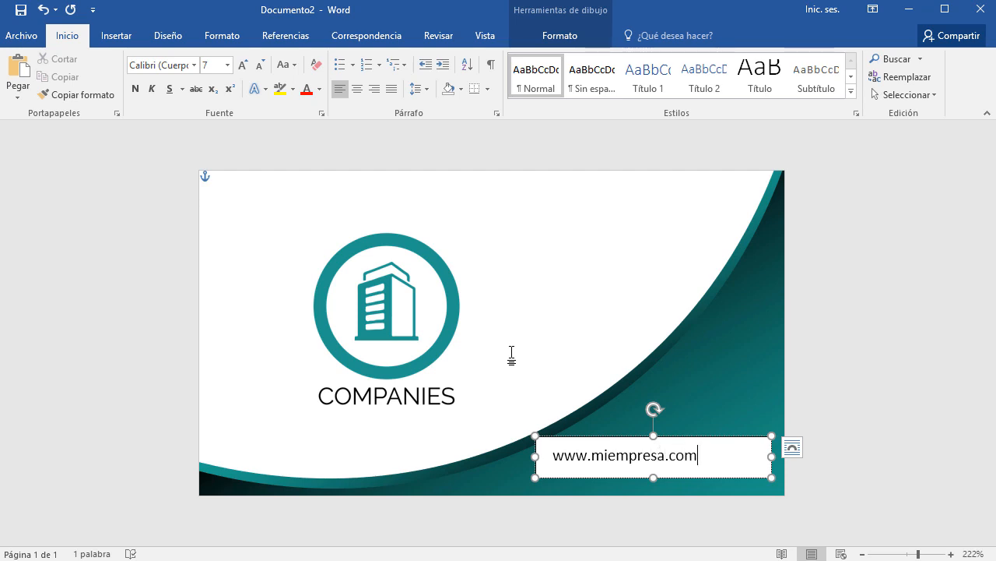
Enlarge the website text to 9 pt and nudge its box slightly down-right.
key(ctrl+a)
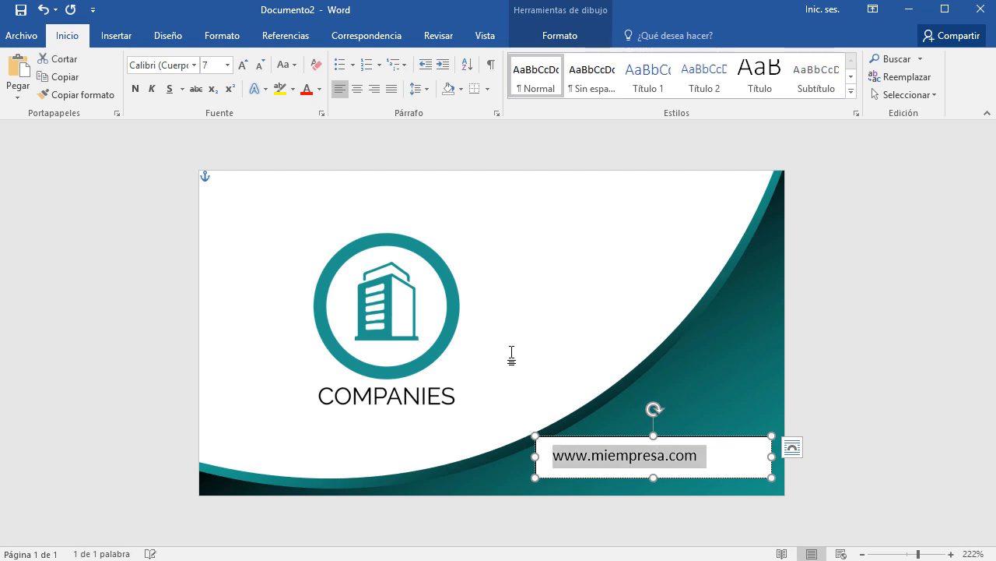
click(244, 66)
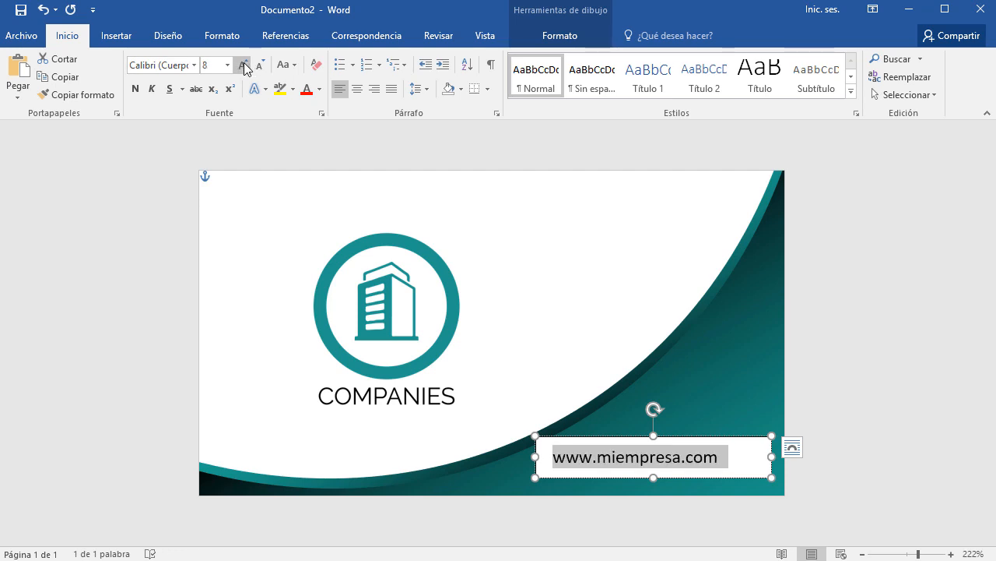
click(244, 65)
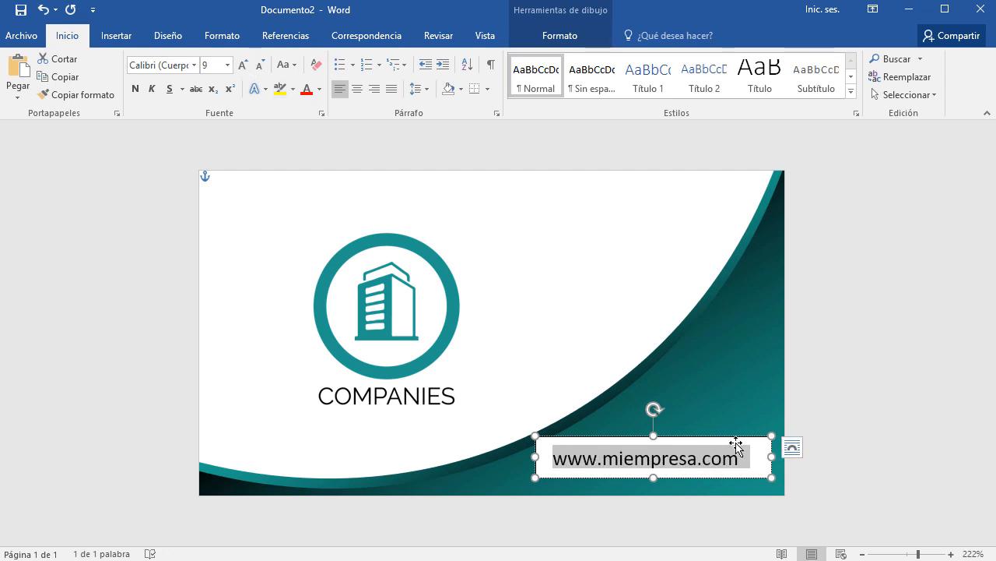
drag(732, 440, 740, 449)
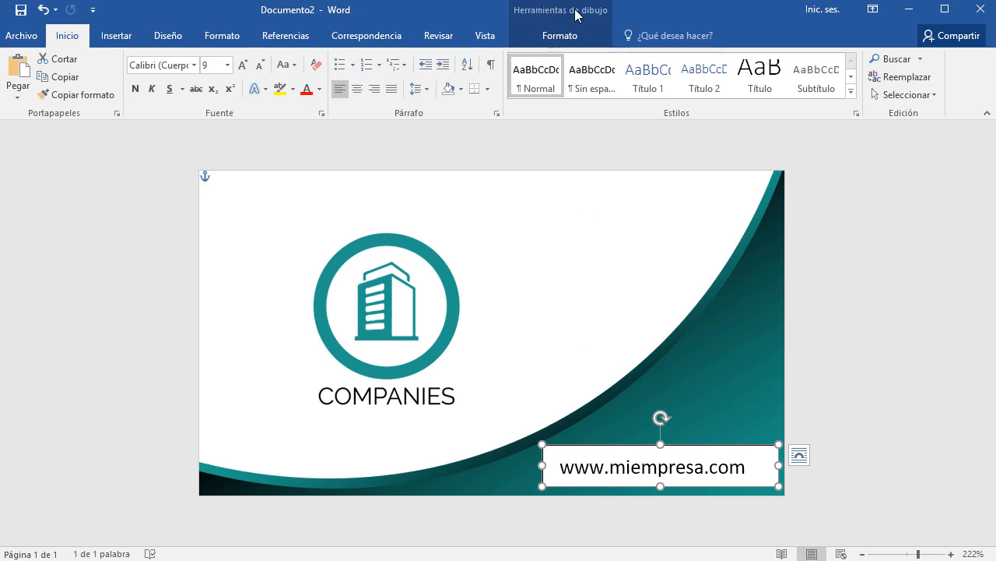
Give the website text box Sin relleno fill and Sin contorno outline.
click(565, 37)
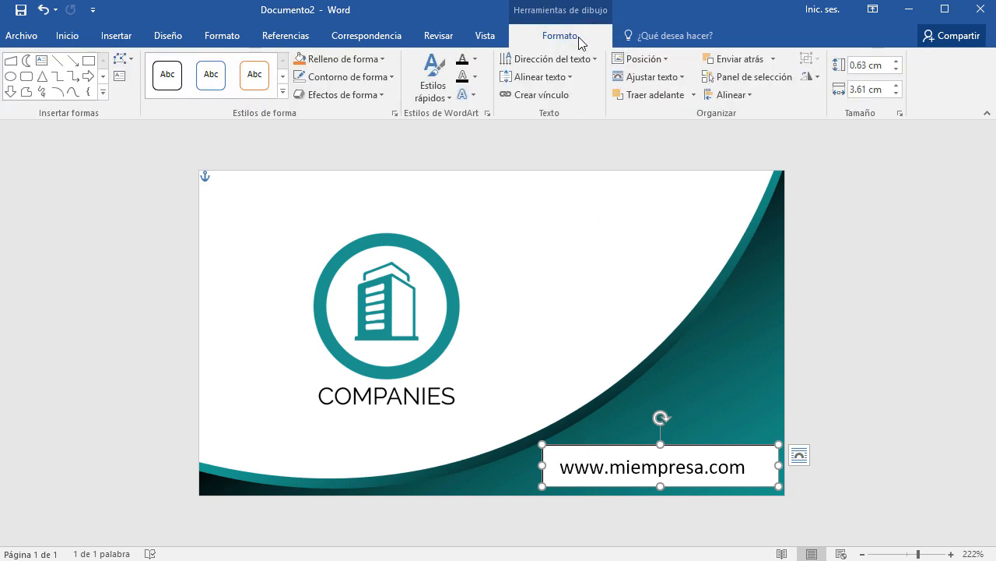
click(368, 60)
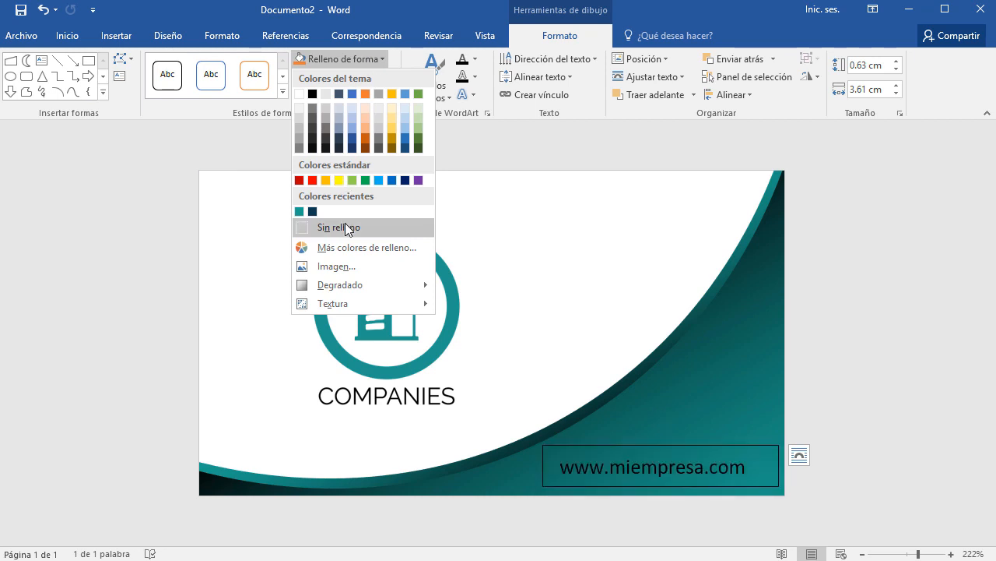
click(345, 224)
click(343, 82)
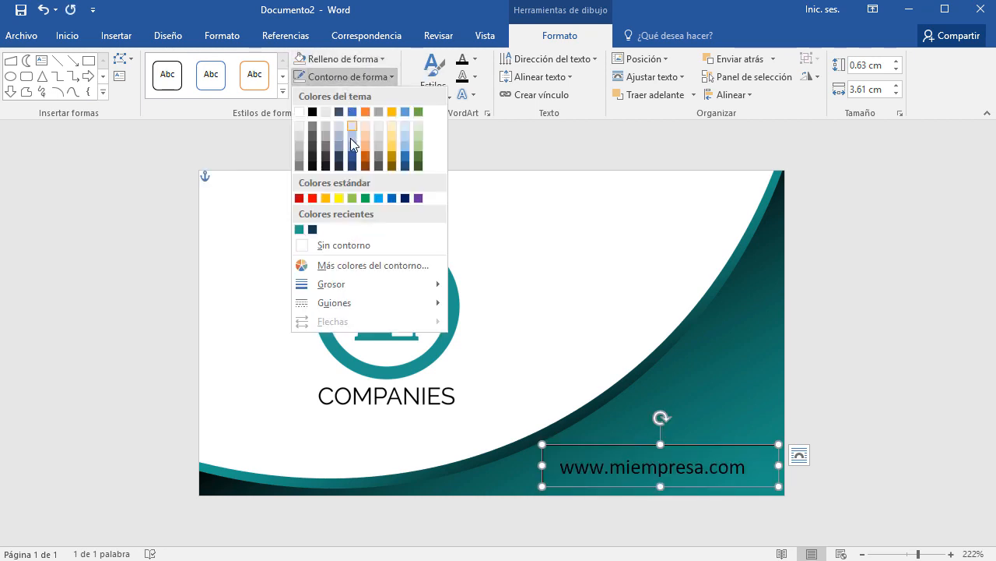
click(352, 244)
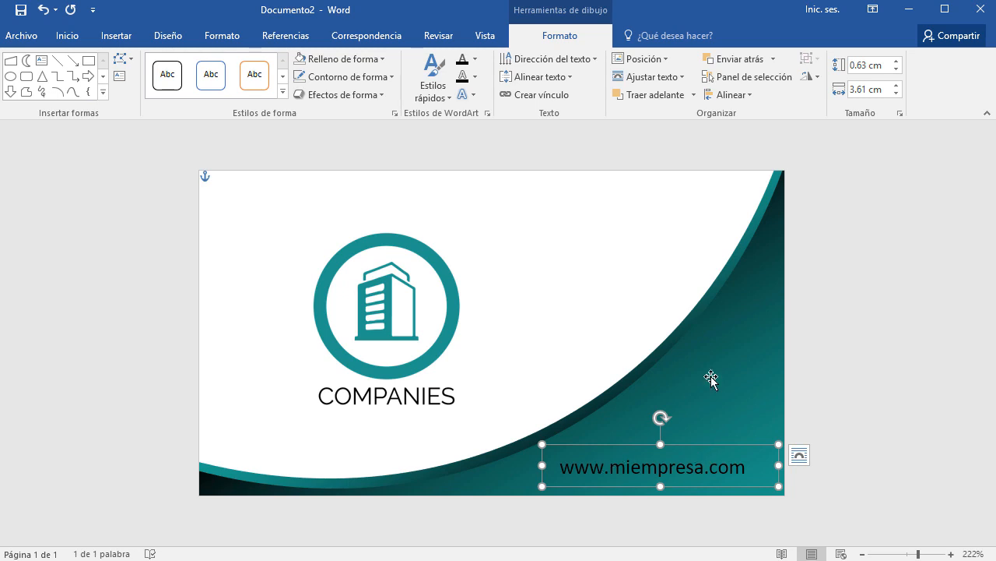
click(66, 37)
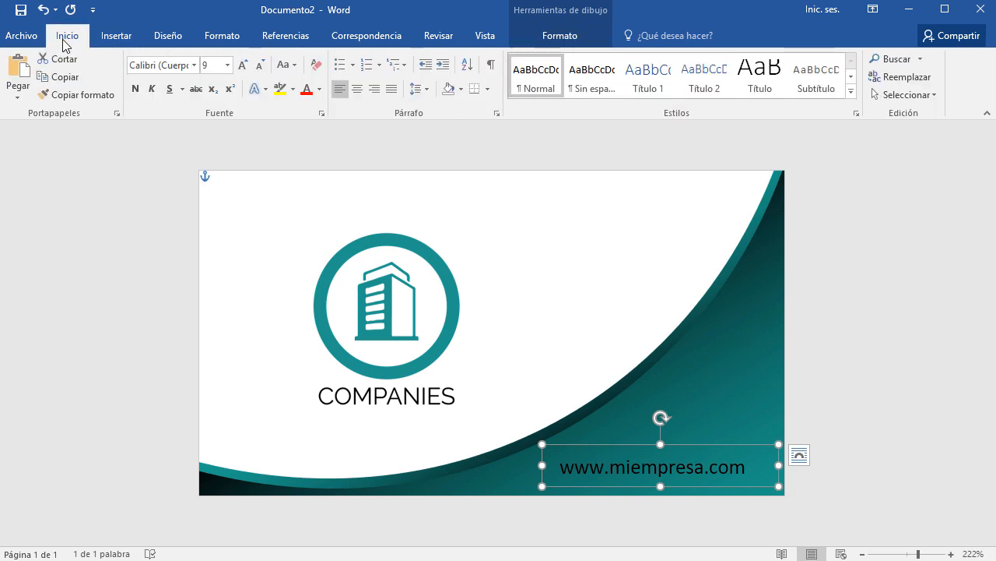
click(320, 89)
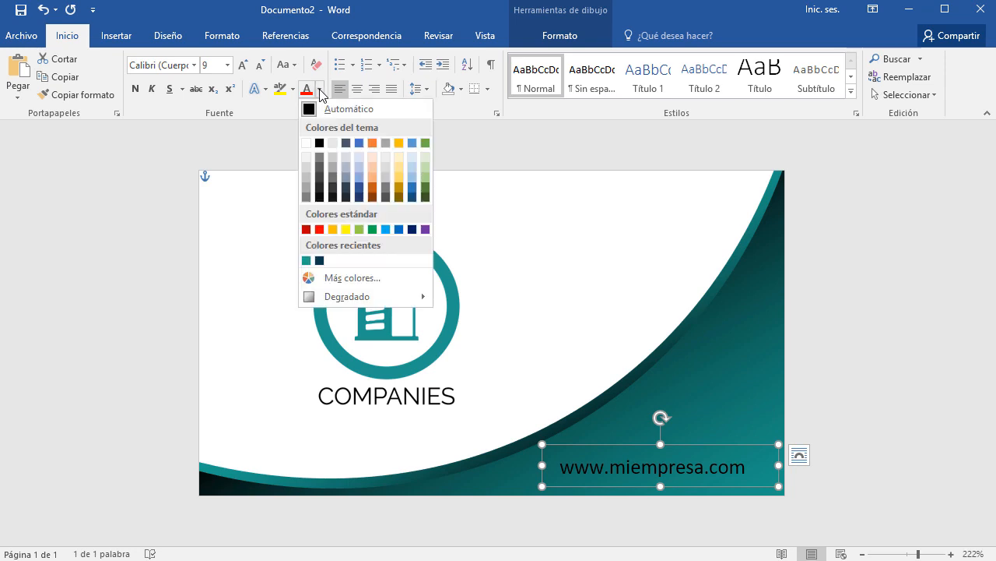
click(305, 143)
click(888, 368)
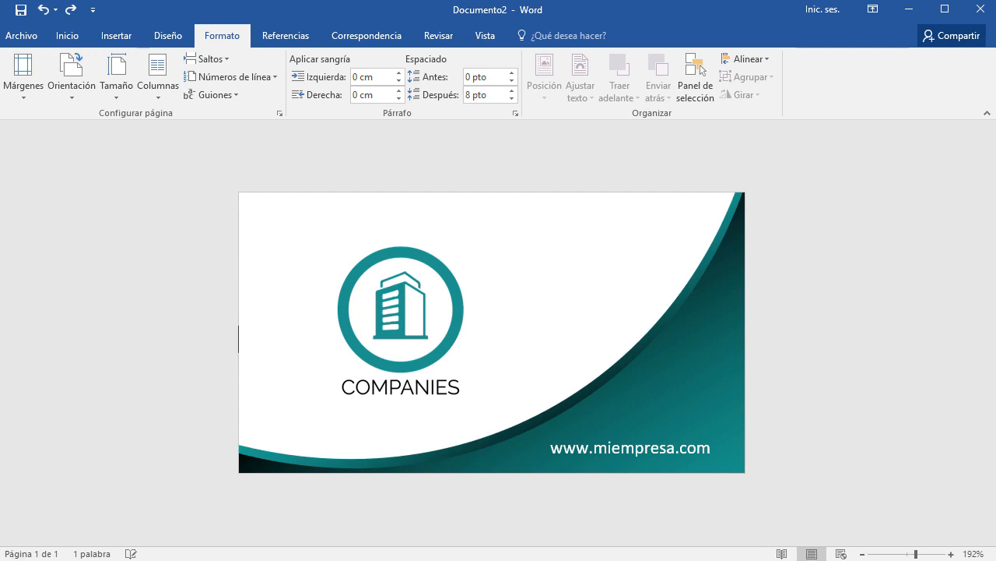
Add then remove a blank second page, and undo the white text colour.
key(Return)
scroll(646, 467, down, 3)
scroll(646, 469, up, 3)
key(BackSpace)
key(ctrl+z)
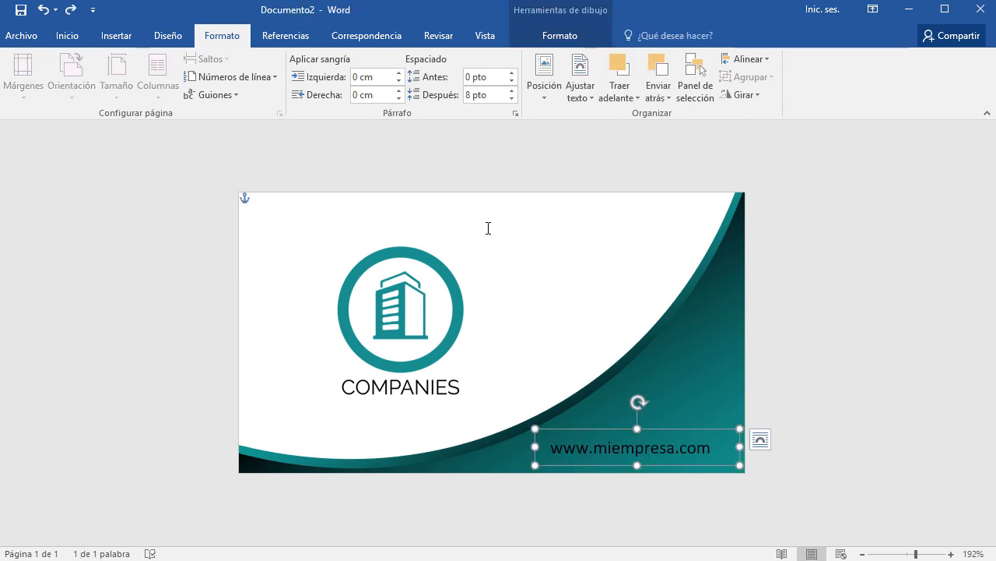
Insert two blank lines at the card's top, then undo them.
click(270, 211)
key(Return)
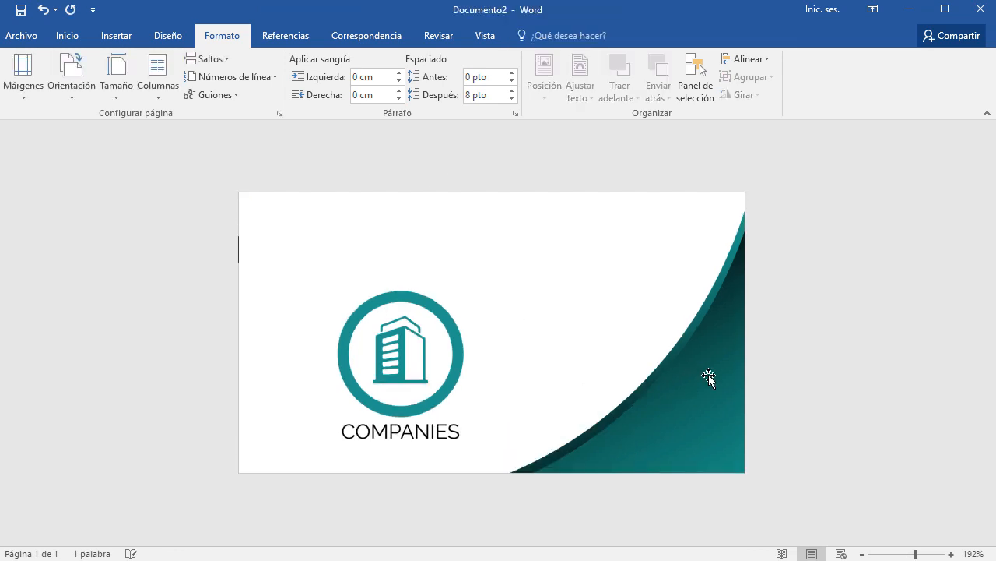
key(Return)
key(ctrl+z)
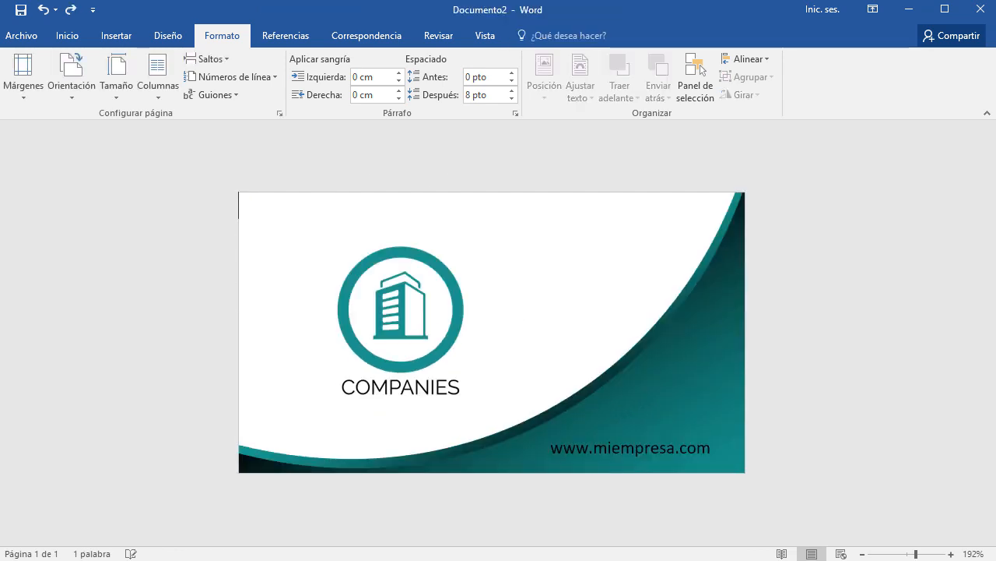
Insert a page break before the card, then delete it with Backspace.
click(217, 60)
click(268, 106)
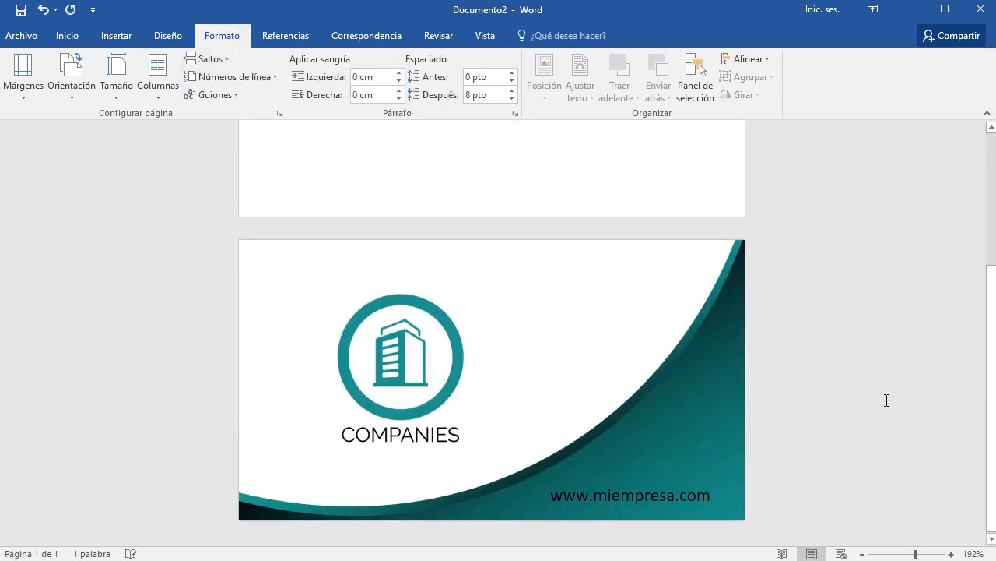
scroll(523, 356, up, 3)
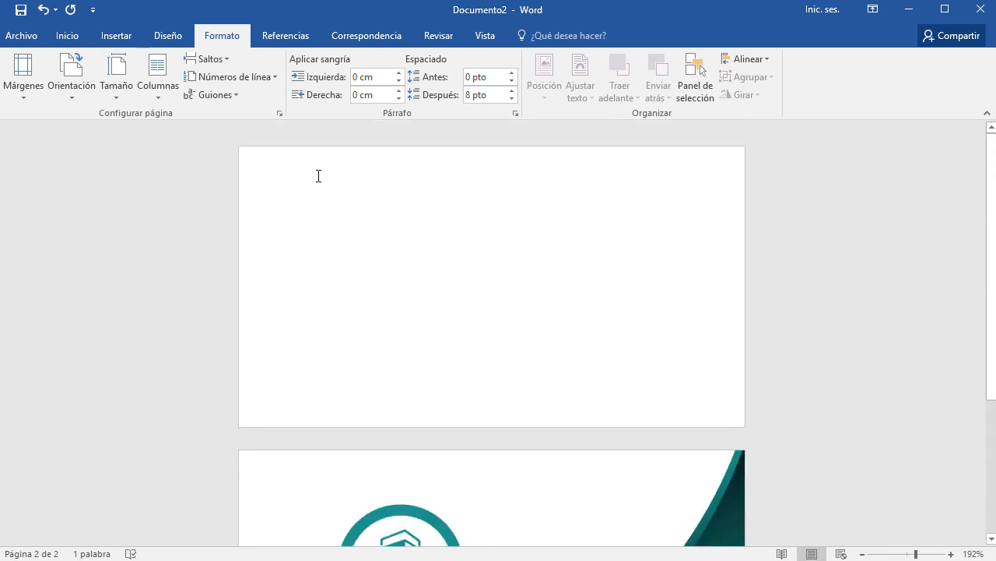
scroll(607, 427, down, 3)
scroll(610, 424, up, 3)
key(BackSpace)
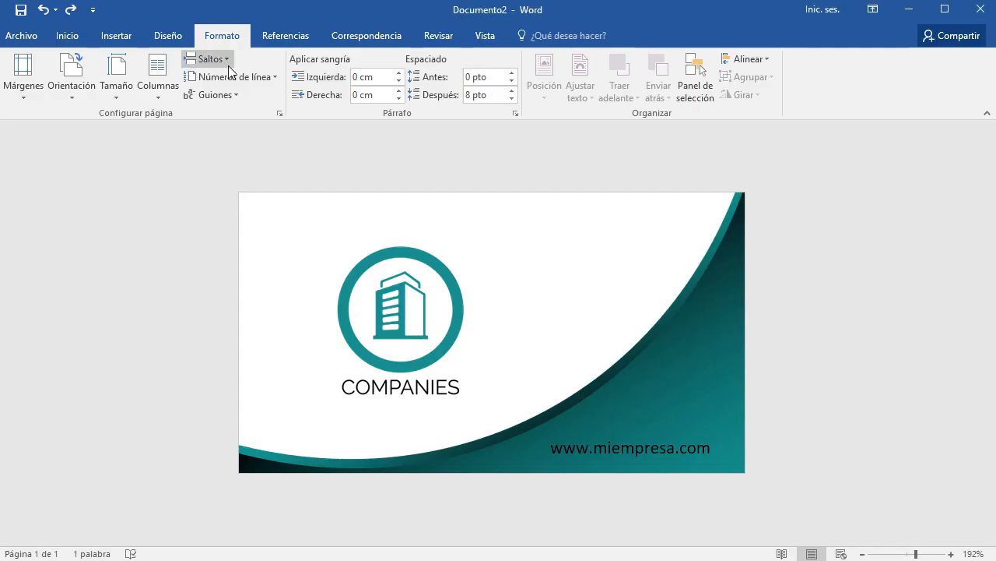
Insert a Saltos > Página break after the card, creating a blank second page.
click(228, 60)
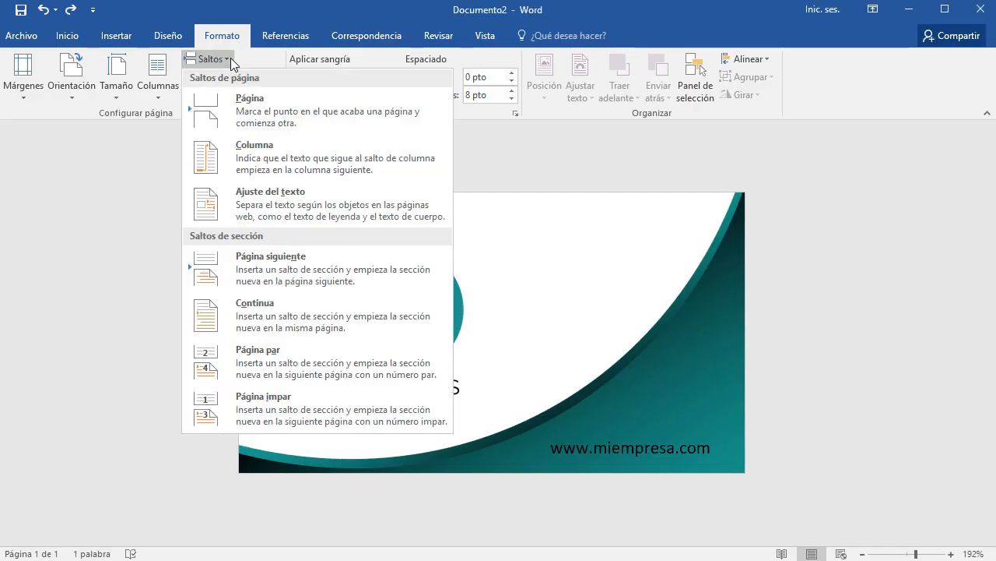
click(693, 17)
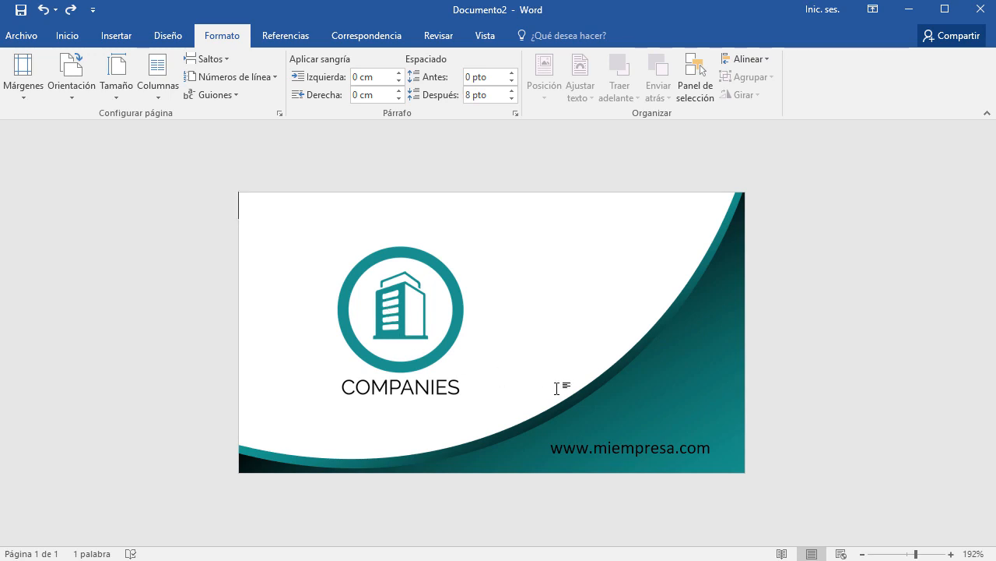
click(218, 59)
click(252, 102)
scroll(656, 416, down, 3)
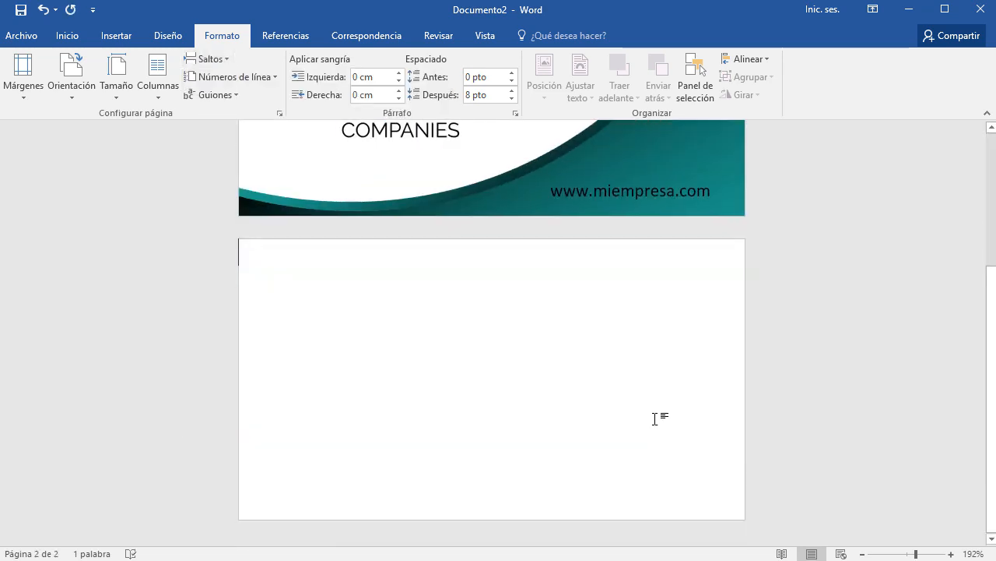
scroll(423, 389, up, 3)
click(694, 323)
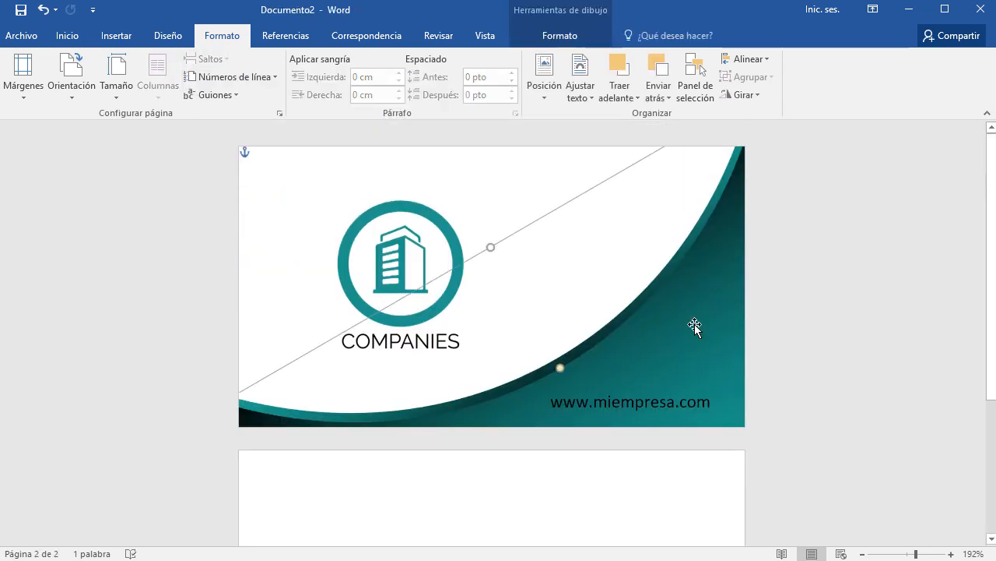
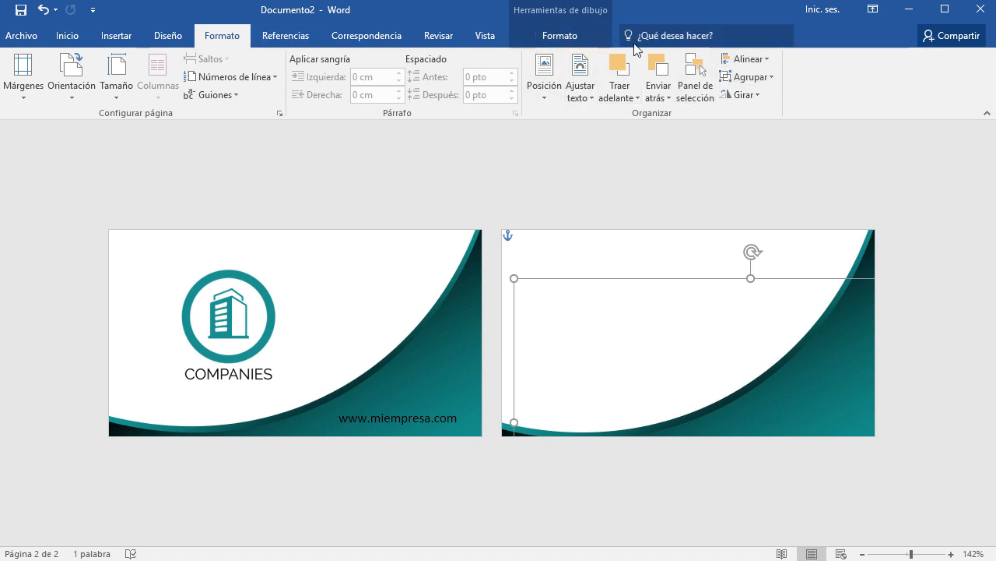
Try distributing the wave shape vertically and then horizontally, undoing each attempt.
click(576, 43)
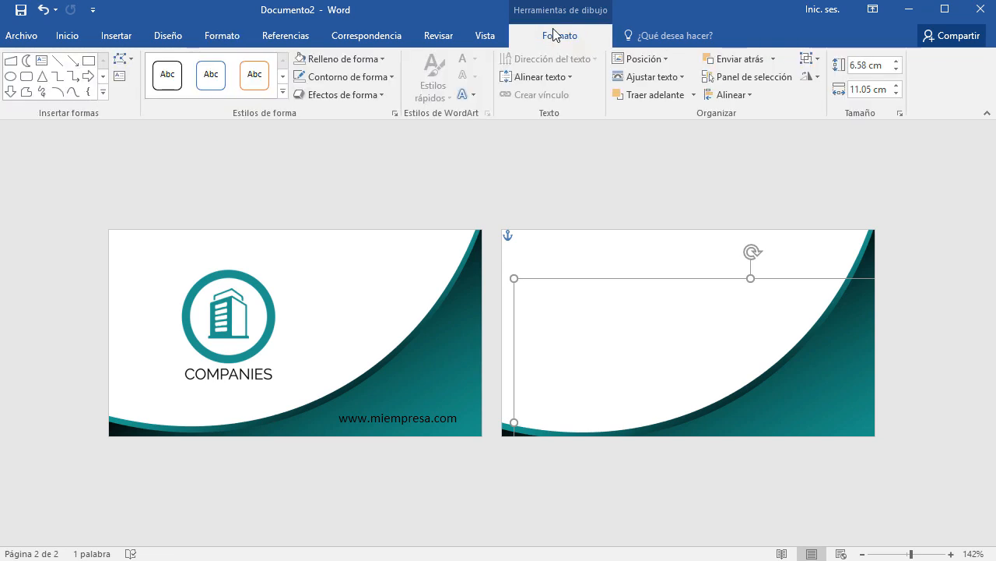
click(749, 97)
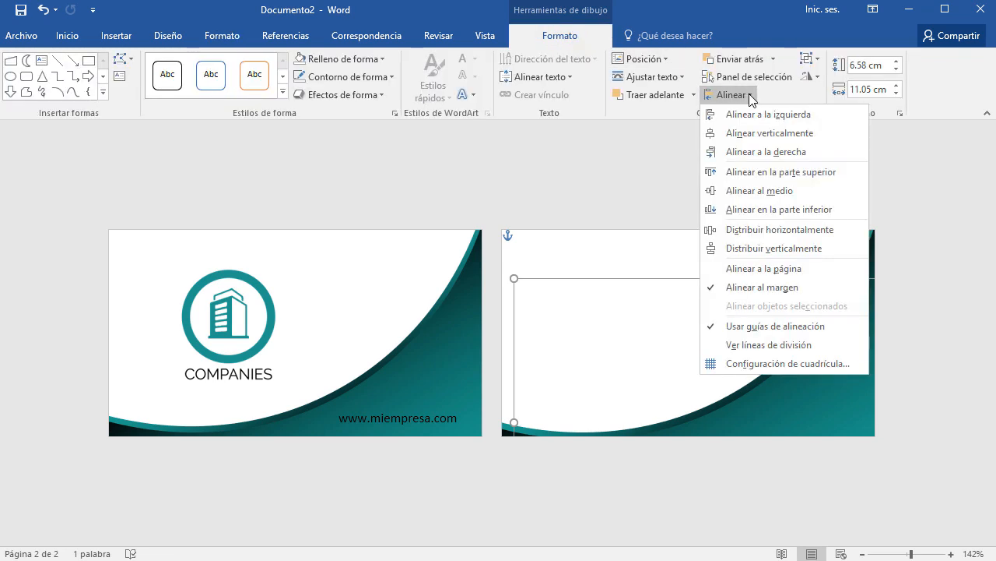
click(798, 250)
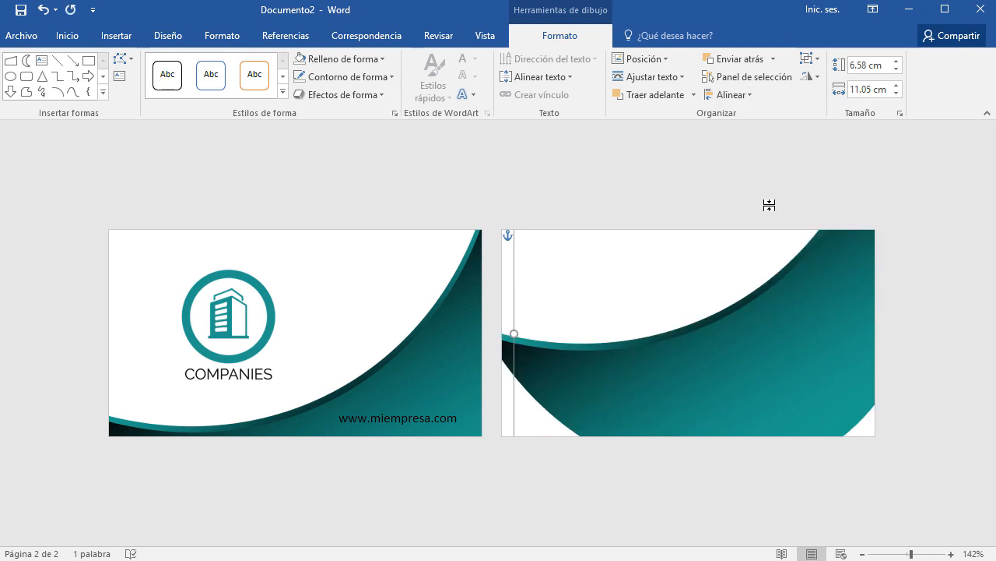
key(ctrl+z)
click(741, 95)
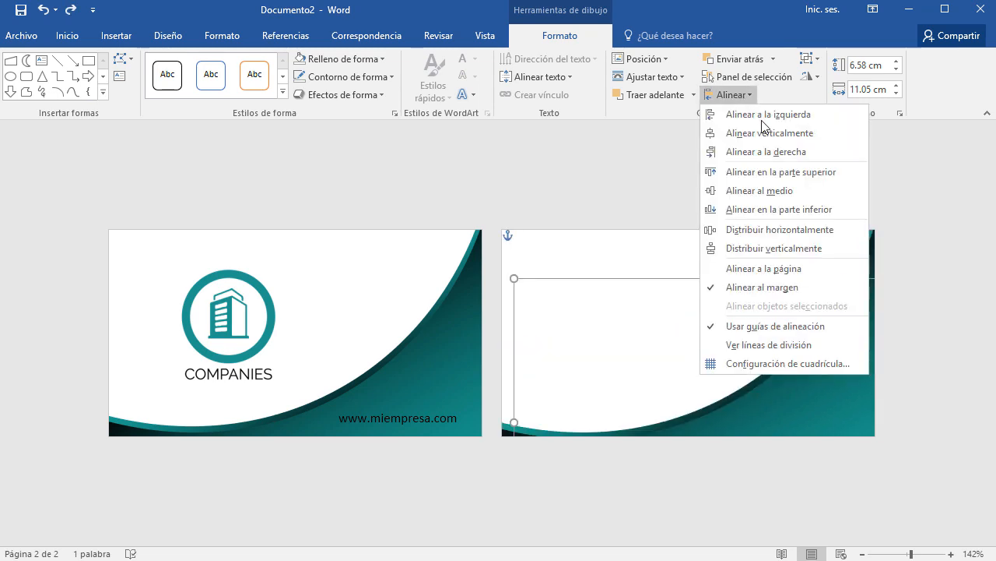
click(805, 236)
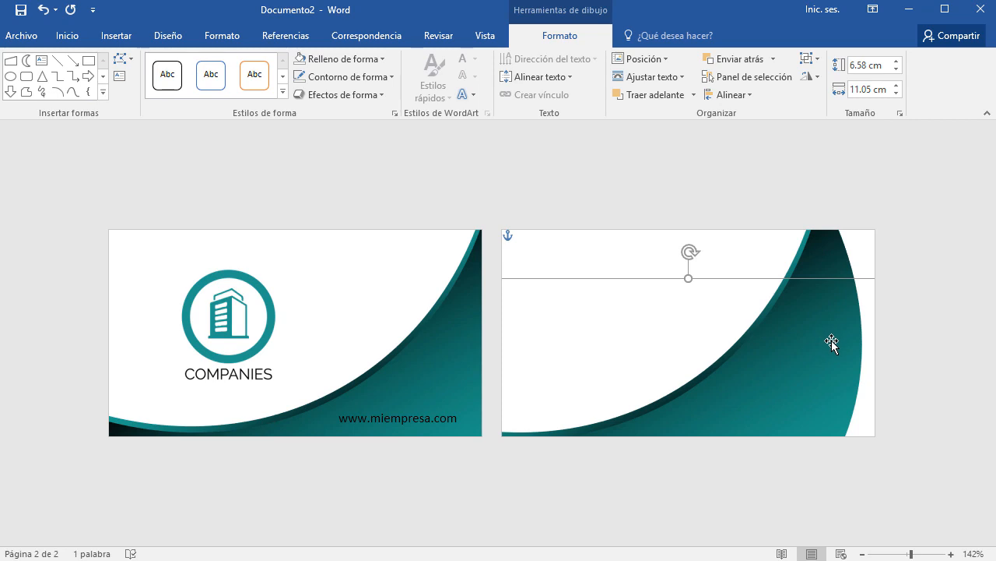
key(ctrl+z)
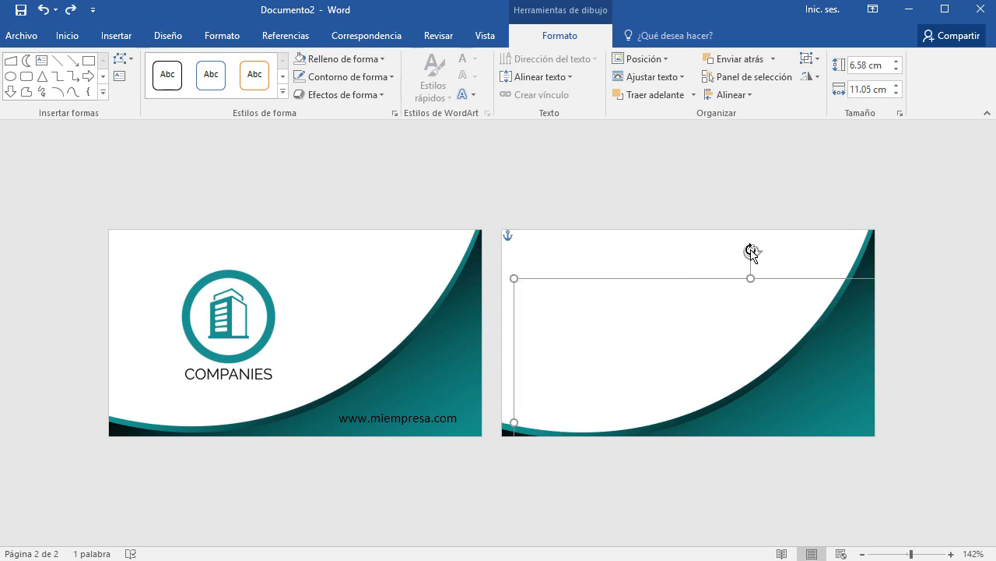
Rotate the teal wave so it sweeps from the top-left corner, then nudge it to fit the card.
drag(751, 251, 760, 500)
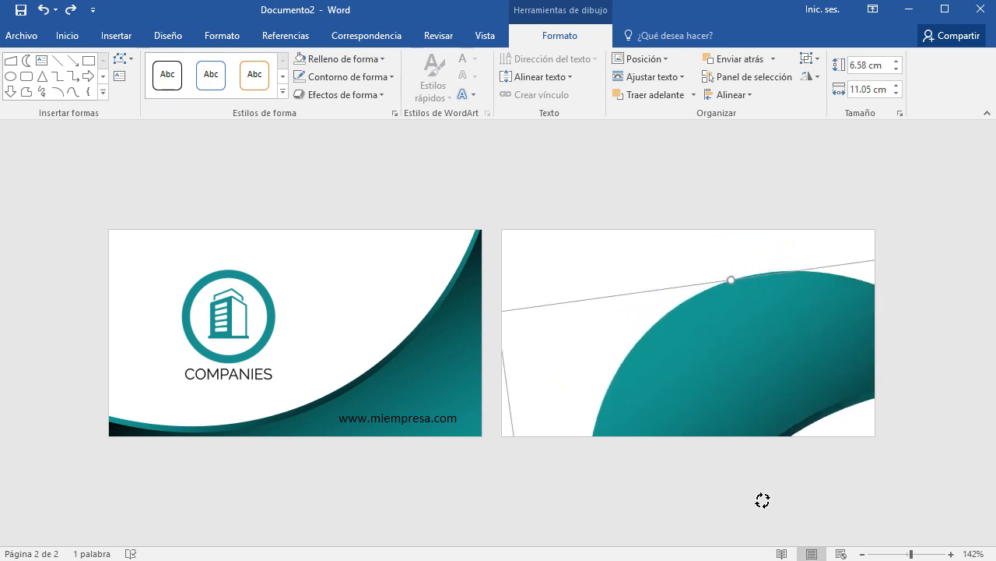
drag(755, 342, 672, 232)
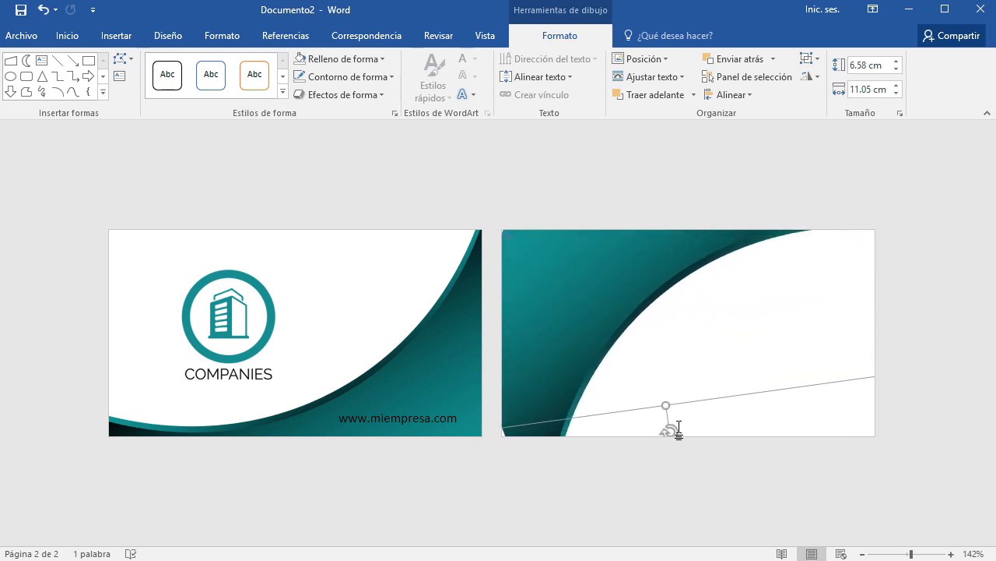
drag(671, 429, 654, 431)
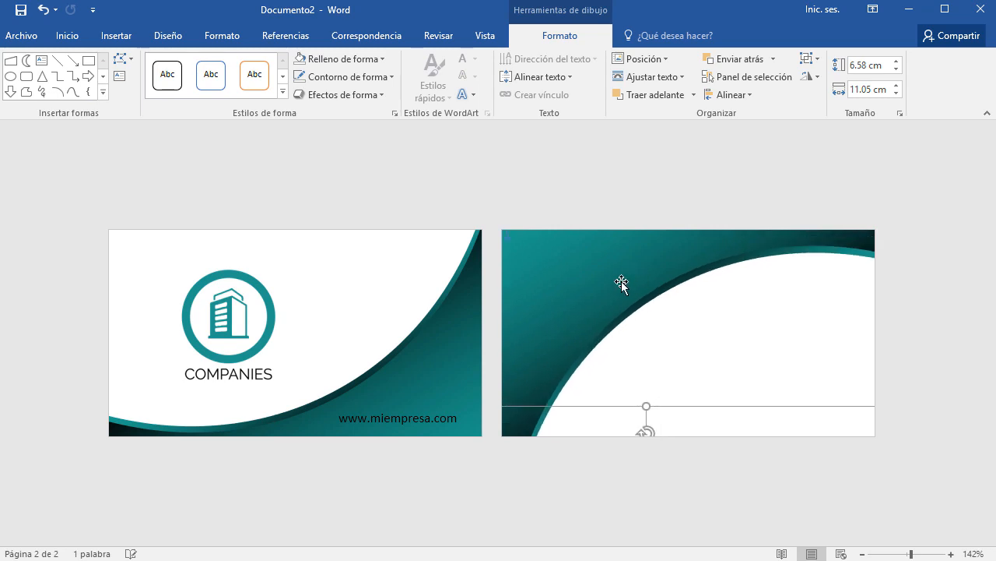
drag(621, 282, 599, 262)
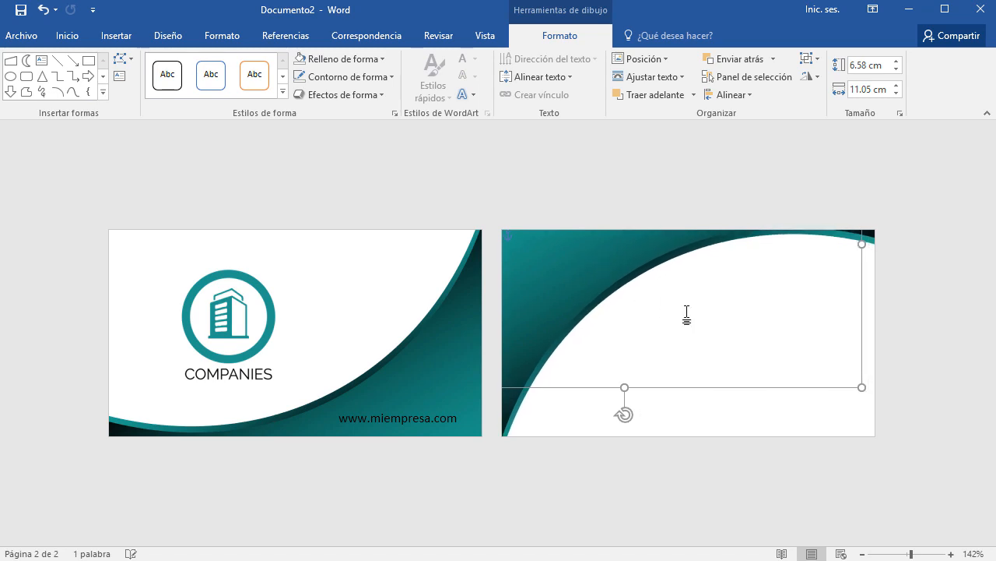
key(ctrl+z)
key(ctrl+z)
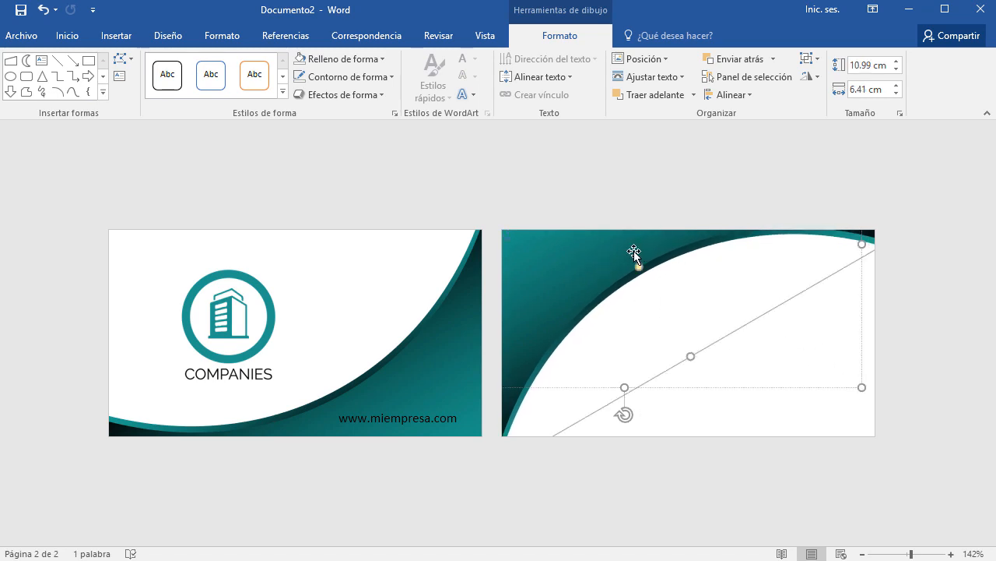
key(ctrl+z)
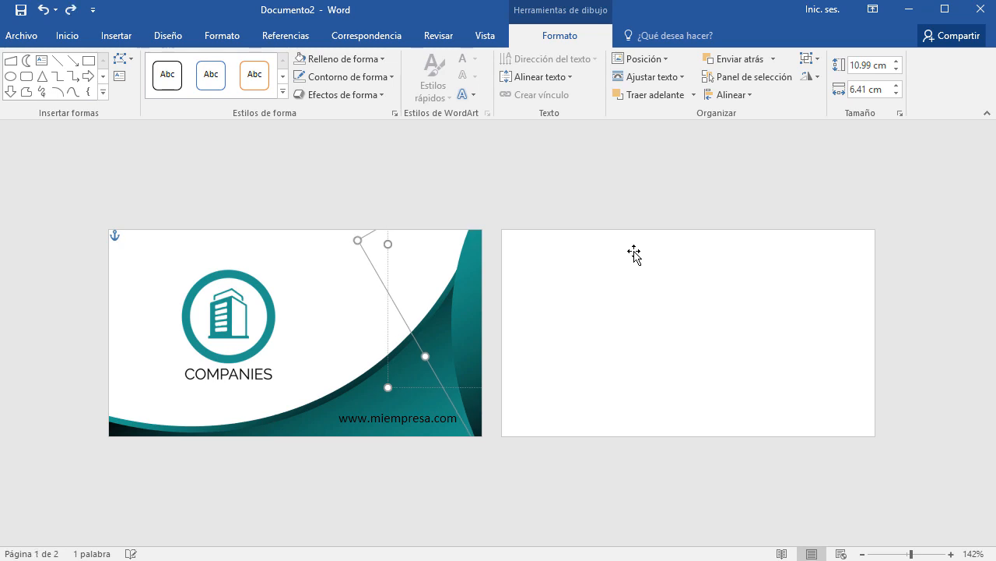
key(ctrl+y)
drag(633, 253, 633, 255)
click(925, 356)
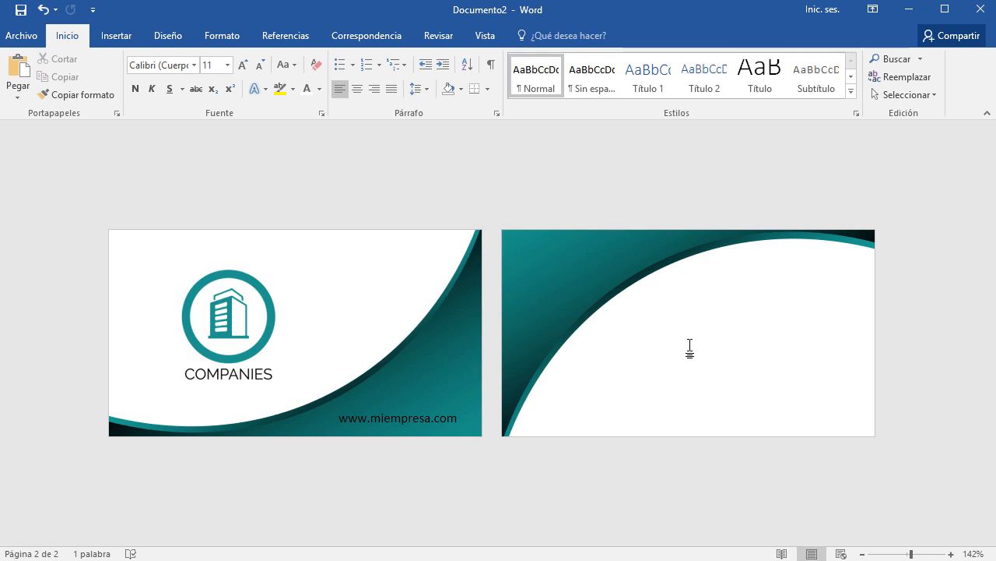
Copy the COMPANIES logo from the front card onto the second card.
click(263, 292)
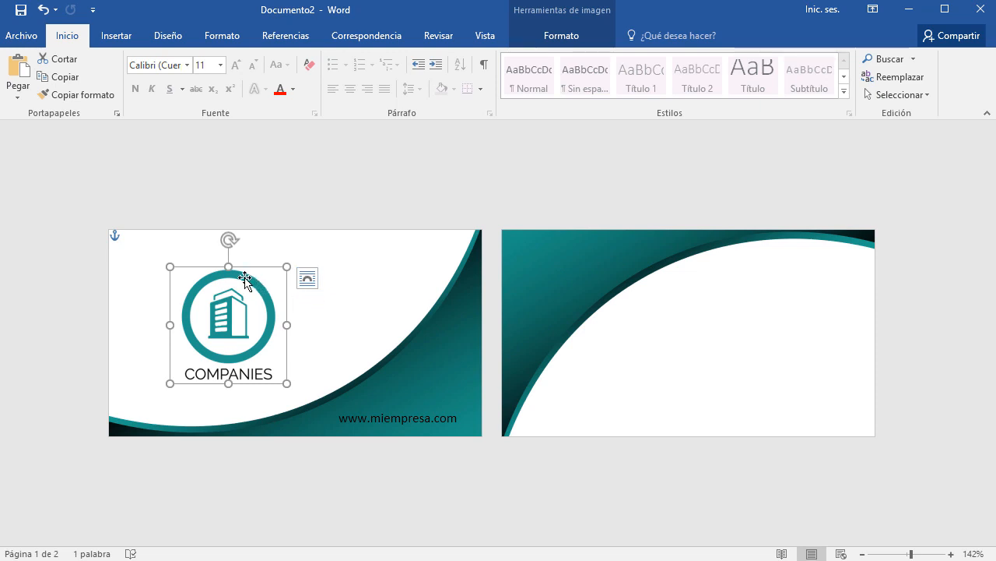
drag(246, 281, 606, 273)
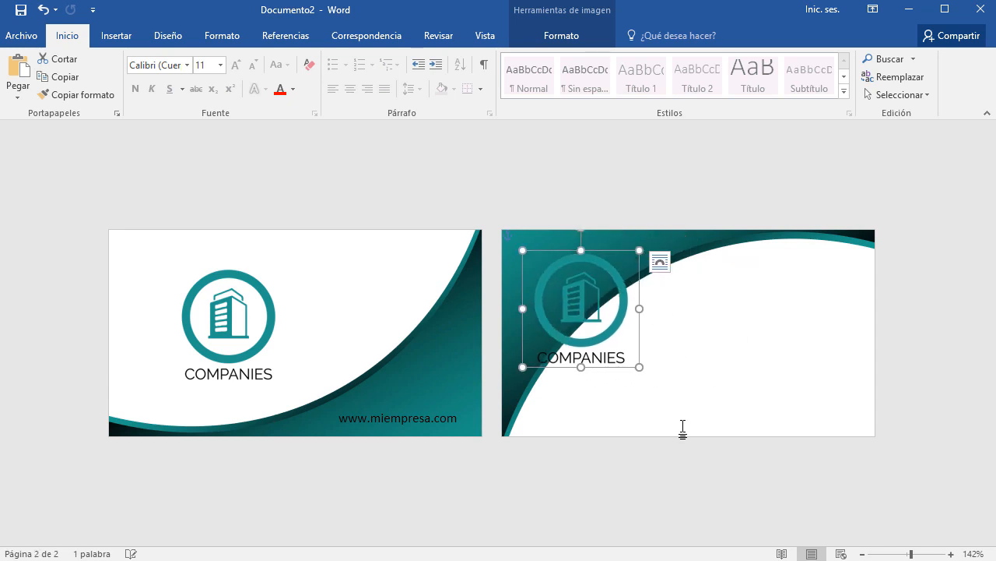
scroll(496, 435, up, 11)
scroll(494, 433, up, 1)
scroll(493, 433, down, 3)
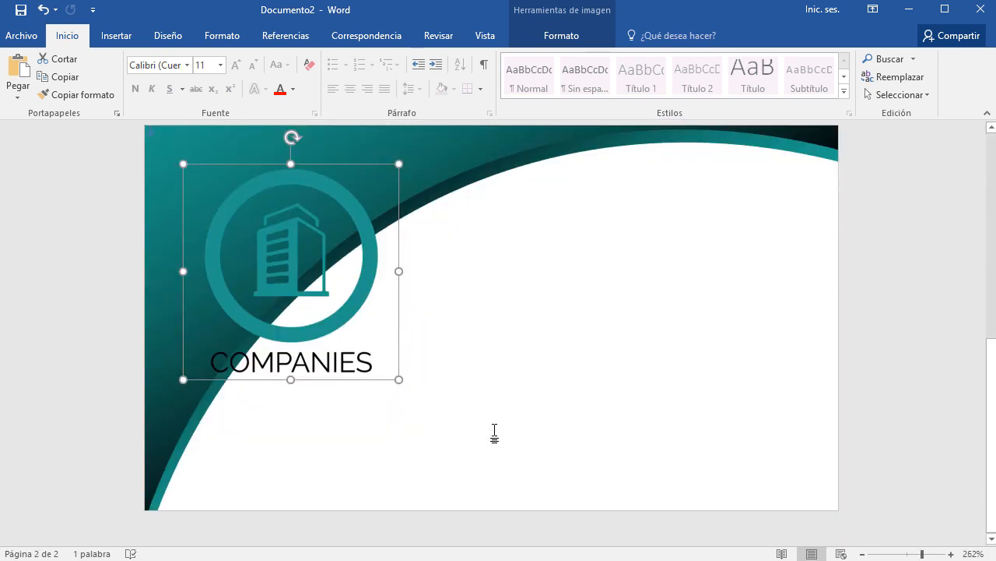
Shrink the logo copy and position it in the teal top-left corner.
drag(398, 381, 303, 282)
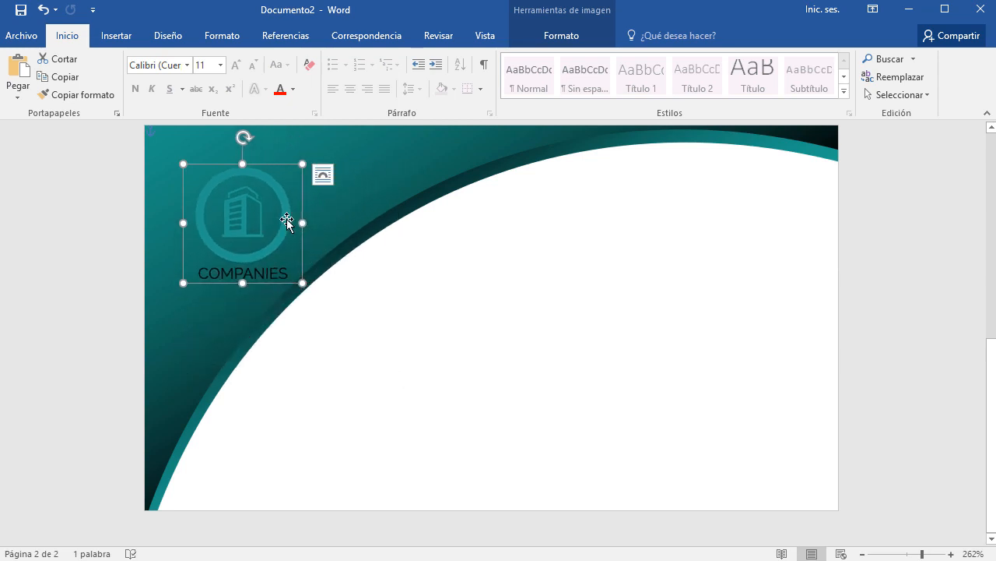
drag(287, 221, 290, 204)
scroll(455, 342, up, 1)
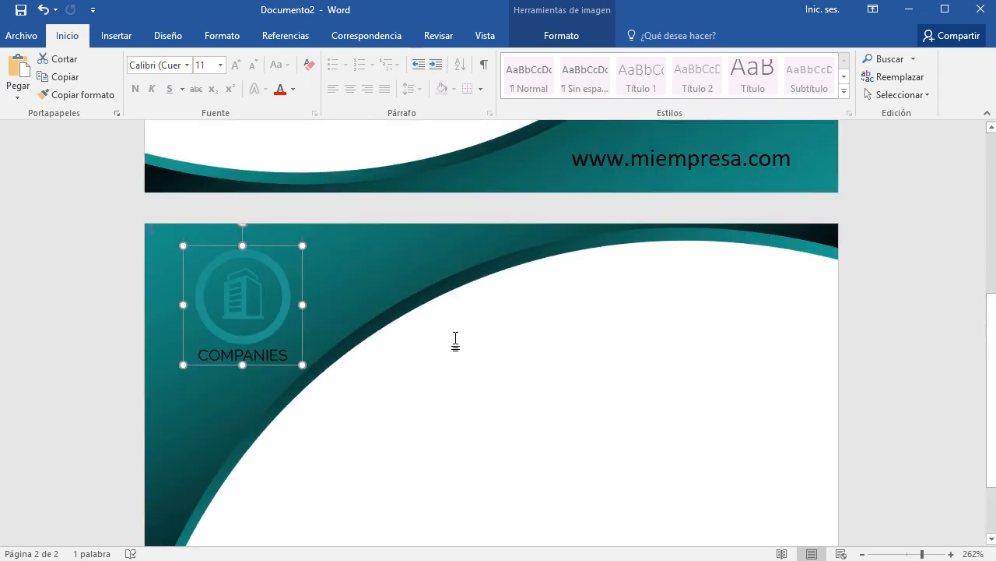
scroll(457, 341, down, 1)
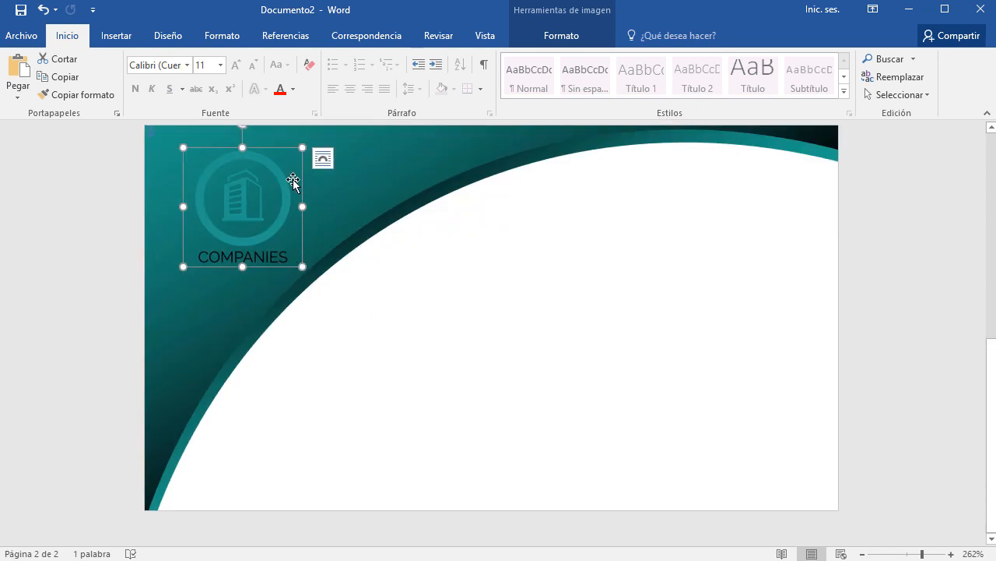
click(992, 129)
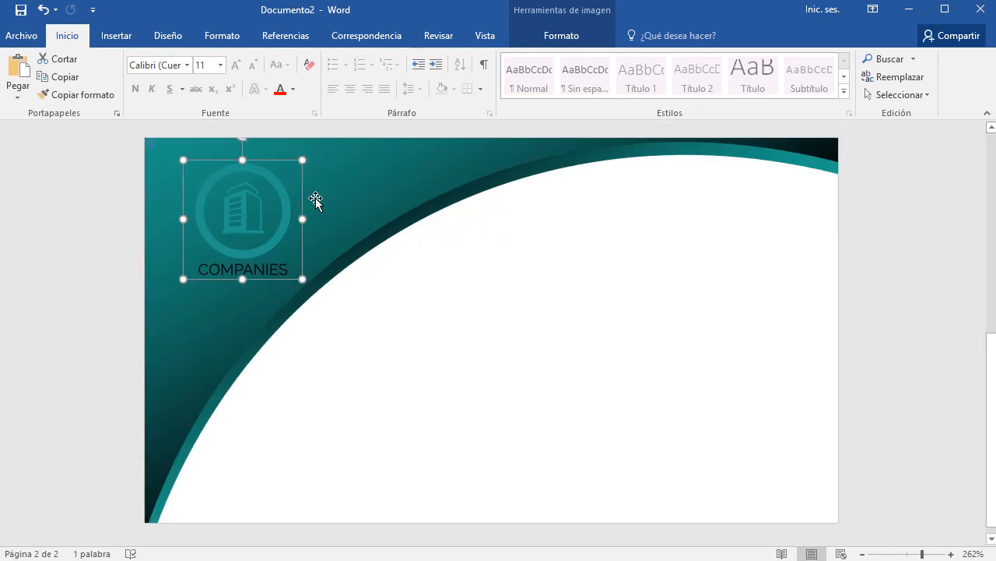
drag(271, 181, 272, 180)
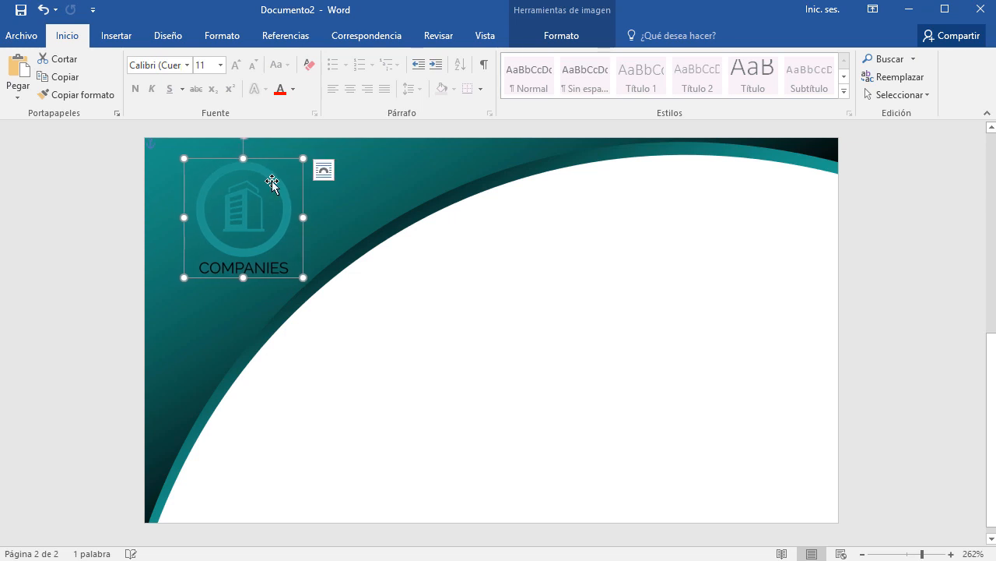
click(582, 37)
click(70, 76)
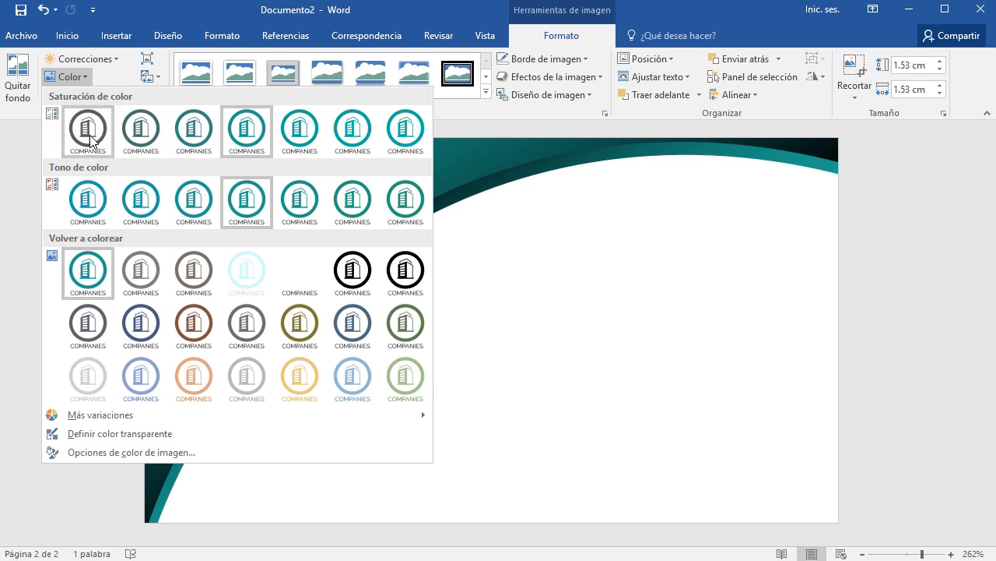
Recolour the back-card logo white.
click(301, 285)
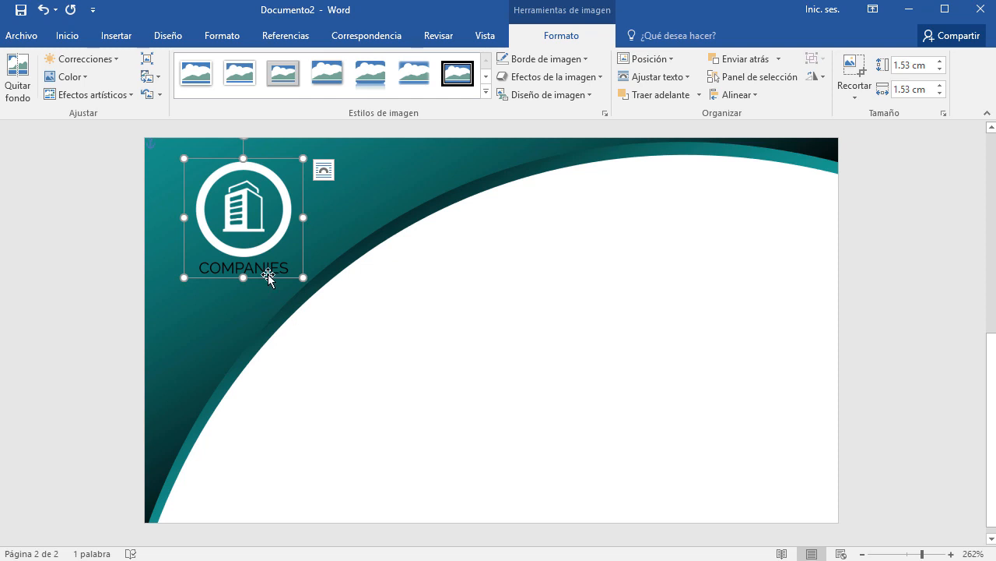
click(350, 401)
ctrl+scroll(175, 343, up, 9)
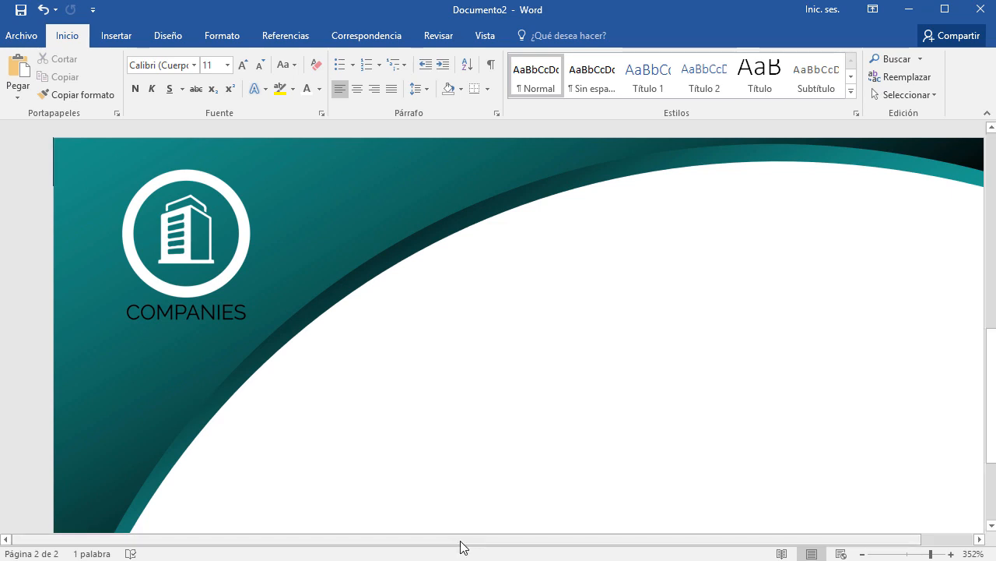
Crop the logo's bottom edge to drop the COMPANIES text, leaving the building icon.
click(234, 203)
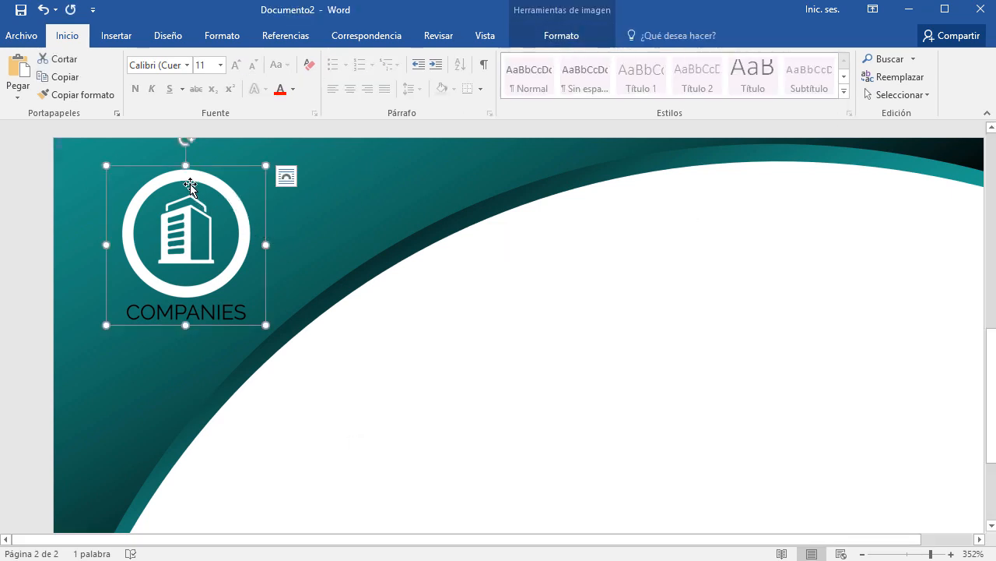
click(560, 39)
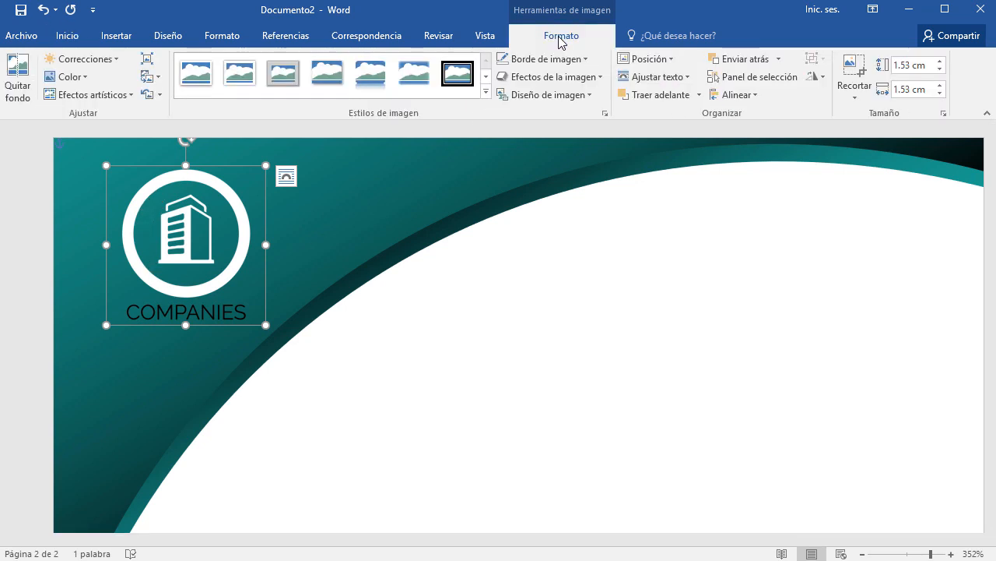
click(853, 70)
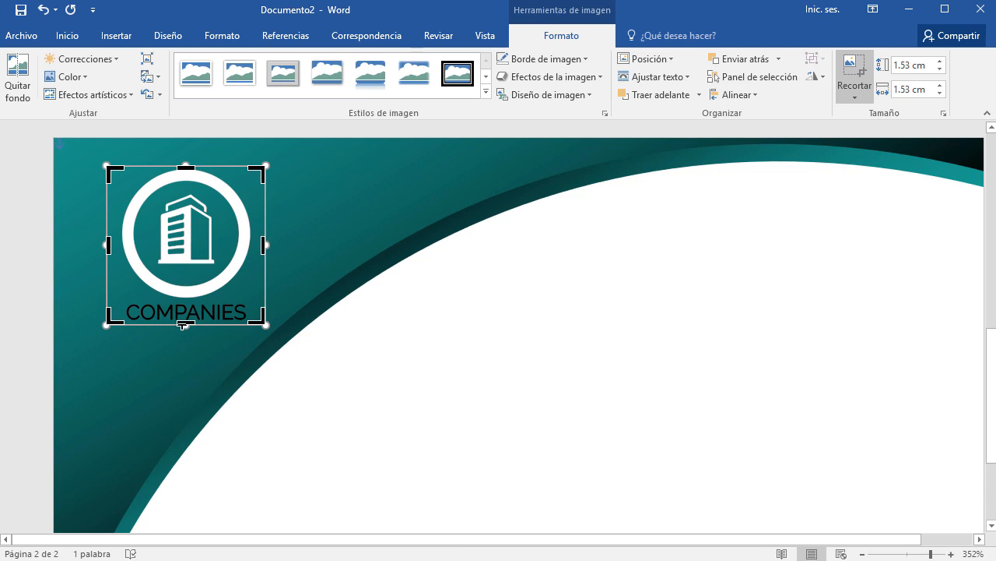
drag(184, 324, 181, 299)
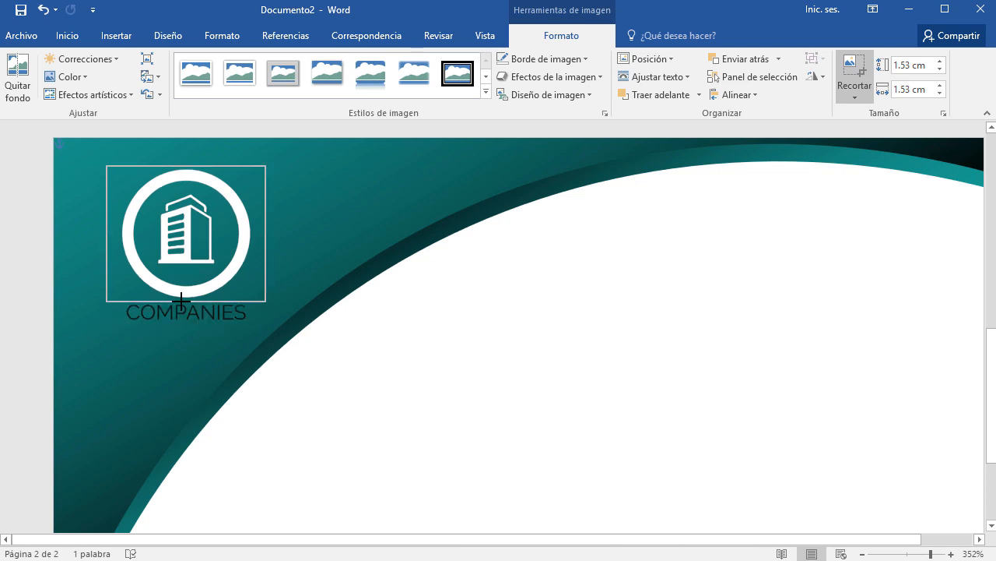
click(390, 388)
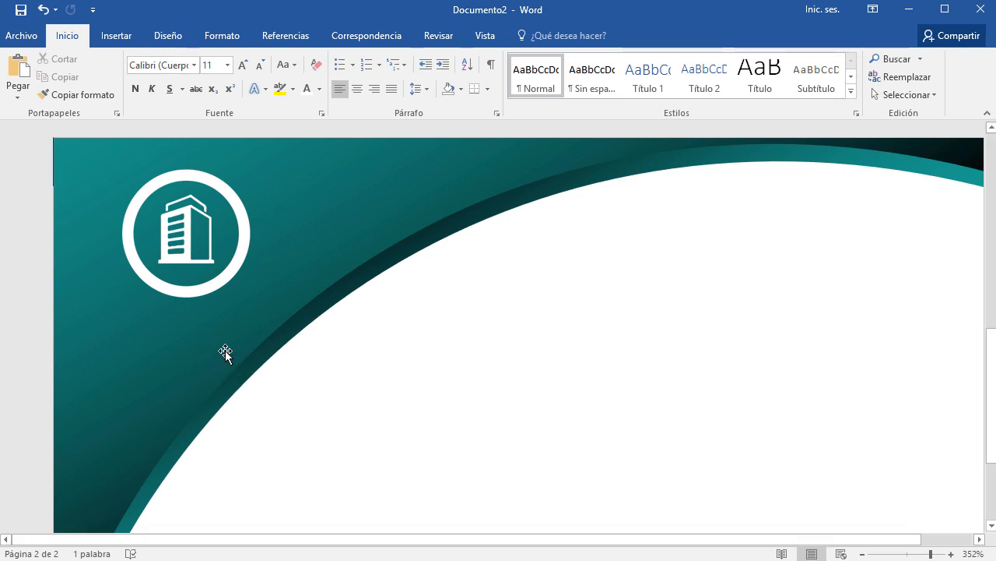
Draw a text box just below the logo with font size 8.
click(126, 39)
click(819, 100)
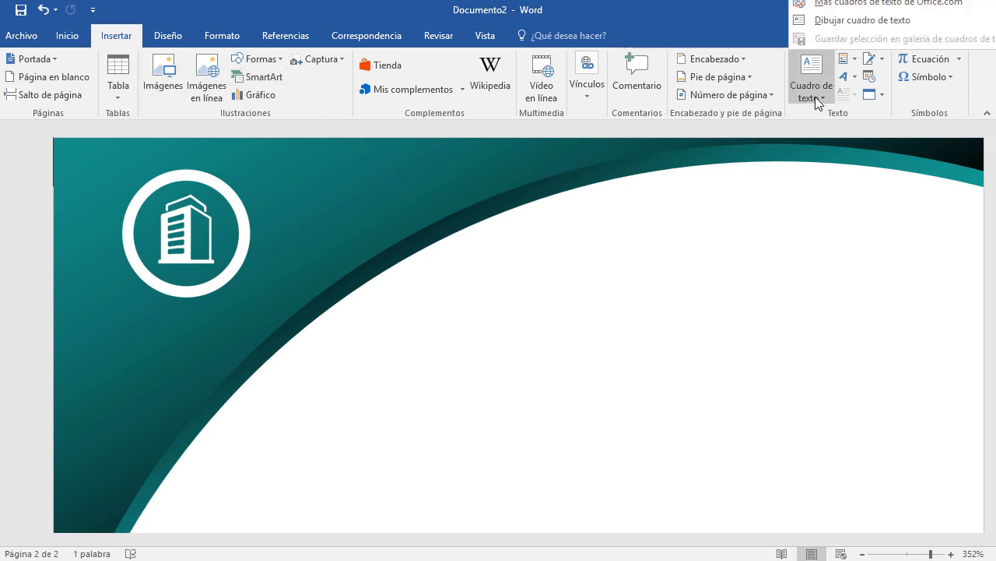
click(841, 23)
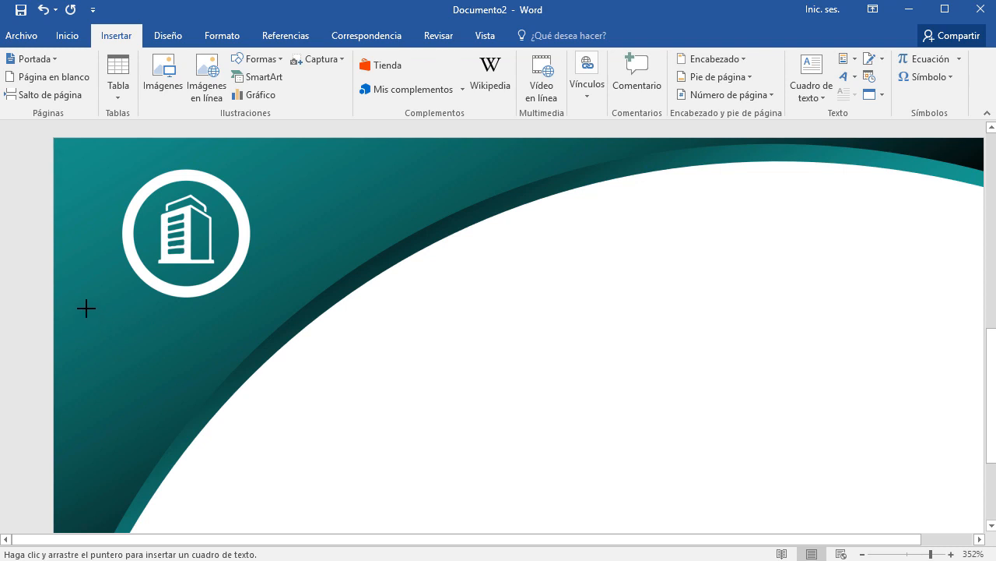
mouse_move(84, 307)
mouse_down()
mouse_move(211, 343)
mouse_move(280, 344)
mouse_up()
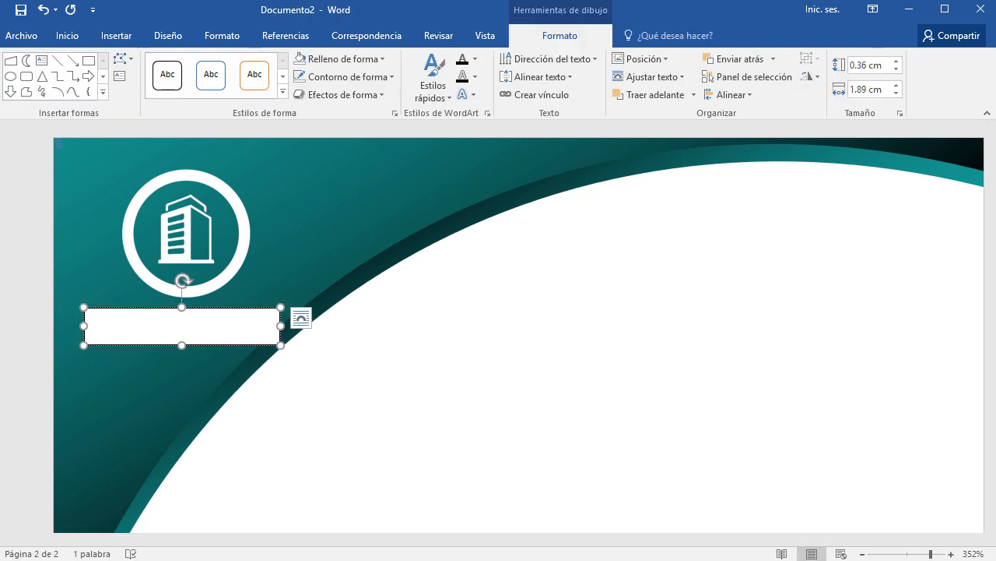
click(67, 36)
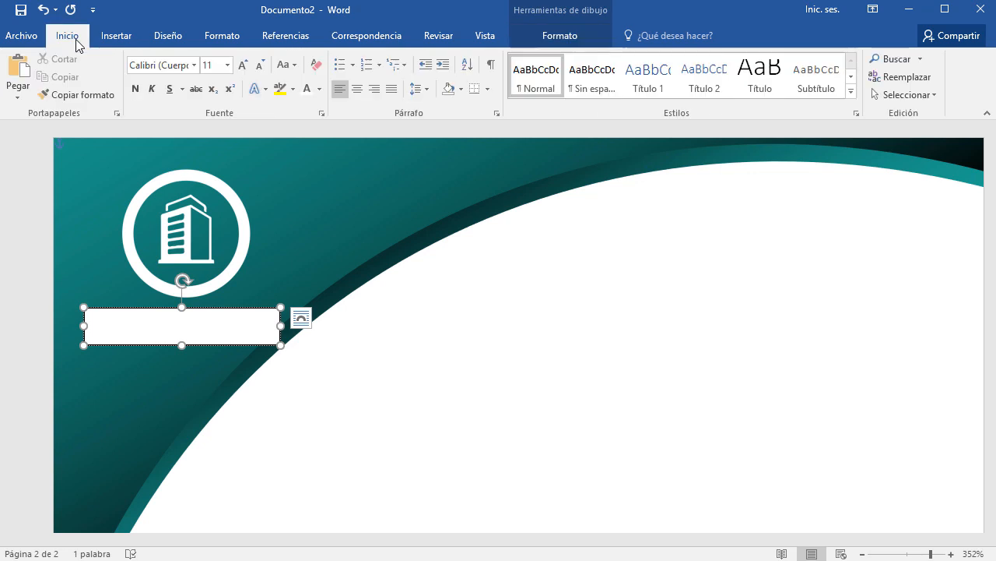
click(230, 65)
click(228, 65)
click(215, 93)
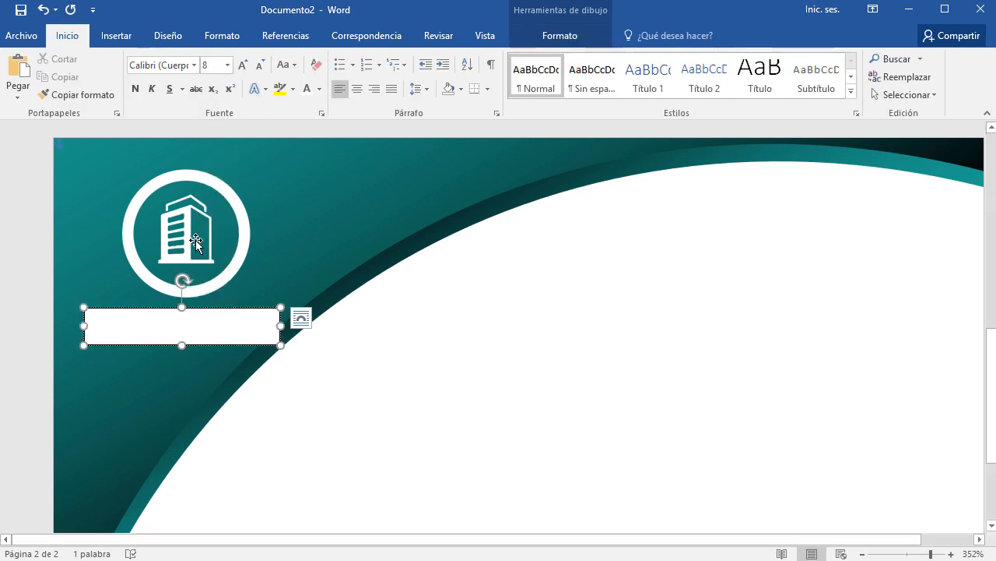
Enter COMPANIES in the box, widen it to one line, and move it toward the logo.
text(COMPANIE)
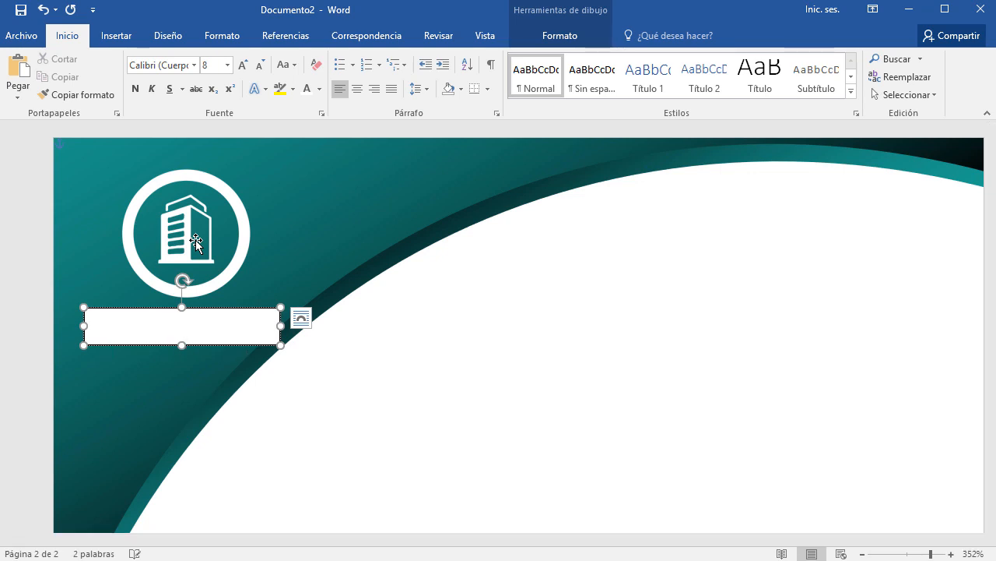
key(ctrl+e)
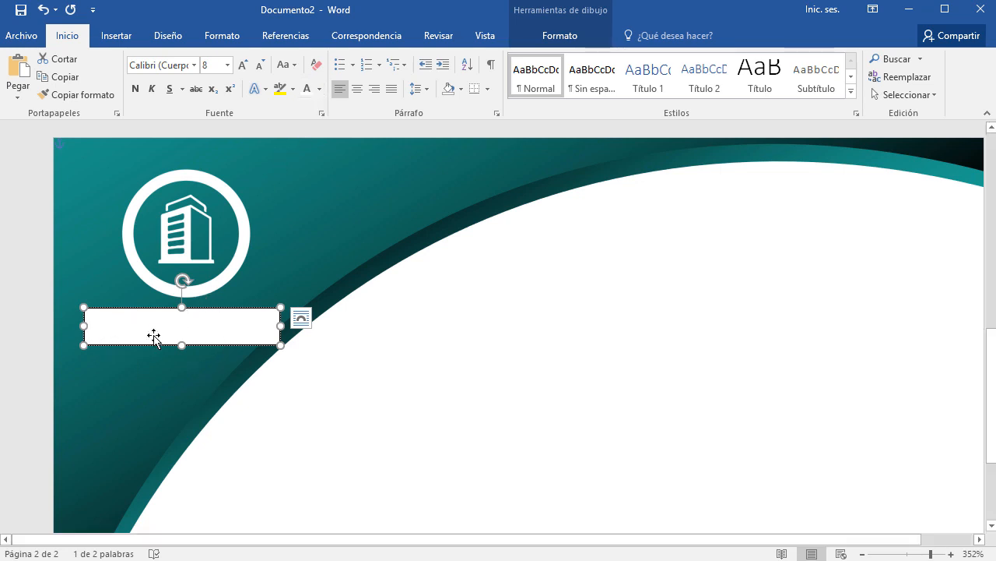
click(320, 90)
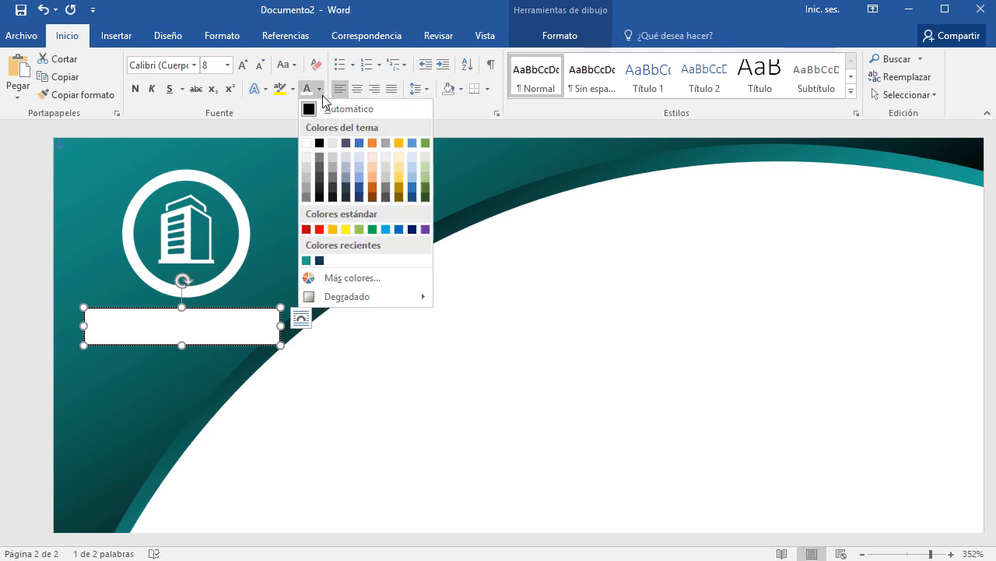
click(319, 145)
text(COMPANIES)
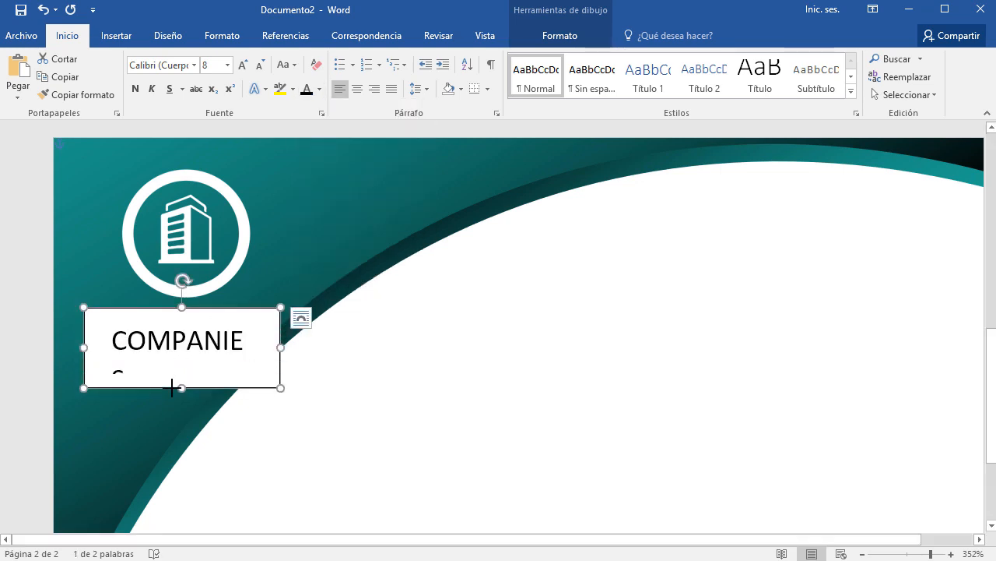
drag(281, 345, 315, 347)
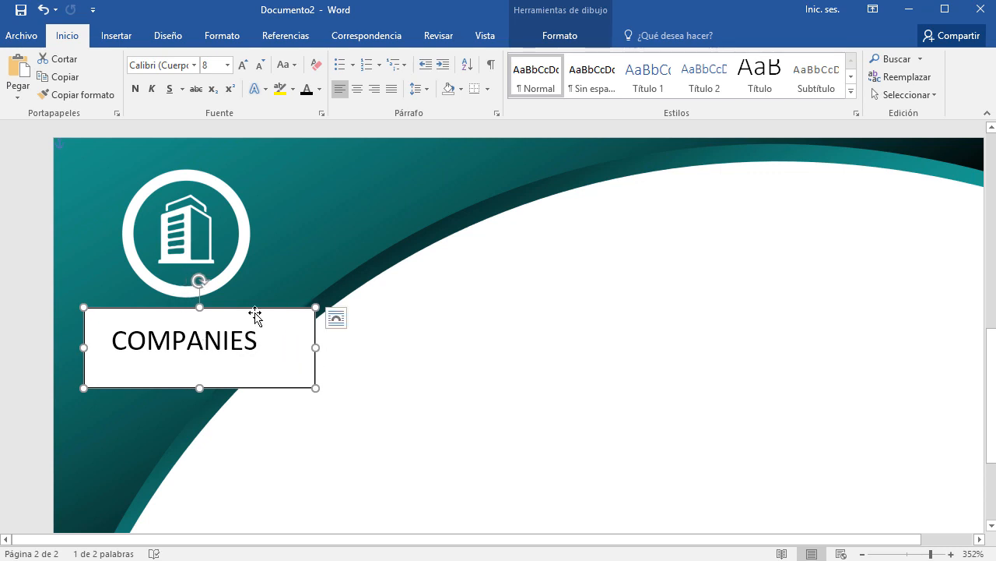
drag(256, 314, 234, 307)
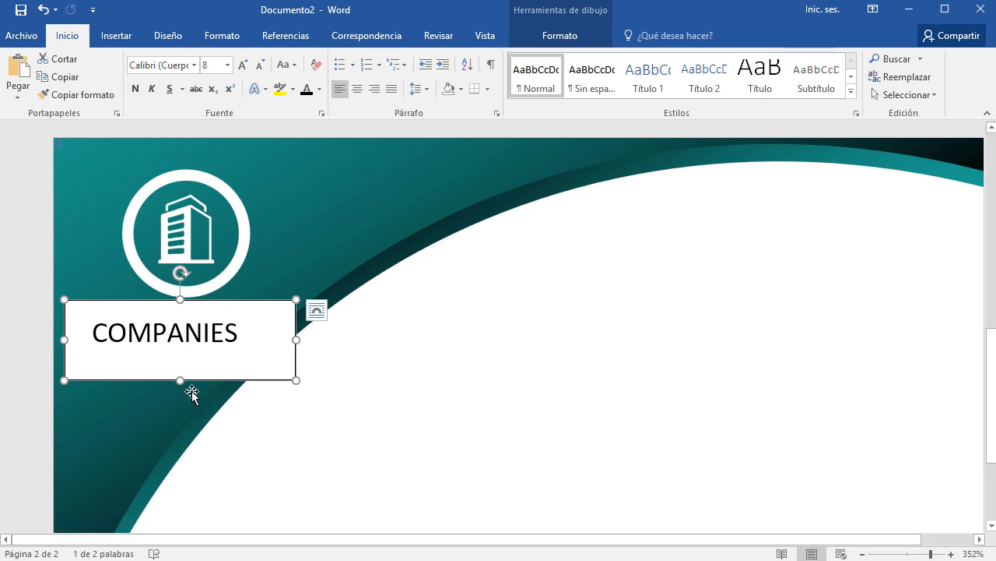
Remove the text box's fill and outline and place it beneath the logo.
click(571, 43)
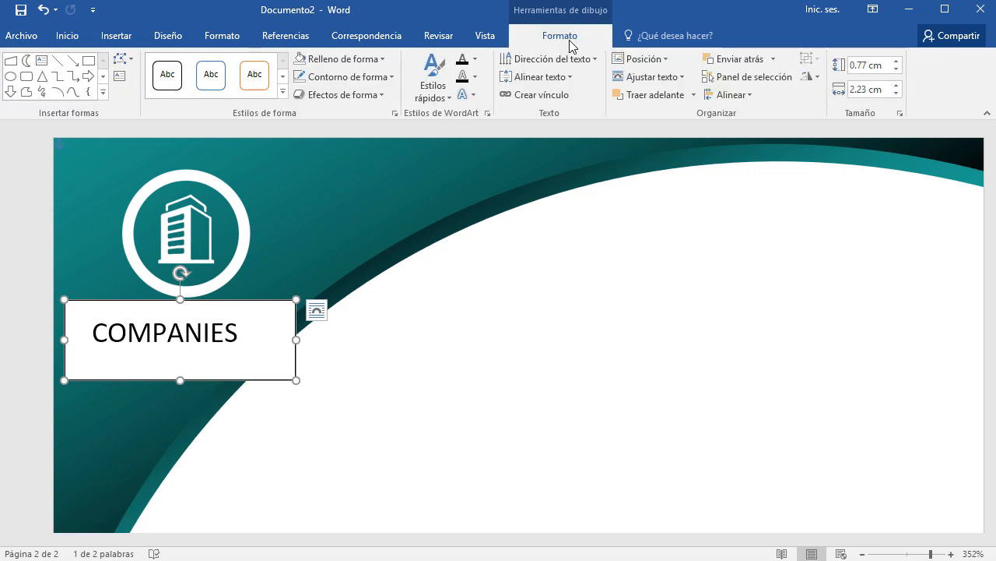
click(360, 59)
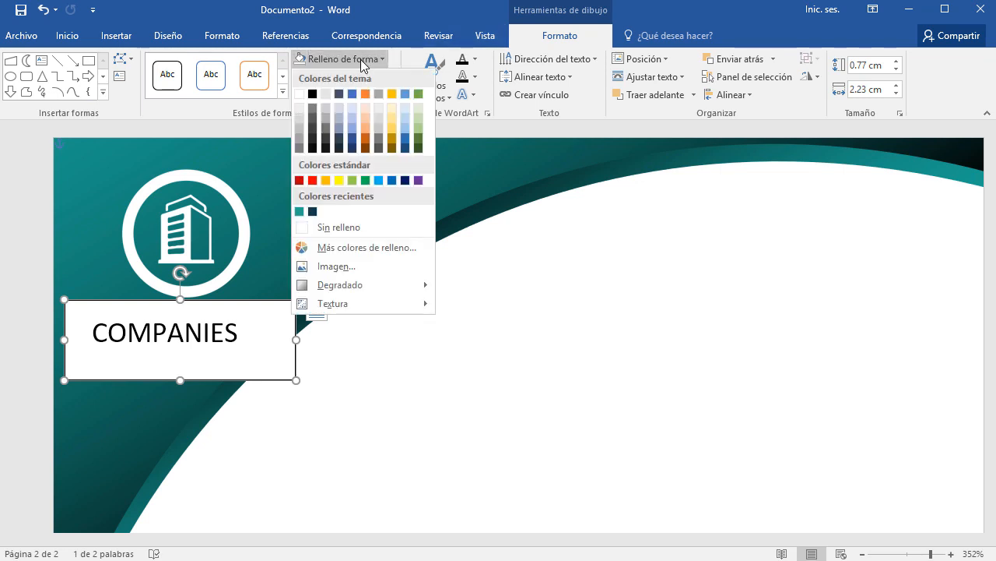
click(334, 227)
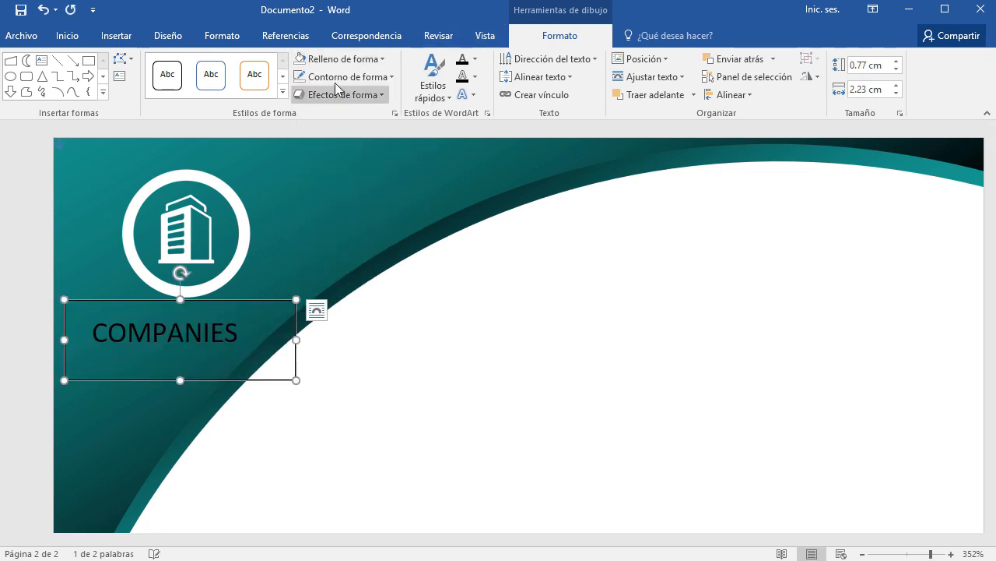
click(342, 76)
click(352, 245)
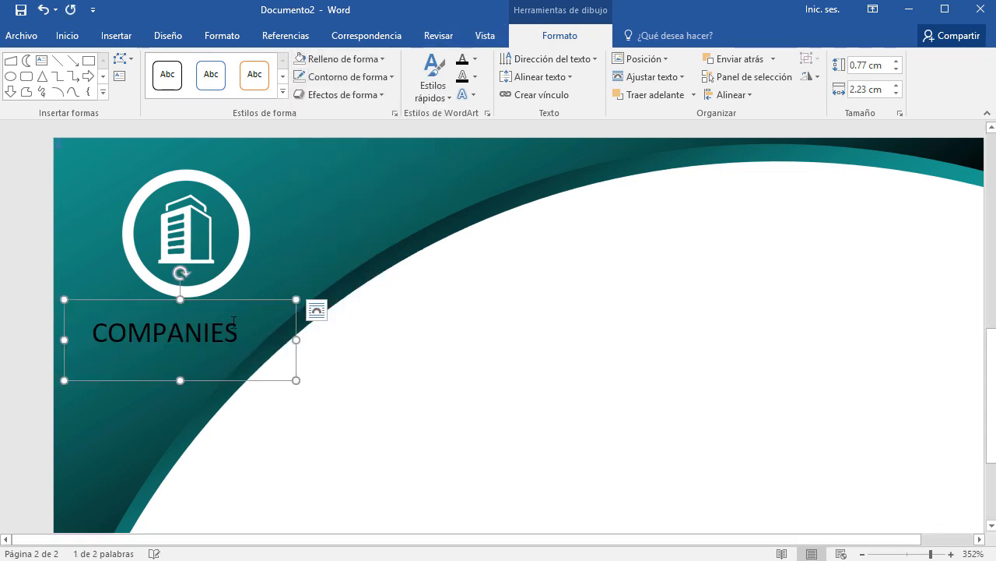
drag(232, 309, 250, 300)
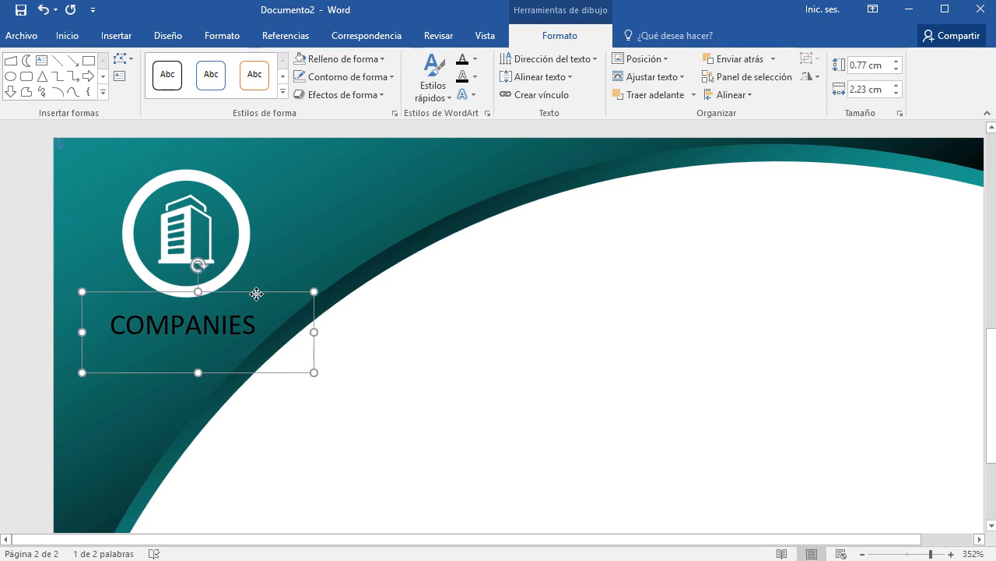
Make COMPANIES white at size 9 and centre it under the logo.
click(69, 36)
click(319, 89)
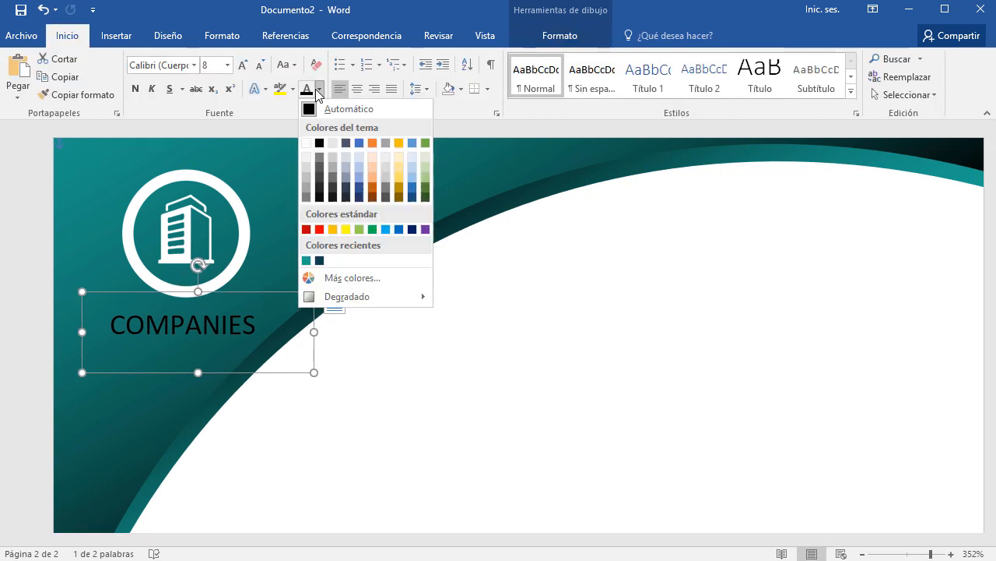
click(306, 143)
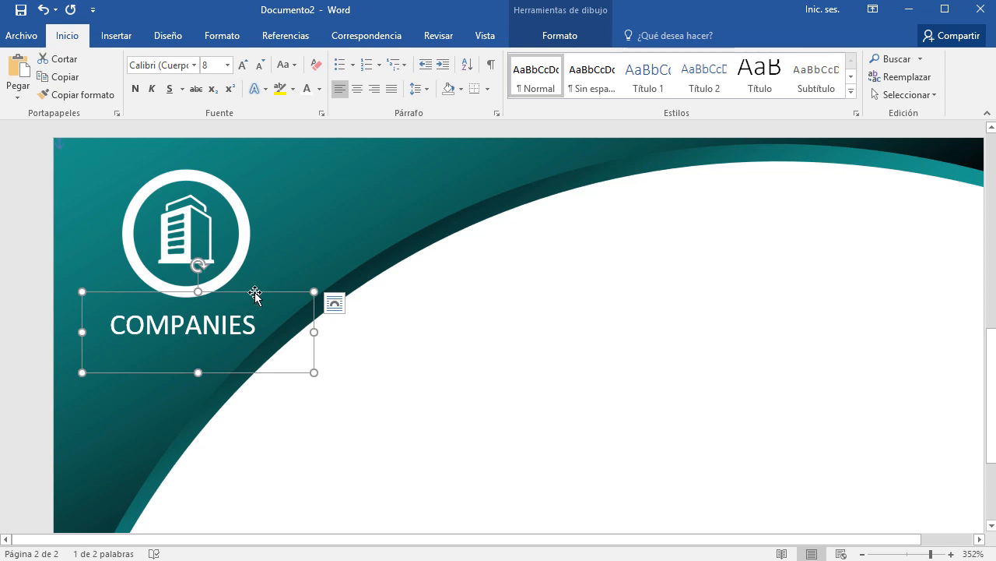
drag(257, 289, 265, 281)
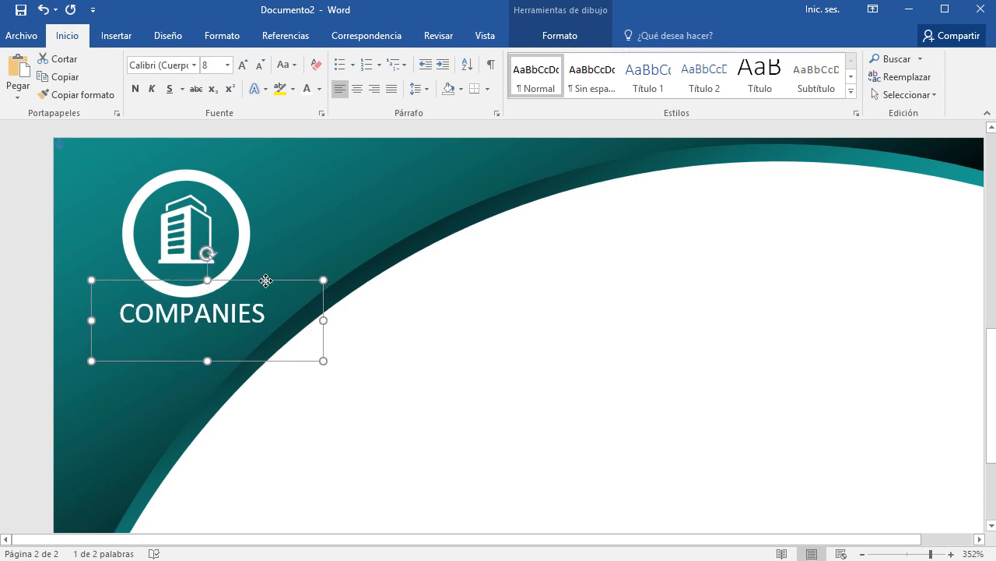
click(243, 65)
click(244, 66)
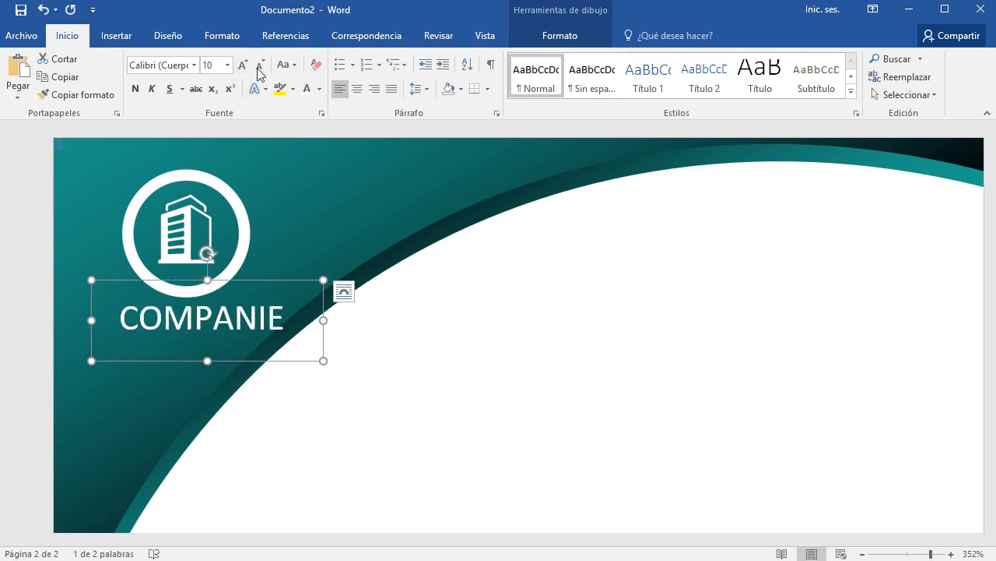
click(260, 65)
drag(274, 278, 260, 277)
click(545, 422)
scroll(538, 421, down, 9)
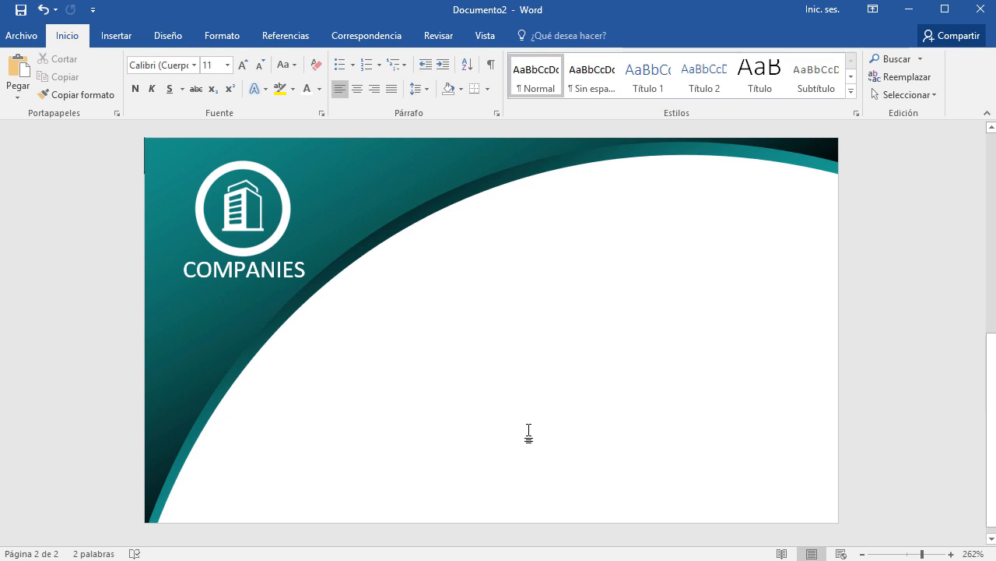
Save the document as tarjeta.docx in the Escritorio > tarjeta folder.
key(ctrl+g)
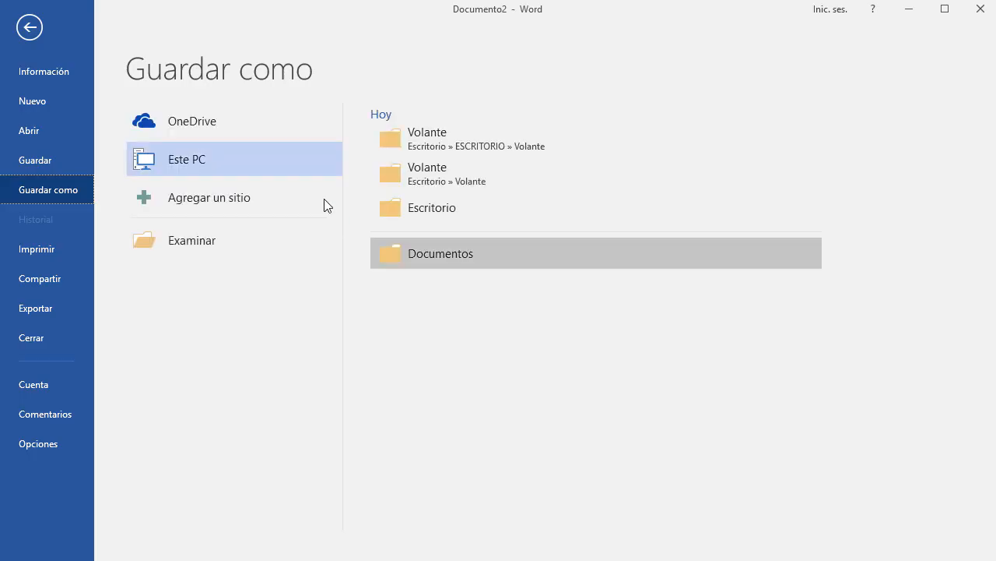
click(226, 238)
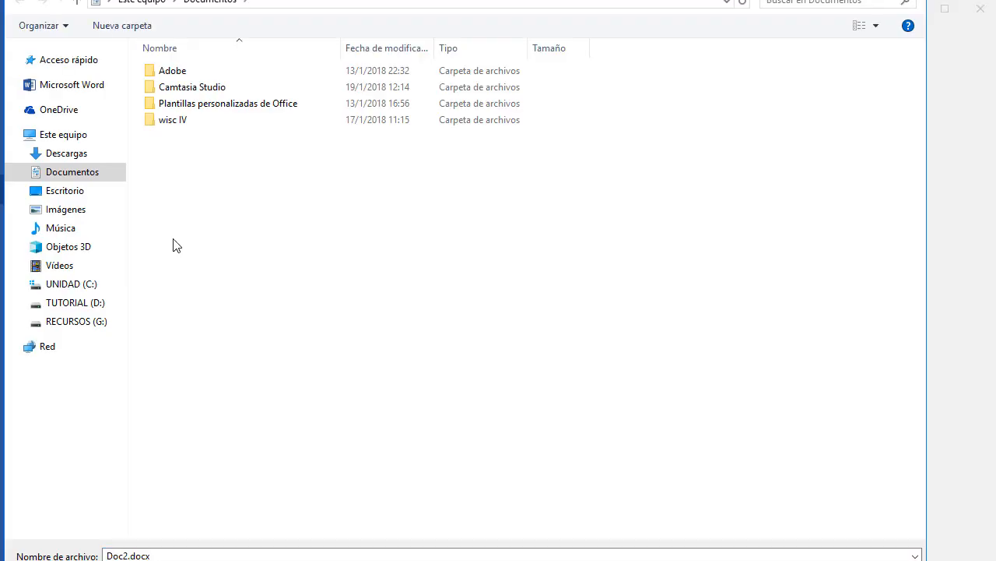
click(57, 196)
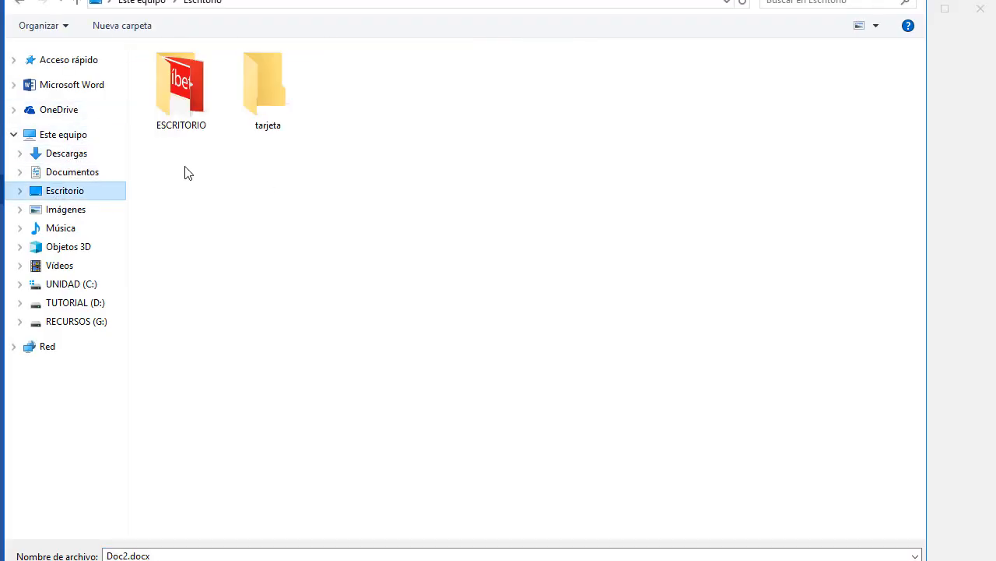
double_click(272, 90)
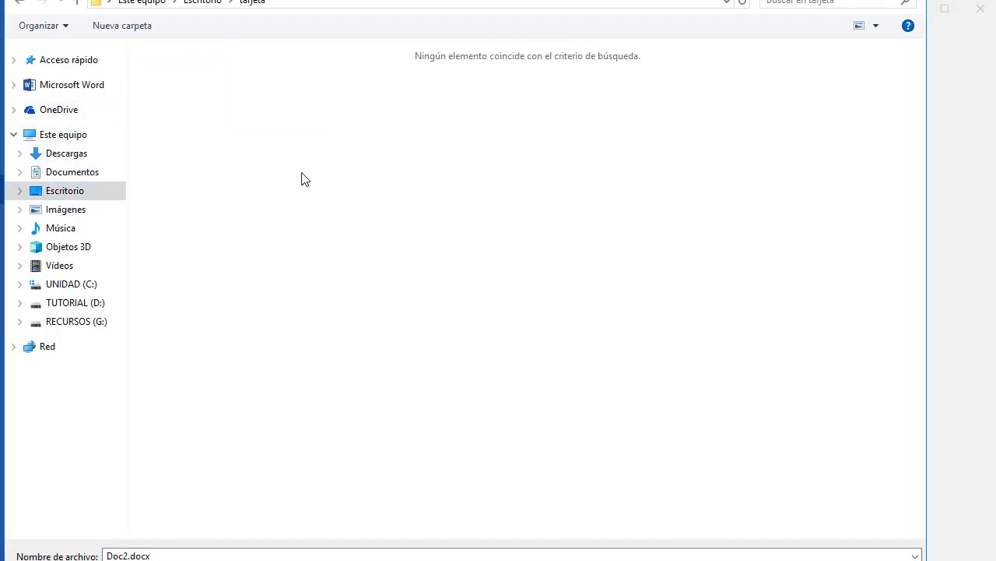
click(304, 555)
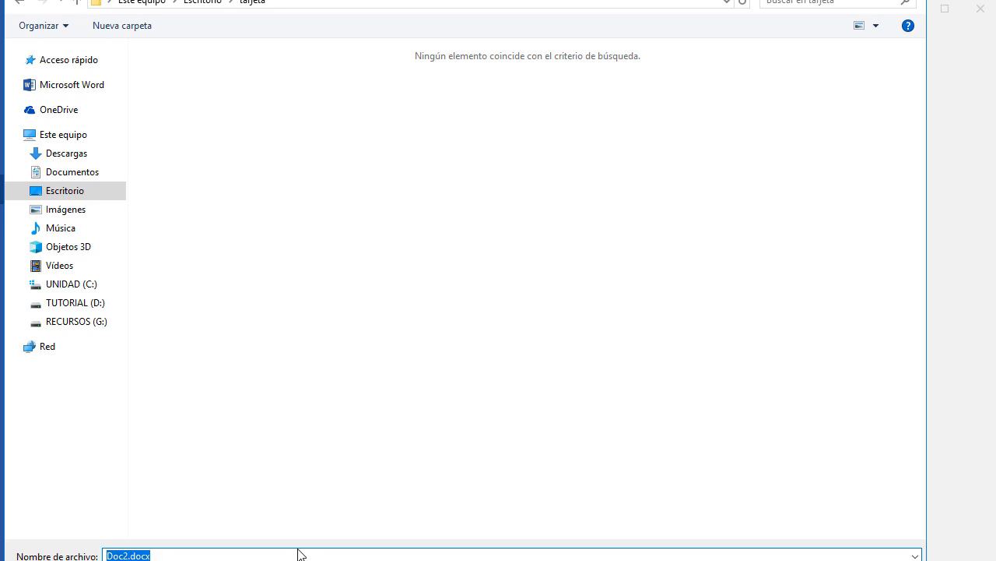
text(TARJETA)
double_click(299, 554)
text(tarjeta)
key(Return)
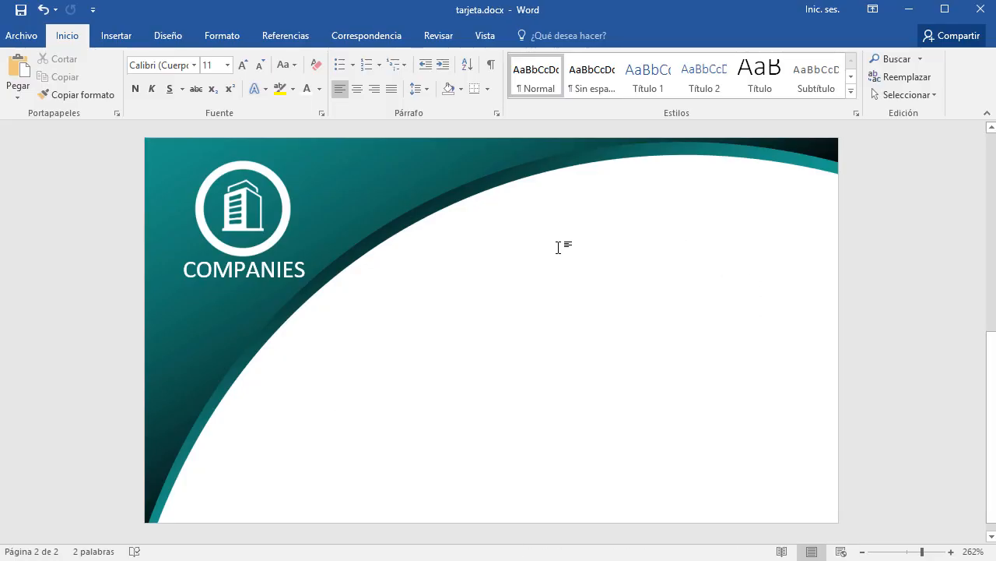
Paste a copy of the COMPANIES text box into the back card's white area.
click(263, 269)
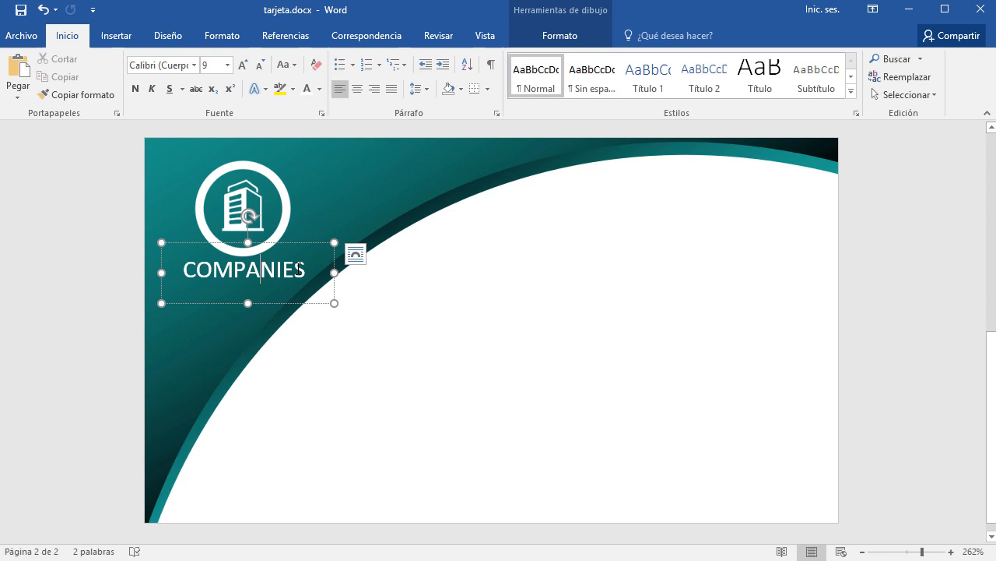
click(299, 244)
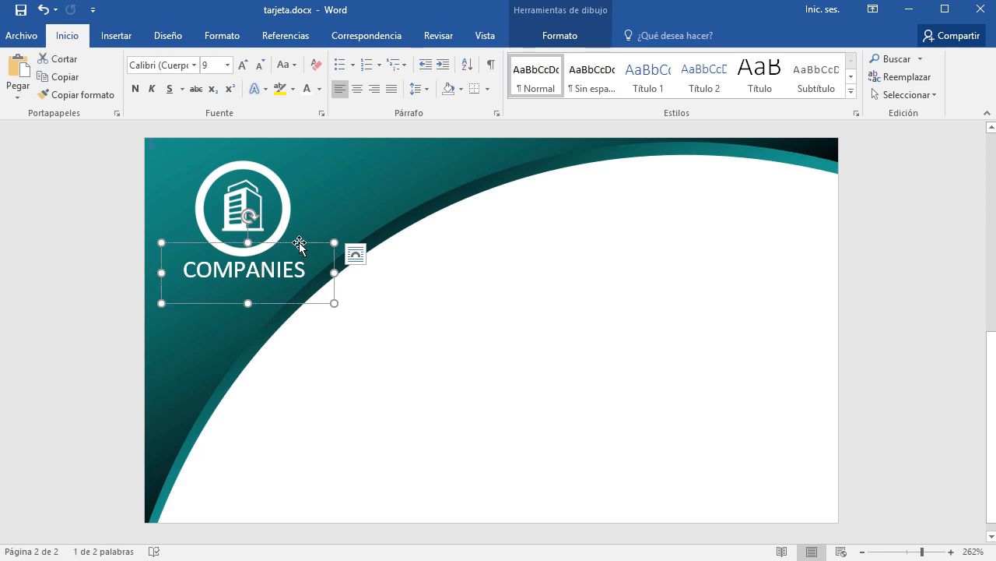
click(722, 242)
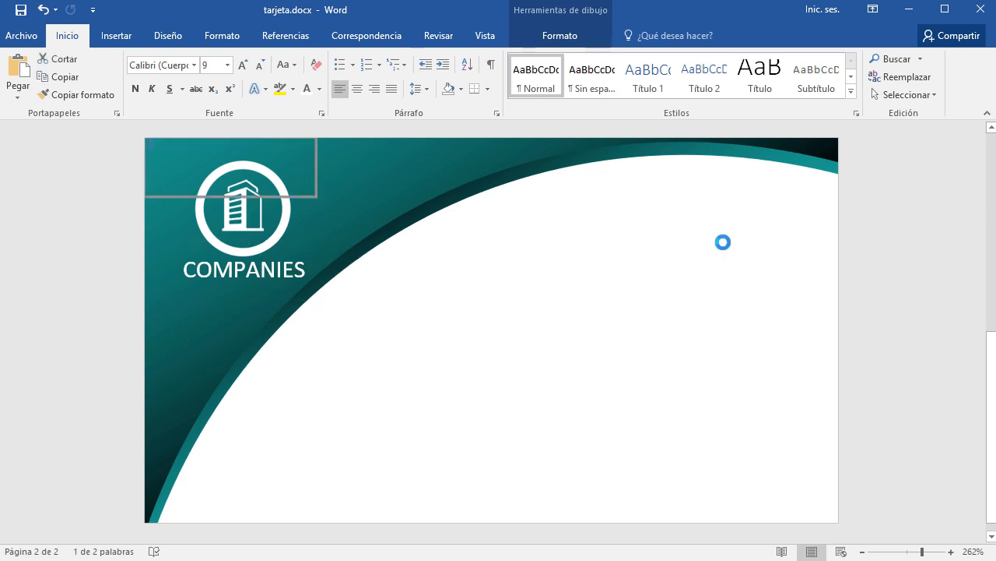
key(ctrl+v)
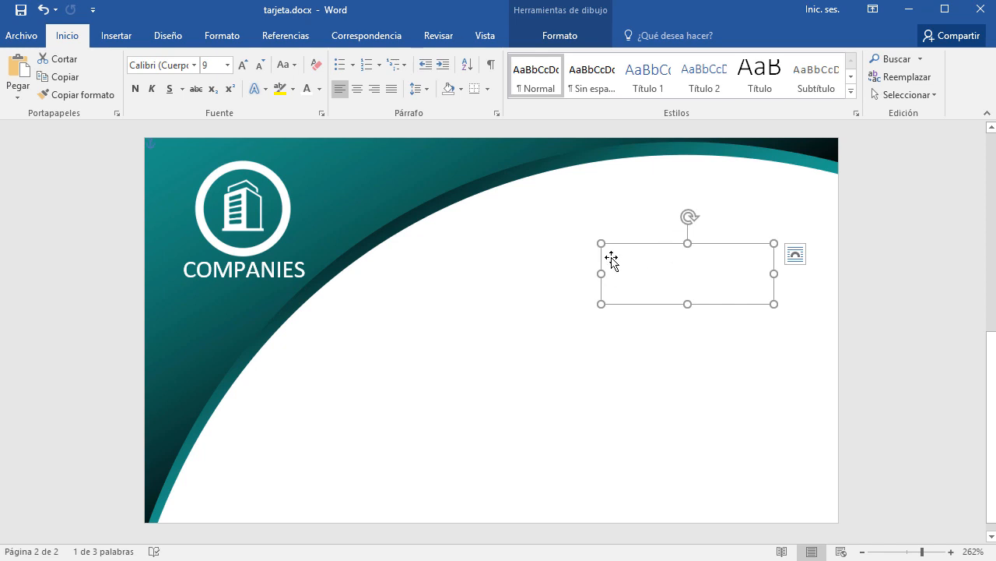
drag(662, 248, 638, 223)
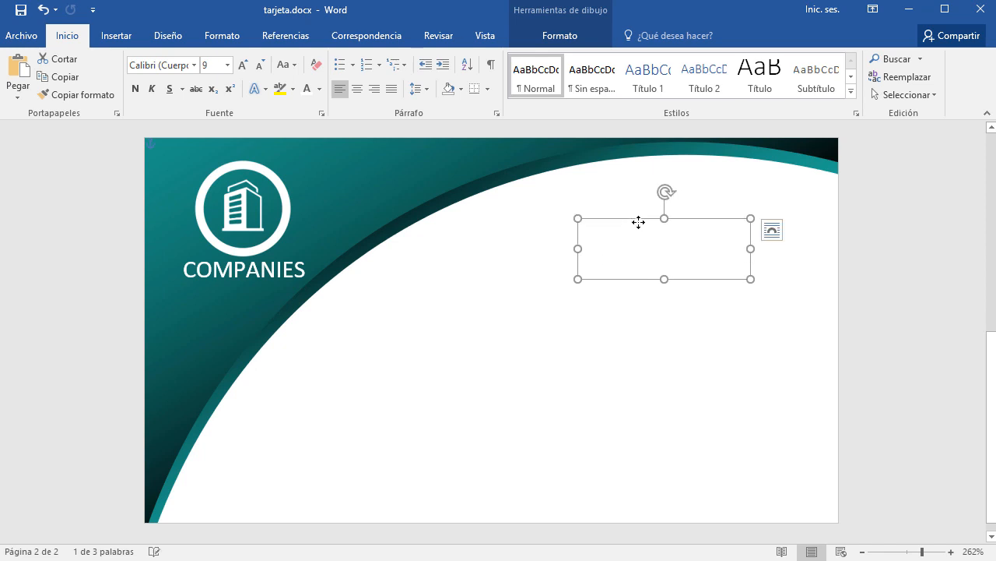
Colour the copied COMPANIES text teal, move it to the upper right and widen it.
click(319, 90)
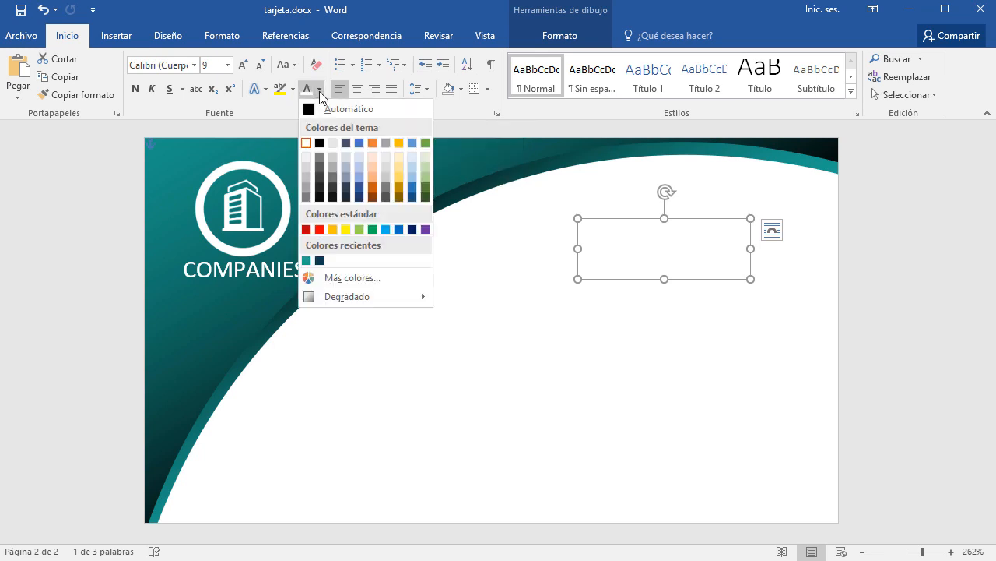
click(306, 260)
click(677, 253)
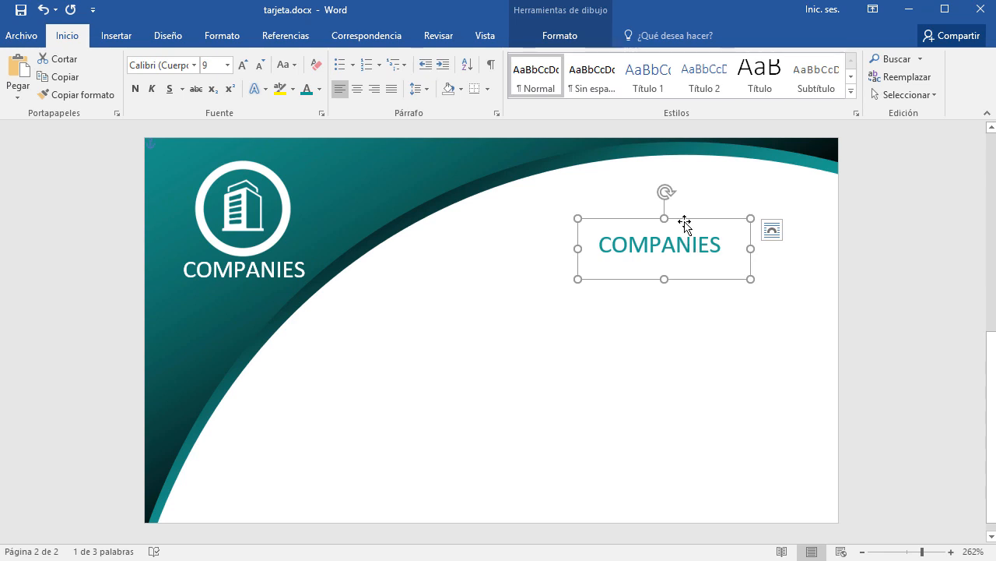
drag(684, 221, 711, 197)
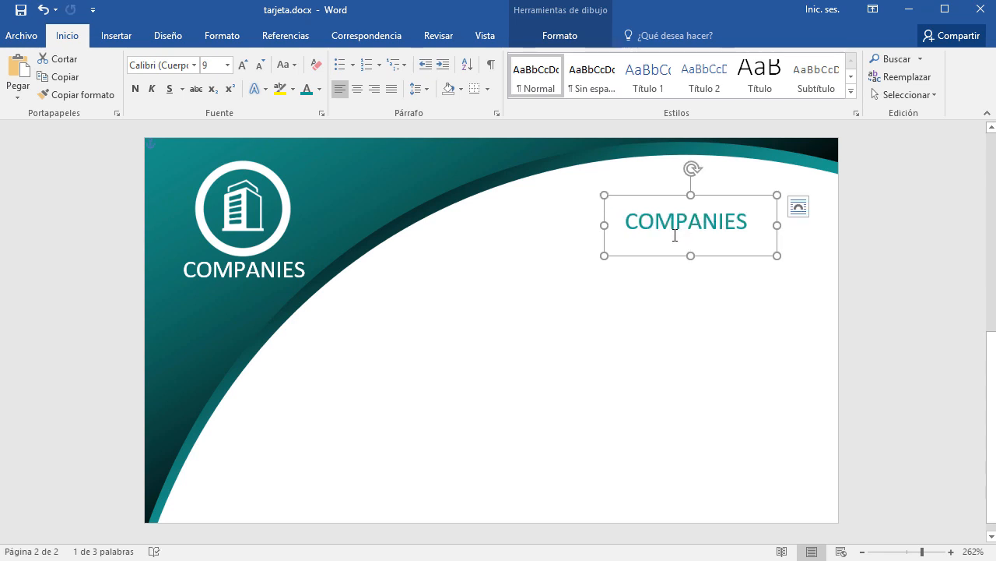
drag(600, 226, 516, 226)
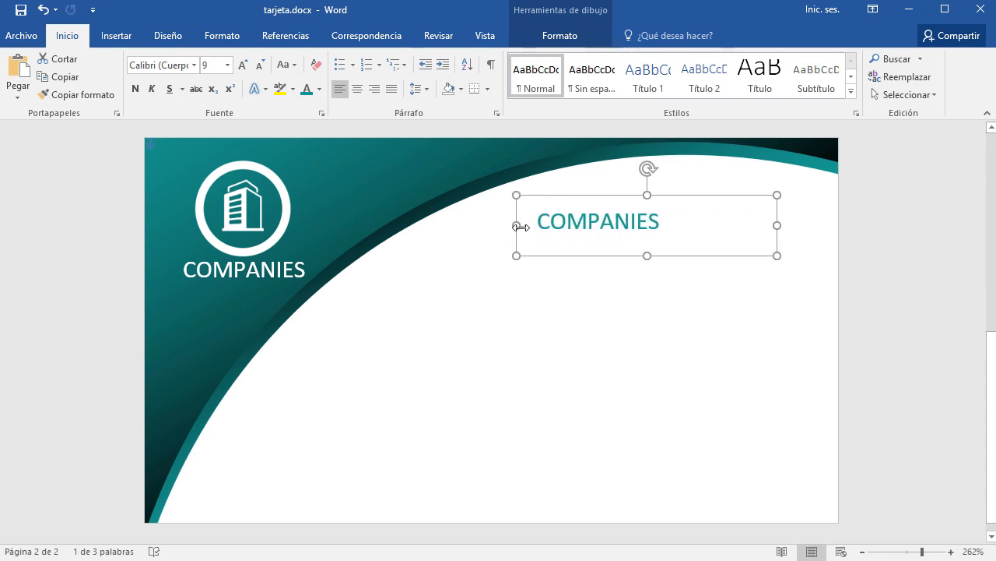
Replace COMPANIES with the cardholder's full name in capitals.
key(ctrl+e)
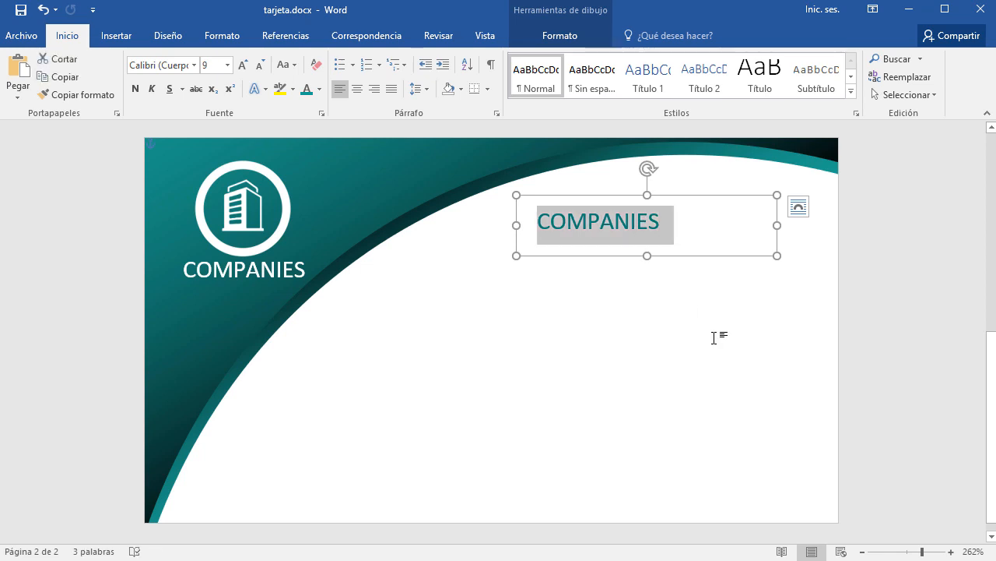
text(he)
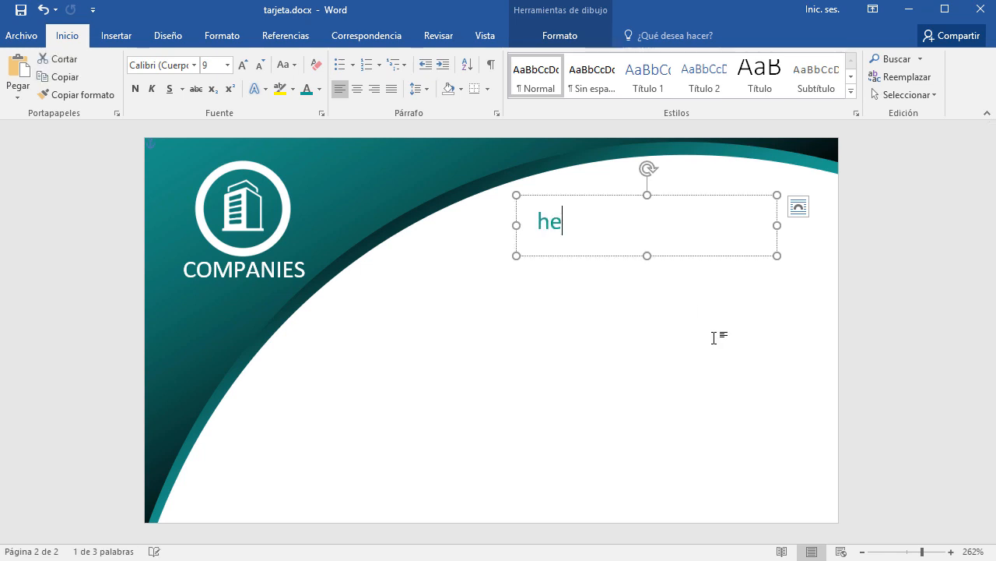
text(nry)
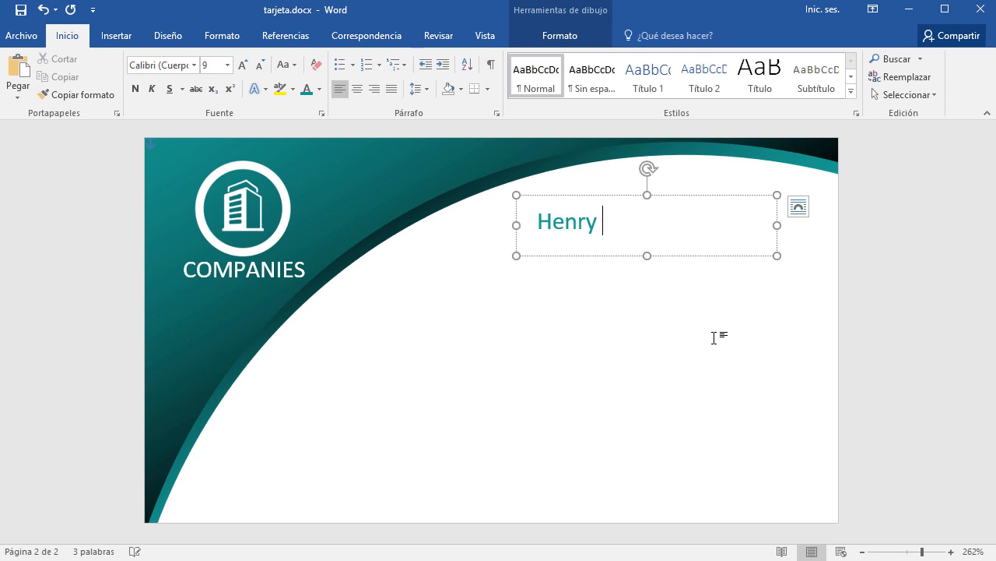
key(ctrl+a)
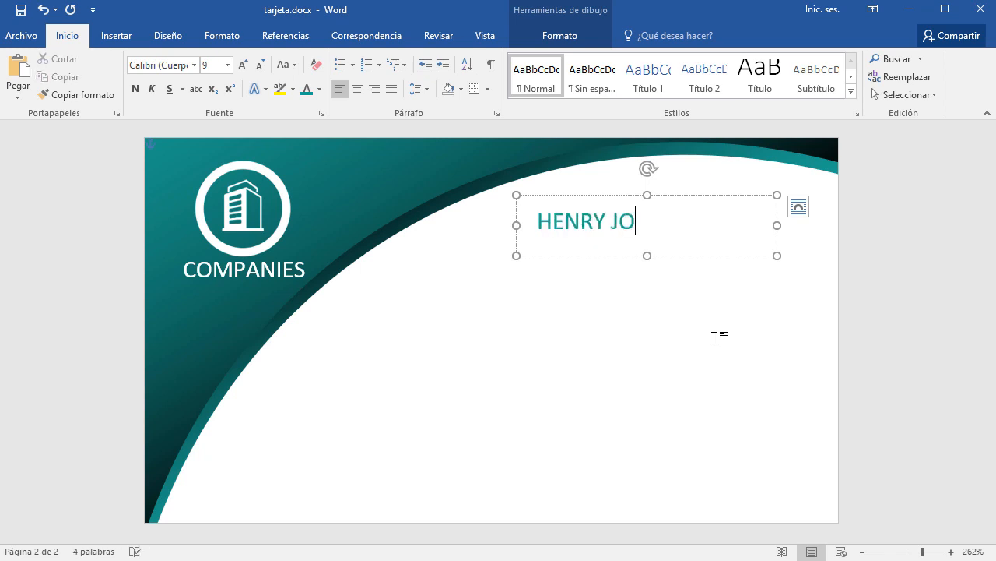
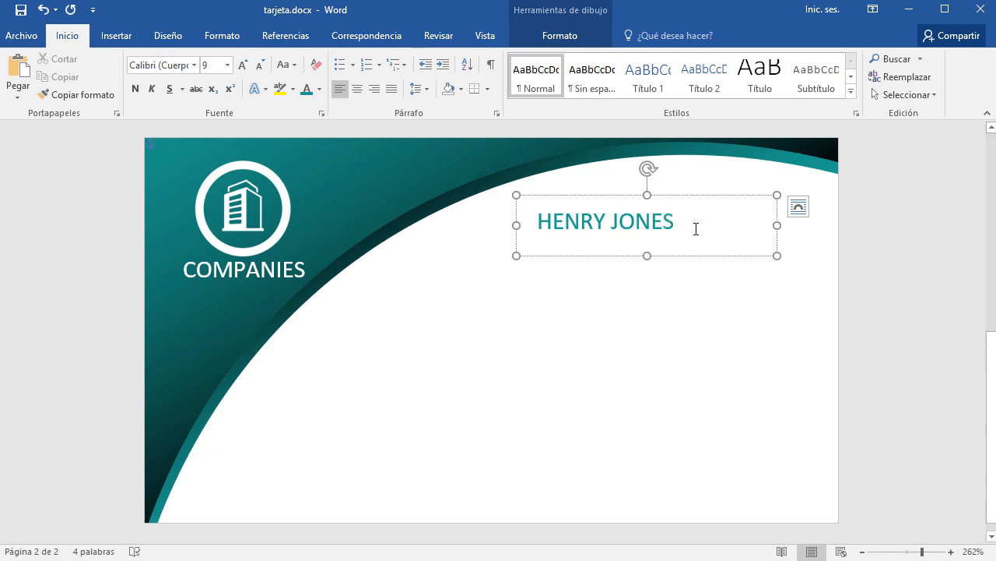
Enlarge the name to 14 pt, make it bold, and shift the box slightly right.
triple_click(617, 227)
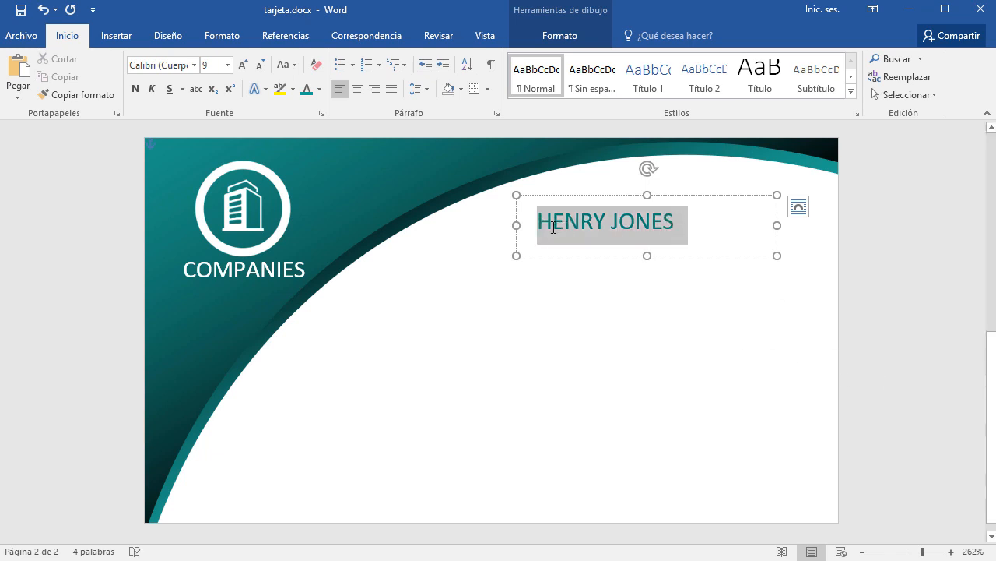
click(243, 65)
click(243, 65)
click(243, 65)
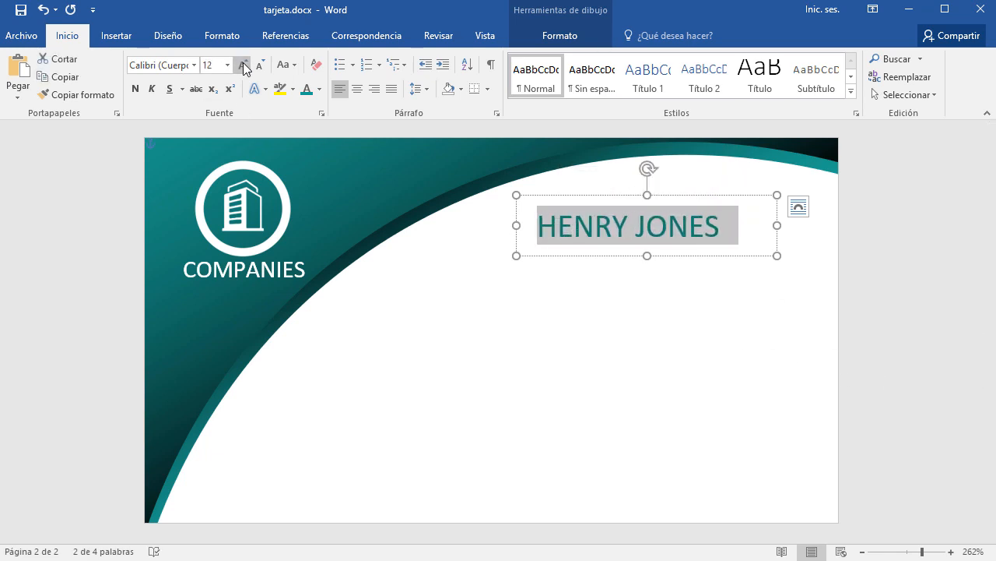
click(243, 65)
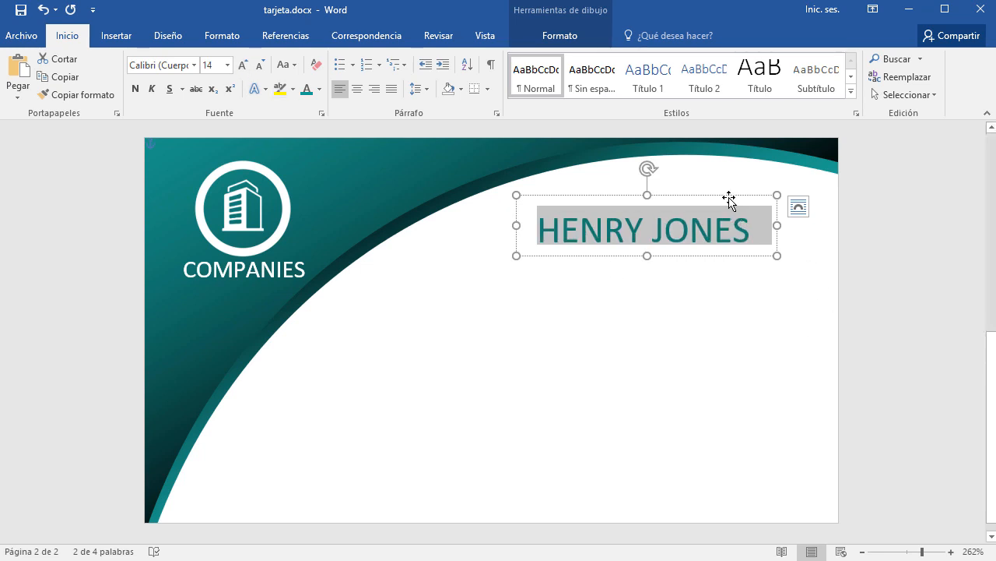
mouse_move(729, 199)
mouse_down()
mouse_move(758, 196)
mouse_move(748, 196)
mouse_up()
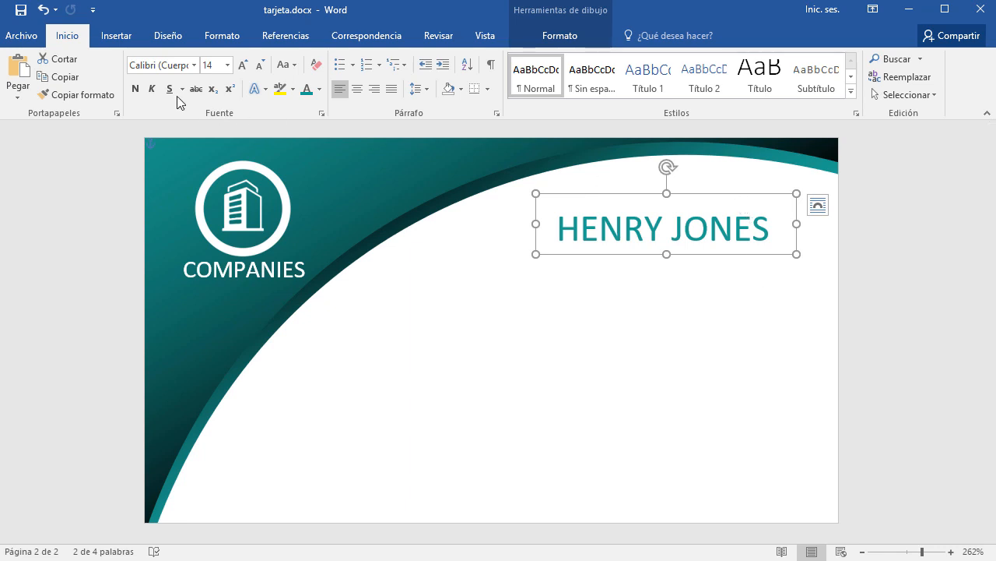
click(133, 84)
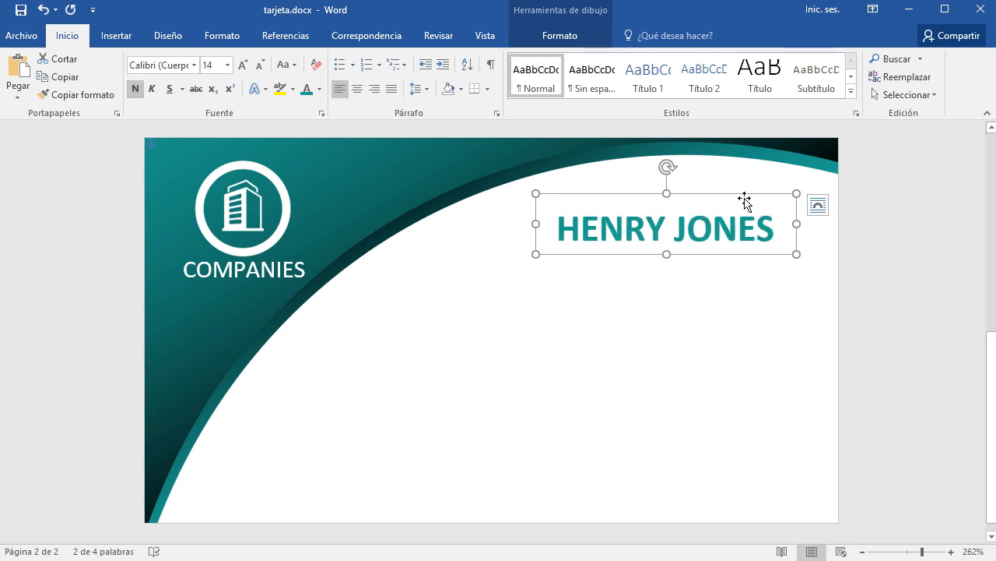
Duplicate the name box below the original and type the title Gerente General.
drag(744, 195, 732, 287)
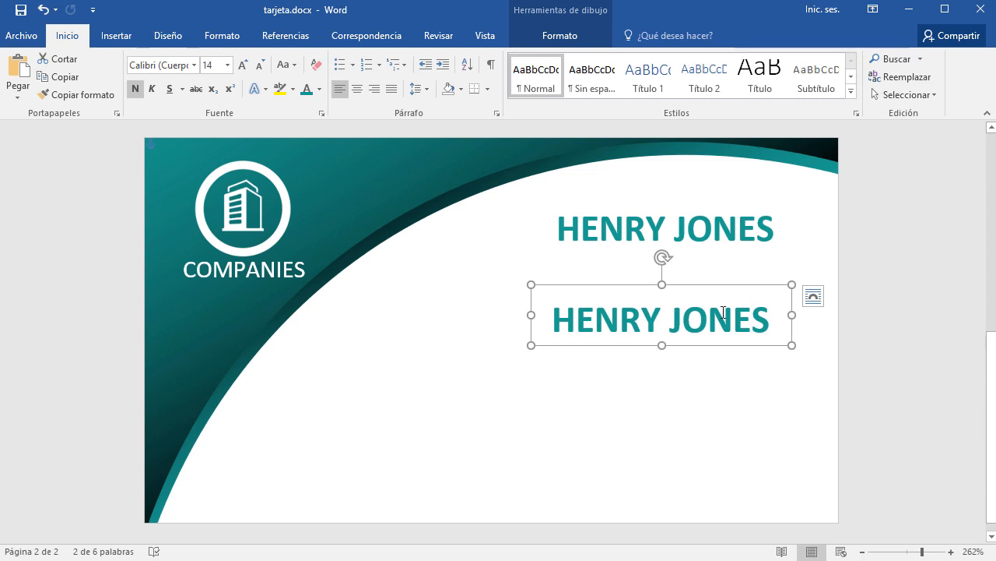
click(734, 320)
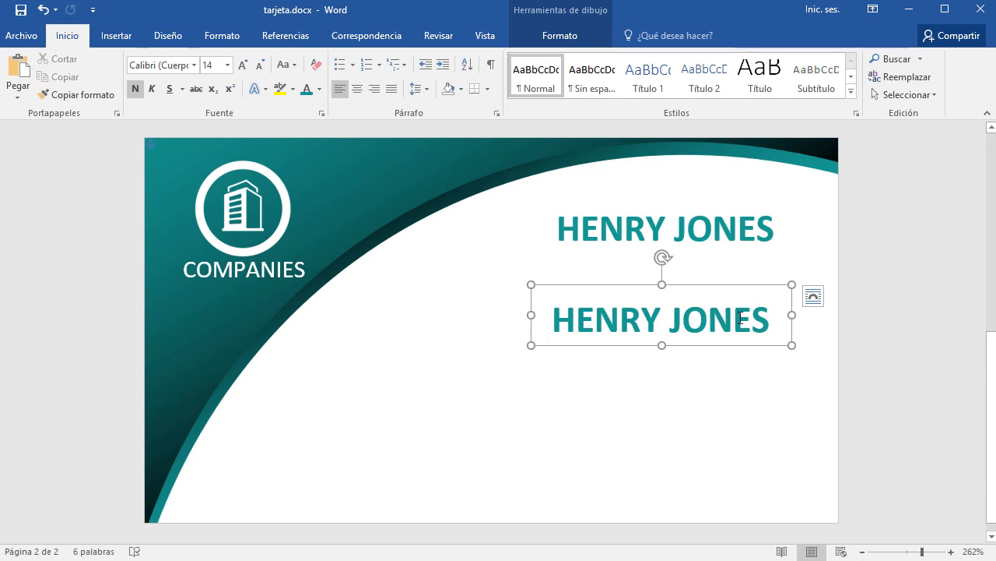
key(ctrl+e)
text(G)
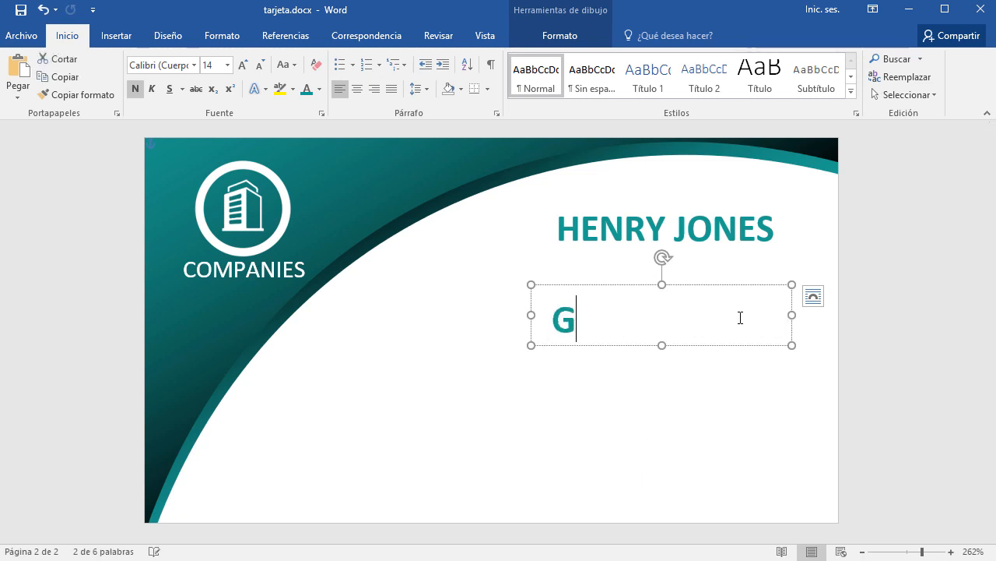
text(erenteGe)
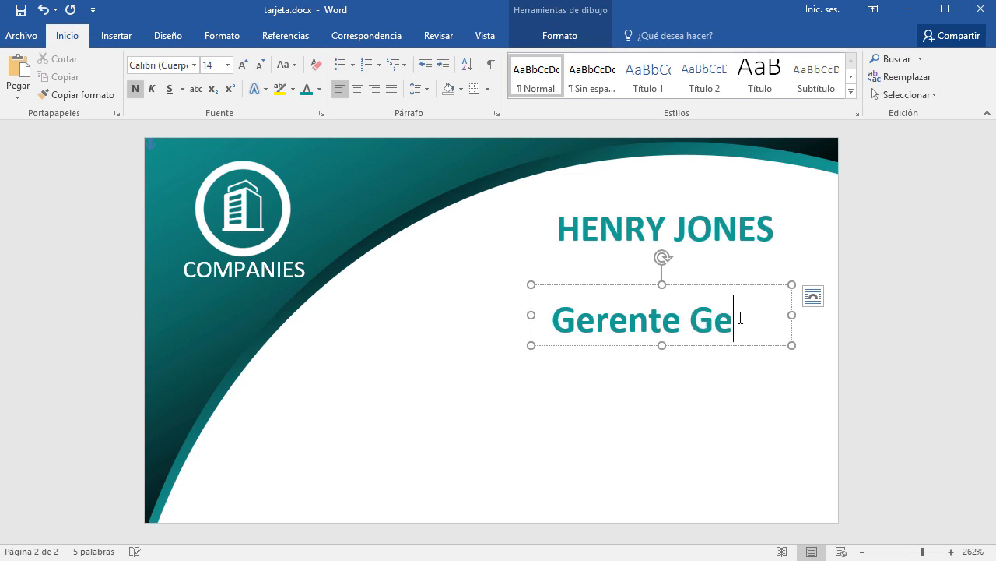
key(BackSpace)
key(BackSpace)
key(shift+Left)
key(shift+Home)
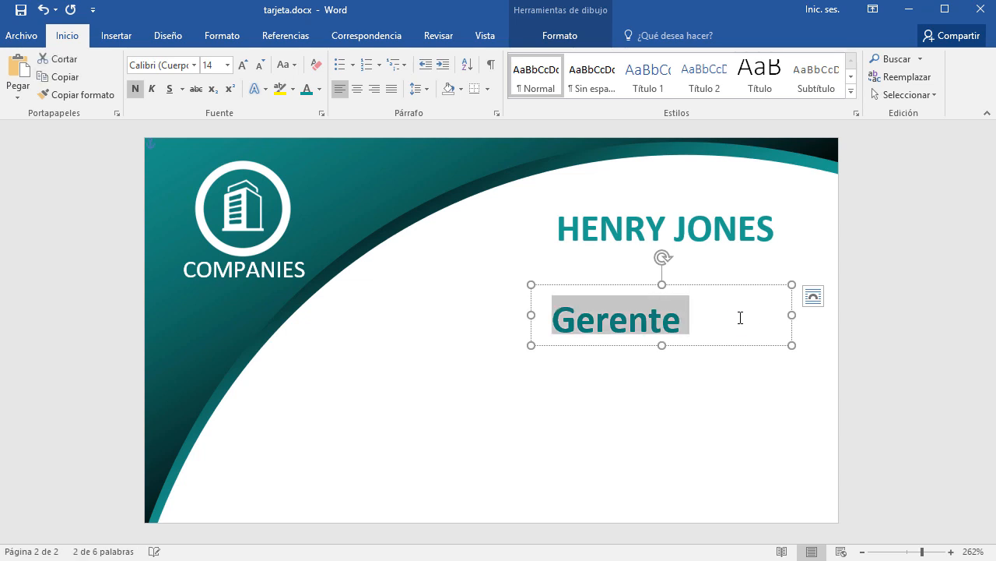
Make the title non-bold at size 9 and place it just under the name.
click(137, 89)
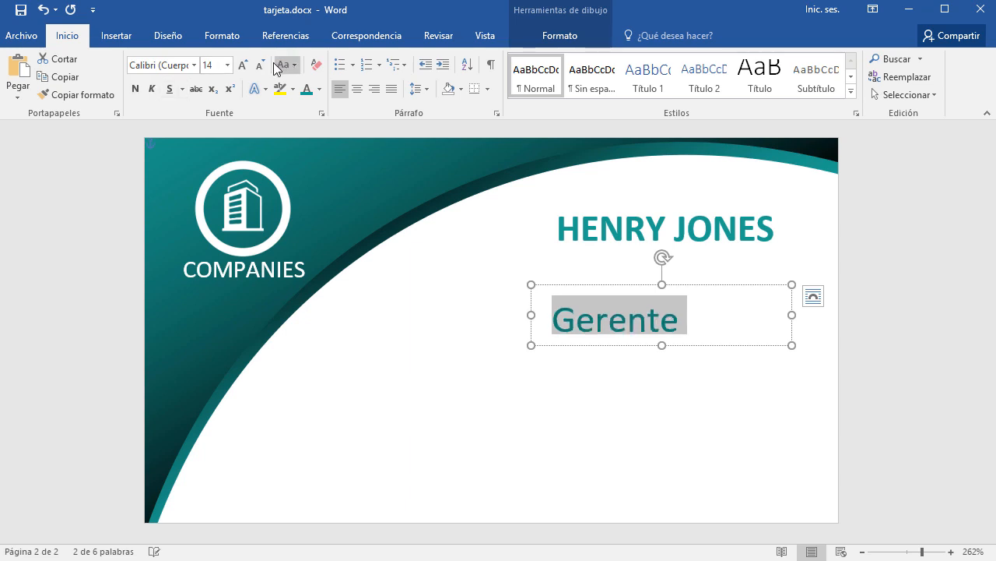
click(262, 65)
click(261, 66)
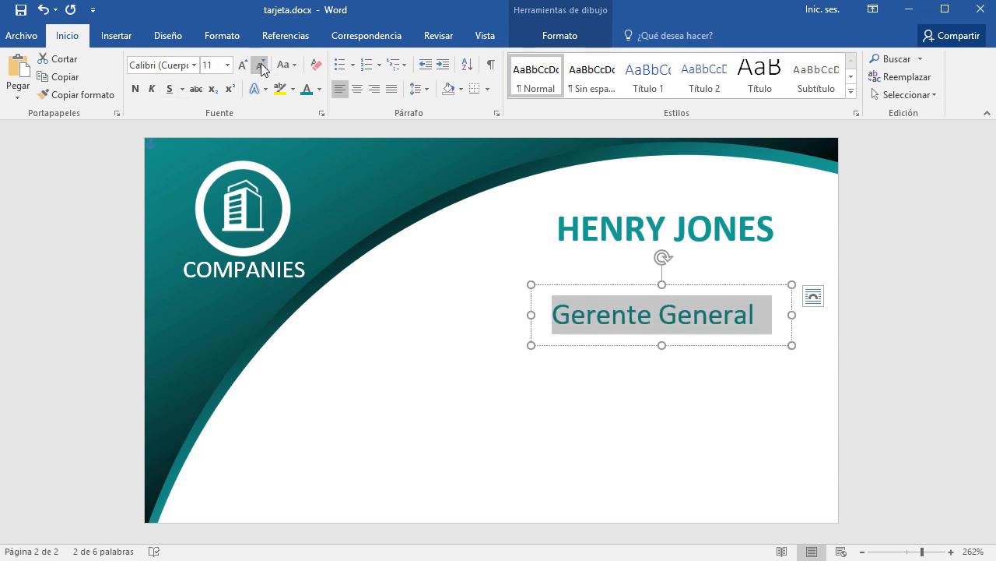
click(262, 67)
click(261, 67)
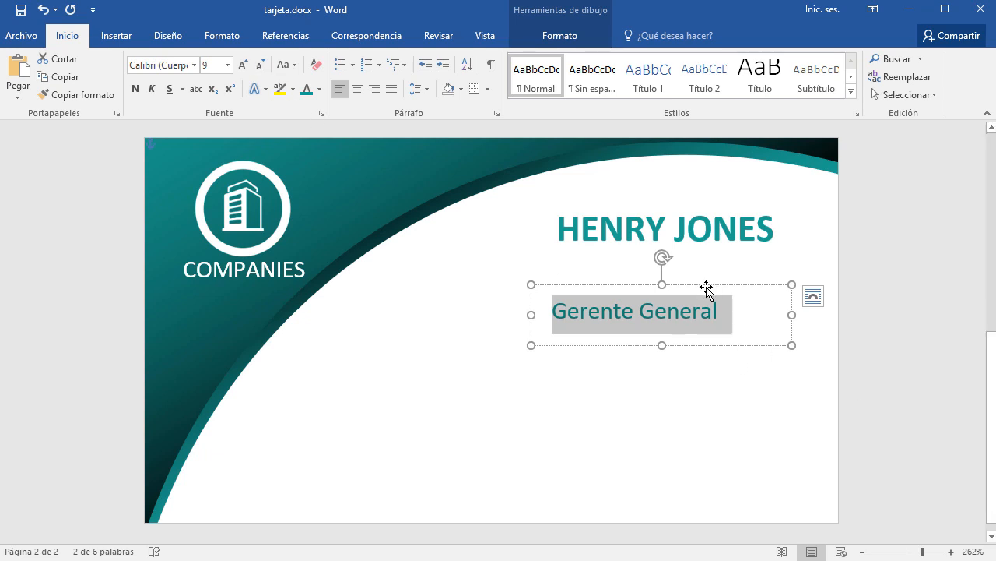
drag(706, 288, 745, 238)
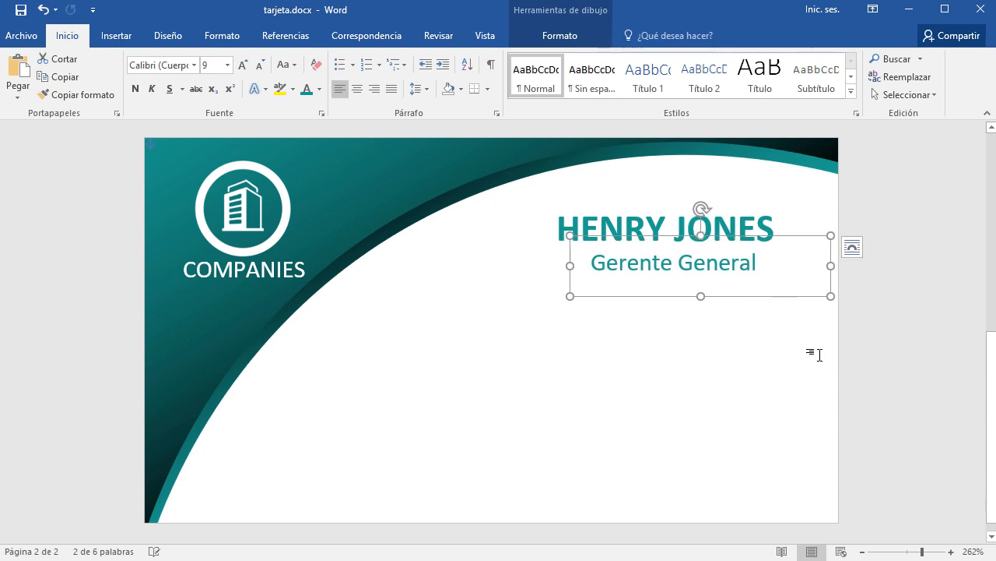
click(692, 305)
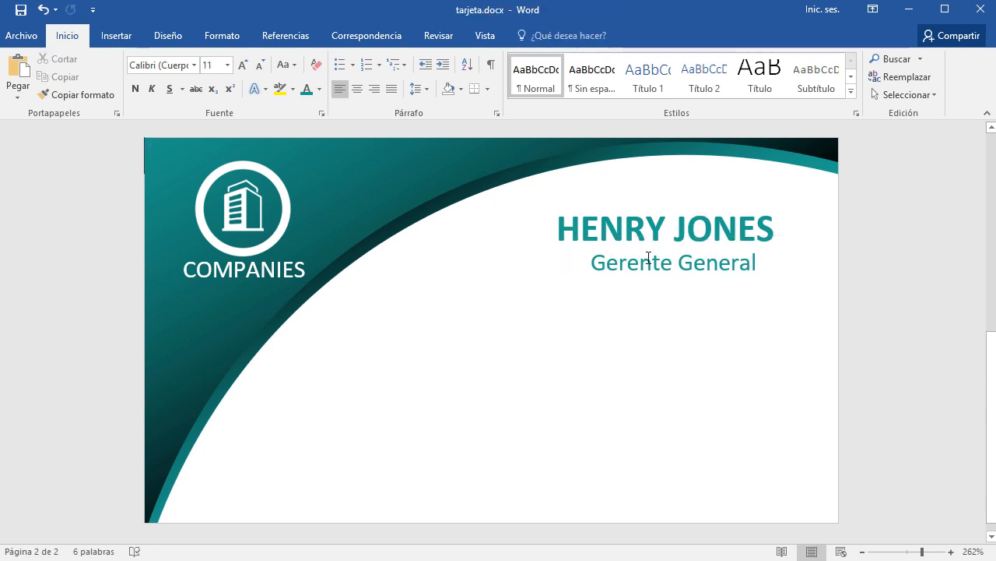
click(120, 39)
click(258, 59)
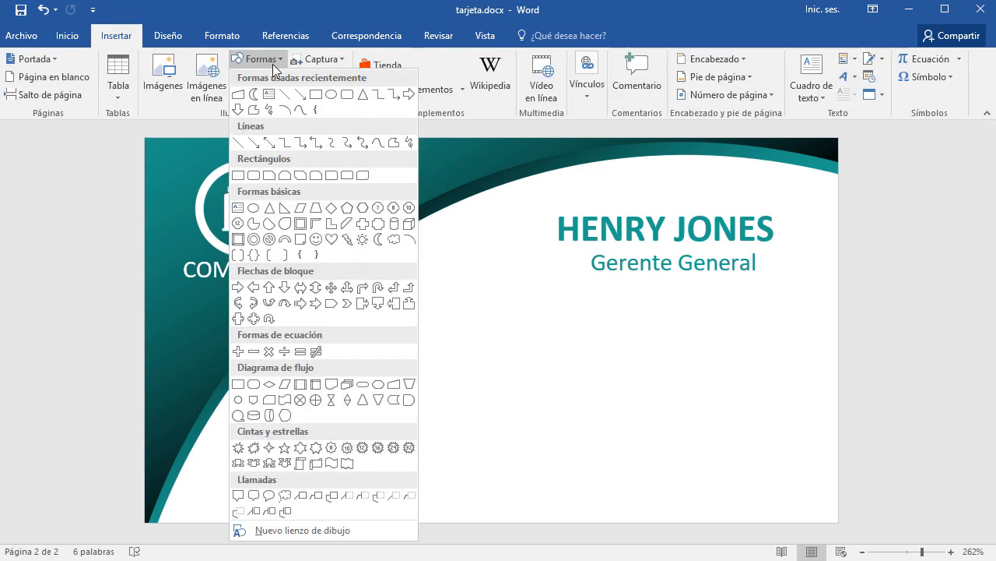
Draw a thin horizontal line between the cardholder's name and the Gerente General title.
click(238, 144)
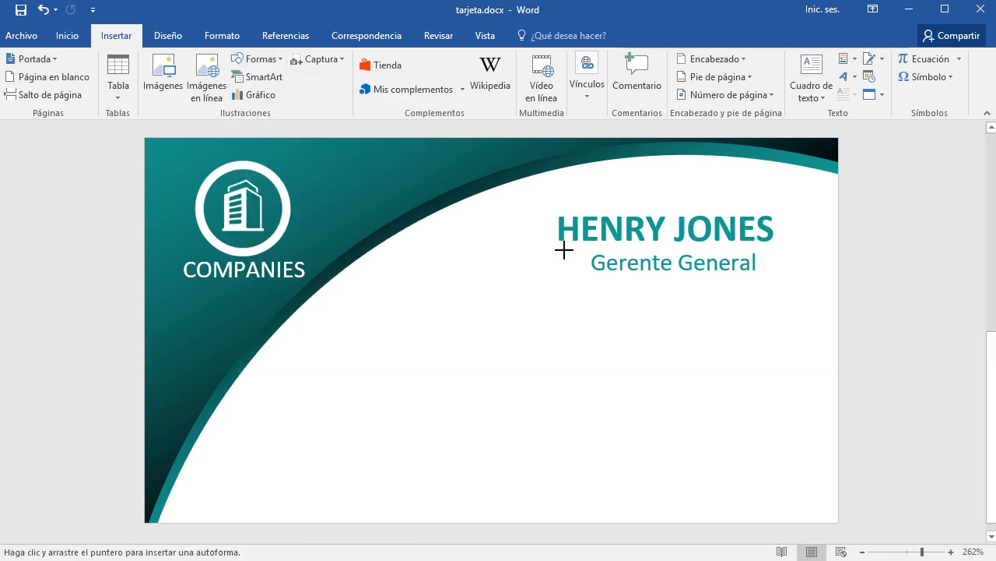
mouse_move(554, 249)
mouse_down()
mouse_move(771, 247)
mouse_move(772, 291)
mouse_move(771, 234)
mouse_move(763, 264)
mouse_move(771, 229)
mouse_move(779, 253)
mouse_up()
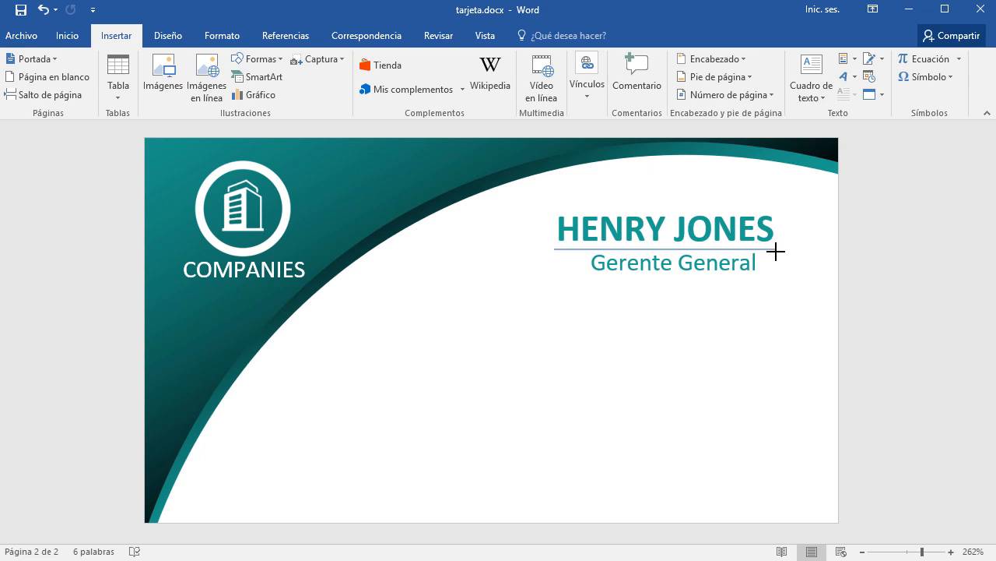
drag(777, 252, 777, 252)
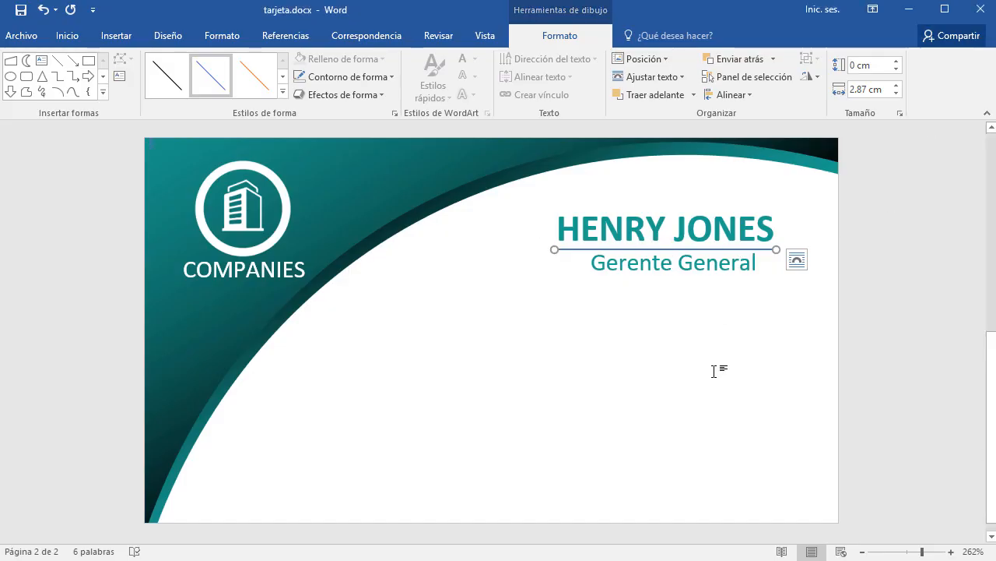
scroll(720, 368, up, 10)
drag(693, 537, 818, 534)
scroll(783, 428, up, 3)
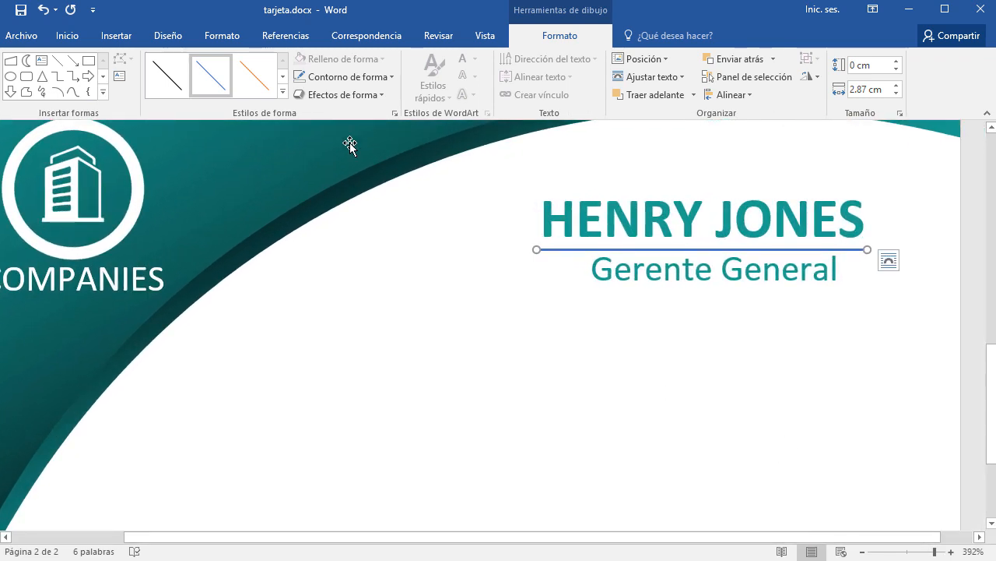
click(282, 94)
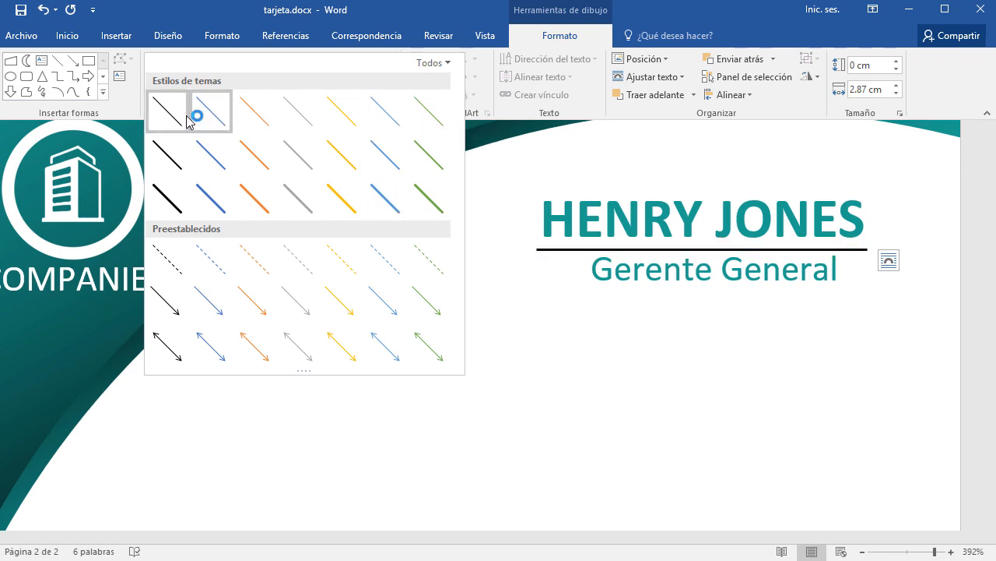
Set the divider line's outline colour to Verde azulado oscuro.
click(669, 21)
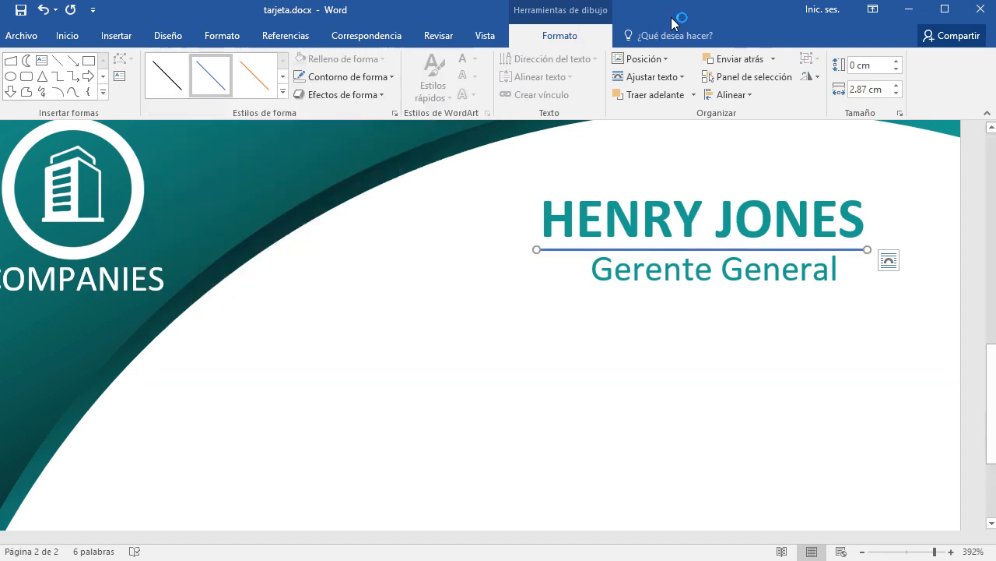
click(391, 78)
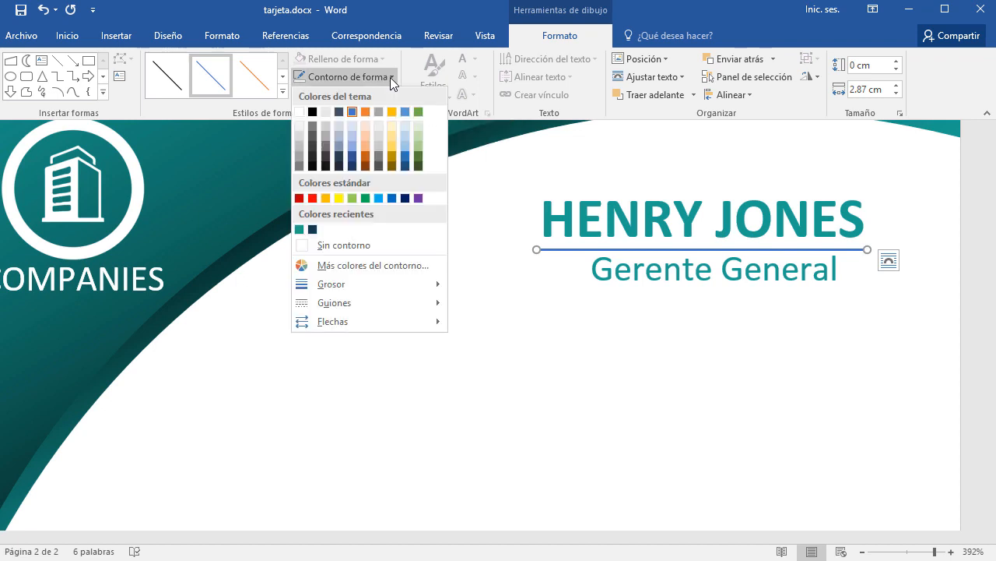
click(299, 230)
click(847, 369)
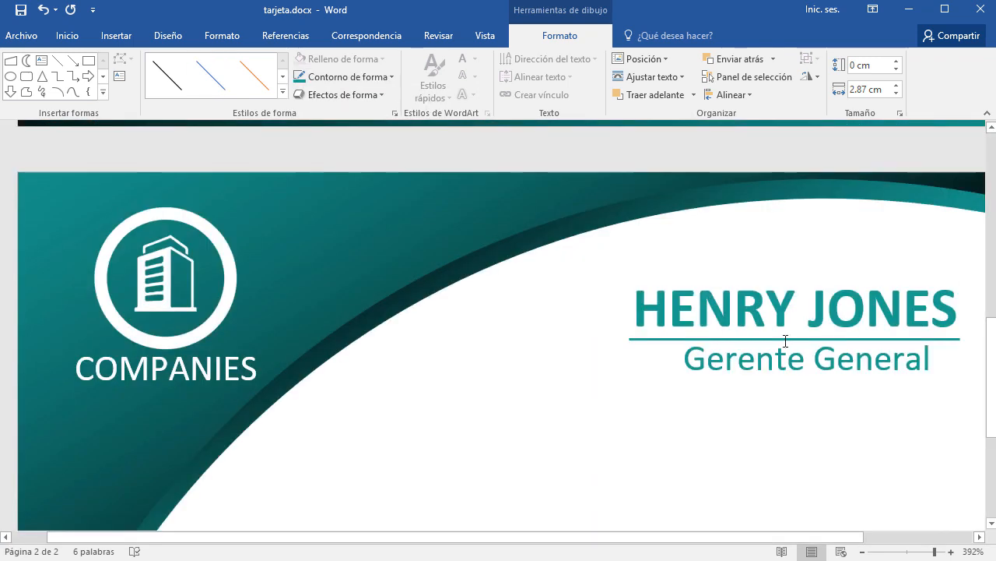
Check the name text box, then open Insertar > Imágenes to browse the tarjeta folder.
ctrl+scroll(763, 375, down, 6)
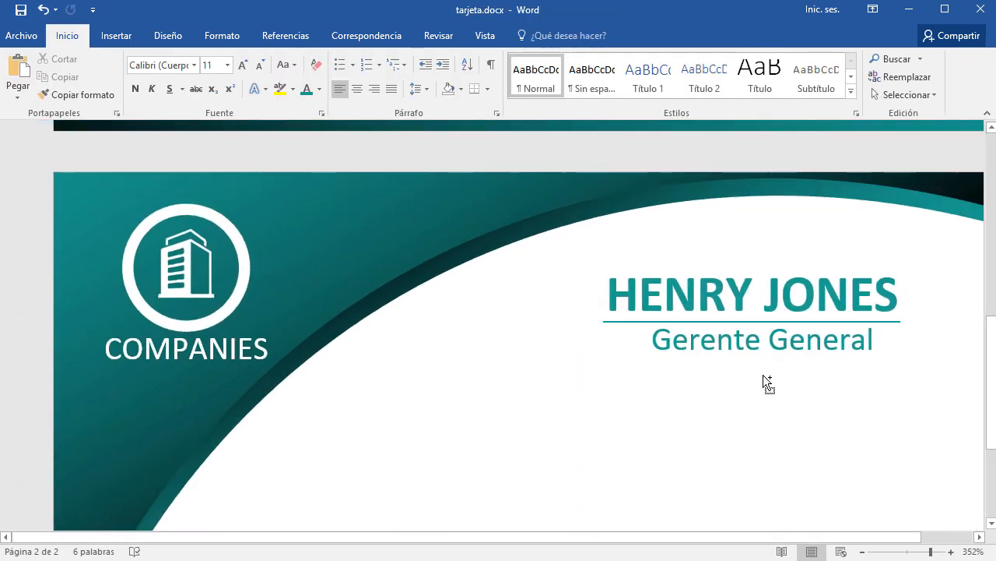
ctrl+scroll(763, 375, down, 11)
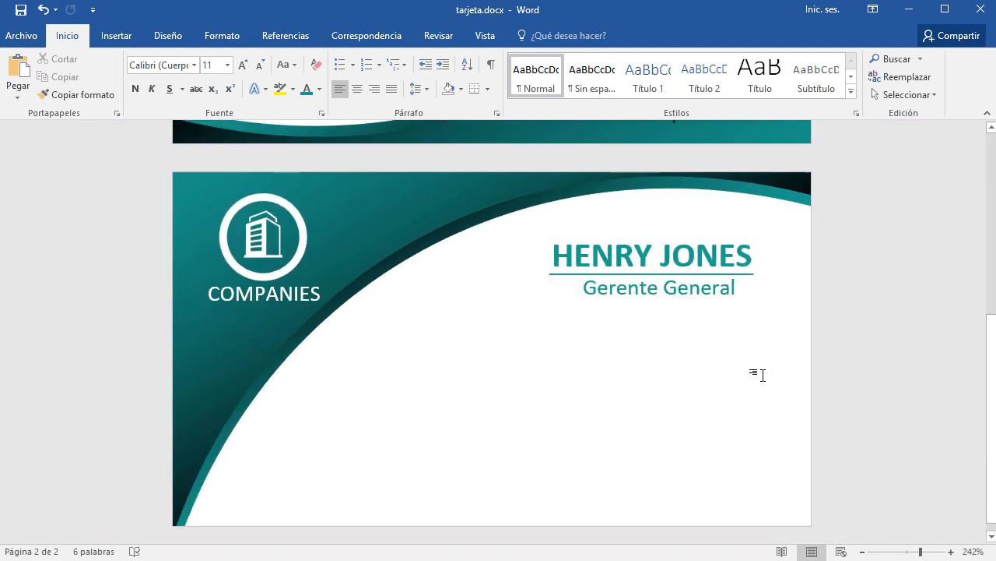
click(658, 258)
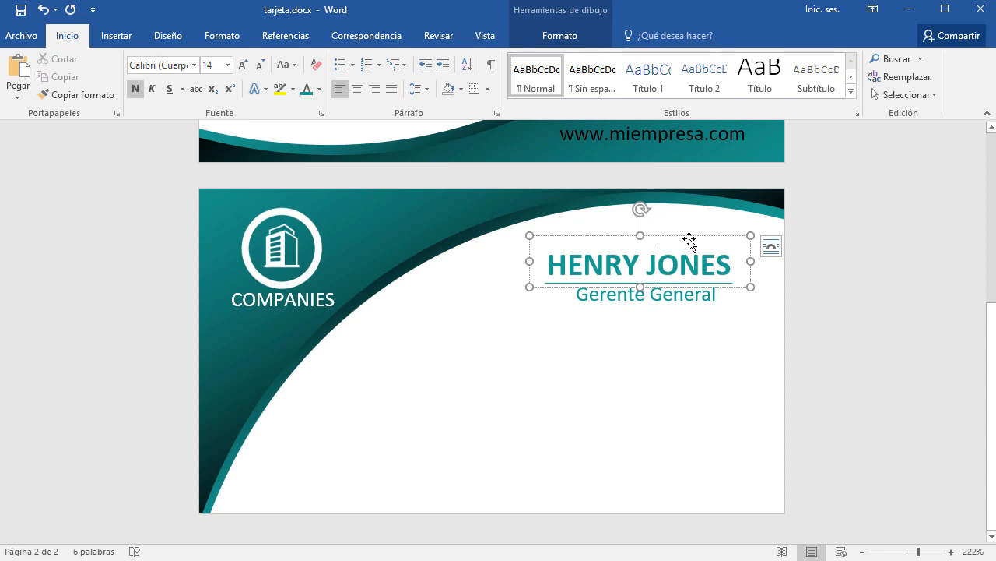
click(694, 385)
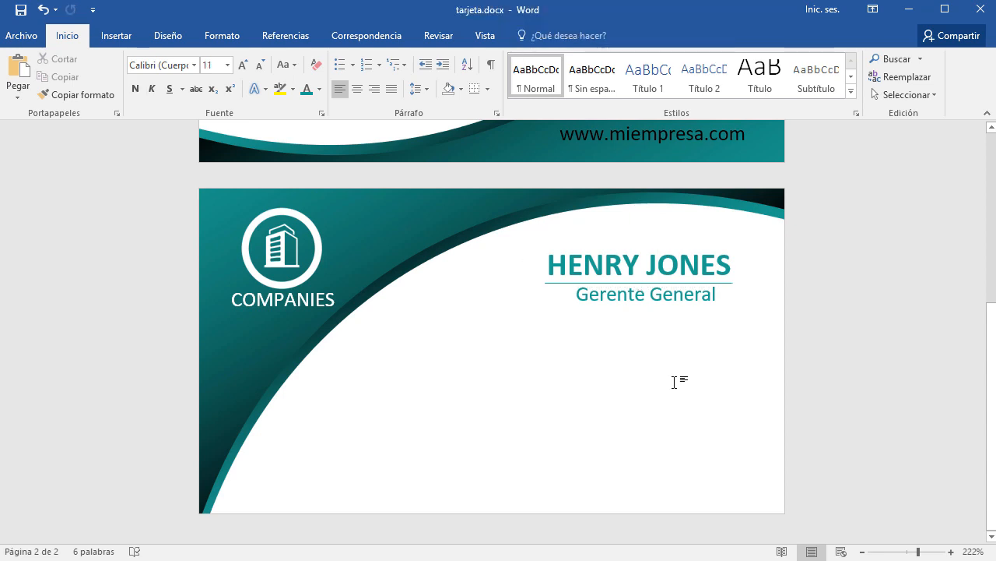
scroll(536, 440, up, 6)
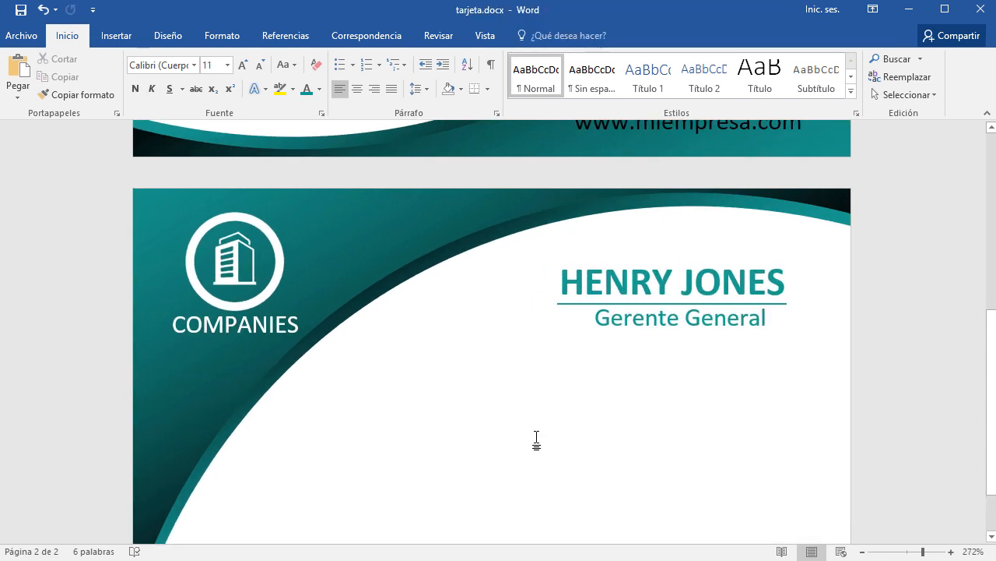
scroll(537, 440, down, 1)
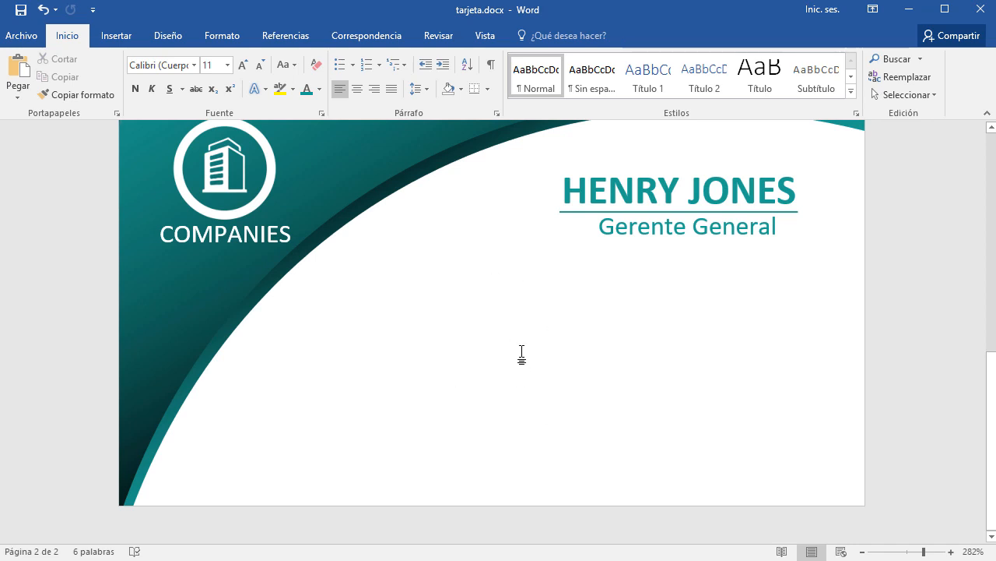
scroll(521, 355, up, 1)
scroll(521, 355, down, 1)
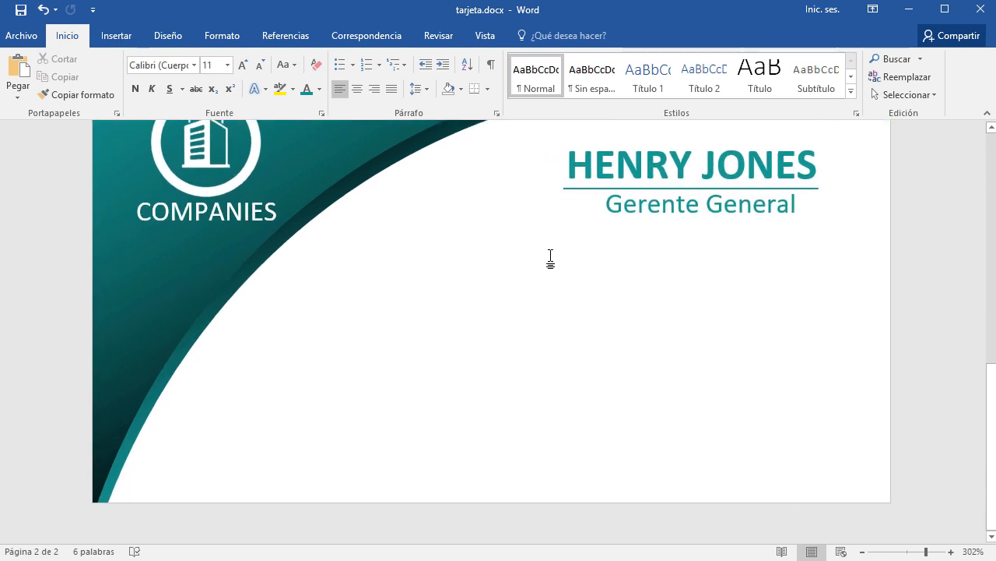
click(119, 37)
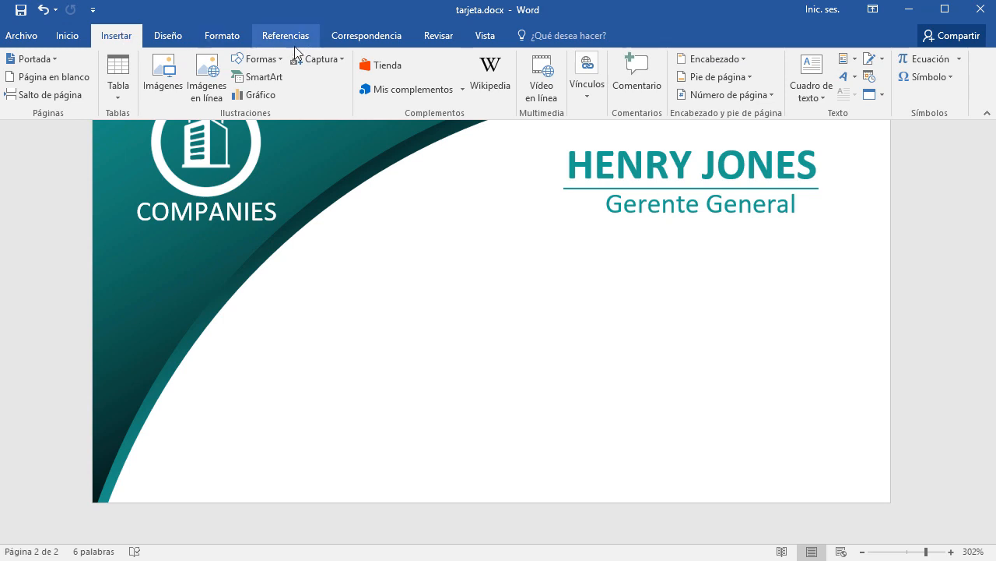
click(160, 73)
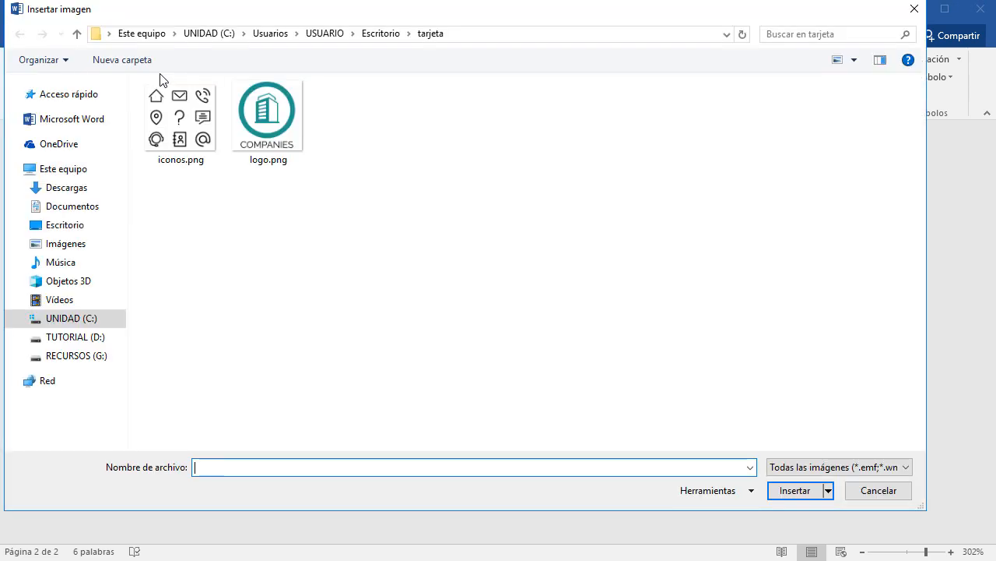
Select iconos.png in the Insertar imagen dialog.
click(179, 110)
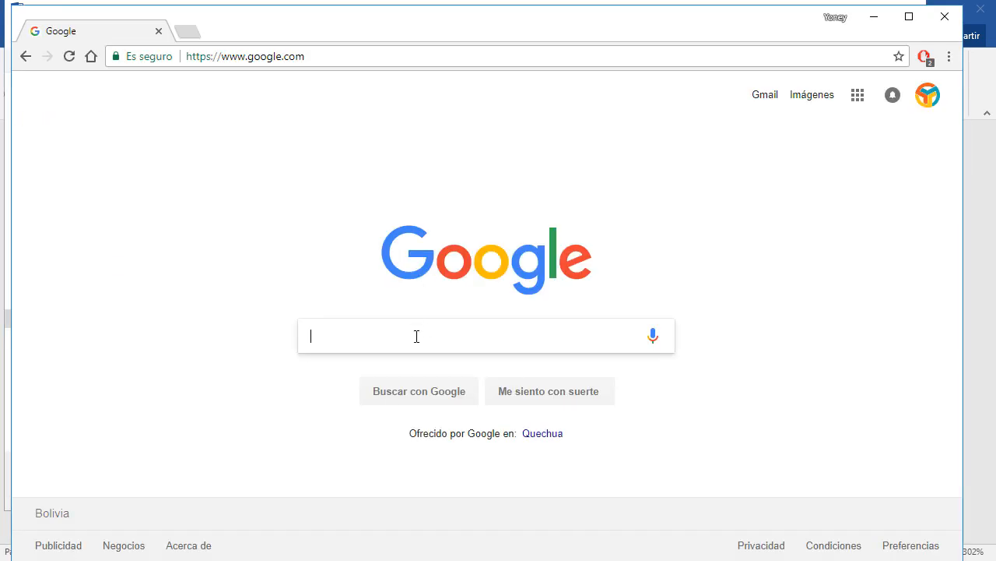
Search Google Images for 'iconos de contactos png' and position the browser over the file window.
click(416, 336)
text(iconos )
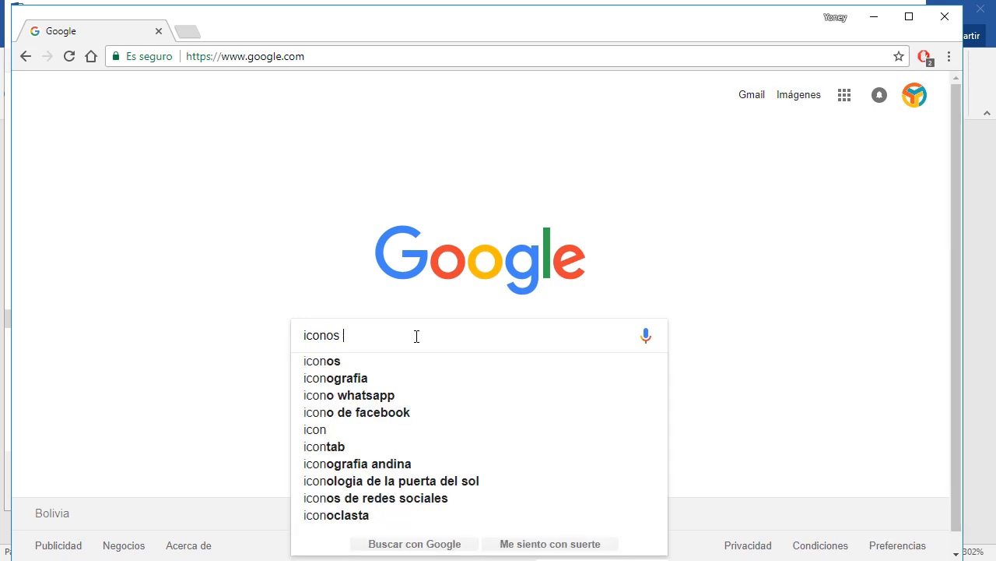
text(de contactos png)
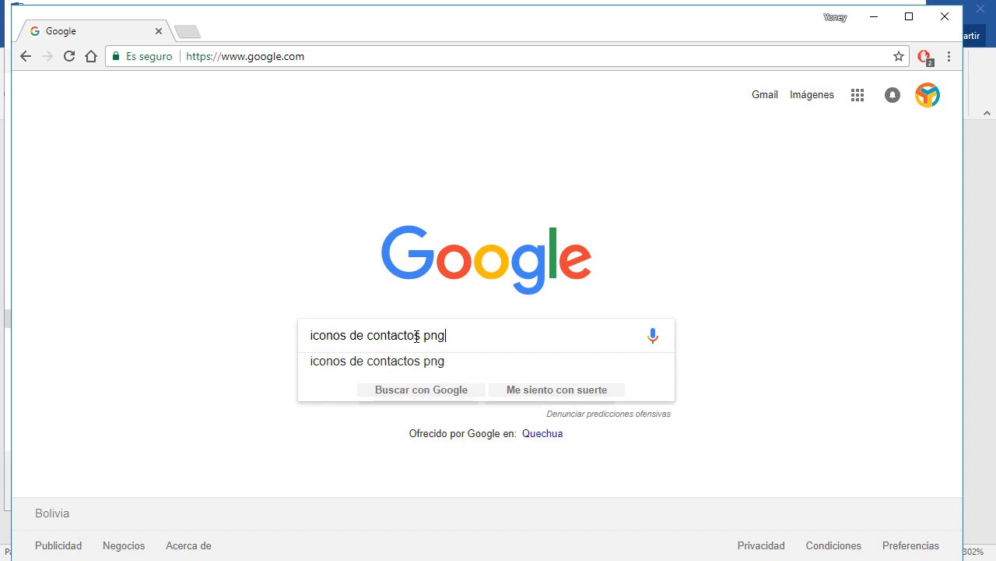
key(Return)
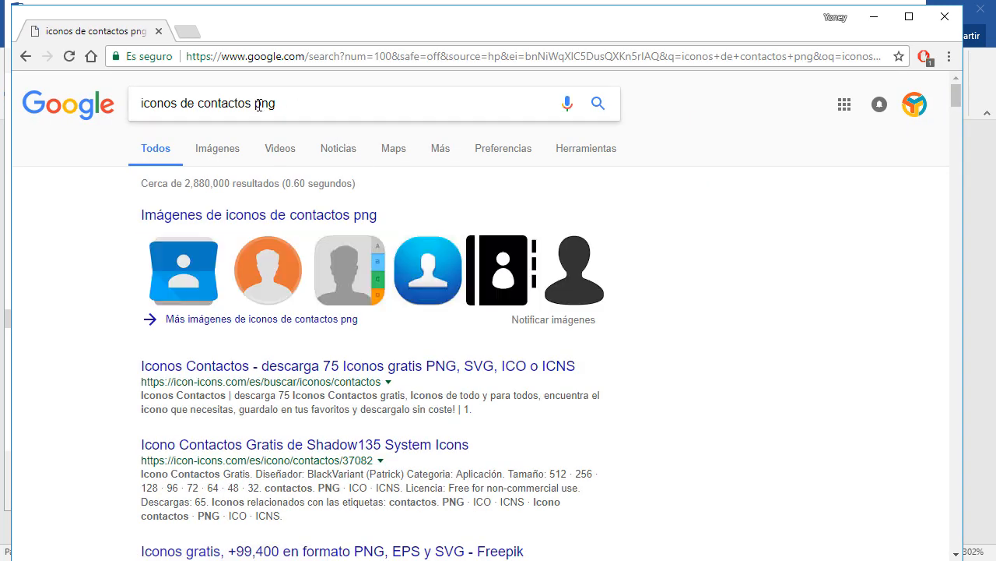
click(218, 155)
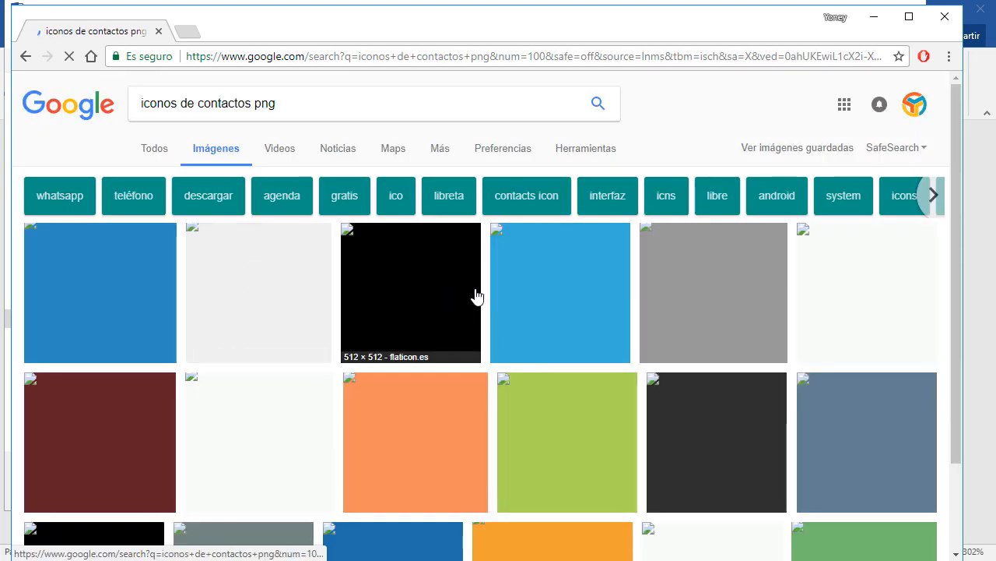
scroll(352, 134, down, 4)
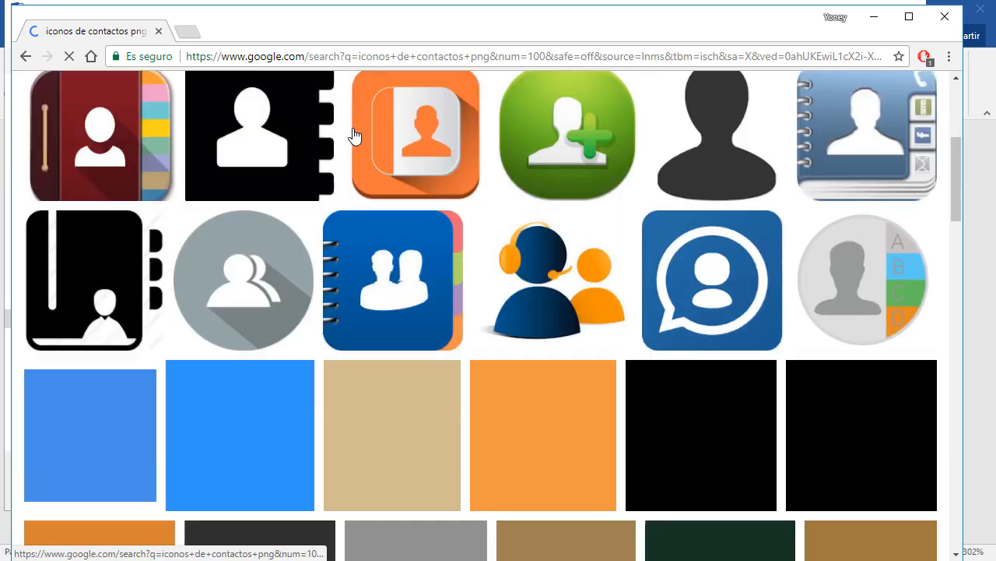
scroll(420, 256, down, 3)
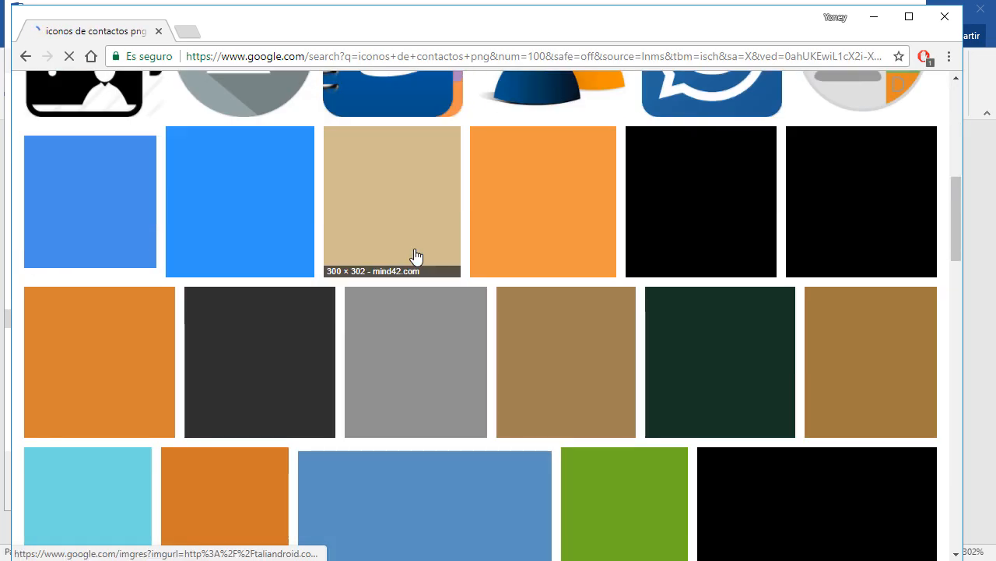
scroll(415, 257, up, 3)
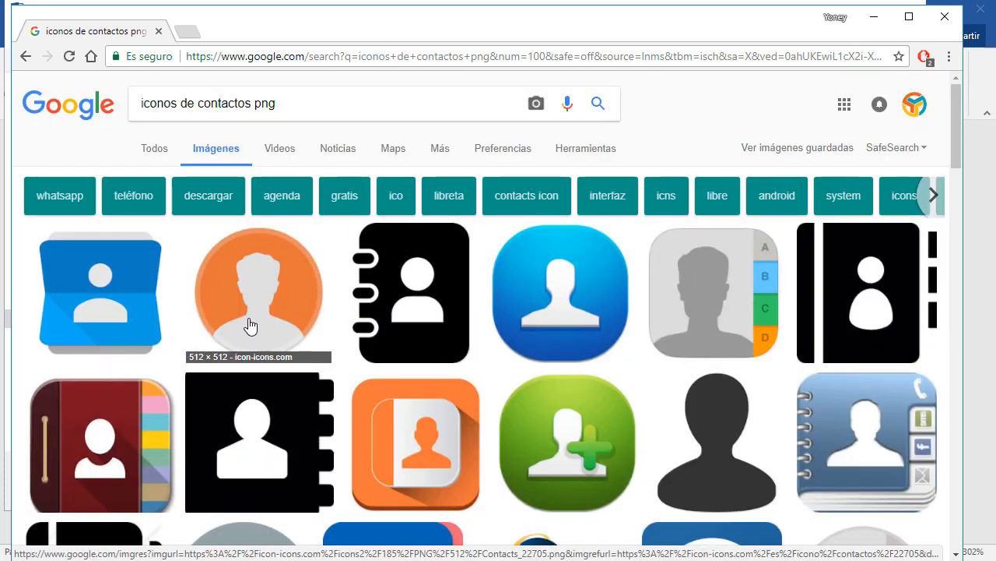
drag(572, 33, 281, 0)
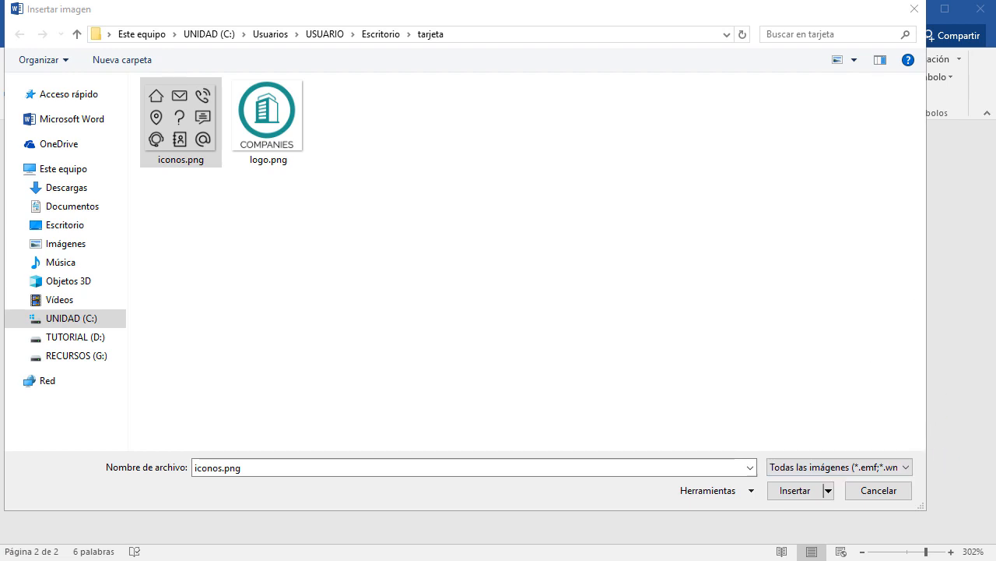
drag(493, 0, 547, 0)
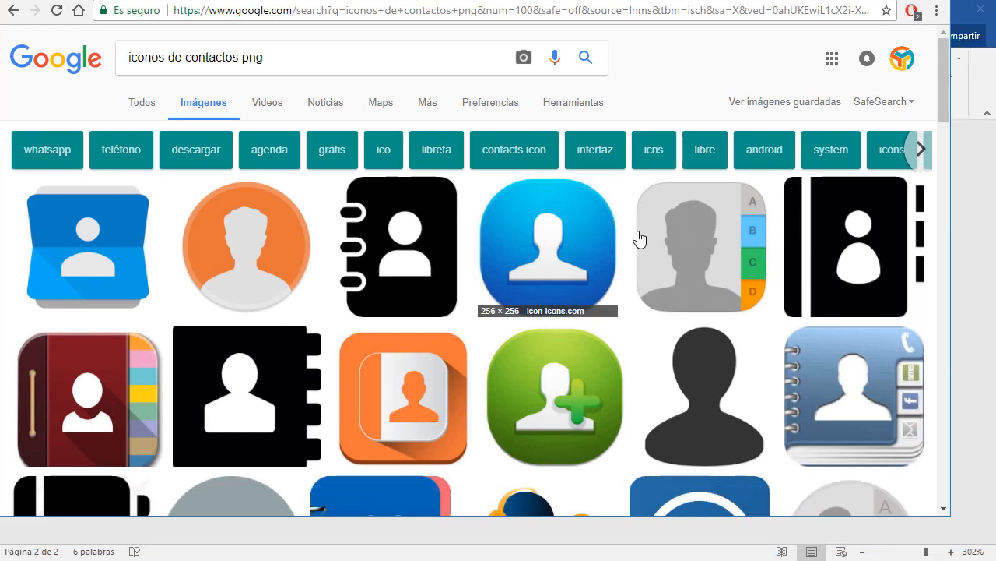
Preview the grey contacts icon, then select 'contactos' in the search text for replacement.
scroll(644, 261, down, 3)
scroll(645, 267, down, 1)
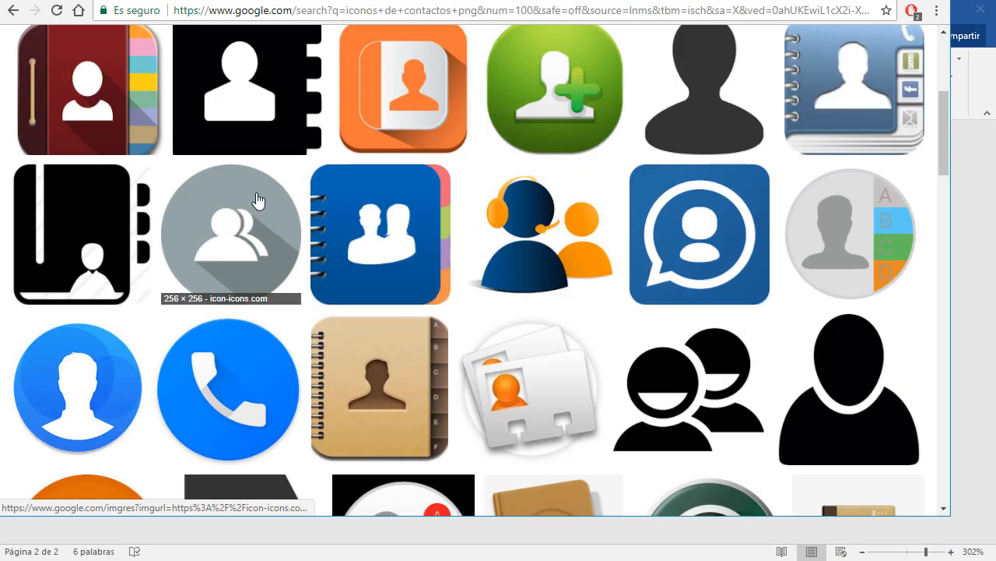
click(268, 222)
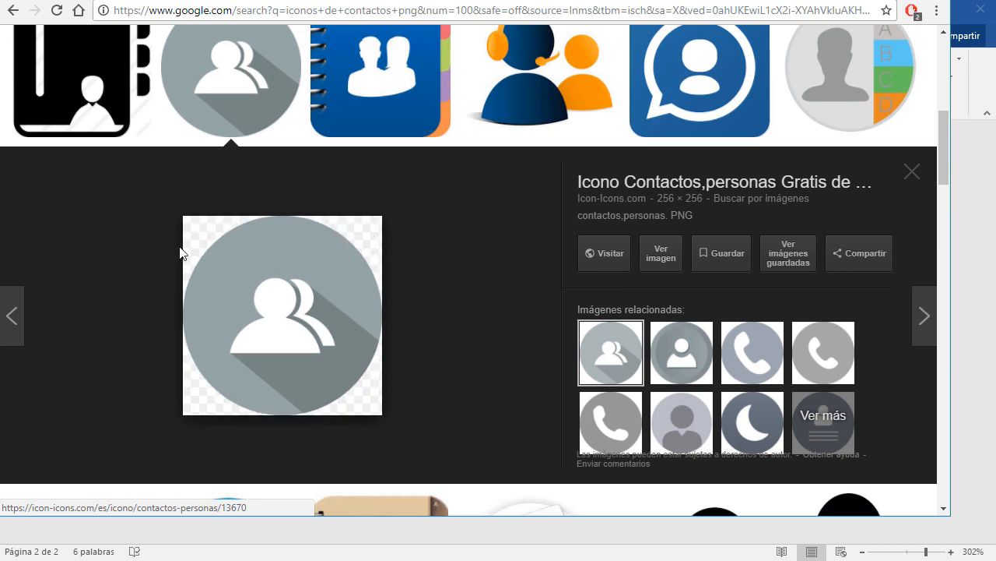
scroll(425, 345, up, 4)
scroll(410, 337, up, 2)
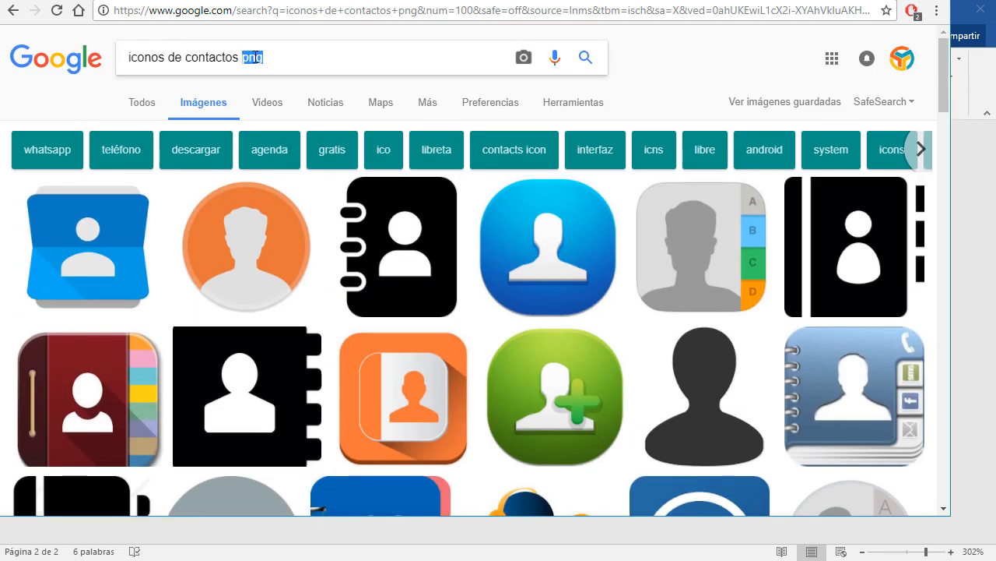
click(300, 60)
double_click(205, 60)
Search for 'iconos de telefono png' and preview several phone icon results.
text(telefono)
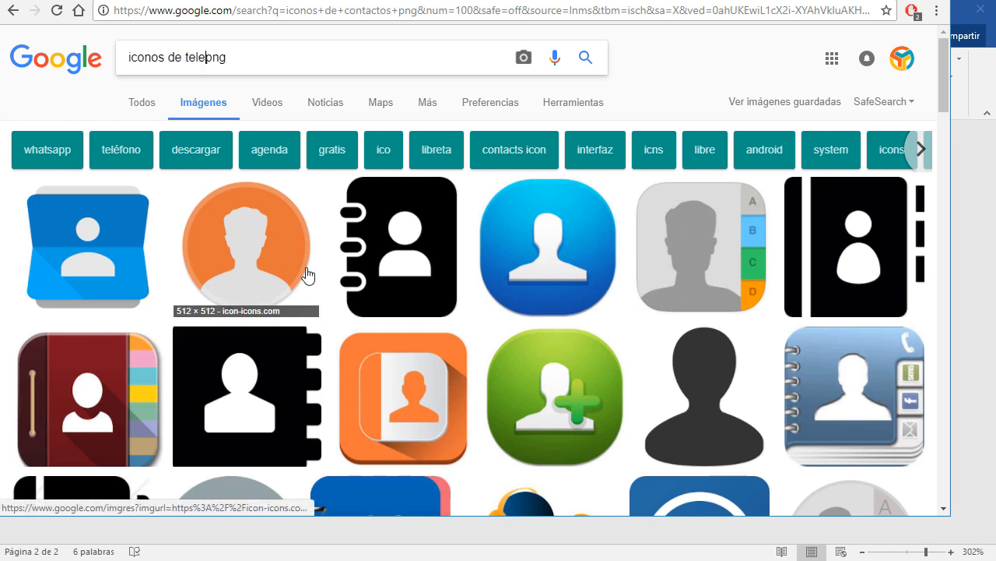
key(Return)
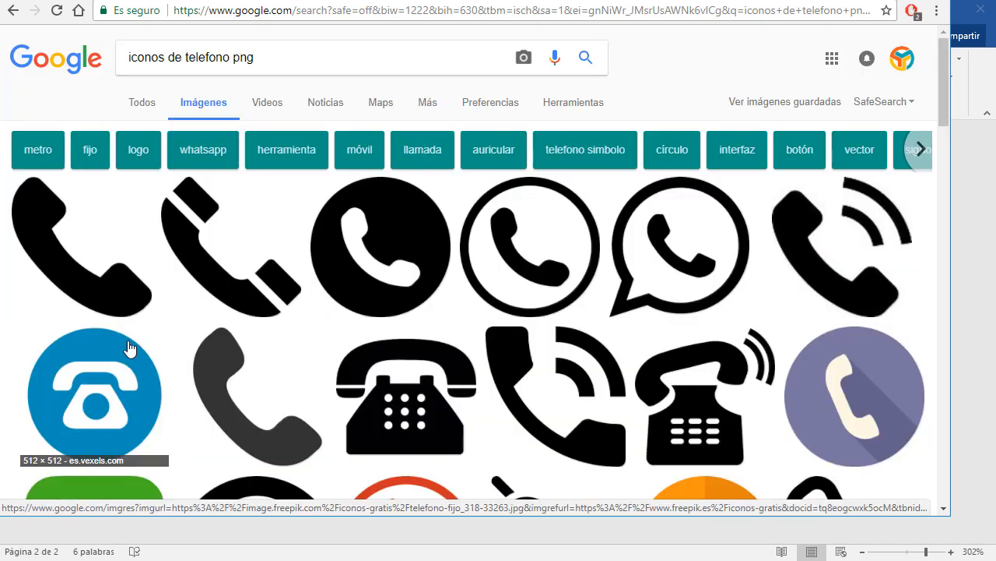
click(103, 284)
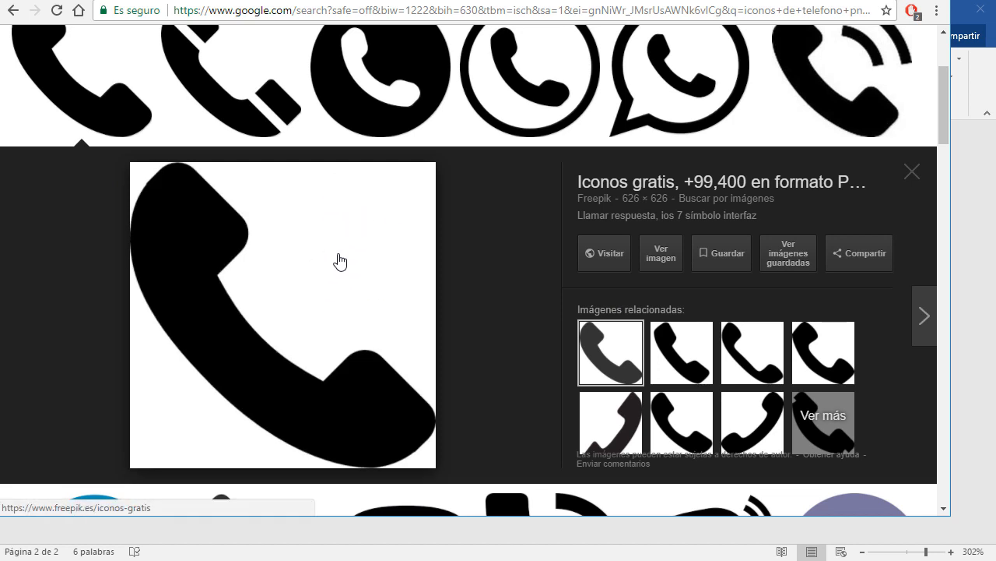
click(234, 111)
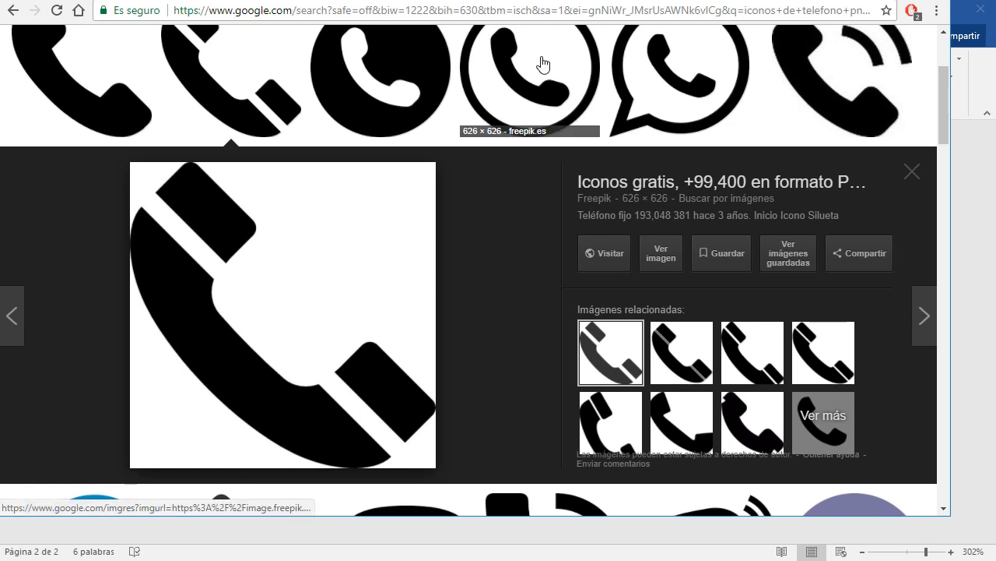
click(427, 68)
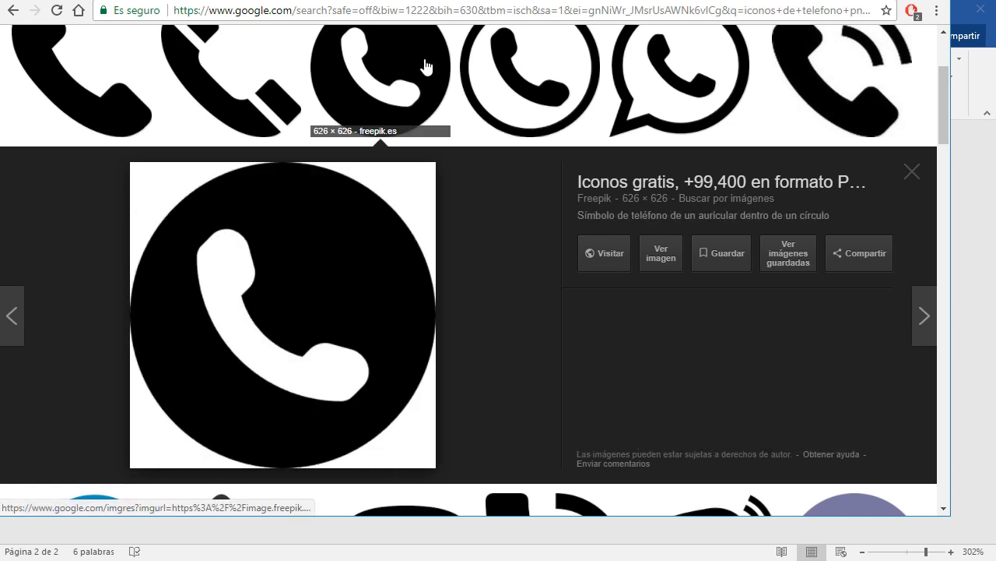
click(514, 72)
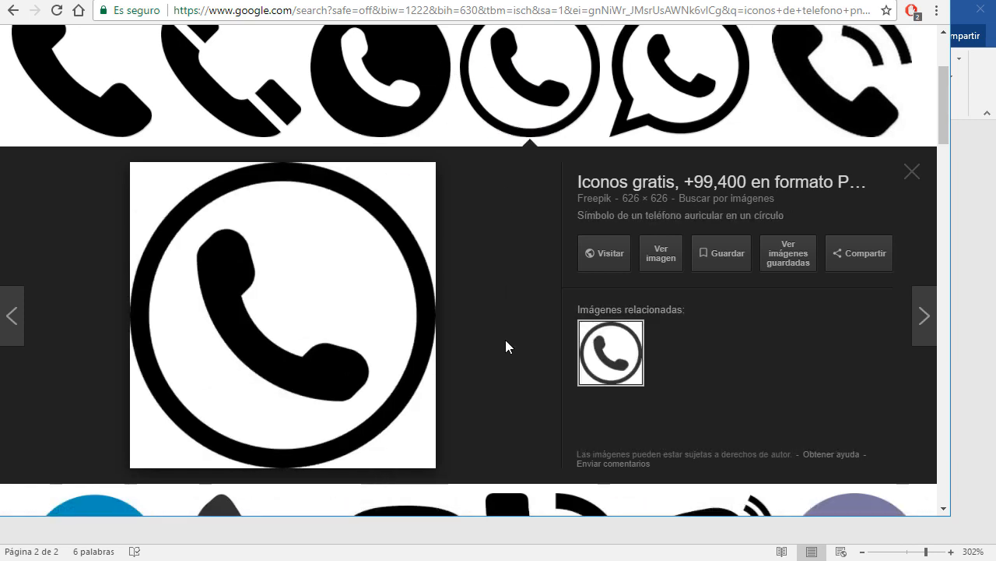
Preview the WhatsApp logo, then the dark grey transparent 512 × 512 phone icon.
scroll(506, 340, up, 3)
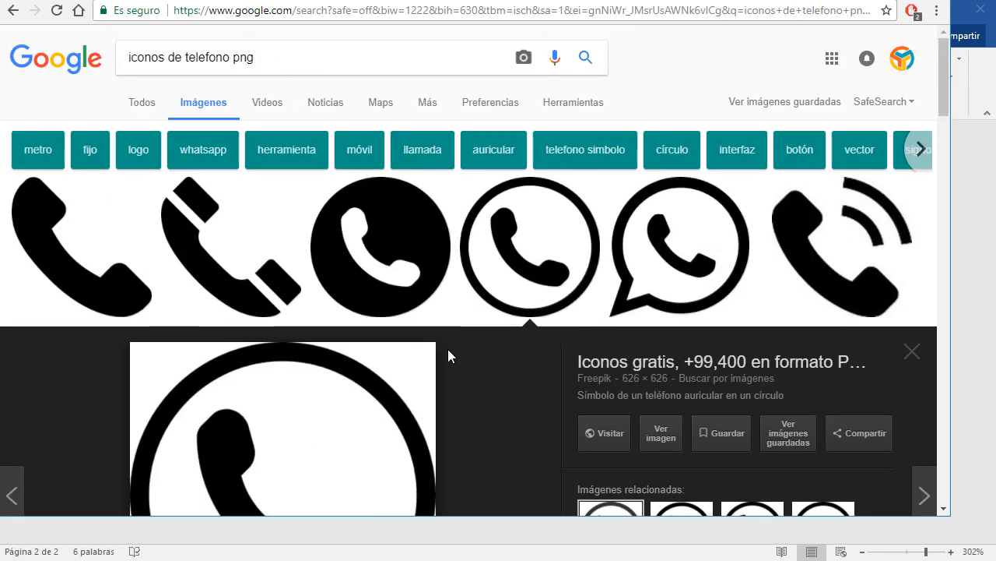
scroll(448, 350, down, 3)
click(685, 71)
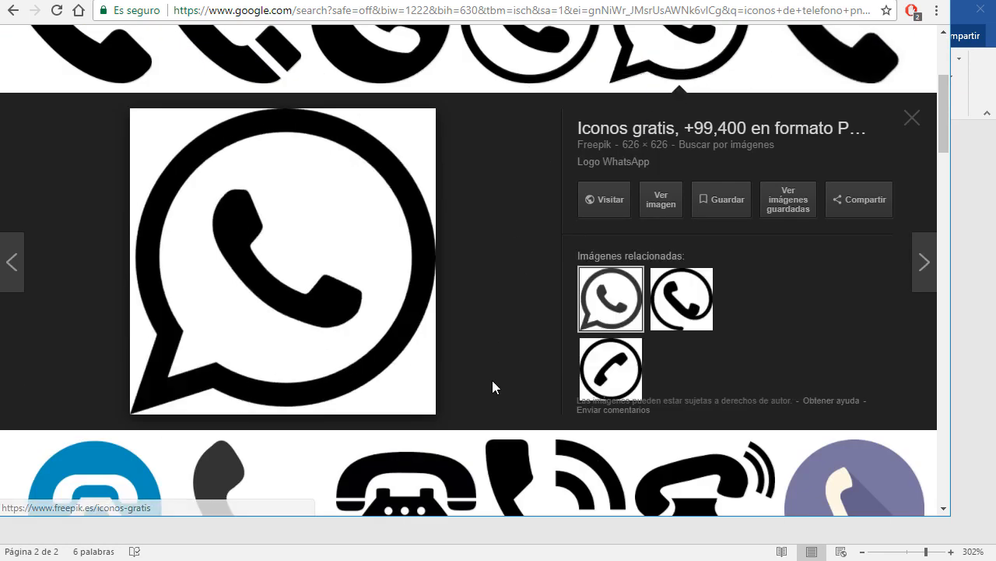
scroll(516, 376, down, 1)
scroll(516, 376, down, 1)
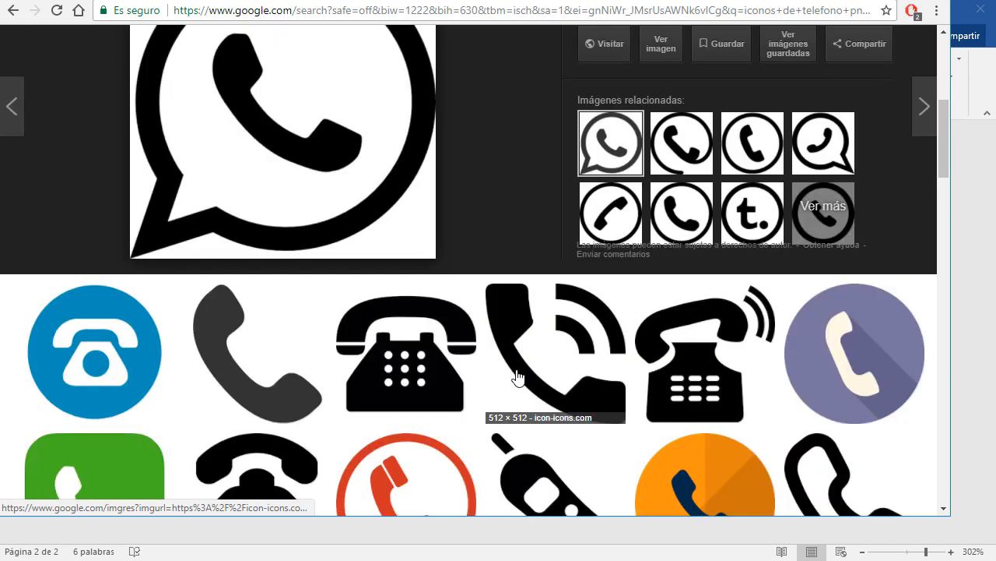
click(224, 346)
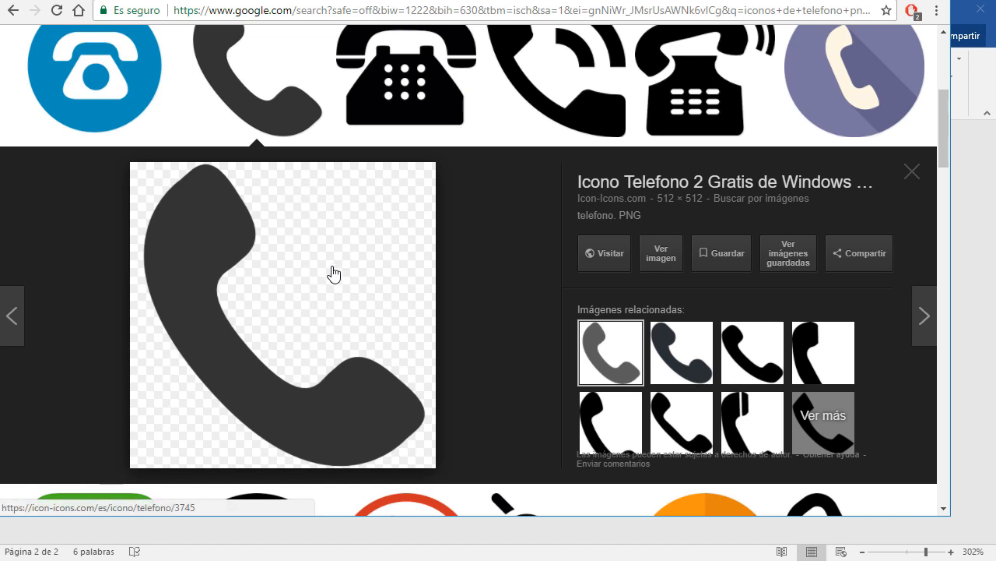
View the grey phone image full size, try Guardar imagen como, then cancel and go back.
click(661, 255)
right_click(327, 144)
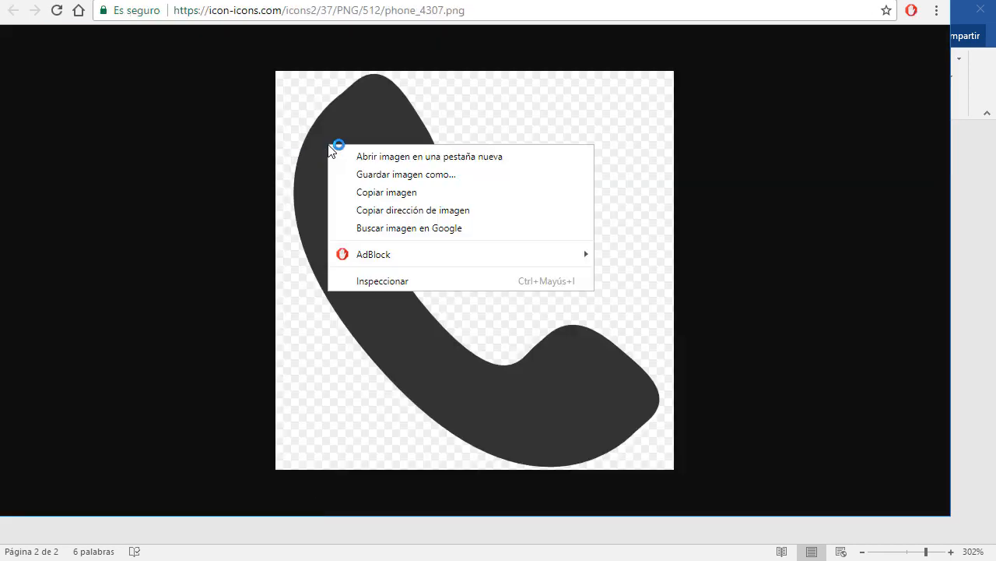
click(406, 175)
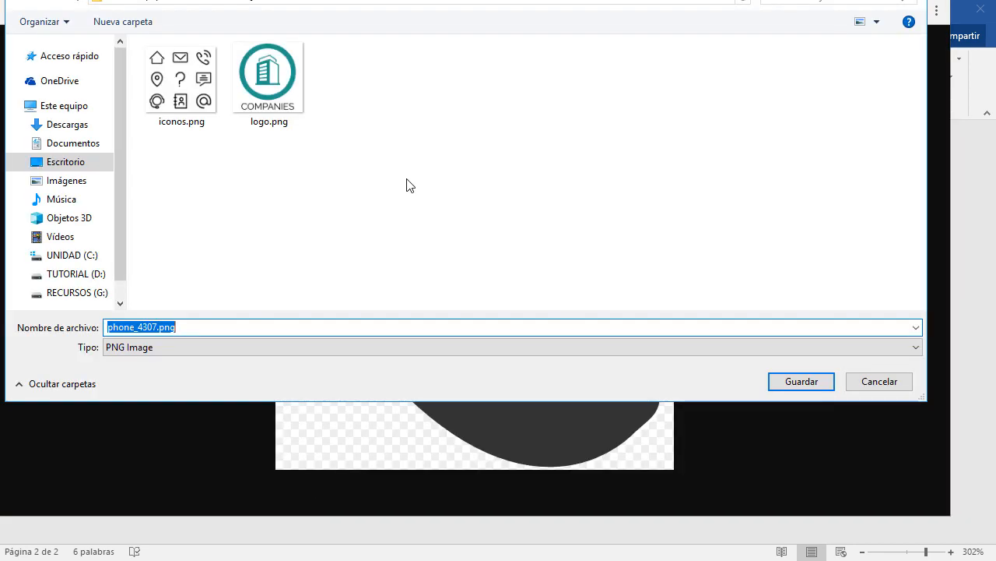
click(879, 382)
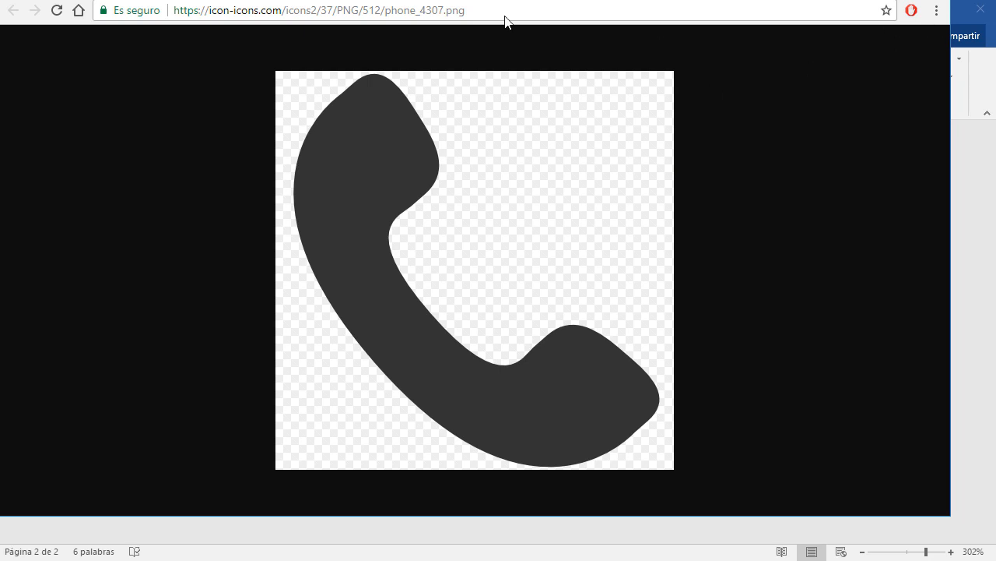
click(300, 0)
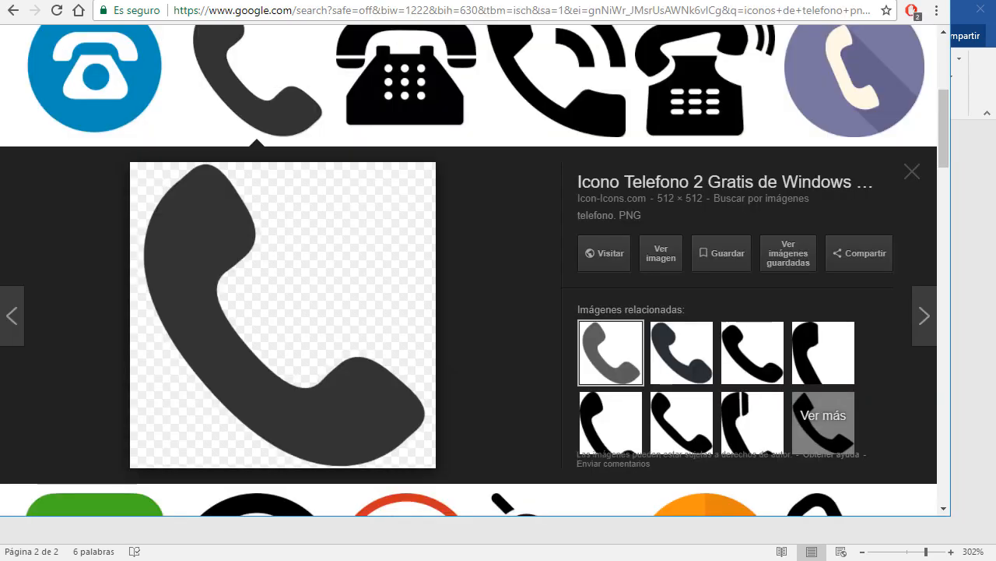
Back in Word's Insertar imagen dialog, select iconos.png from the tarjeta folder.
key(alt+Tab)
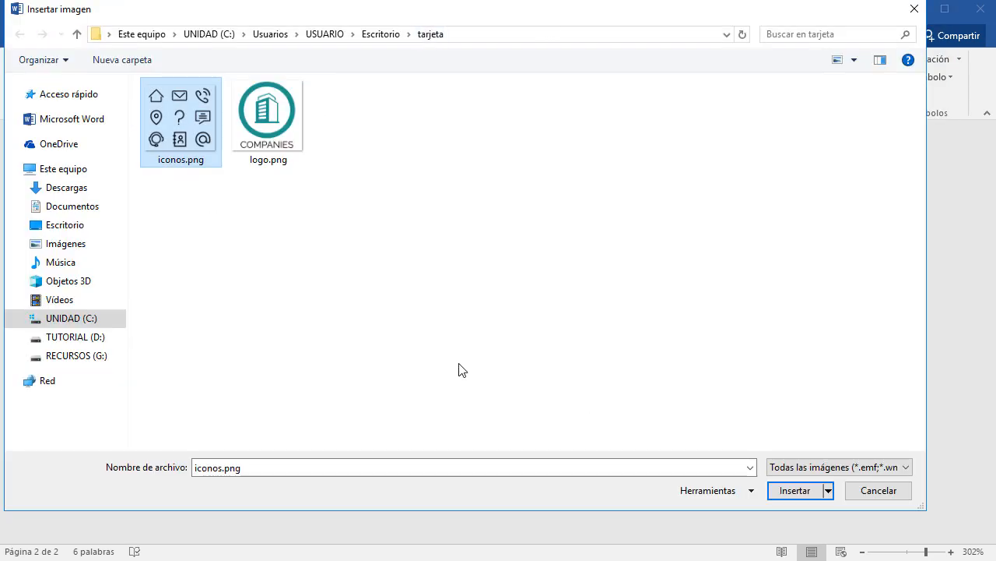
click(247, 130)
click(190, 138)
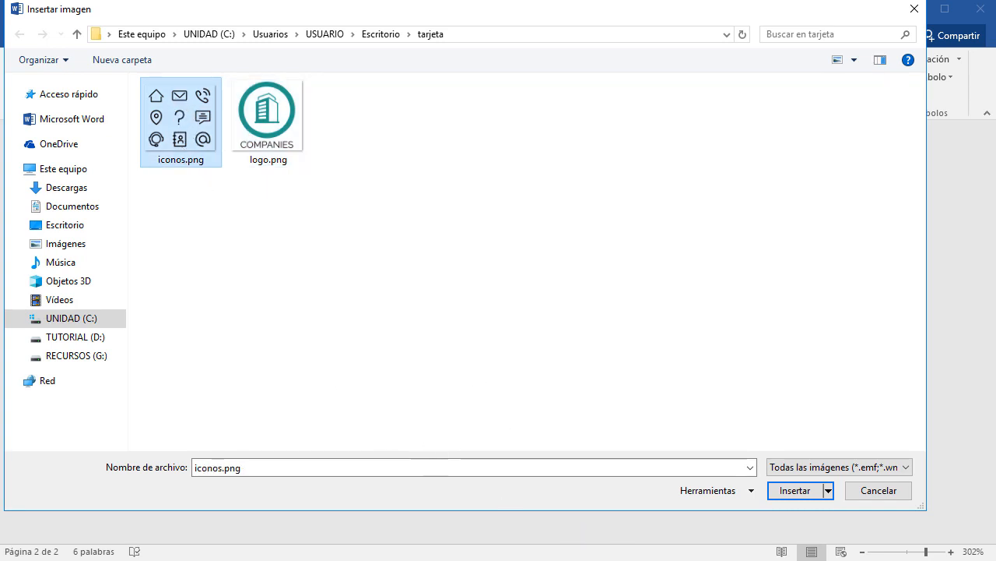
Insert iconos.png and set its text wrapping to Delante del texto.
click(802, 495)
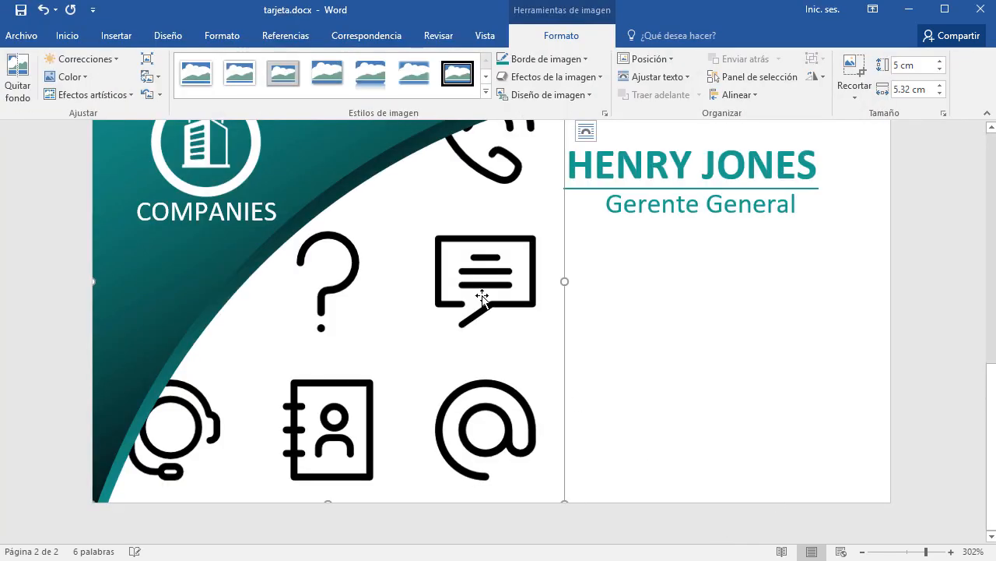
click(988, 111)
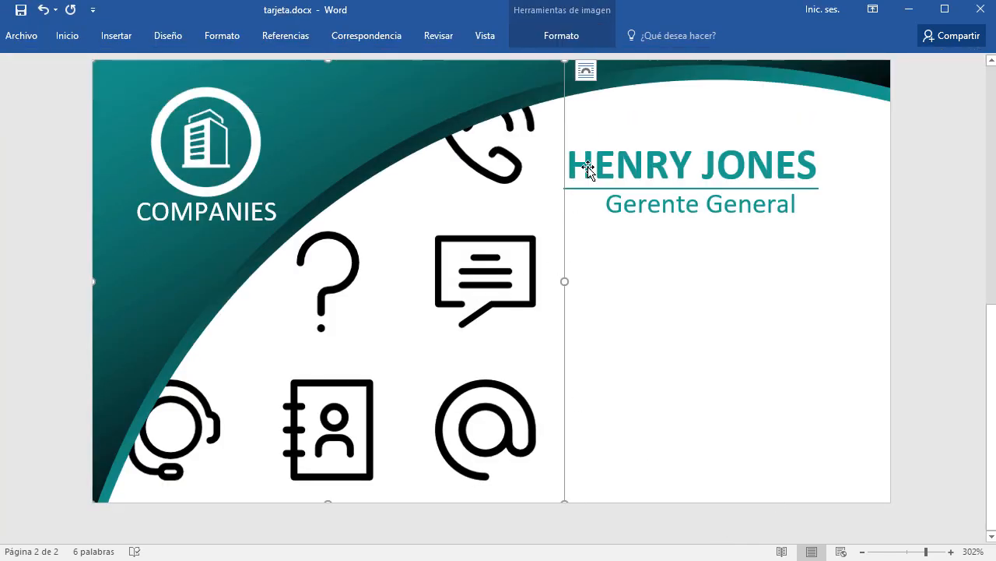
click(588, 72)
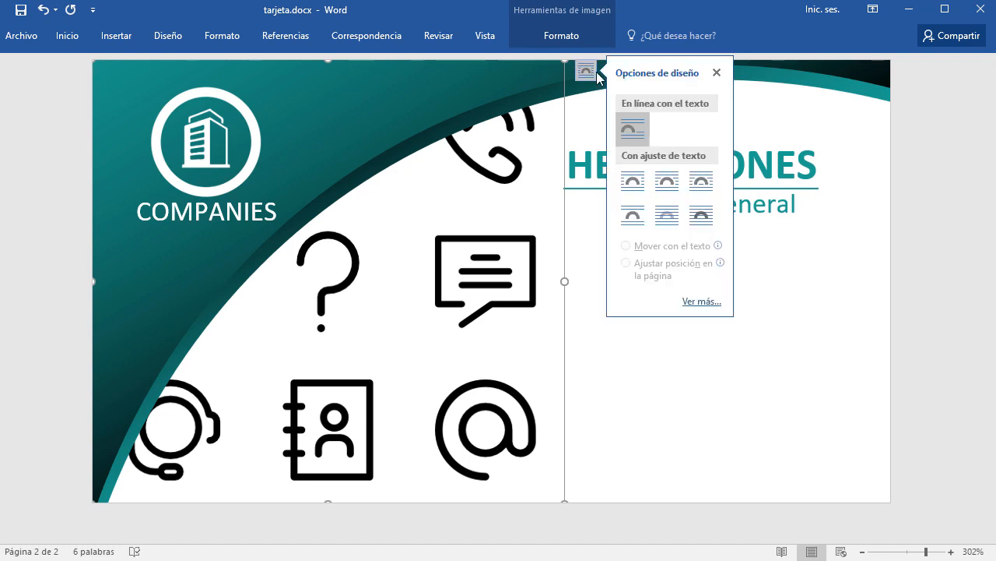
click(704, 223)
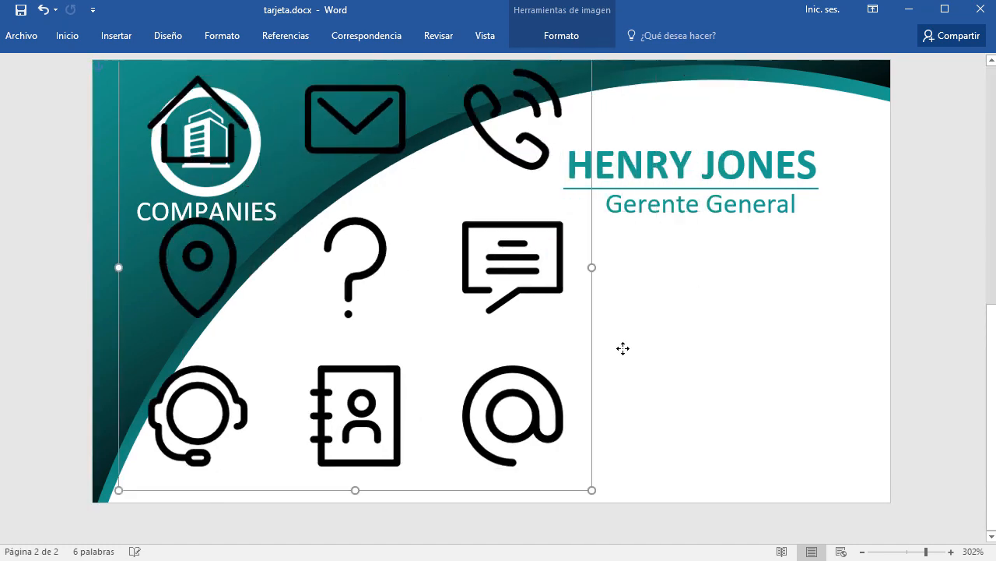
Shrink the icon grid and position it below Gerente General.
drag(623, 348, 717, 238)
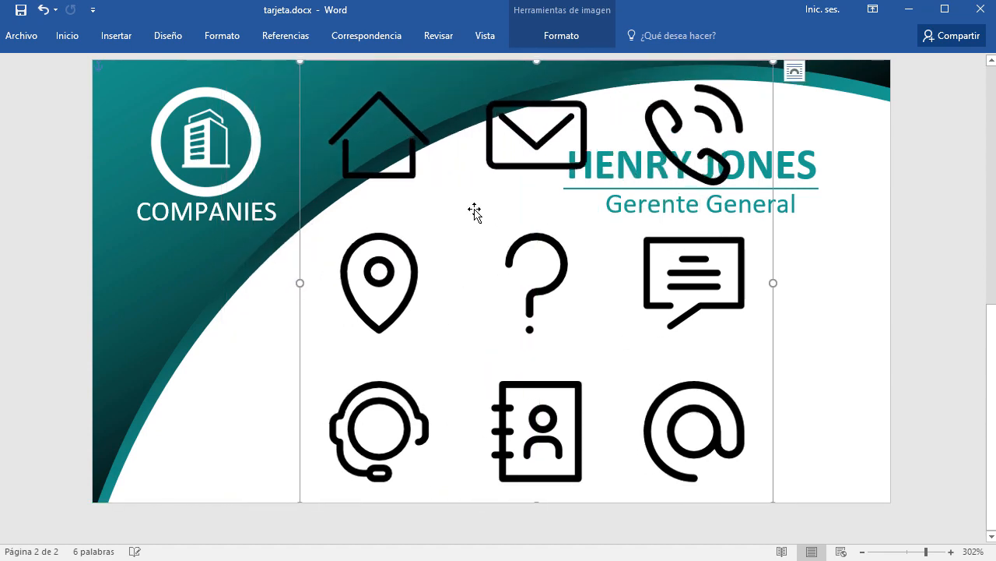
drag(297, 62, 606, 402)
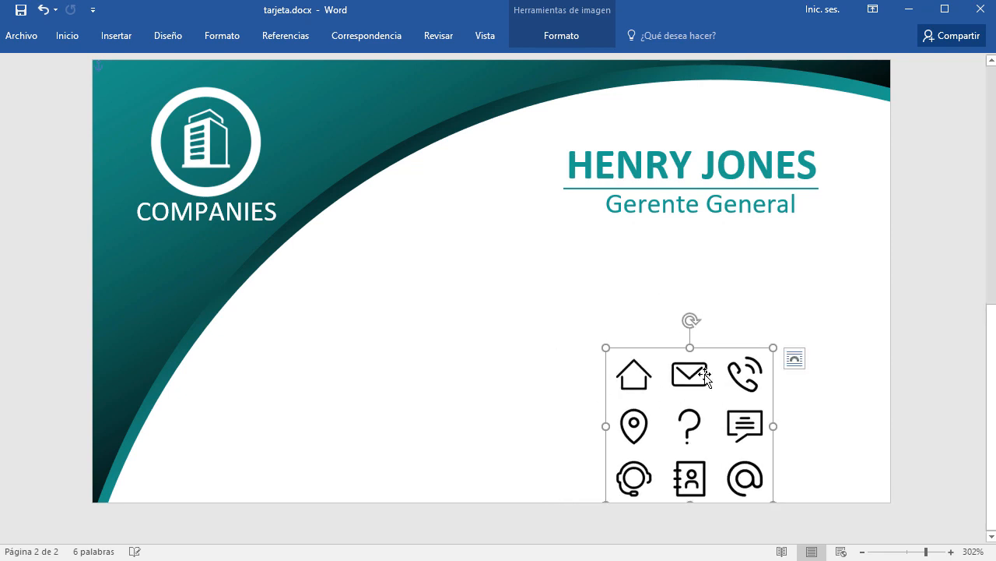
drag(701, 374, 555, 247)
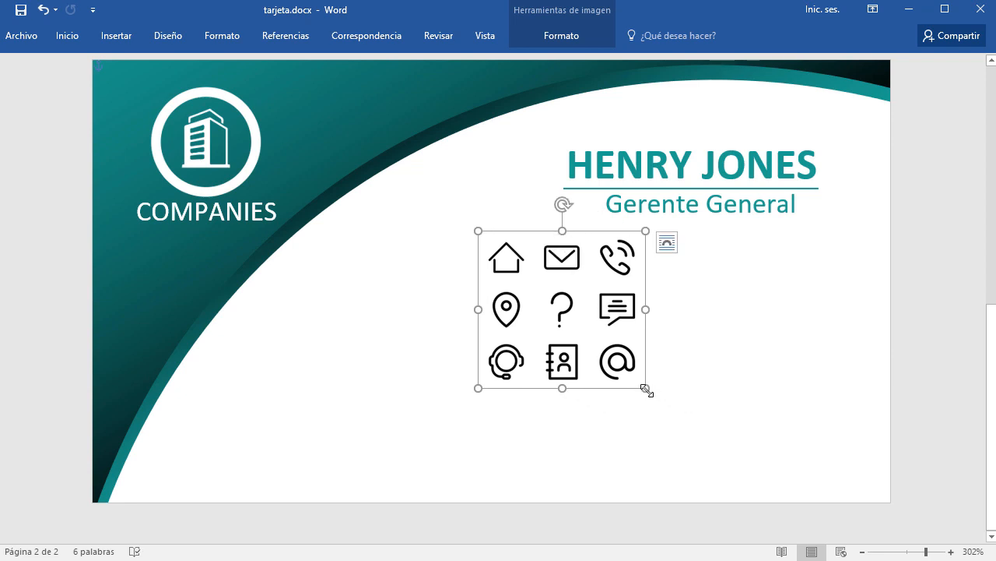
drag(645, 388, 633, 376)
drag(576, 238, 552, 246)
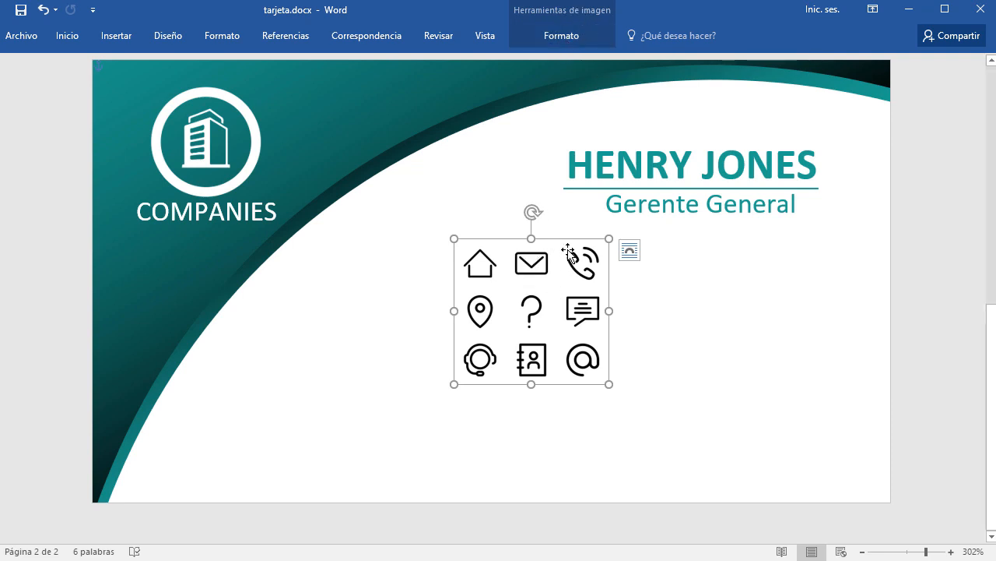
Recolour the icon grid with Verde, Color de énfasis 6 claro from the Color menu.
click(571, 36)
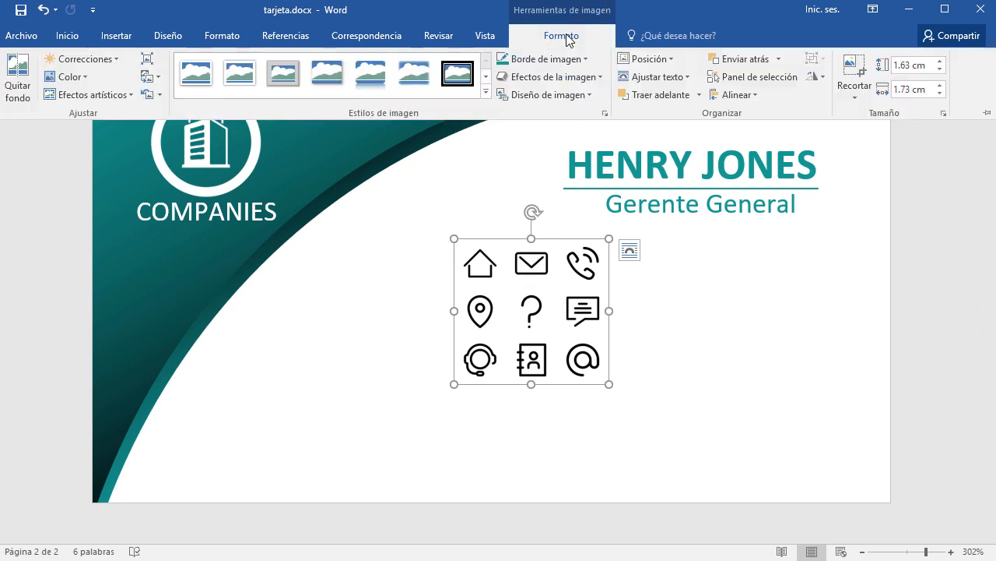
click(90, 78)
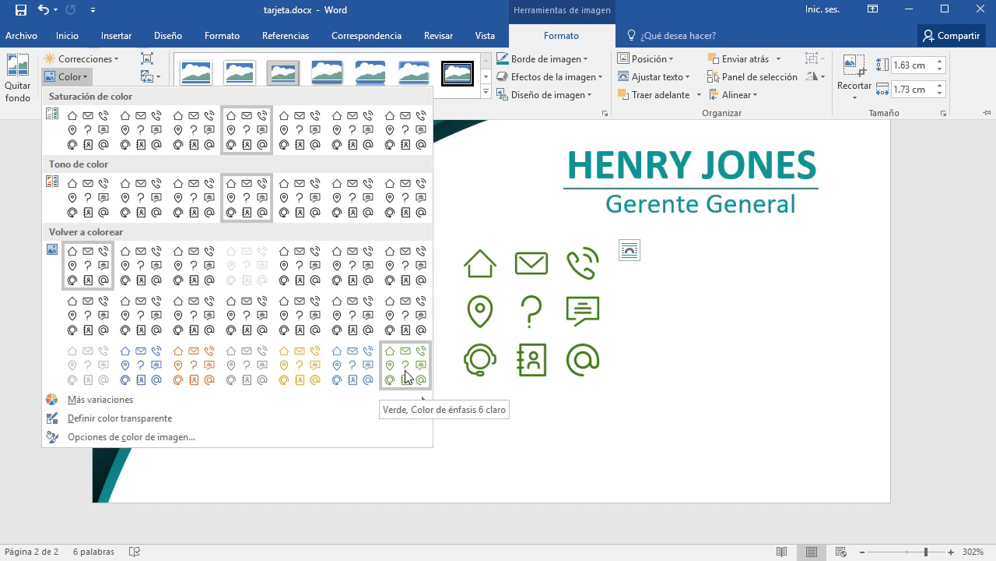
mouse_move(131, 400)
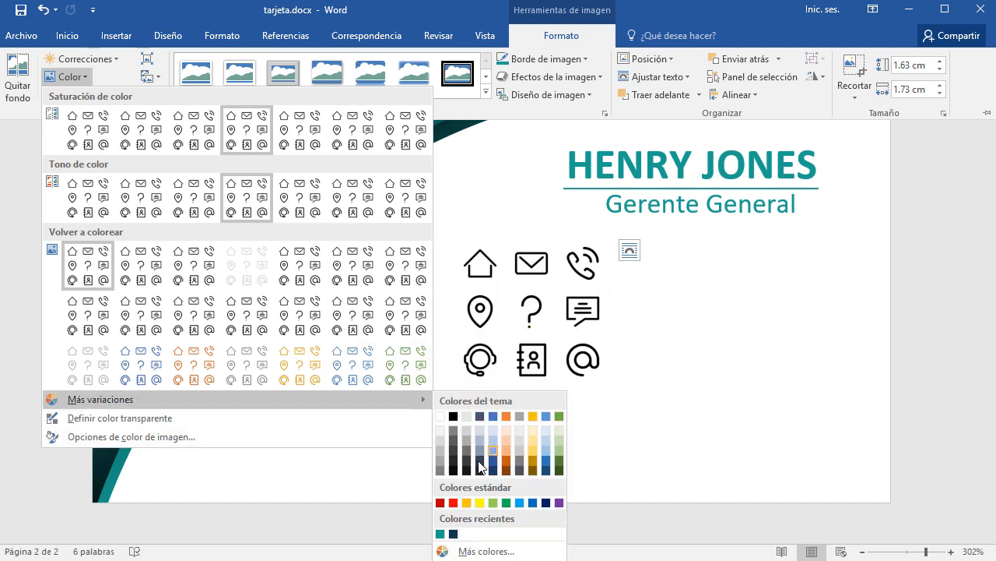
click(405, 372)
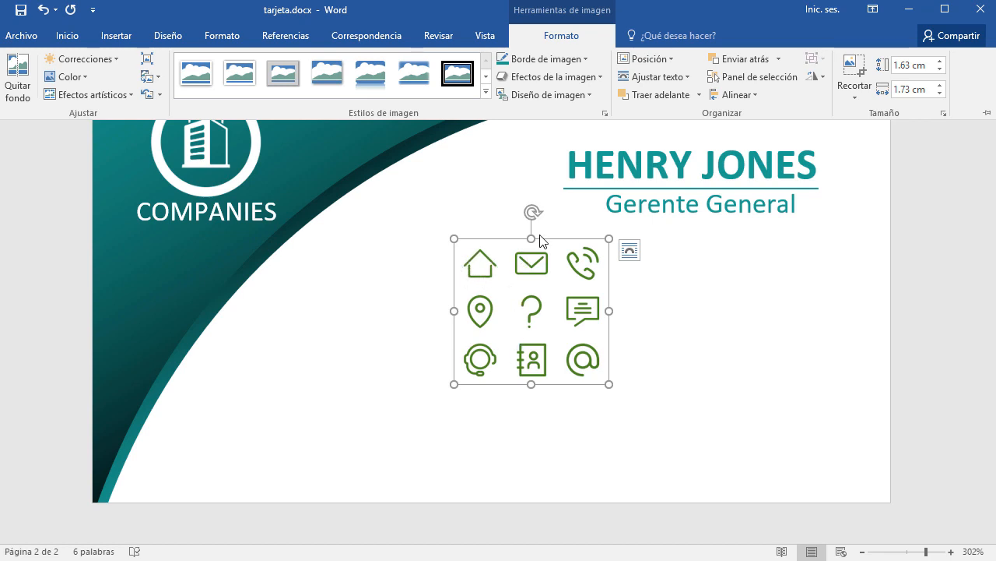
Move the green icon grid below Gerente General and drag a copy to the right.
drag(551, 244, 331, 131)
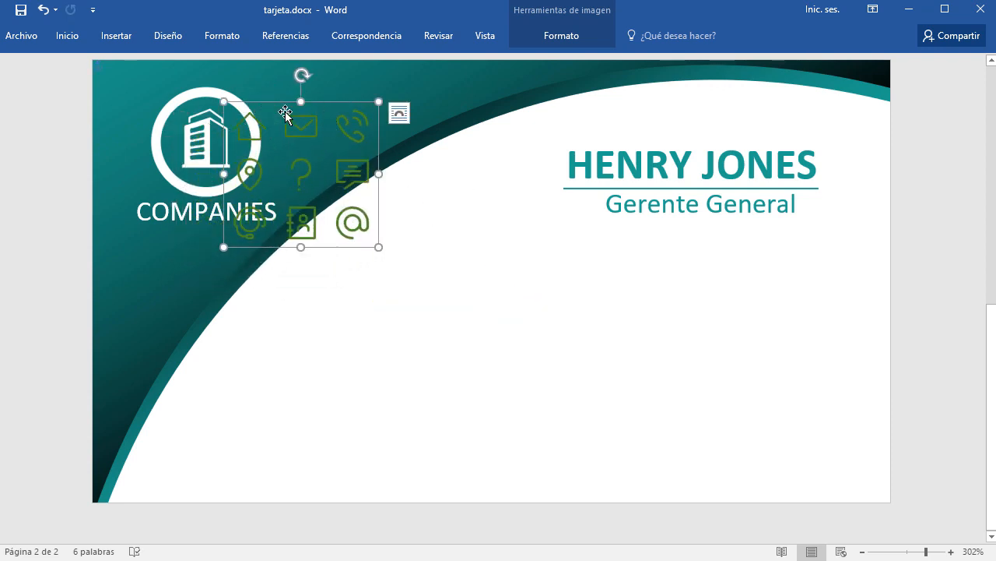
drag(285, 111, 558, 226)
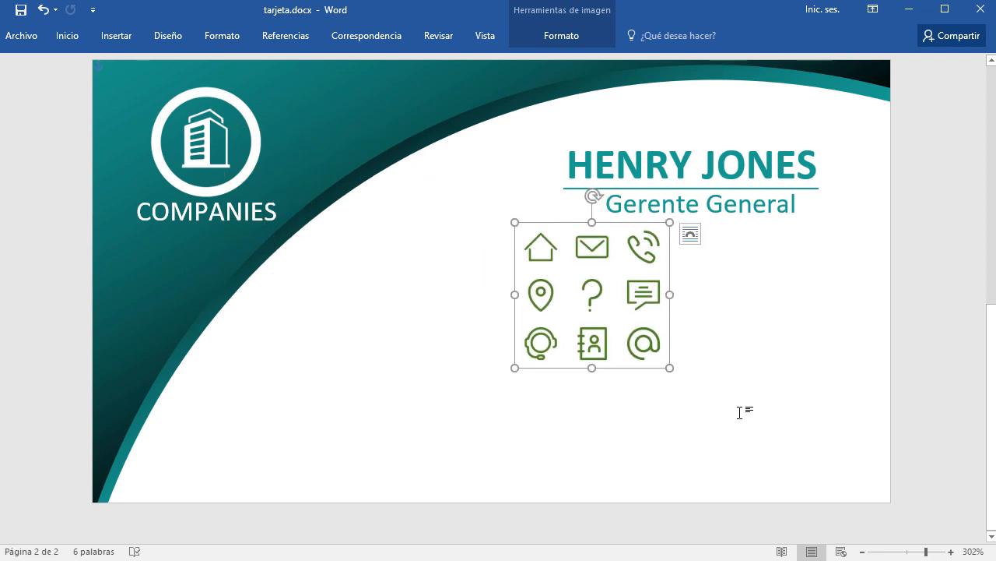
scroll(740, 412, up, 8)
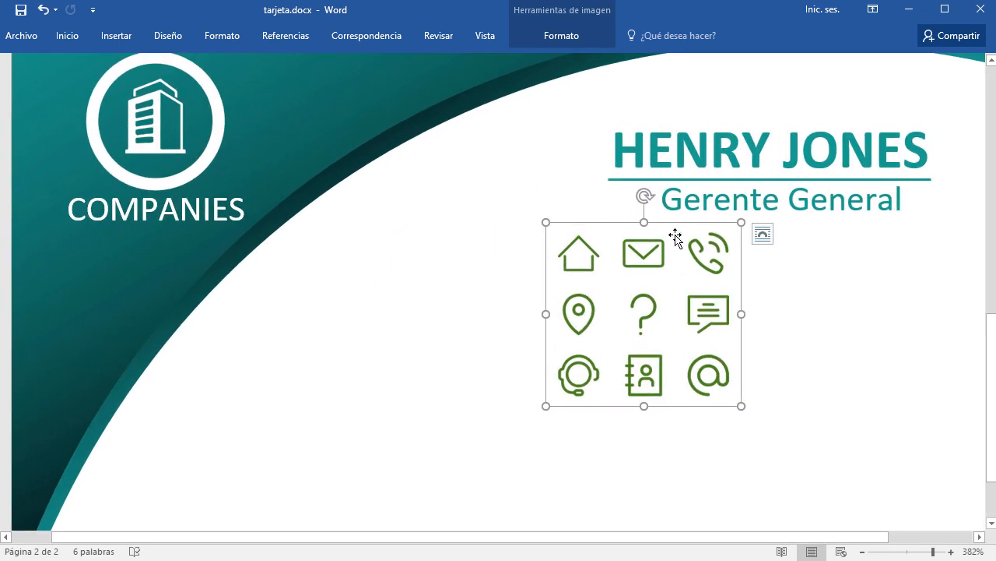
drag(678, 232, 568, 299)
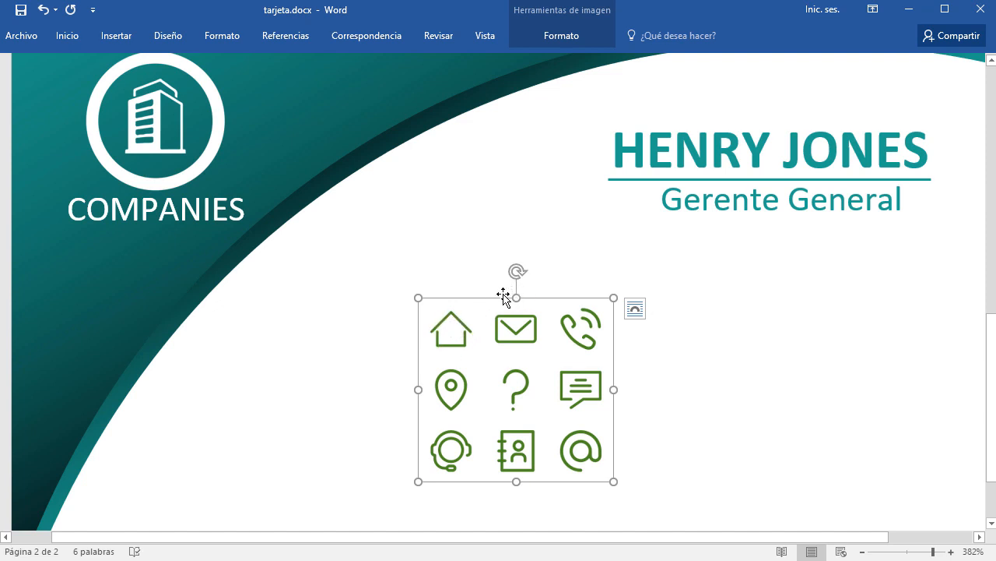
drag(536, 299, 201, 292)
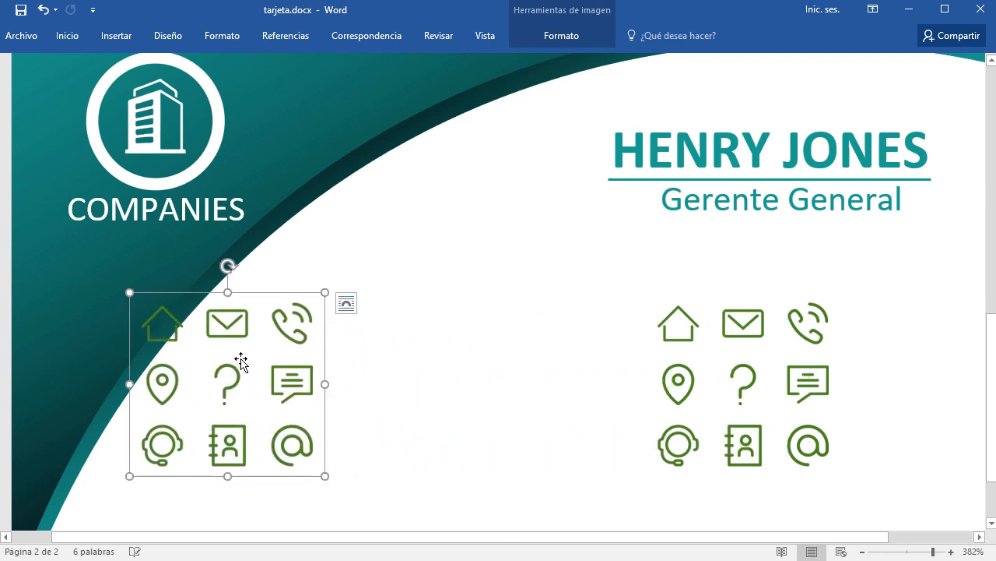
Crop the right-hand copy down to the house icon and move it under the job title.
click(669, 333)
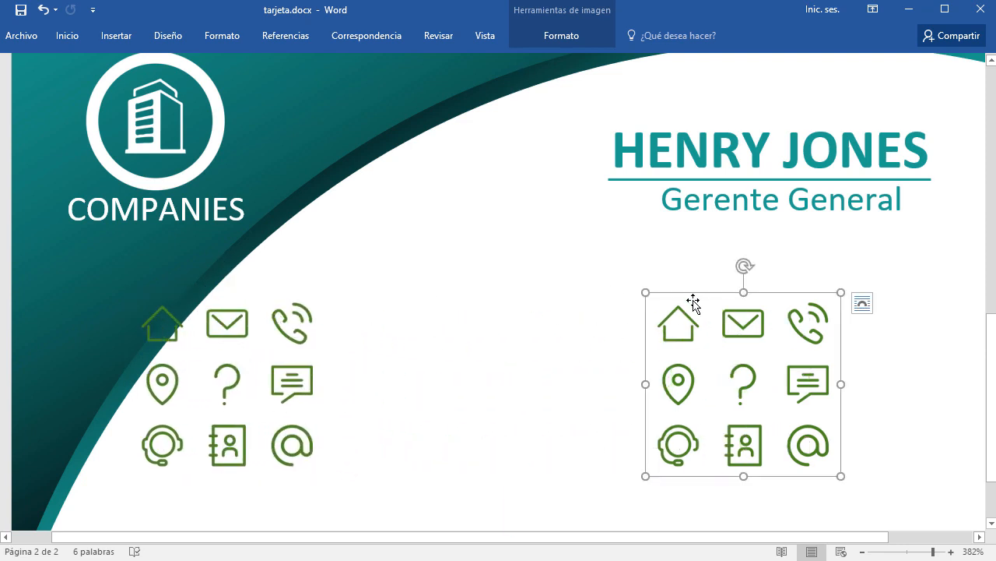
drag(693, 295, 635, 272)
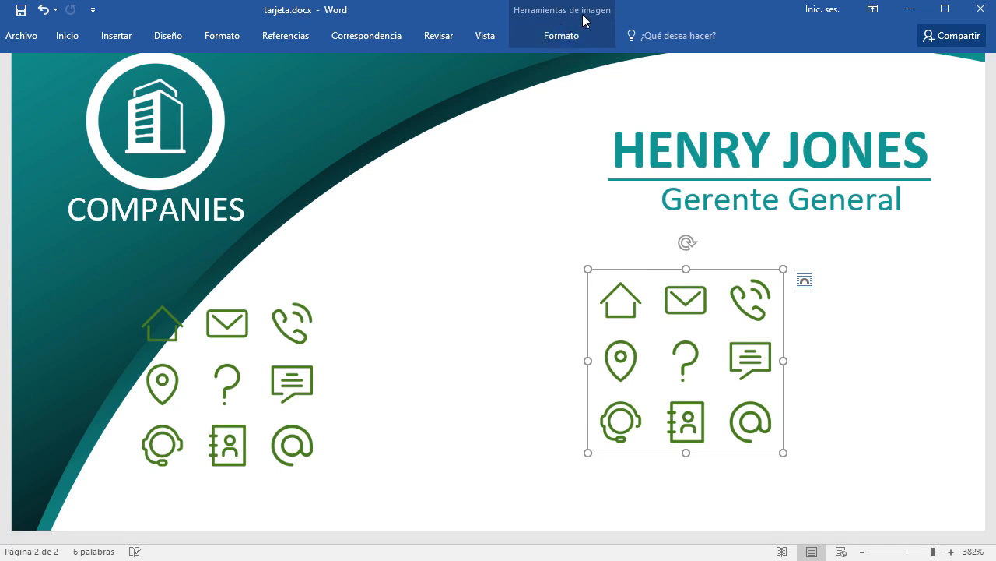
click(568, 41)
click(847, 81)
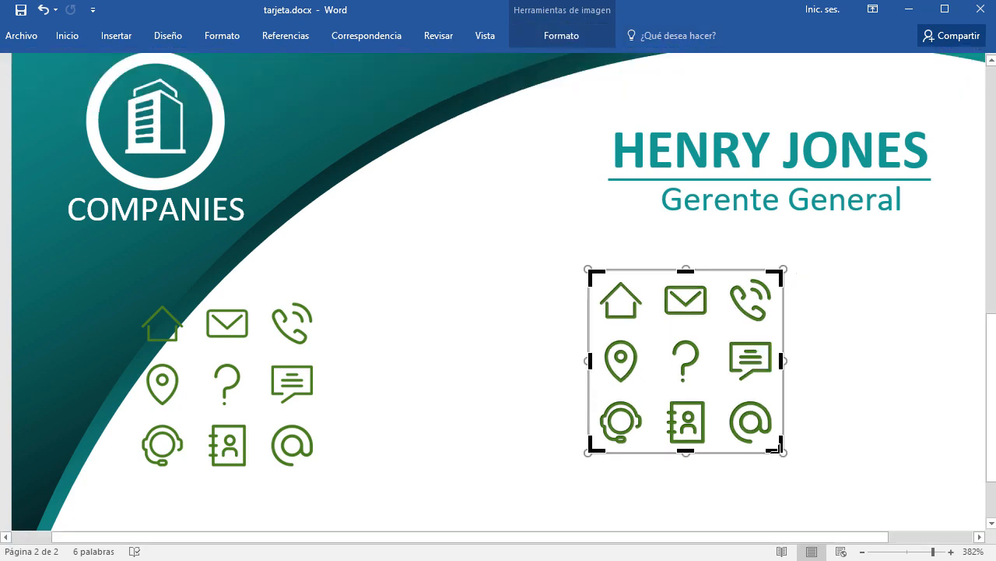
mouse_move(775, 448)
mouse_down()
mouse_move(639, 349)
mouse_move(646, 330)
mouse_up()
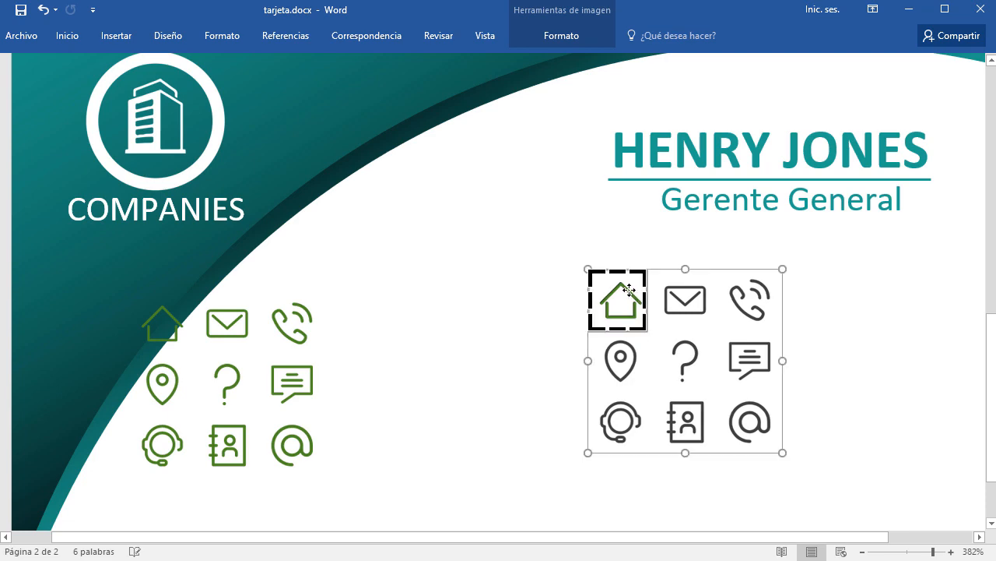
click(913, 336)
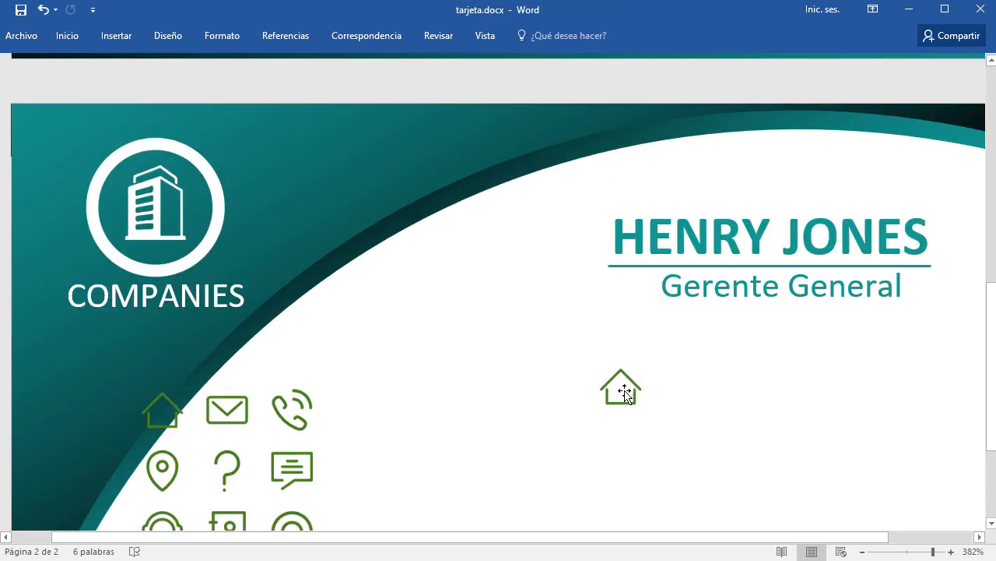
scroll(633, 356, down, 3)
scroll(682, 235, up, 4)
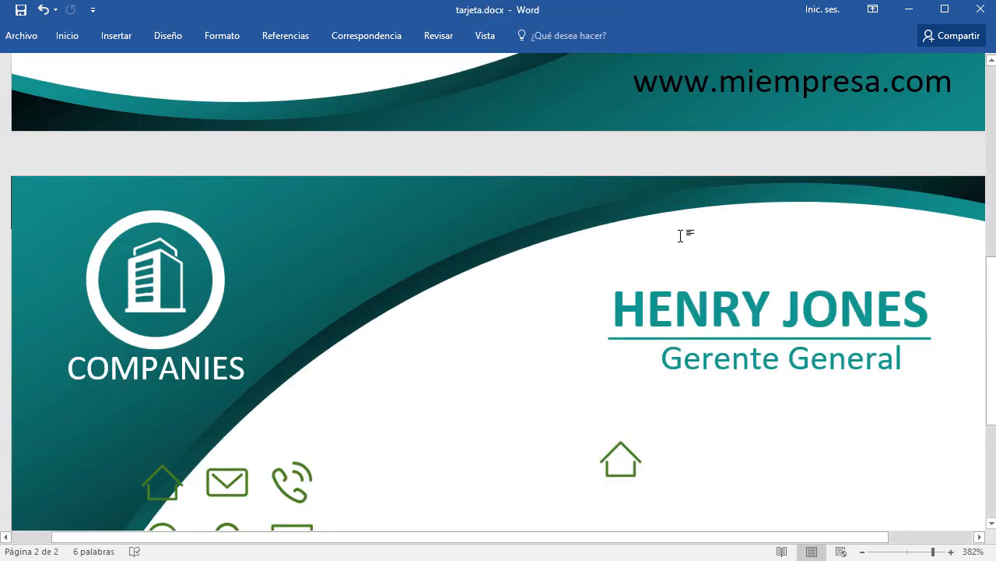
scroll(681, 235, down, 2)
scroll(681, 235, down, 4)
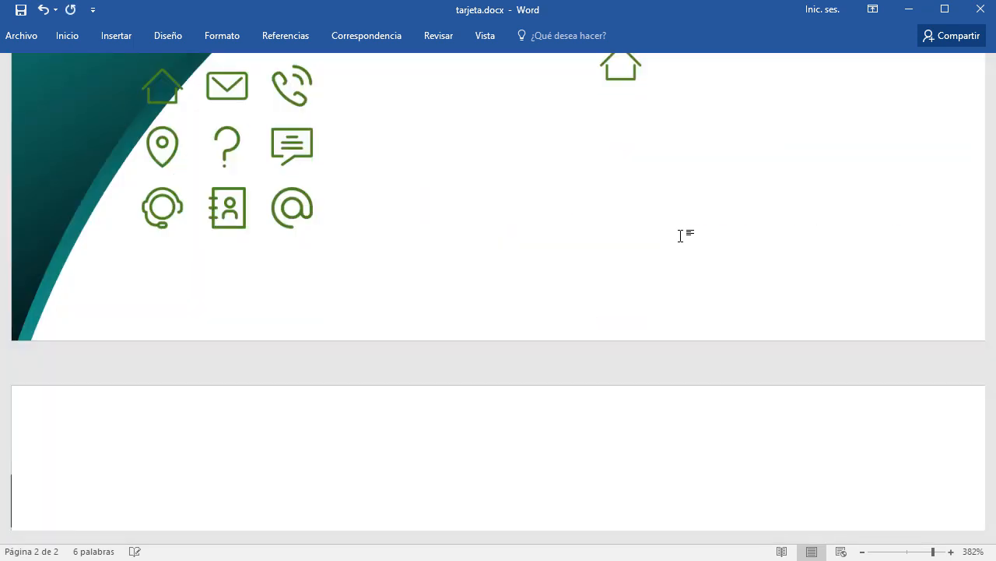
scroll(681, 235, up, 2)
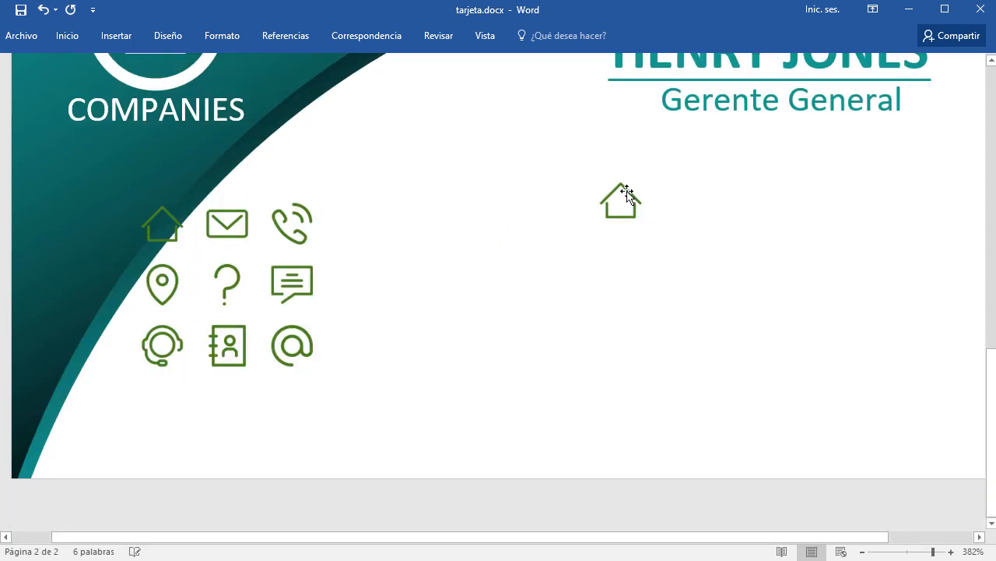
drag(626, 192, 592, 154)
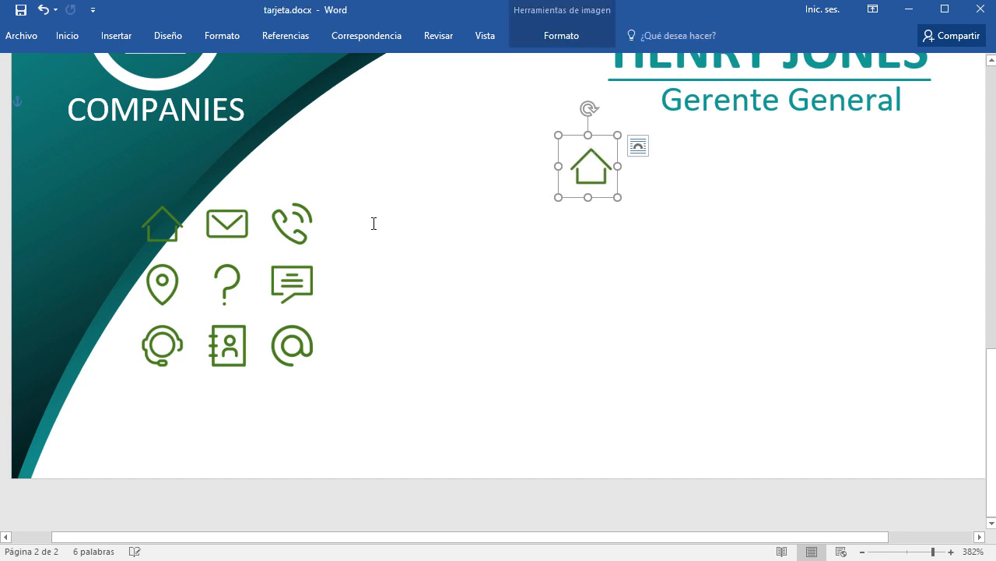
Drag another copy of the icon grid to the right.
click(300, 220)
drag(320, 222, 667, 234)
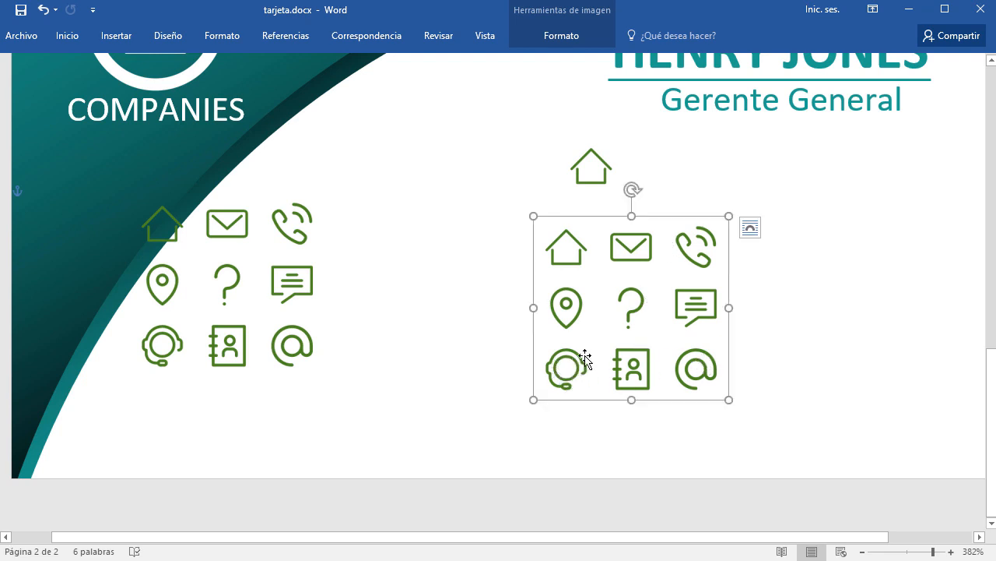
click(596, 35)
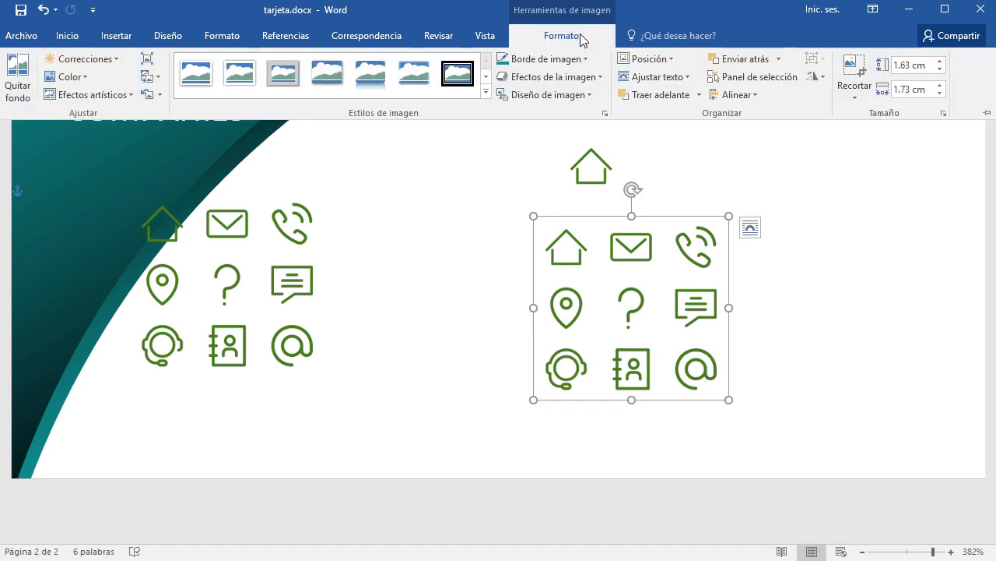
Crop the new copy to the headset icon and align it under the house icon.
click(856, 76)
drag(725, 226, 594, 334)
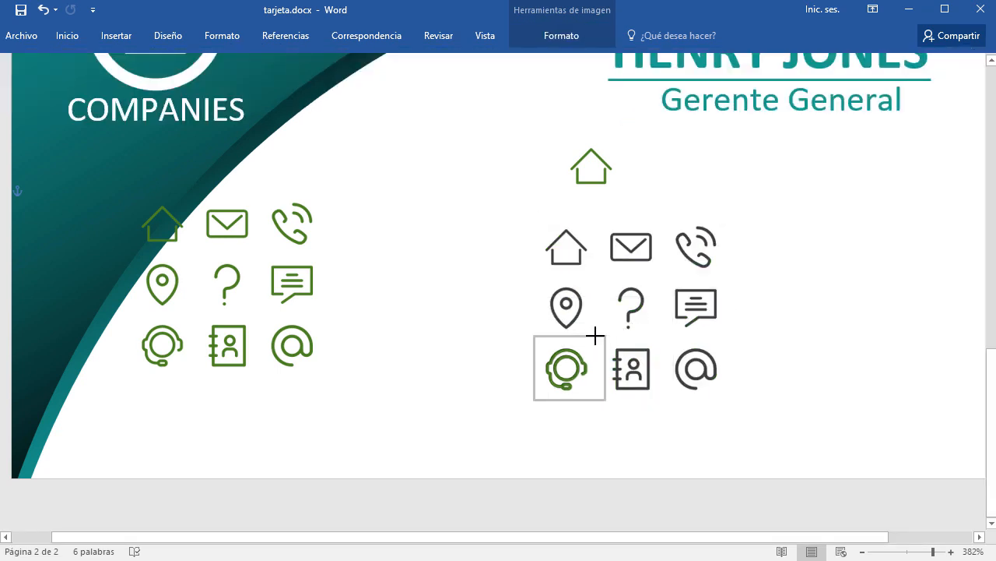
click(841, 386)
drag(580, 366, 614, 255)
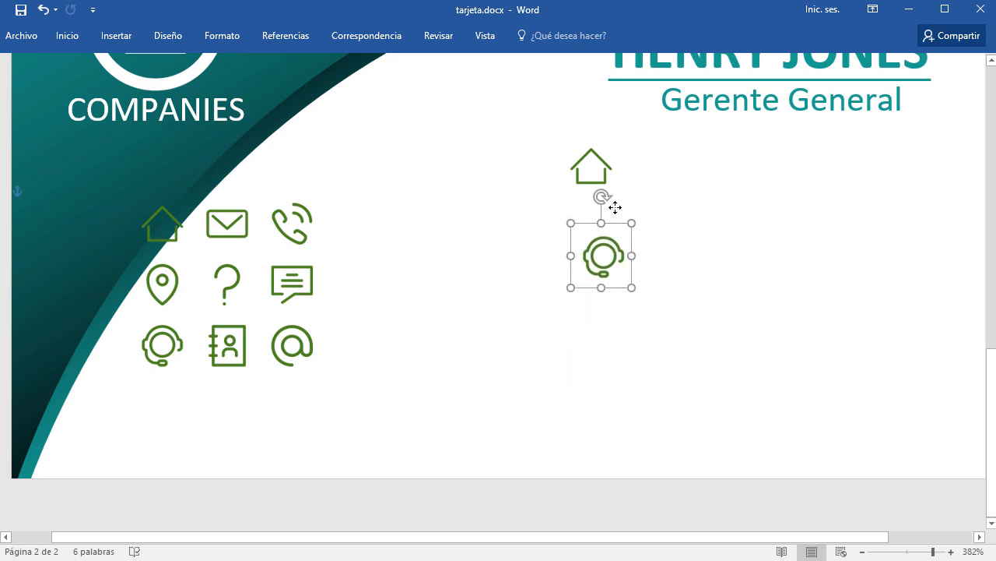
drag(615, 208, 603, 170)
click(375, 323)
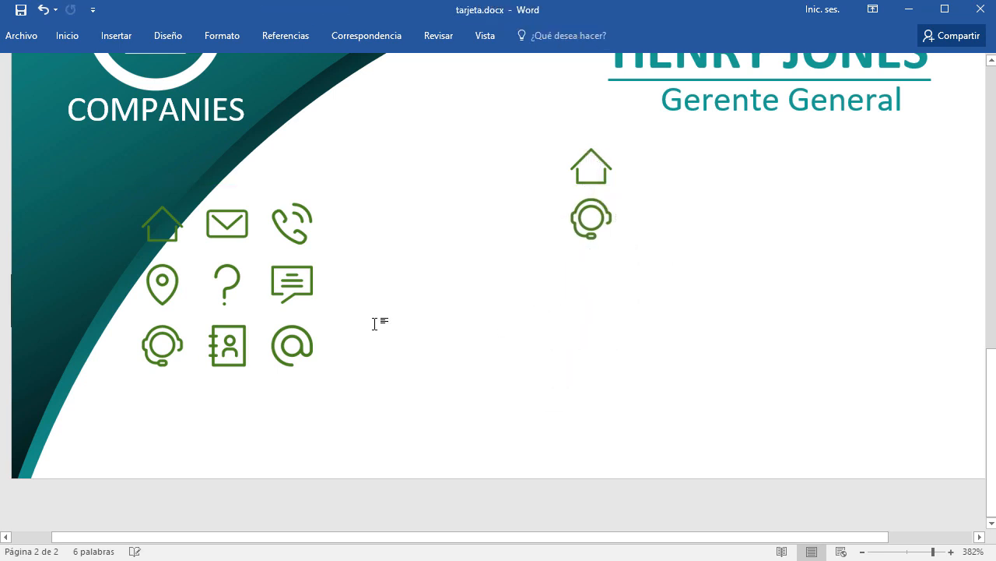
Copy the grid again and crop the copy to the @ icon.
click(236, 228)
drag(241, 229, 679, 317)
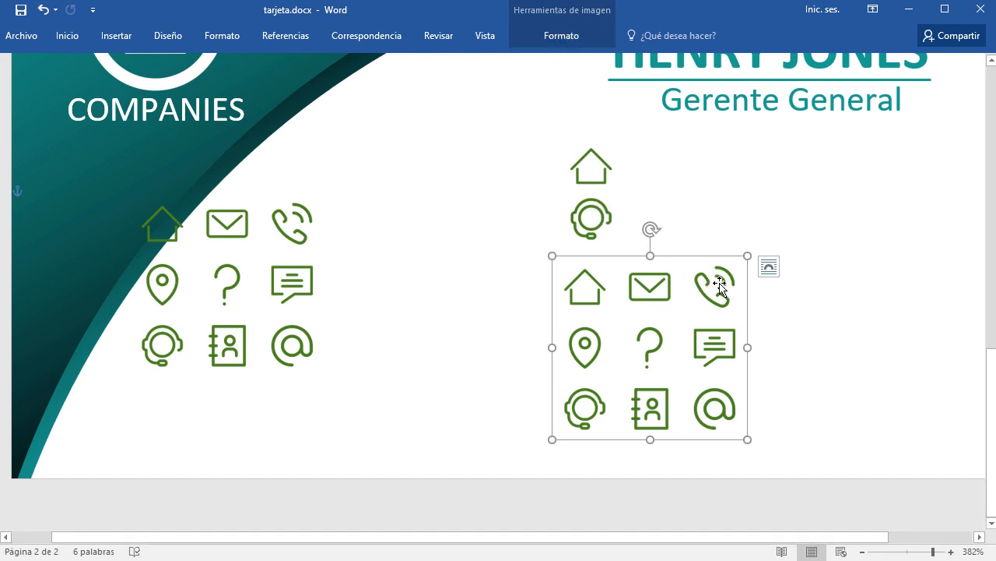
click(571, 43)
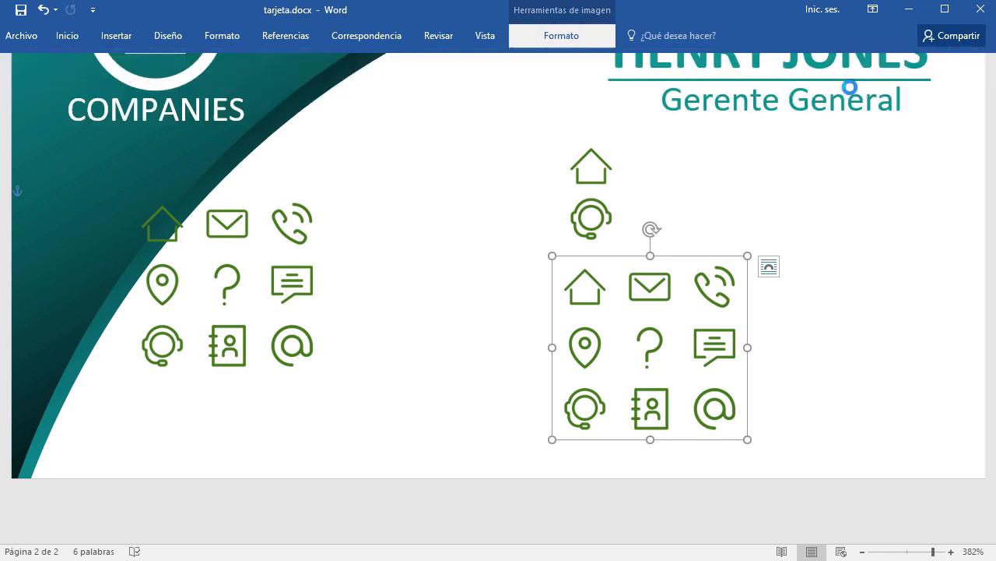
drag(576, 267, 601, 273)
click(863, 374)
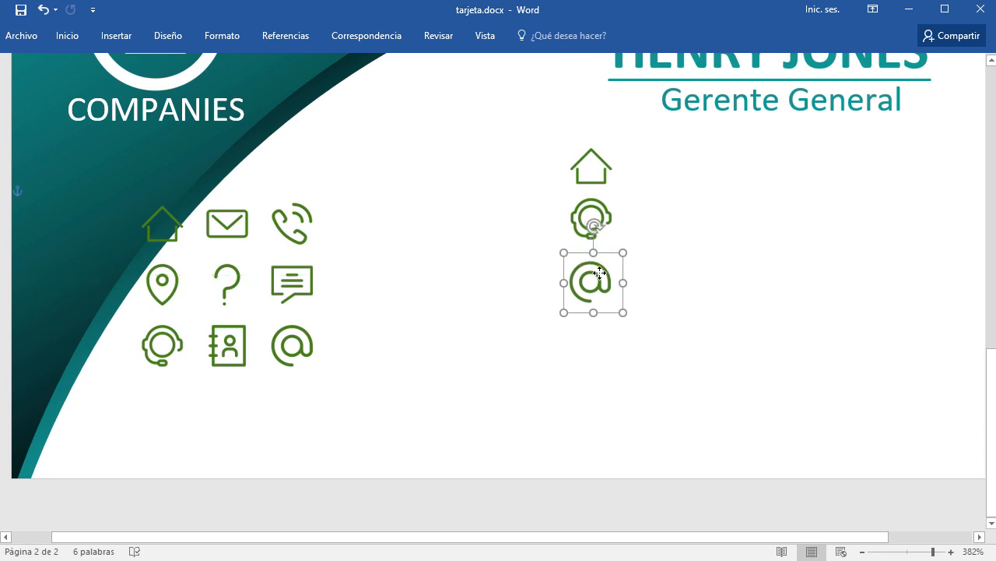
Crop a third copy to the phone icon below the @, then delete the full grid.
click(290, 285)
drag(292, 288, 749, 348)
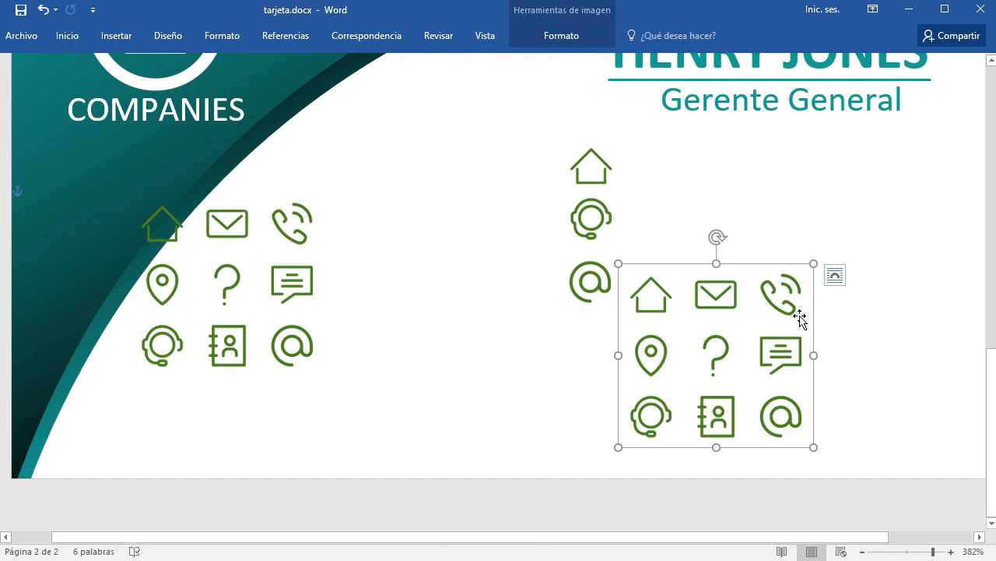
click(558, 47)
click(854, 78)
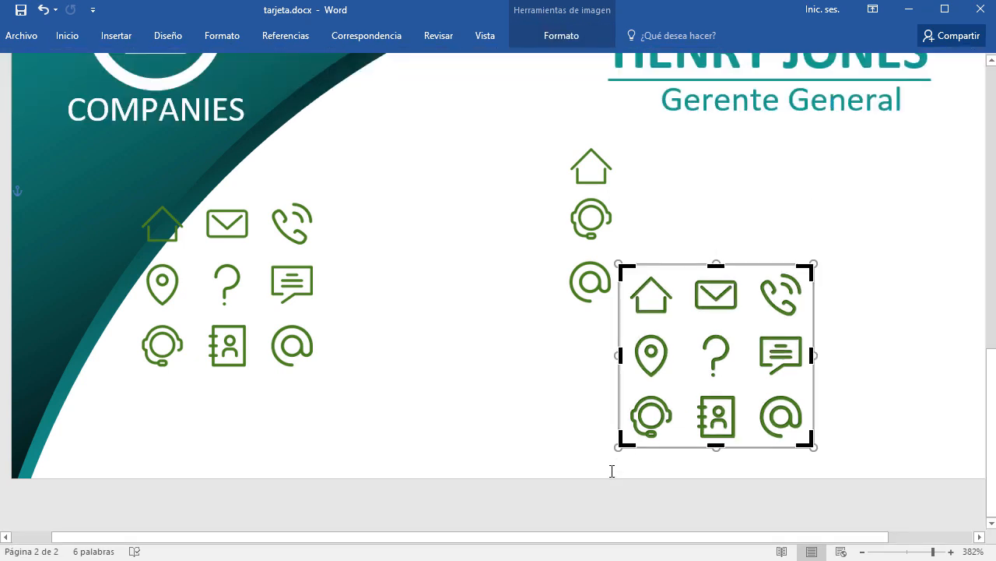
drag(623, 441, 753, 326)
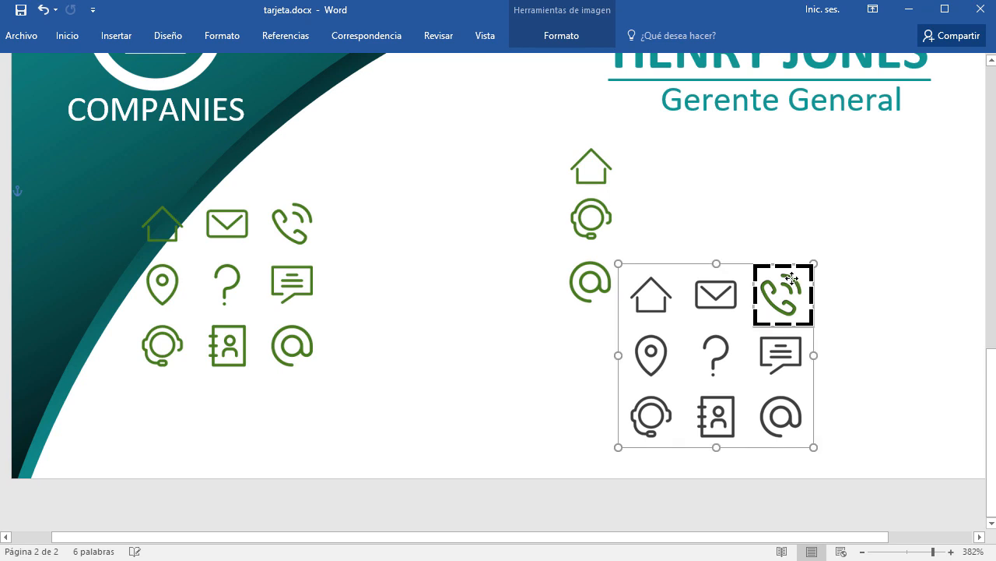
click(890, 317)
drag(782, 280, 600, 332)
click(295, 232)
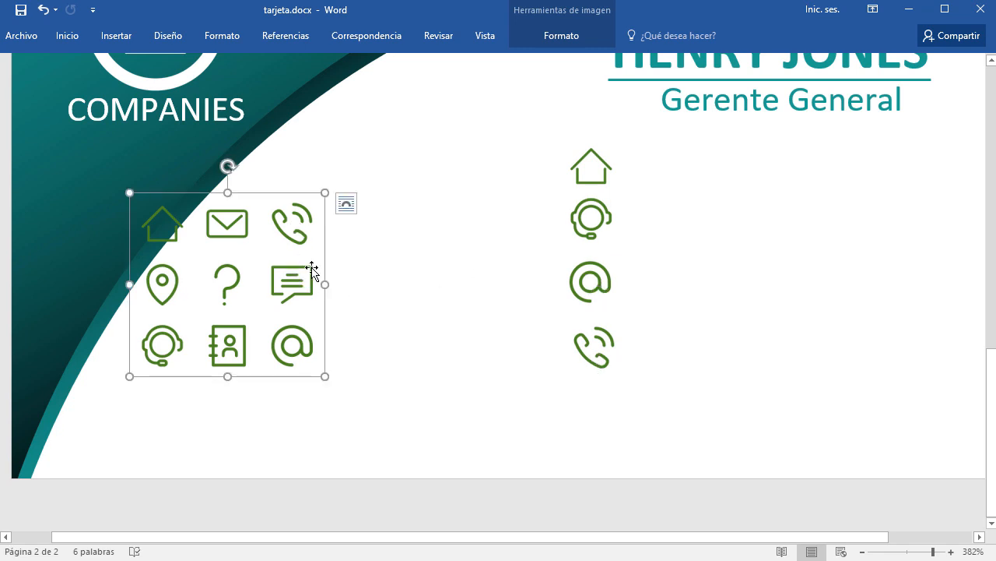
key(Delete)
Move the Gerente General box down, turn the duplicated title text green and clear it.
scroll(593, 397, up, 3)
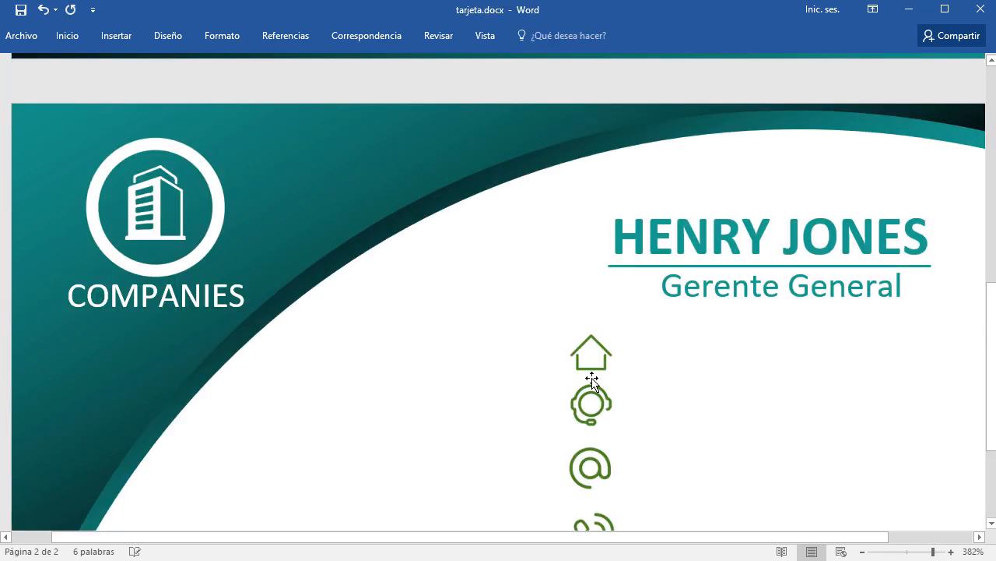
scroll(496, 419, down, 4)
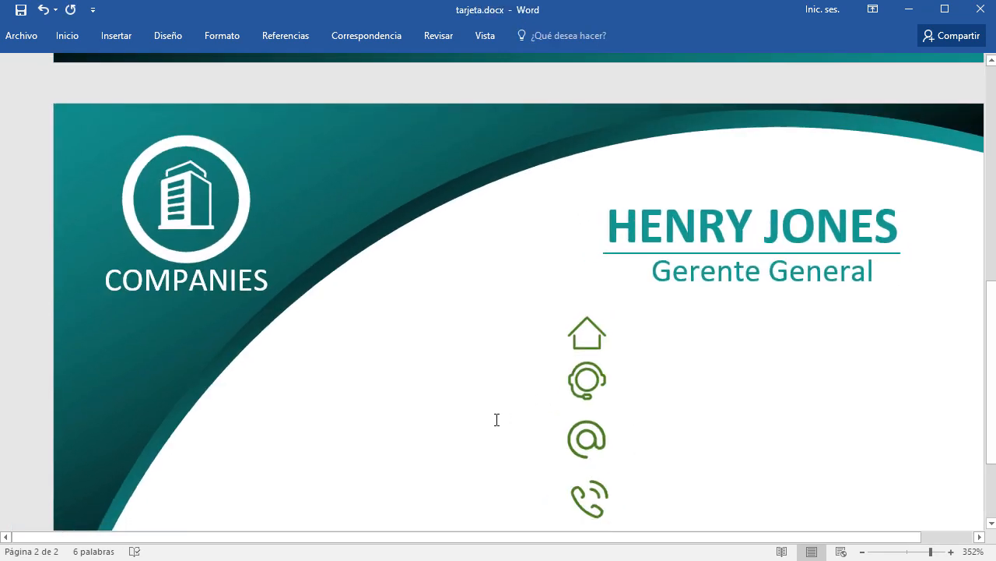
scroll(630, 426, down, 2)
scroll(630, 426, up, 2)
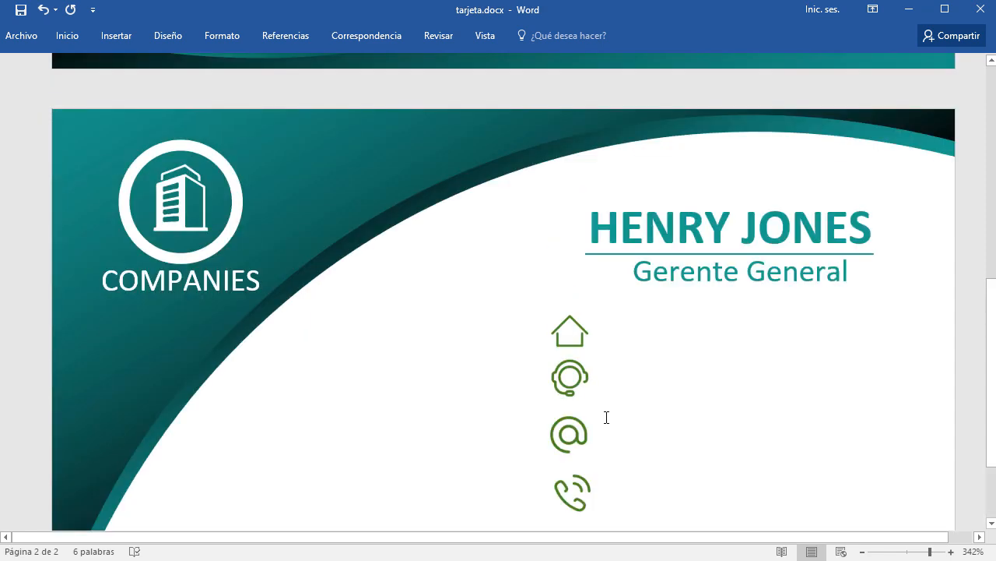
scroll(607, 417, down, 2)
click(724, 142)
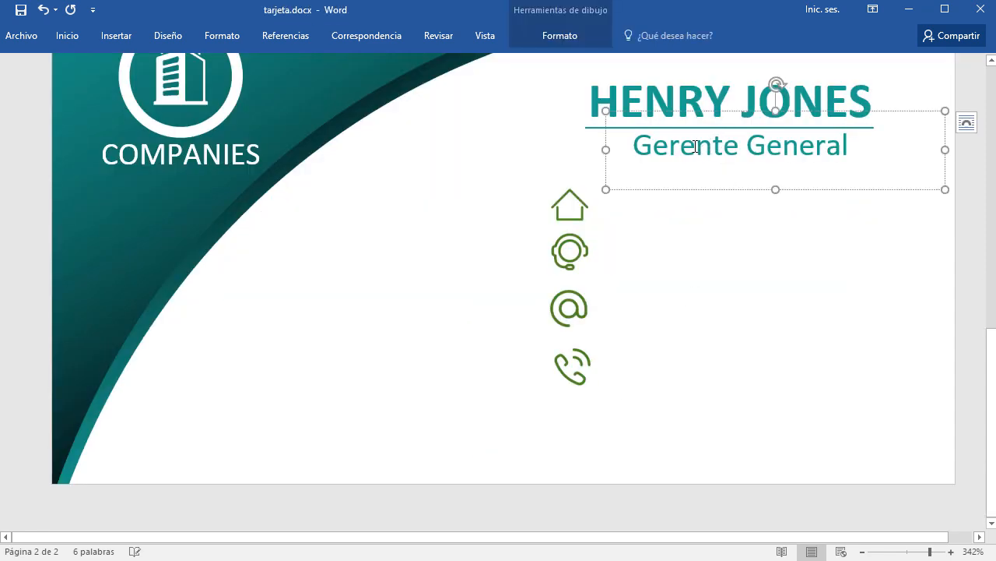
drag(708, 113, 696, 207)
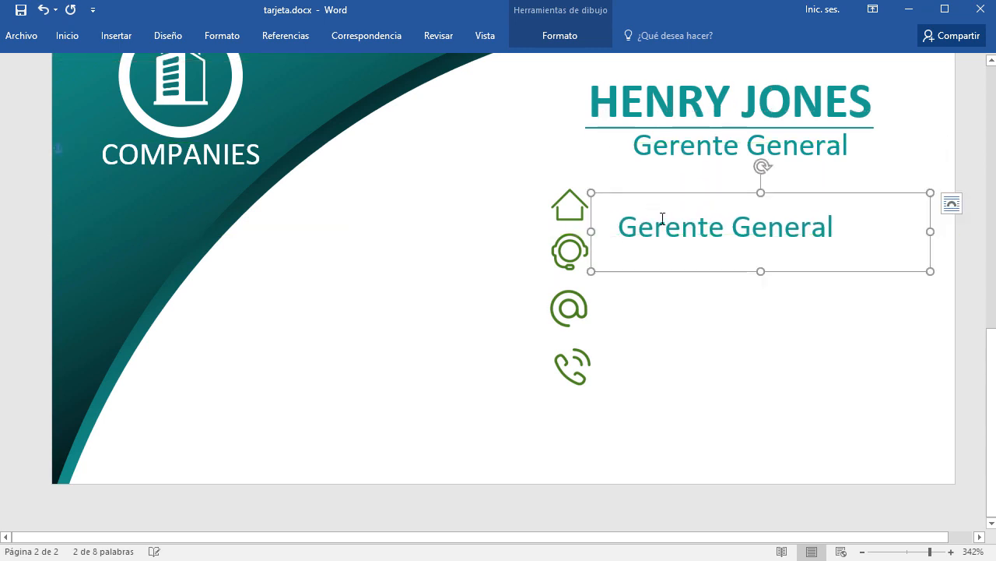
triple_click(684, 234)
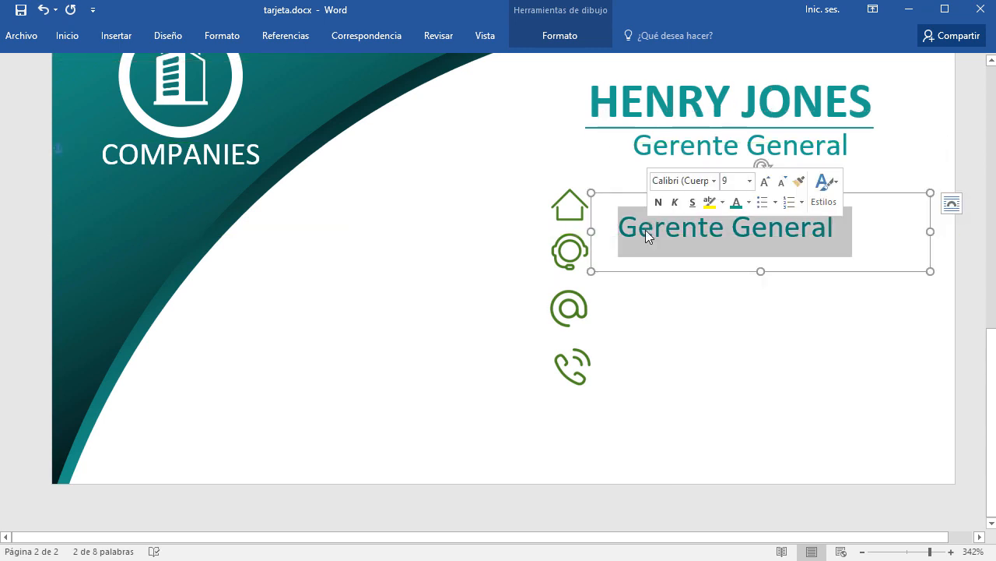
click(68, 38)
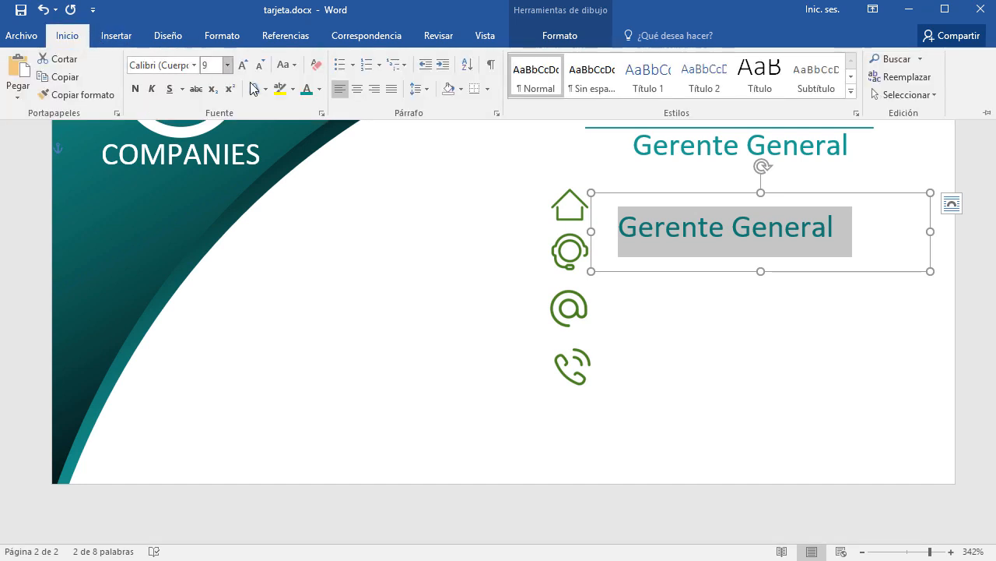
click(318, 89)
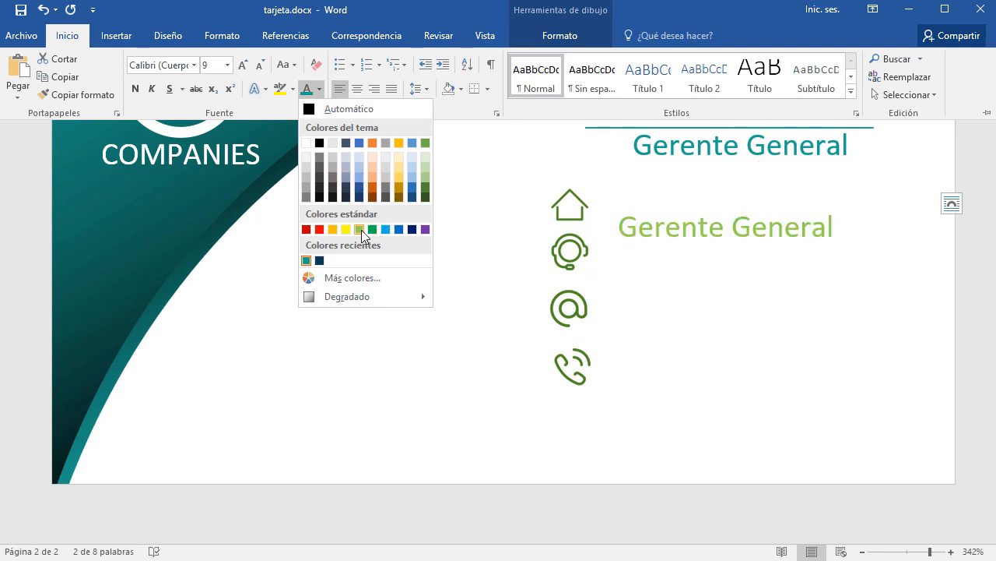
click(425, 143)
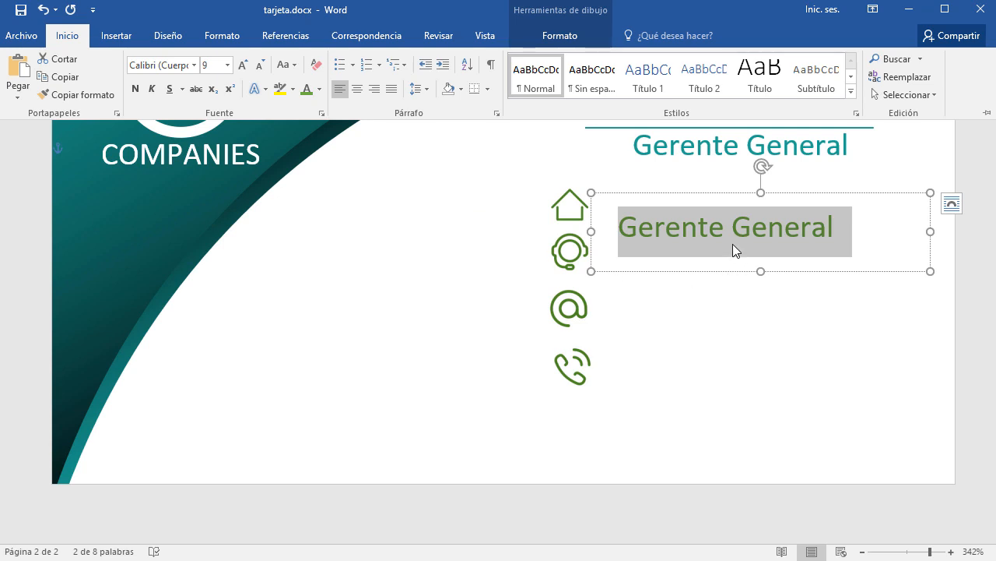
key(Delete)
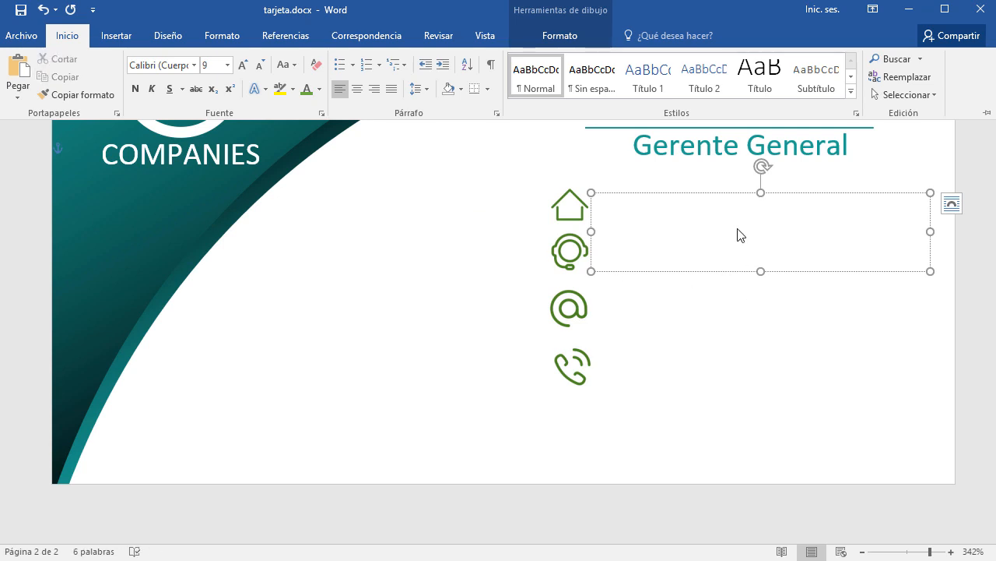
Set the empty paragraph to 0 pt spacing after and single line spacing.
key(ctrl+a)
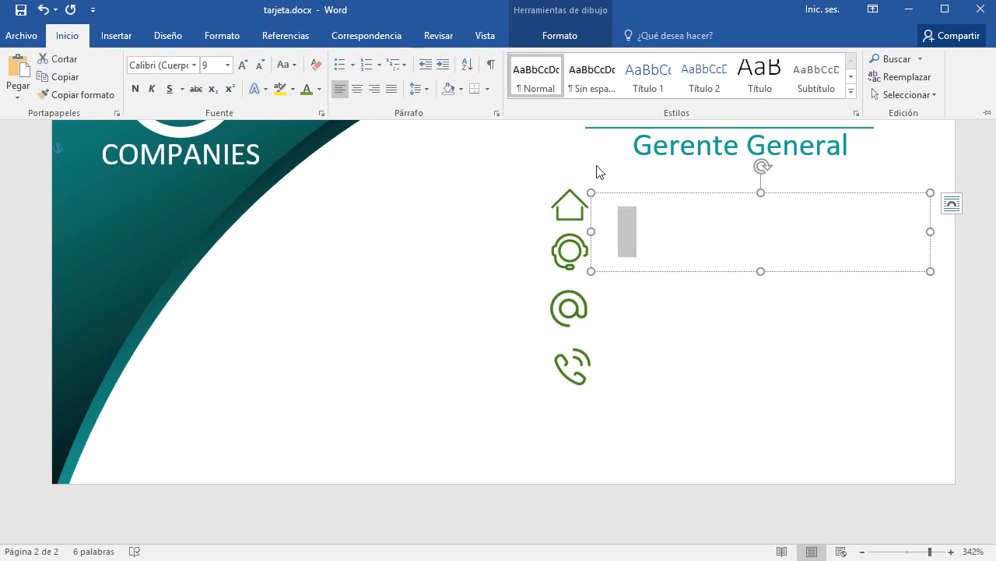
click(496, 113)
click(416, 314)
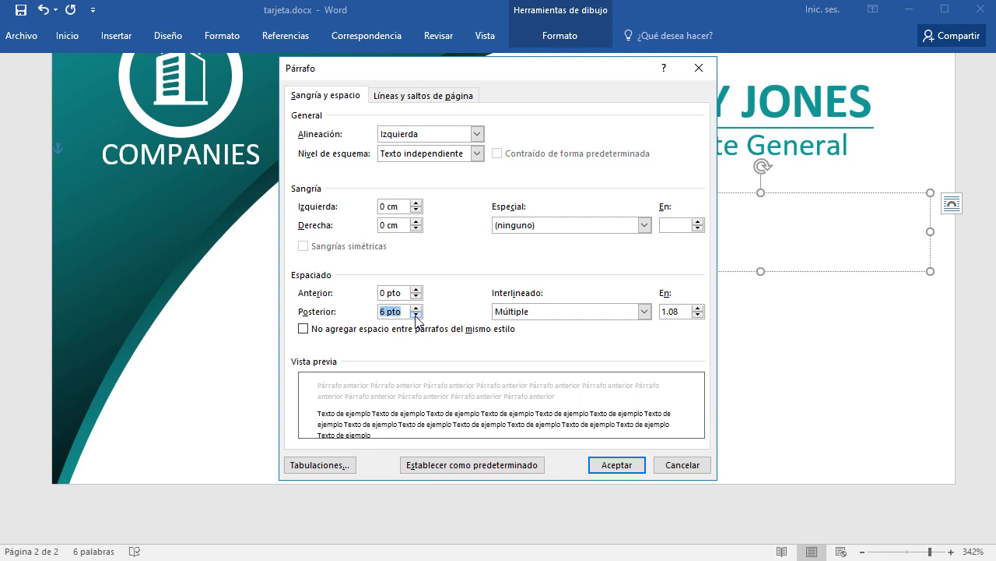
click(554, 312)
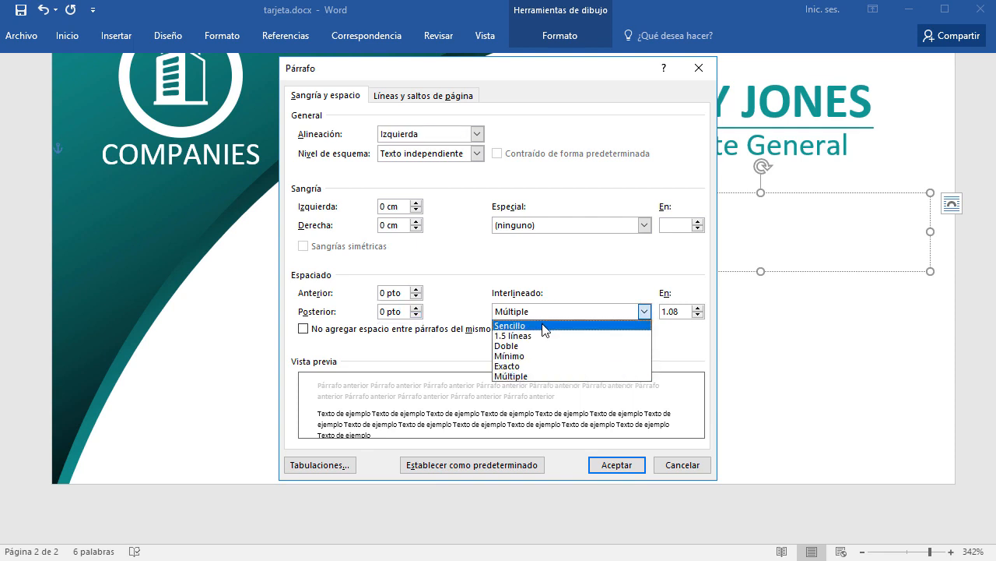
click(543, 326)
click(640, 232)
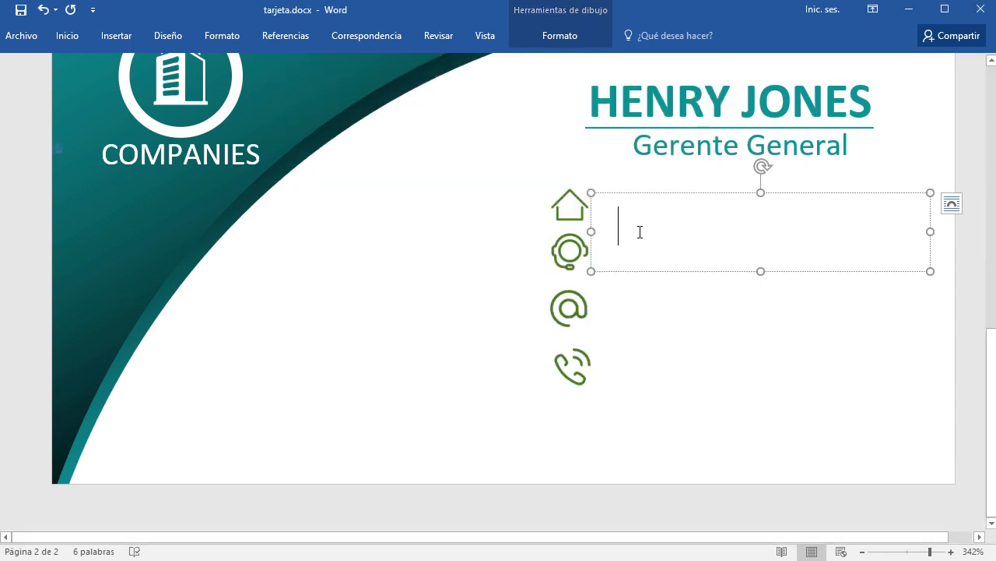
Type the street address line in green beside the house icon.
click(70, 35)
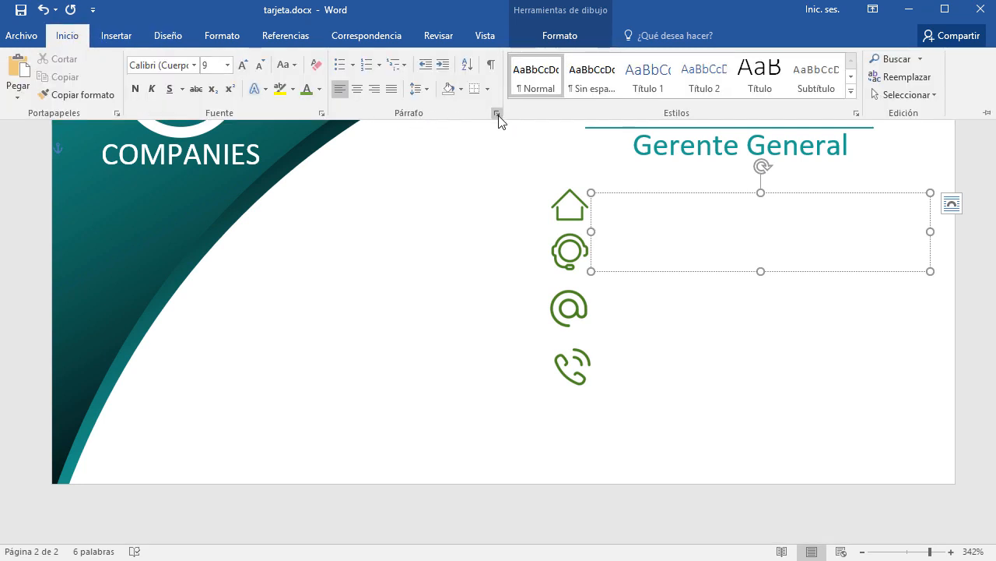
click(752, 19)
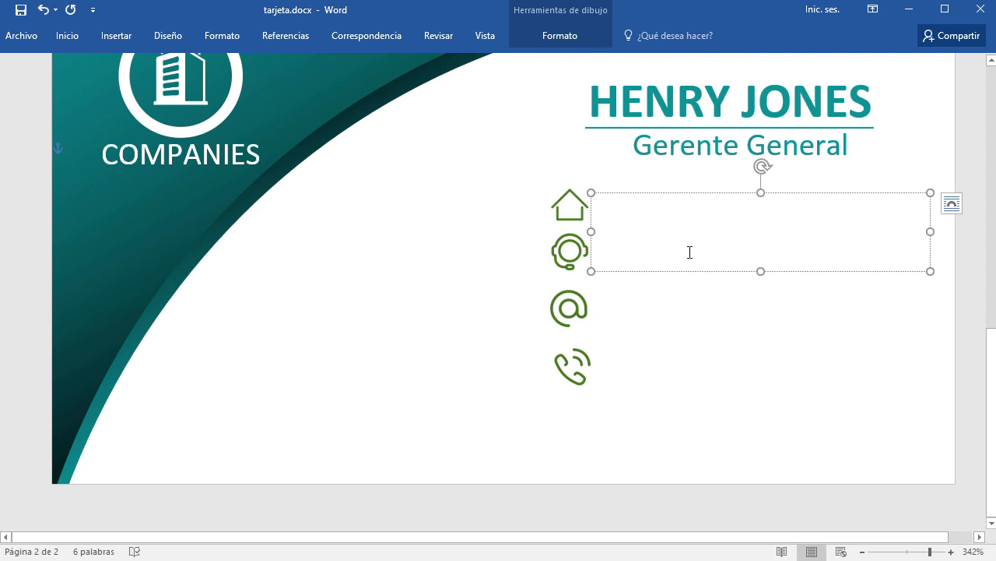
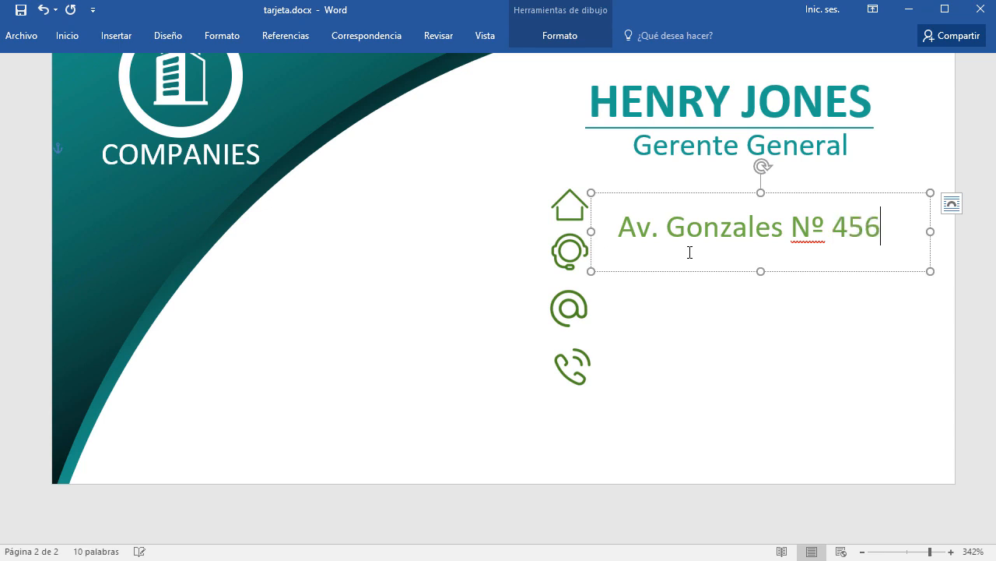
Shift the house icon left and place a shorter address box beside it.
mouse_move(830, 197)
mouse_down()
mouse_move(828, 178)
mouse_move(823, 186)
mouse_up()
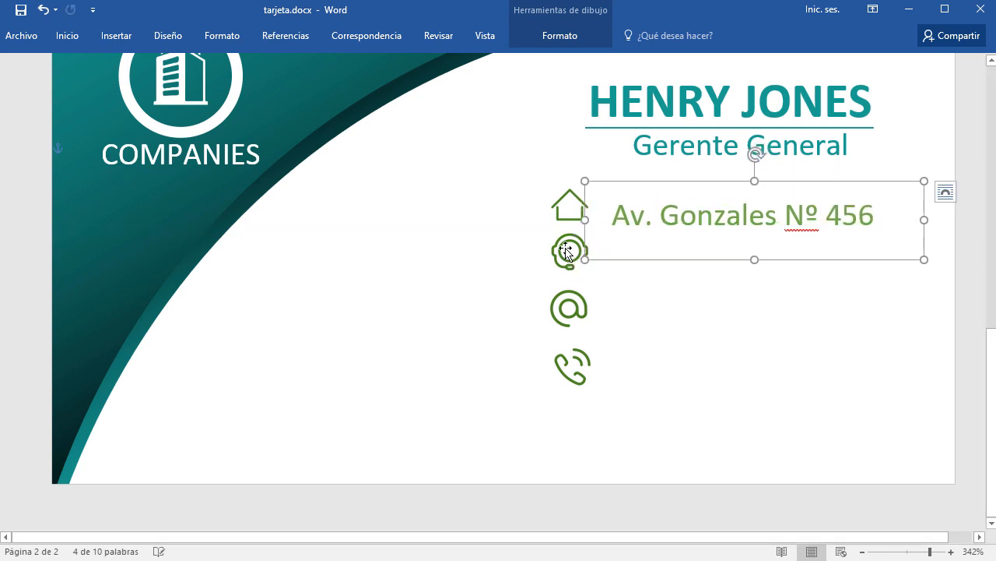
drag(559, 215, 422, 224)
click(667, 218)
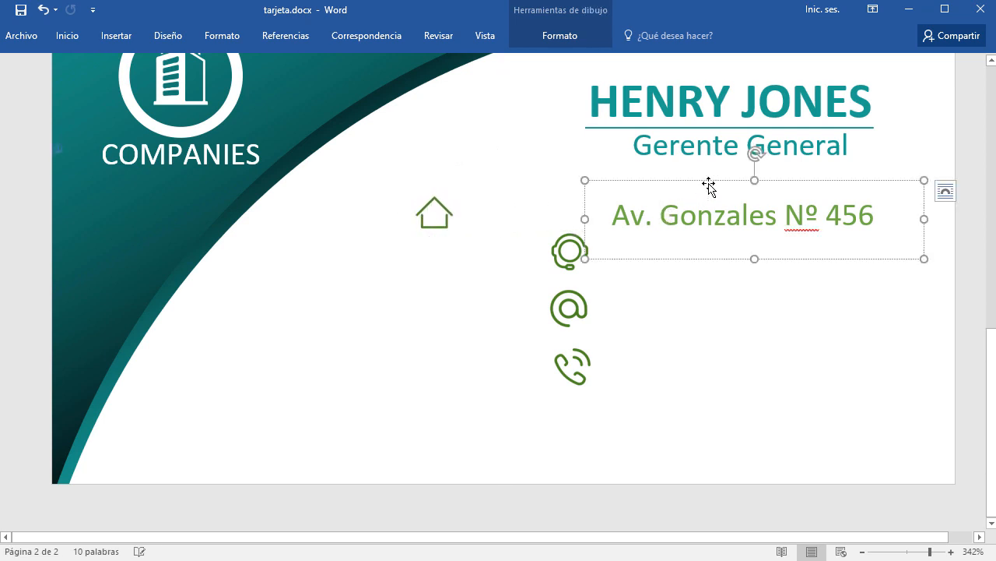
drag(707, 186, 578, 181)
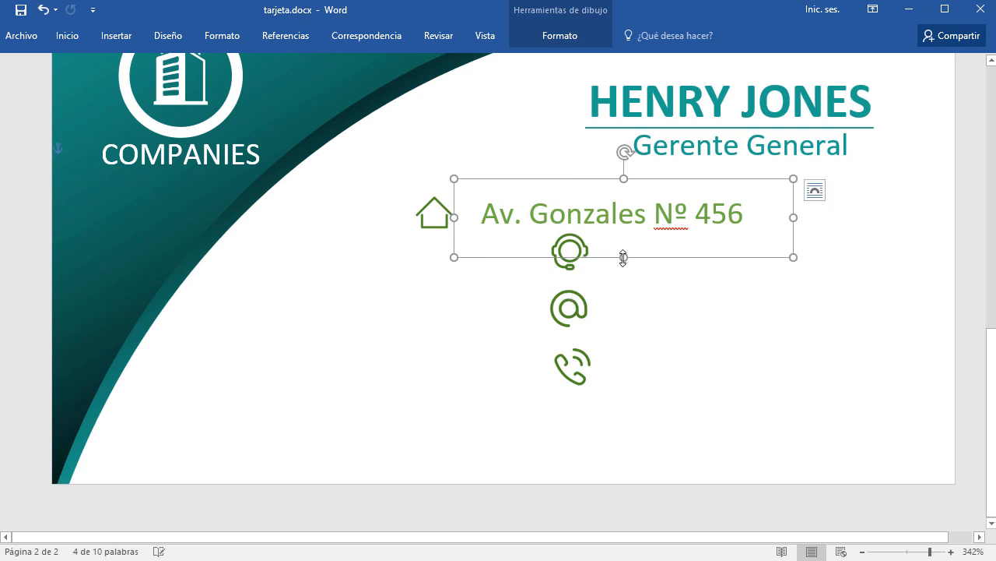
drag(624, 258, 626, 238)
Move the headset, @ and phone icons together beneath the house icon.
click(572, 265)
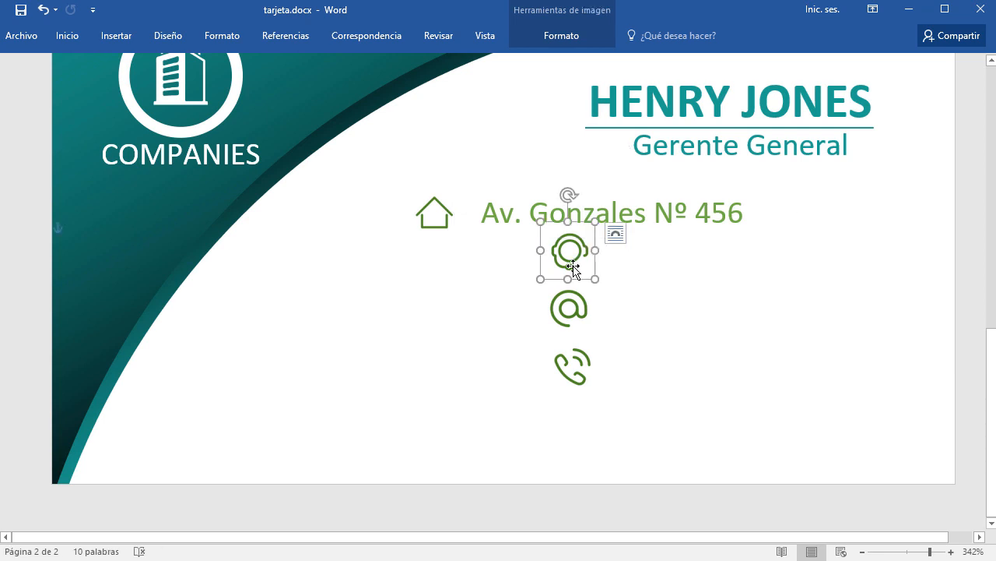
shift+click(570, 310)
shift+click(570, 367)
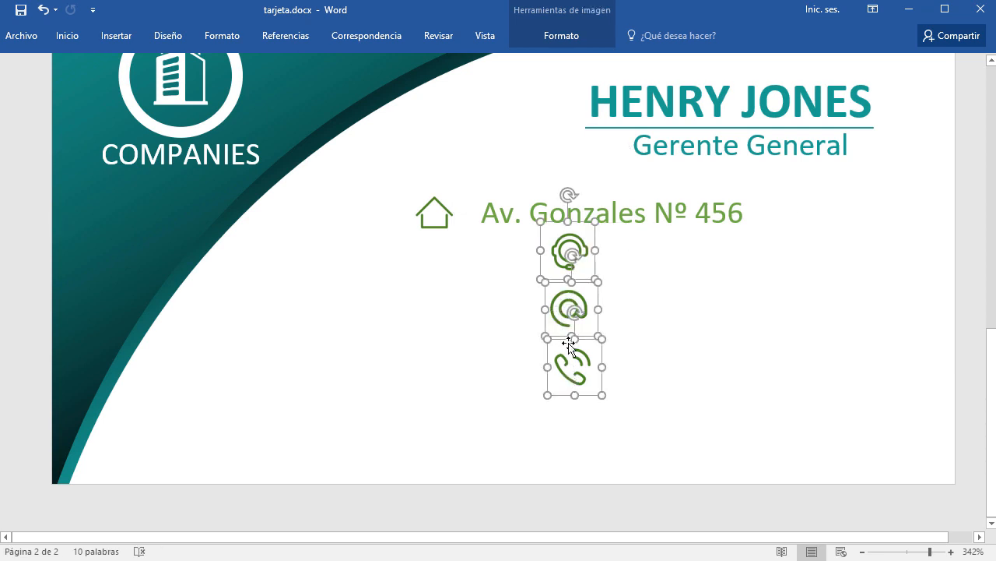
drag(571, 292, 437, 306)
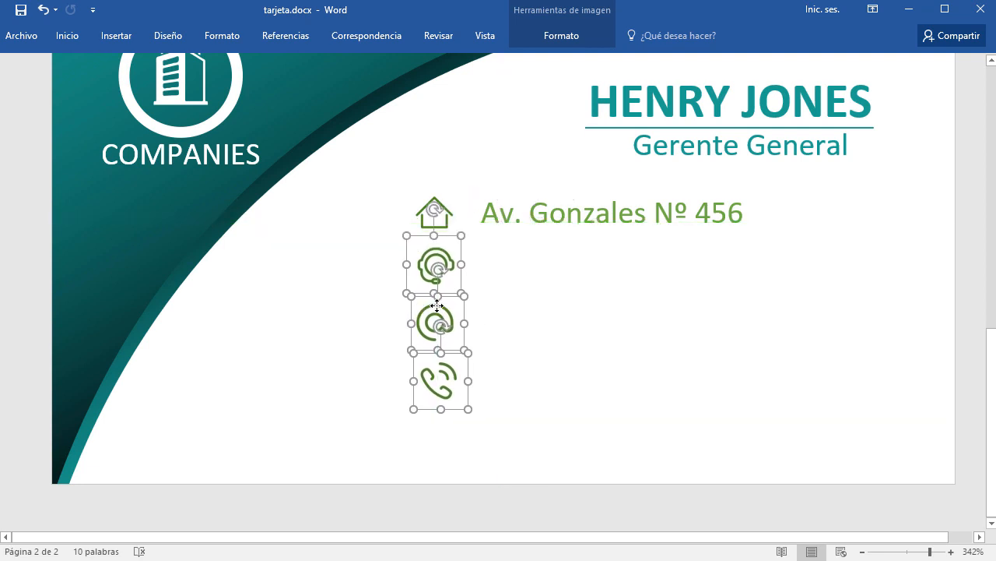
click(537, 314)
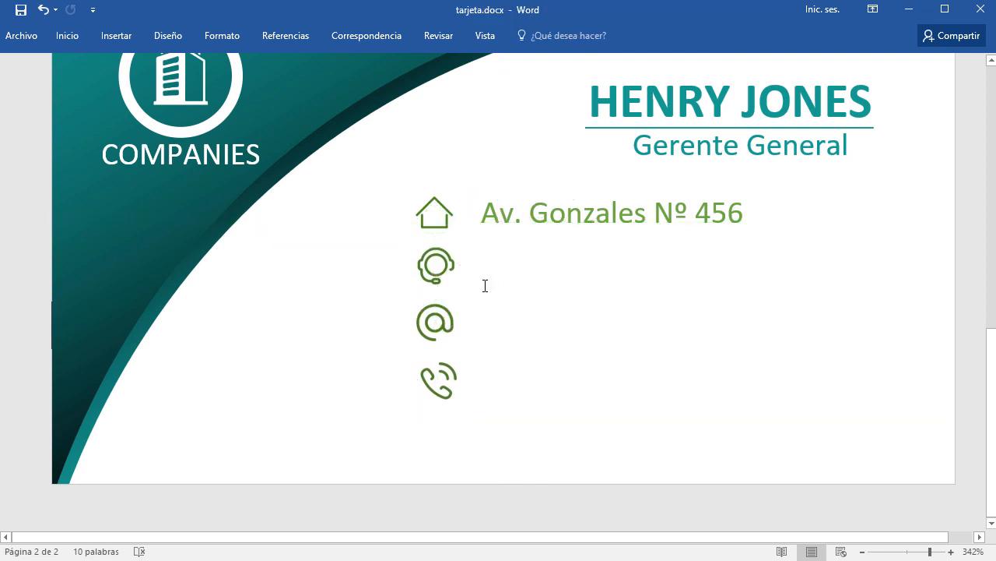
Align the house, headset, @ and phone icons on their left edges.
click(434, 200)
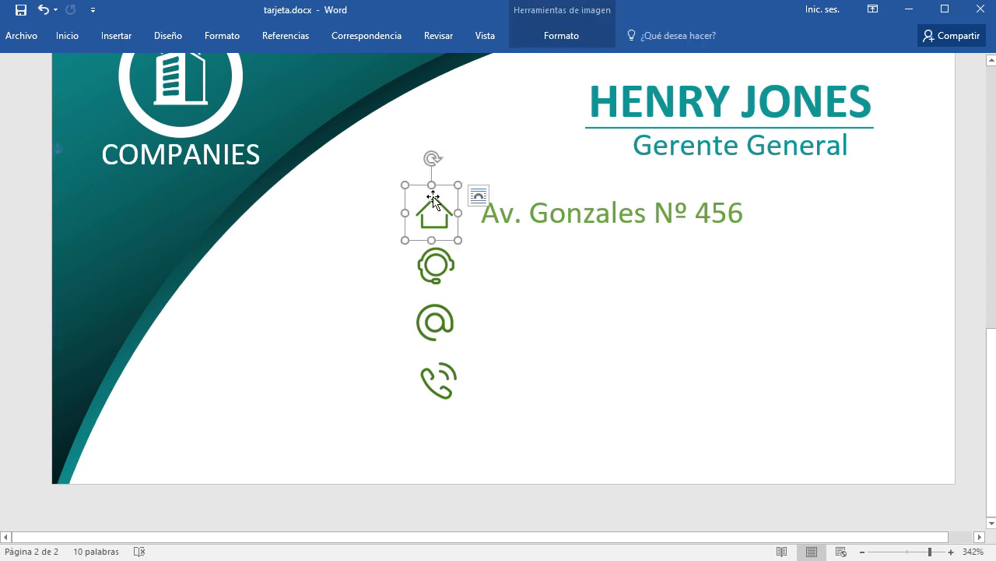
shift+click(420, 264)
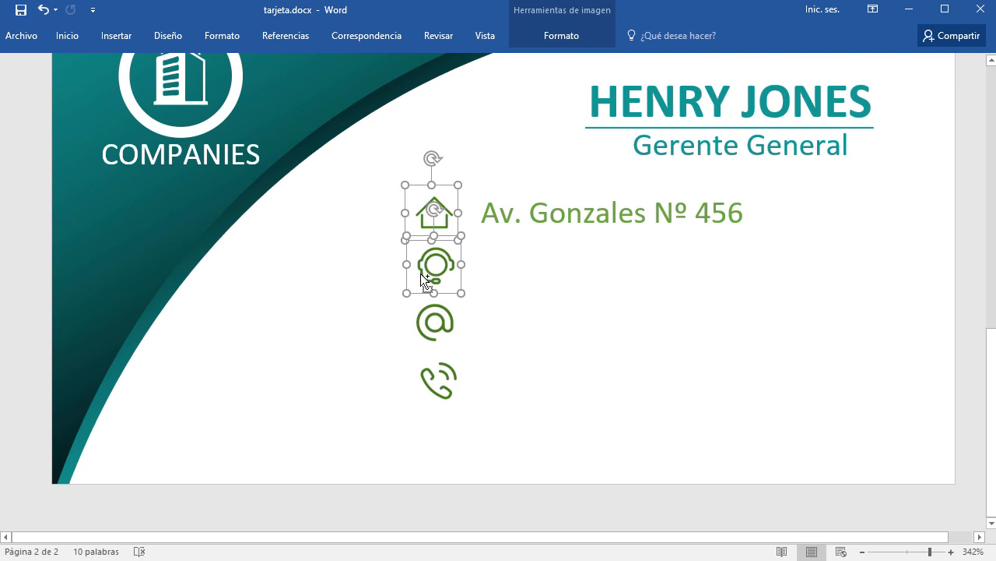
shift+click(430, 319)
shift+click(430, 370)
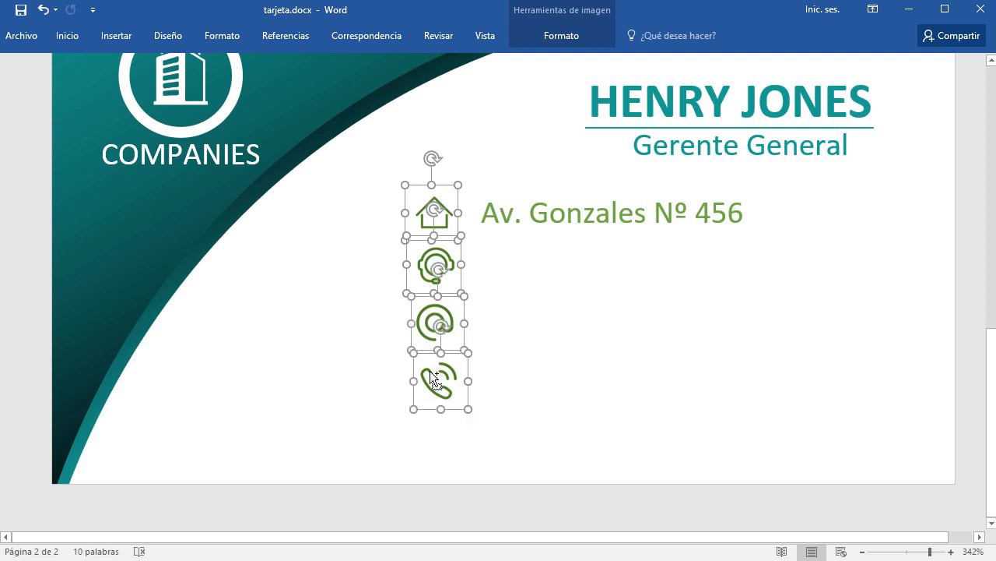
click(559, 44)
click(749, 95)
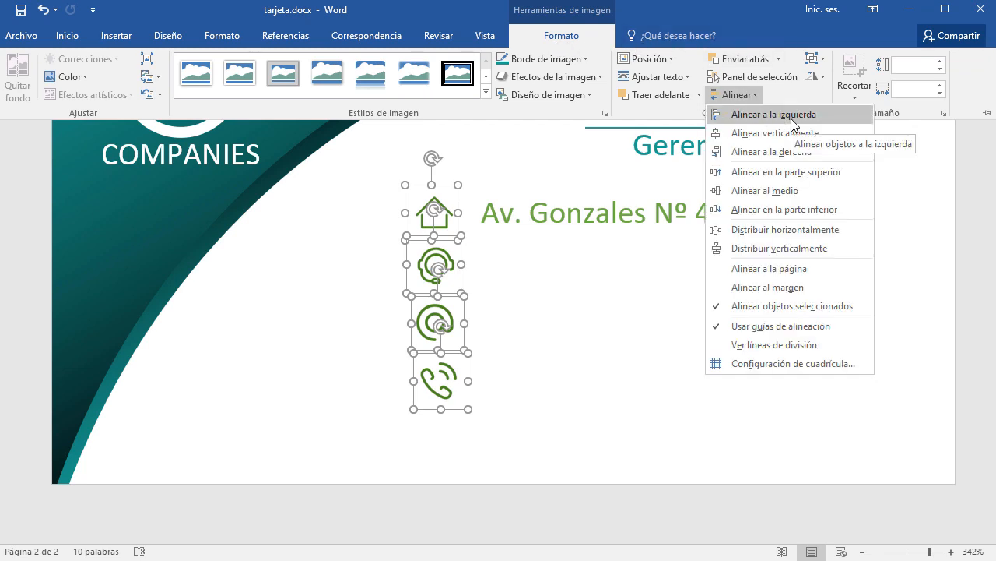
click(793, 125)
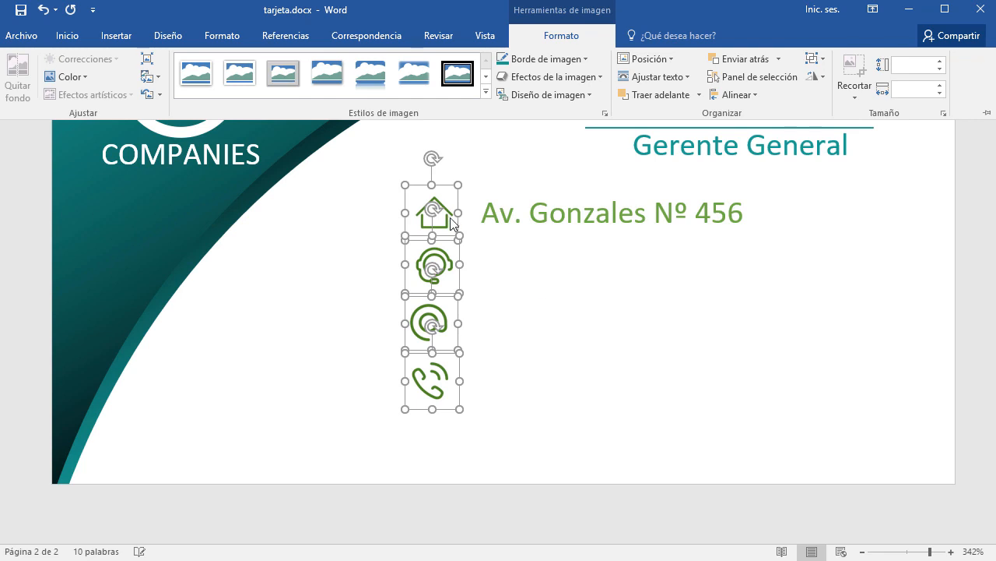
key(ctrl+F1)
click(590, 357)
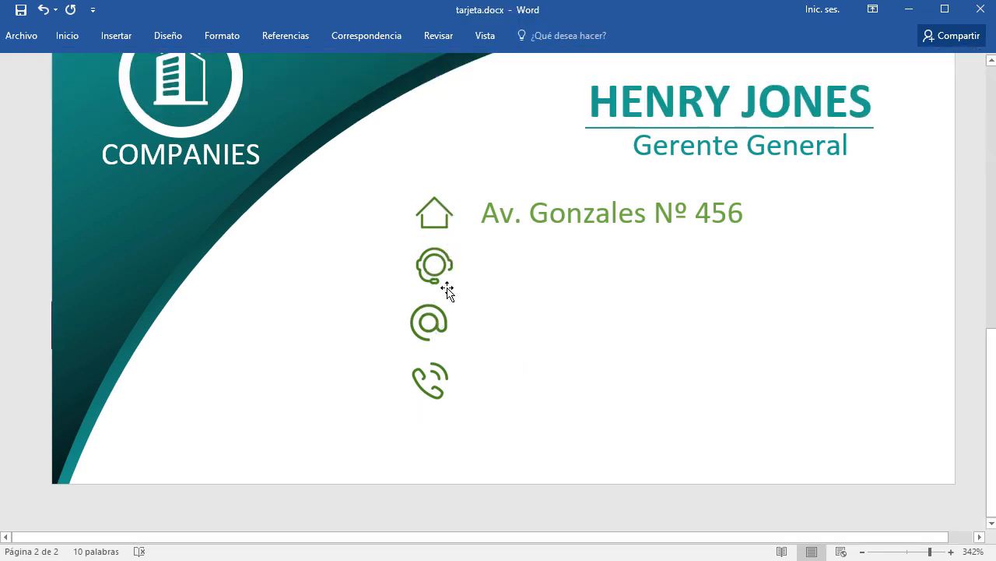
Nudge the @ icon slightly right and the phone icon down for even spacing.
click(438, 311)
drag(437, 311, 443, 313)
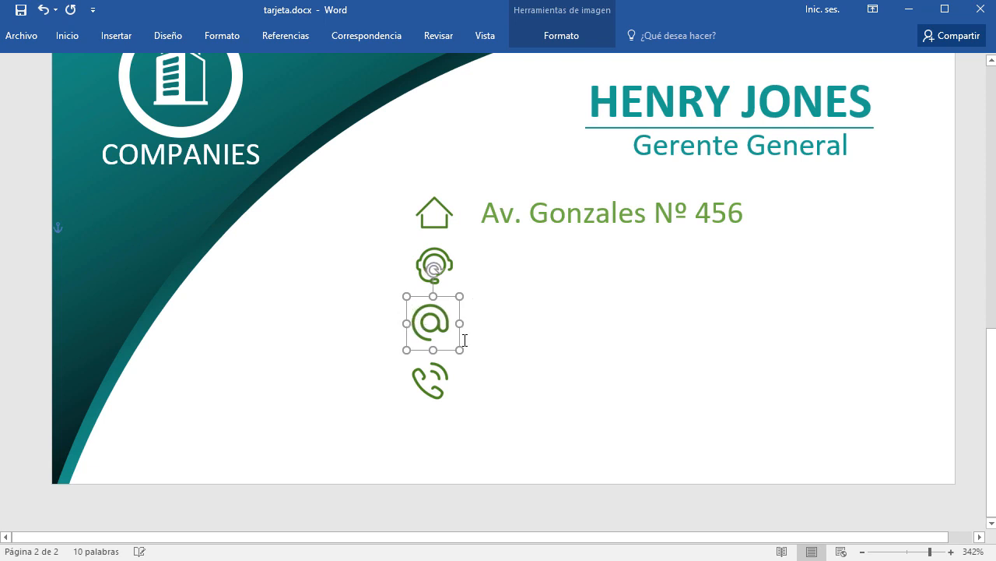
click(443, 372)
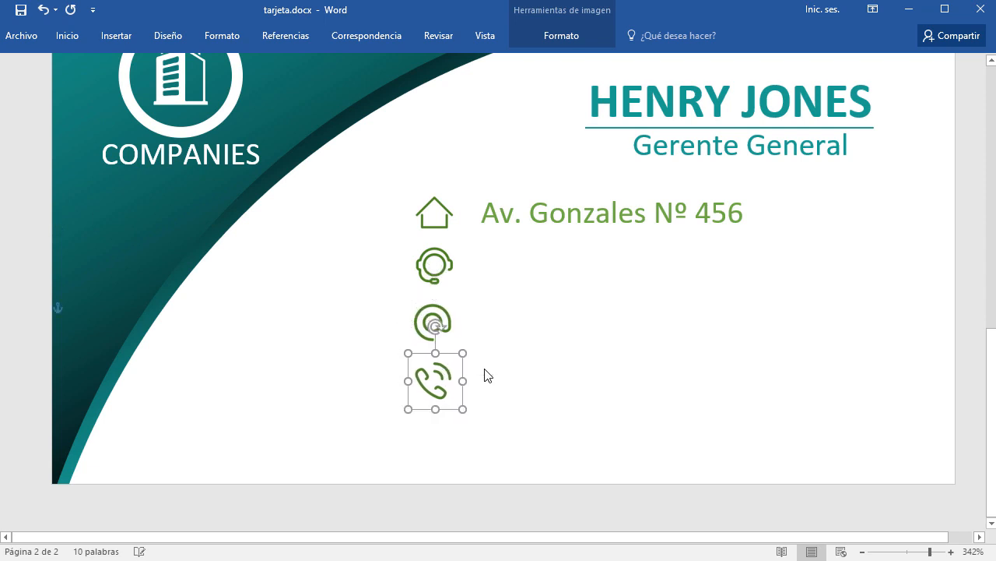
click(444, 285)
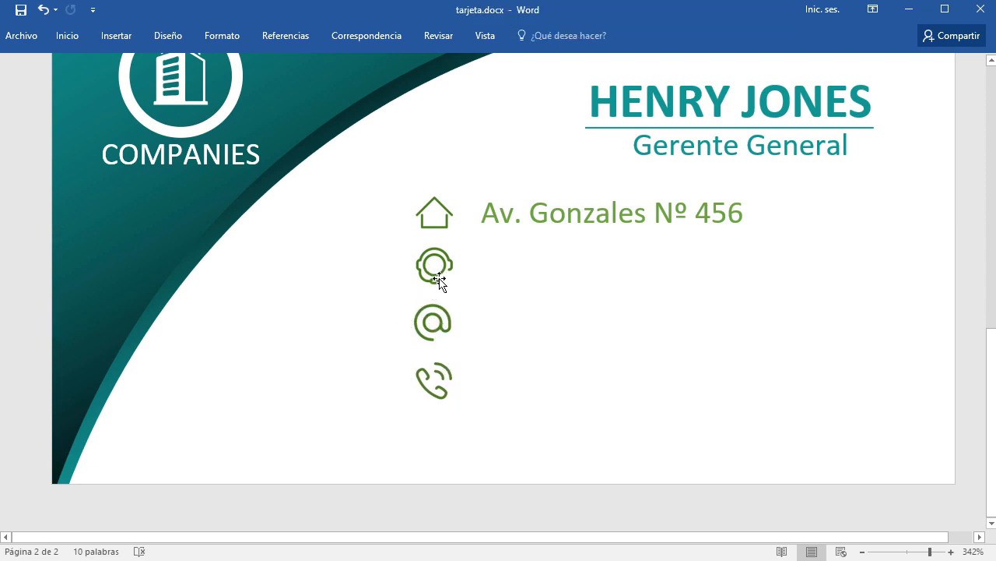
click(445, 282)
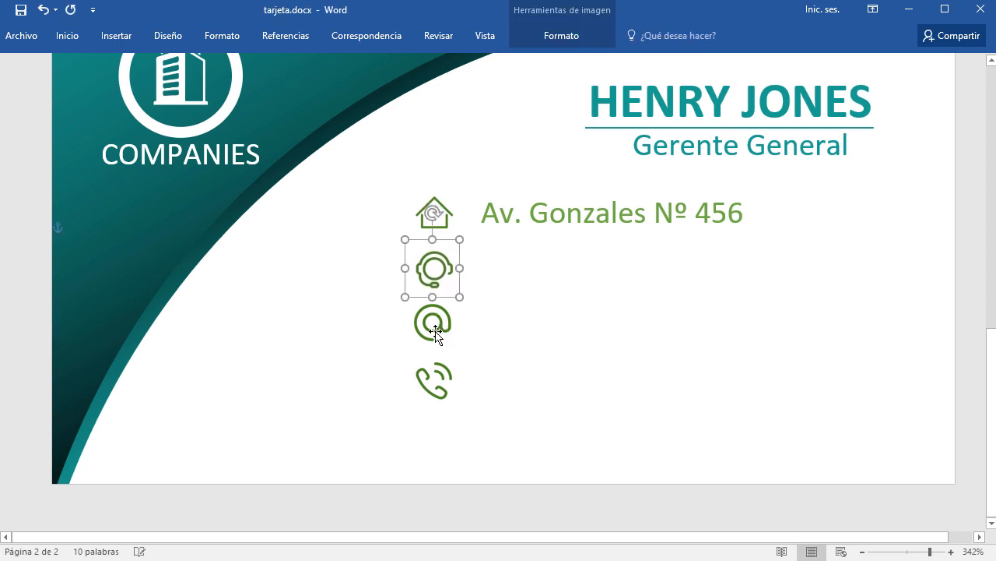
click(439, 328)
click(445, 396)
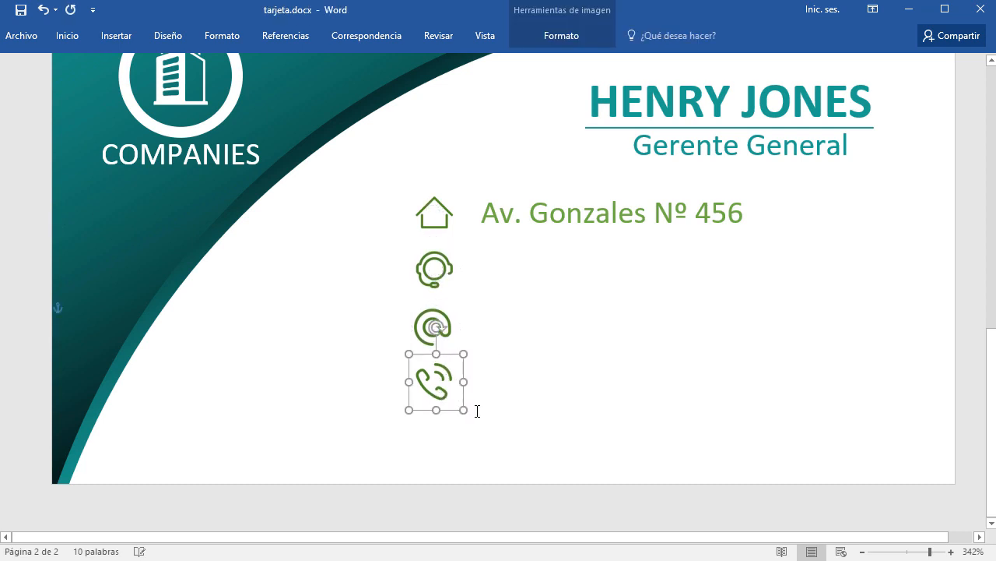
key(Down)
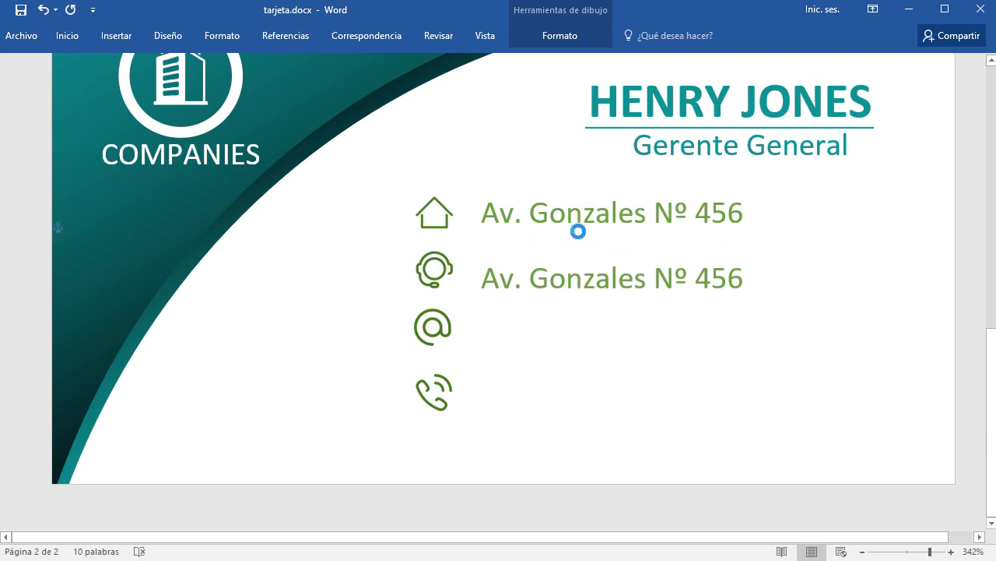
Copy the address line beside the headset icon and replace it with the office phone number.
drag(578, 231, 576, 224)
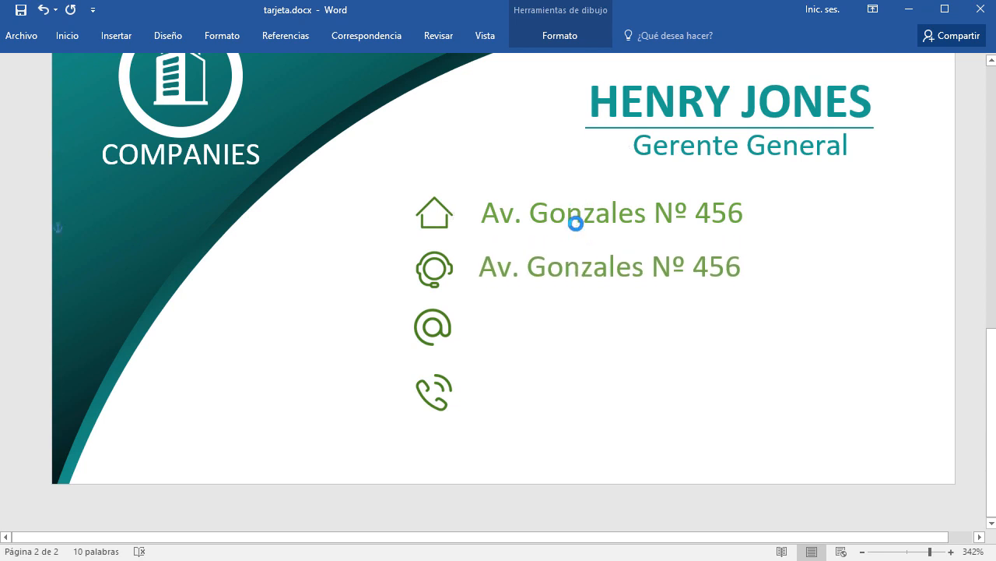
click(563, 265)
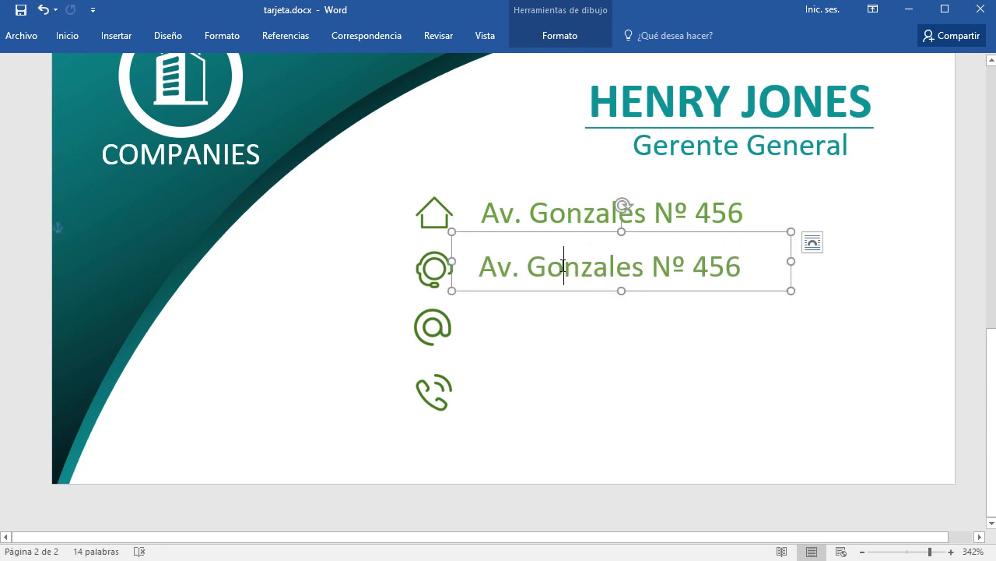
triple_click(563, 266)
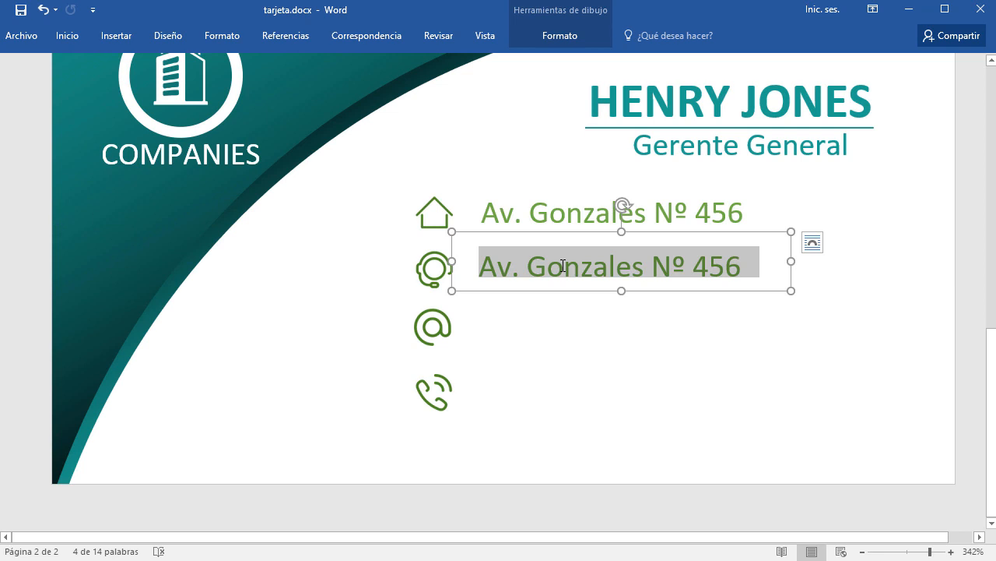
text(Tel)
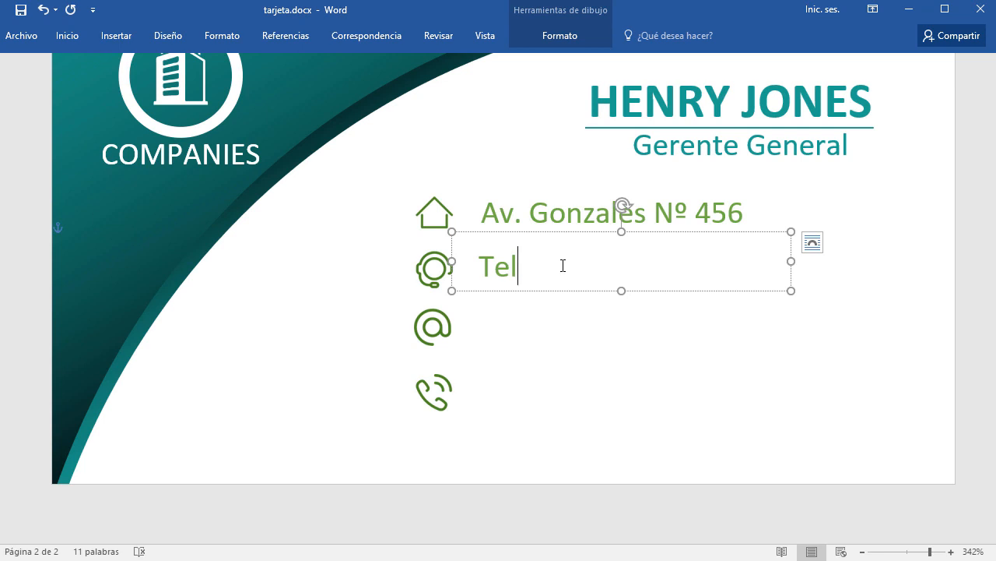
key(BackSpace)
key(BackSpace)
key(BackSpace)
text(/)
key(BackSpace)
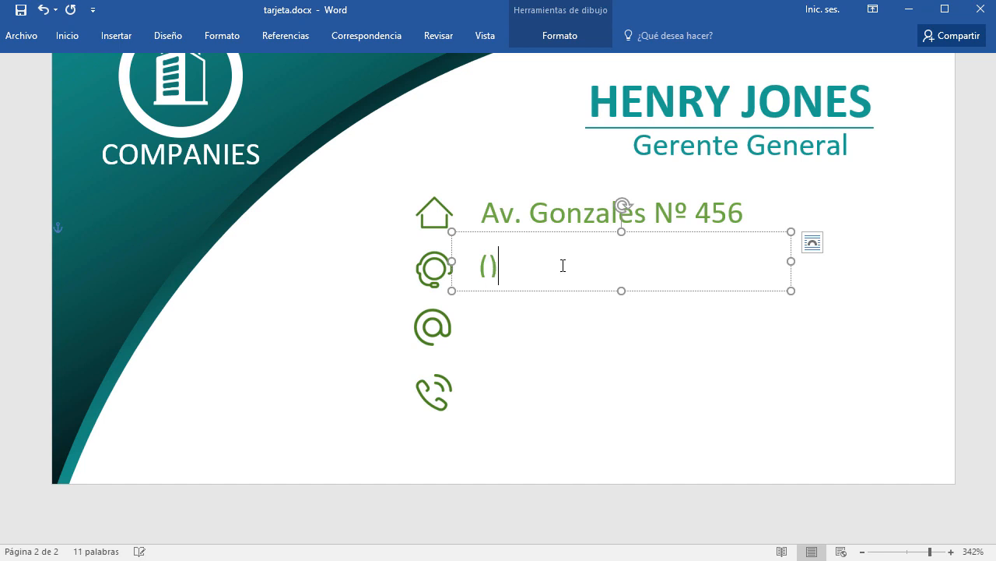
key(Left)
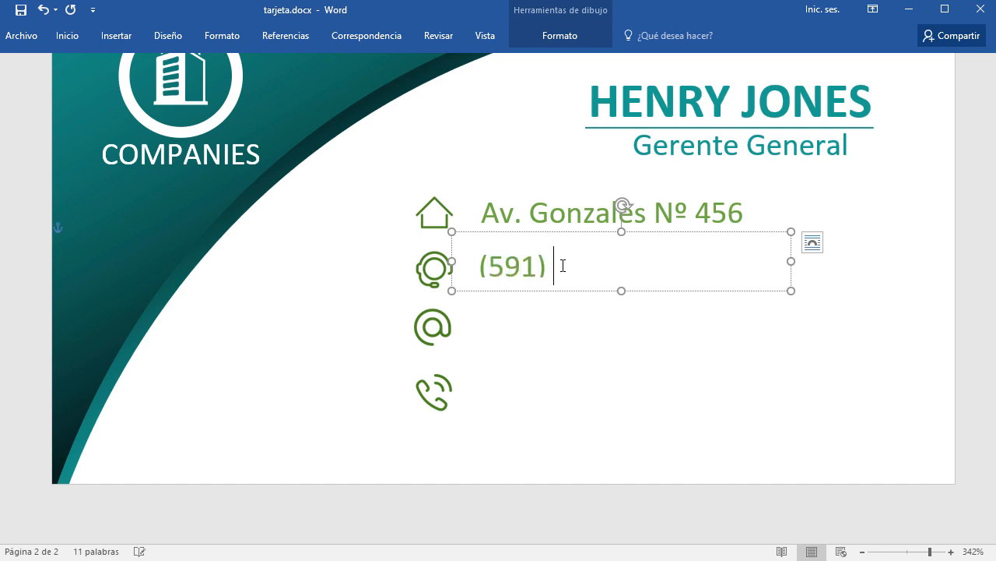
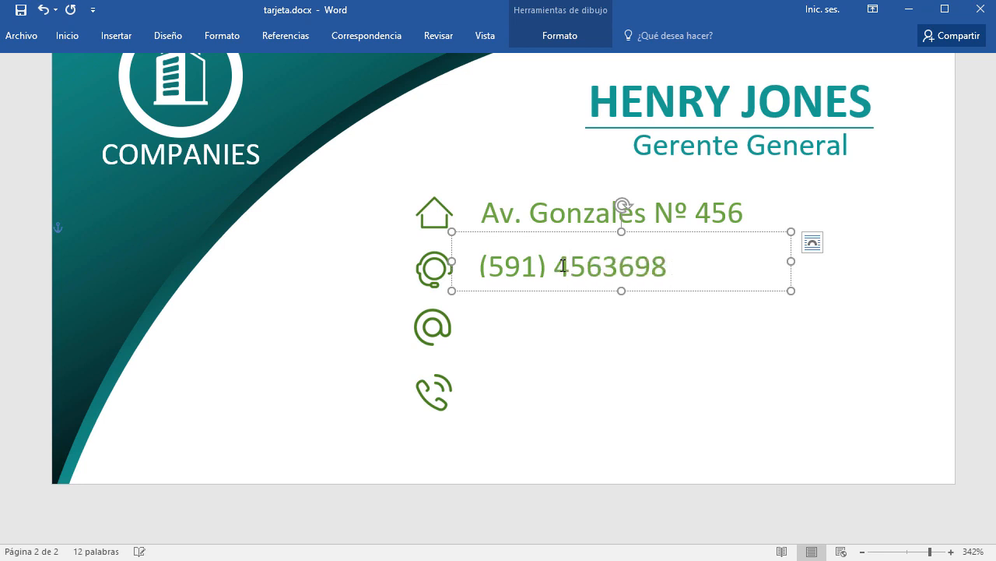
Copy the phone line beside the phone icon and change it to the mobile number.
click(674, 236)
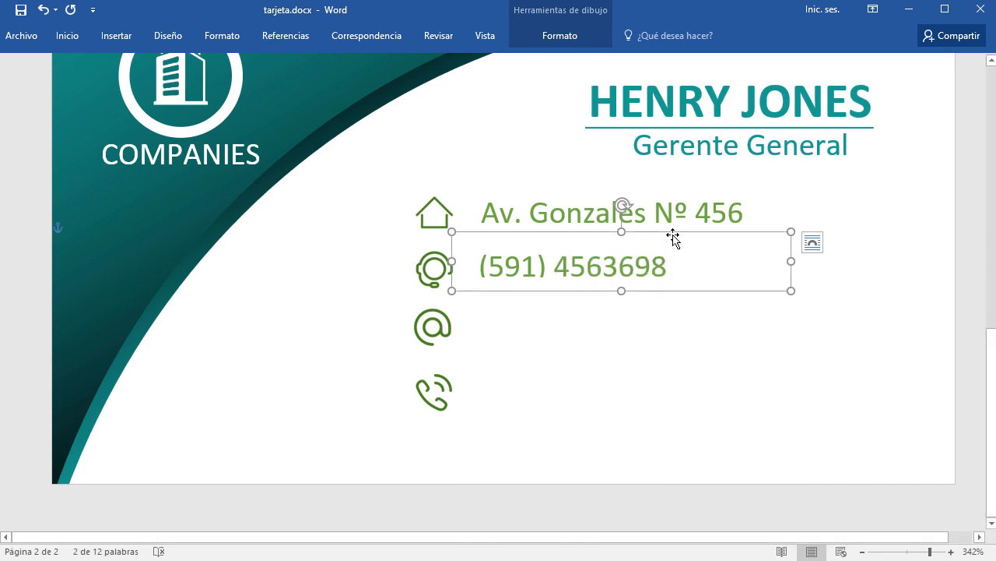
drag(674, 235, 666, 361)
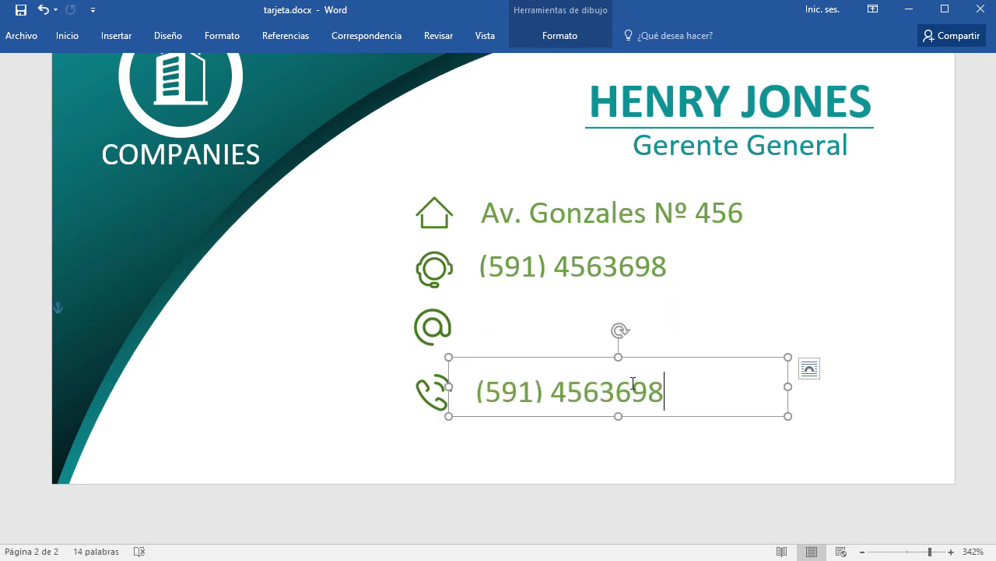
key(BackSpace)
key(BackSpace)
key(BackSpace)
key(BackSpace)
key(BackSpace)
key(BackSpace)
key(BackSpace)
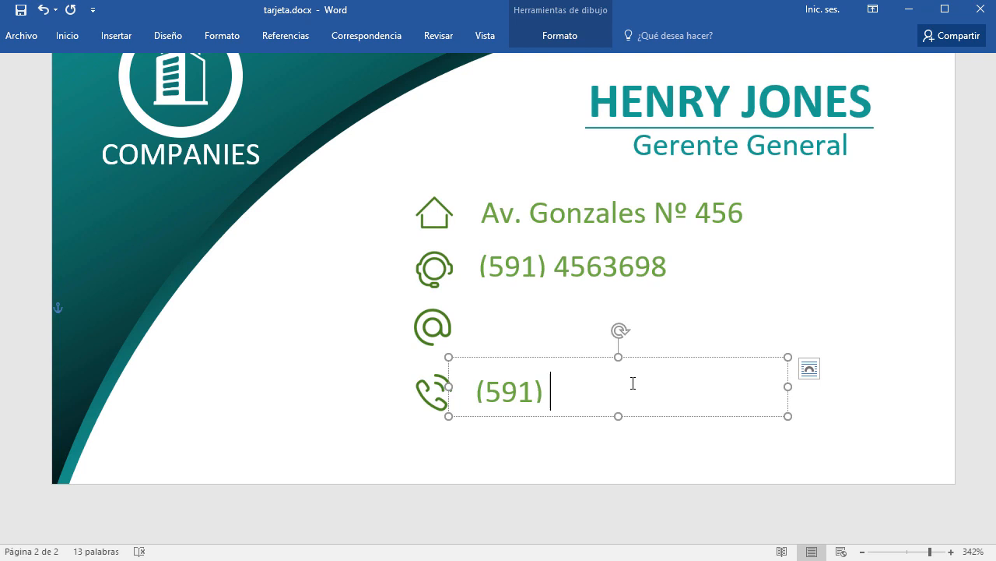
key(BackSpace)
key(BackSpace)
key(BackSpace)
key(BackSpace)
key(BackSpace)
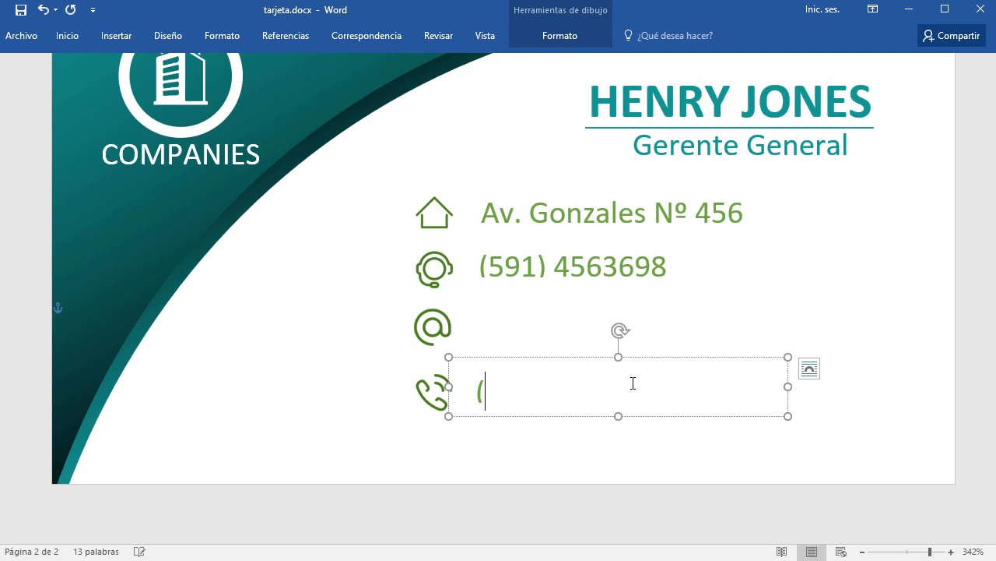
text(7059)
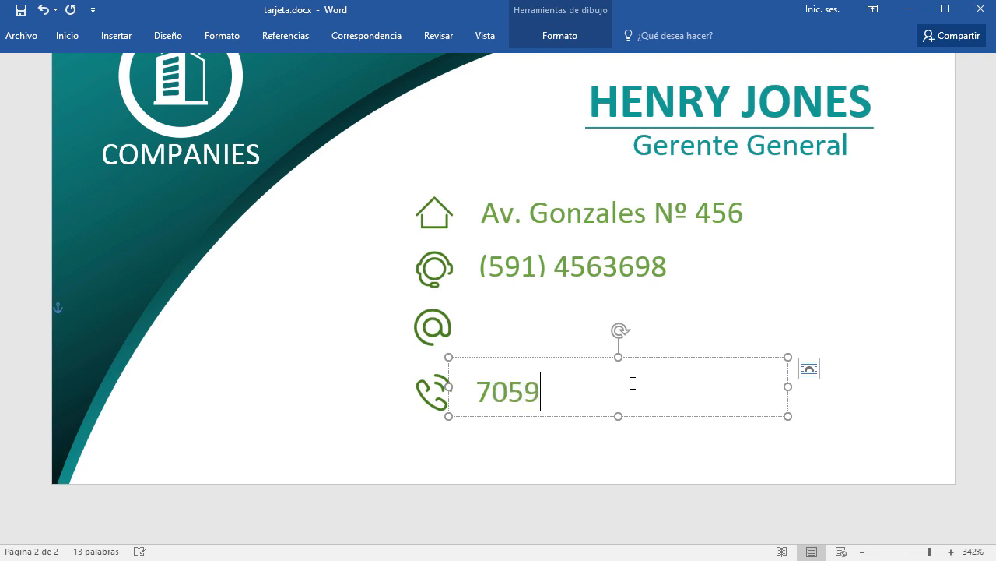
text(8758)
key(BackSpace)
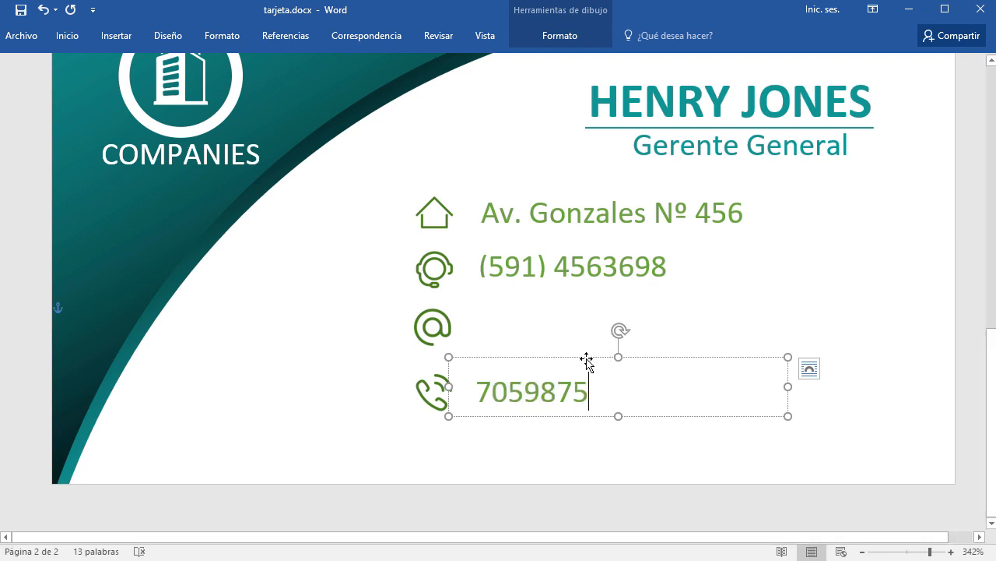
Add a copy beside the @ icon containing the company e-mail address, enlarging the box to fit.
drag(587, 359, 590, 308)
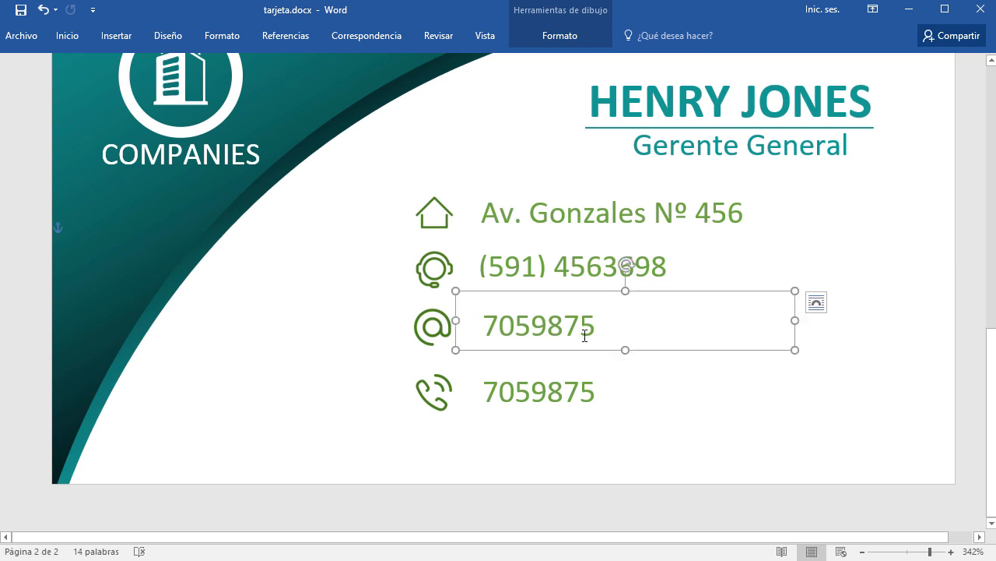
double_click(584, 335)
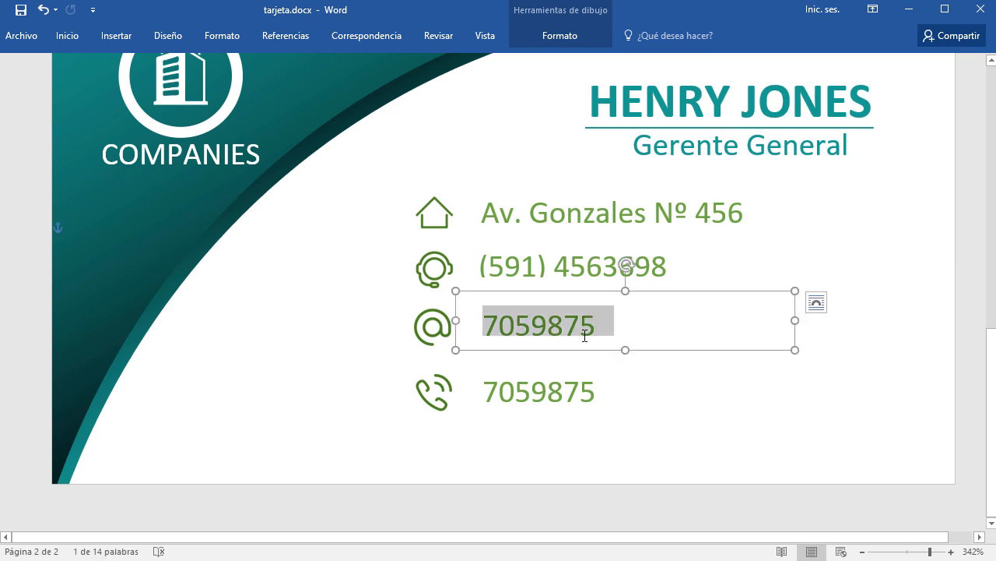
text(info@miempresa.co)
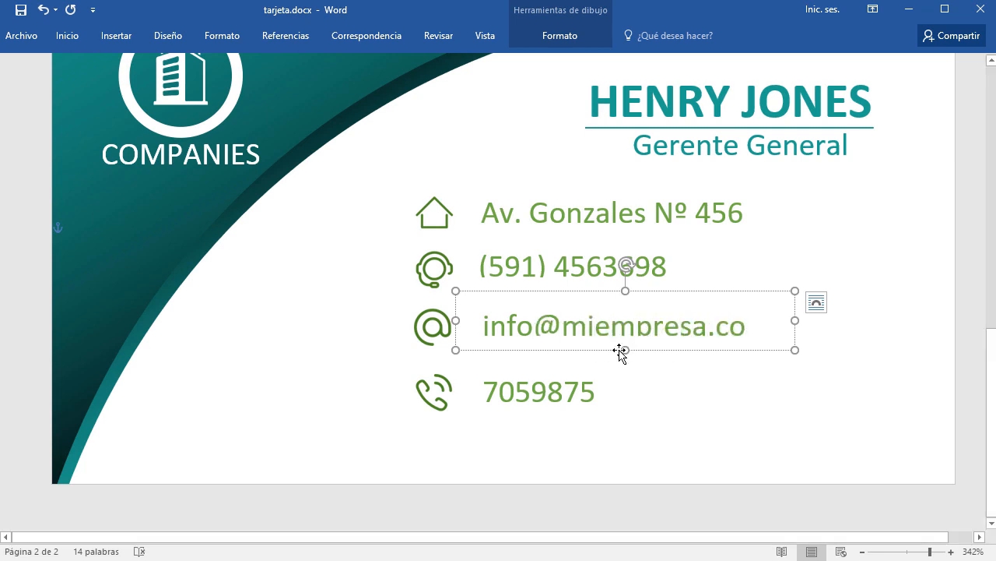
drag(620, 352, 622, 358)
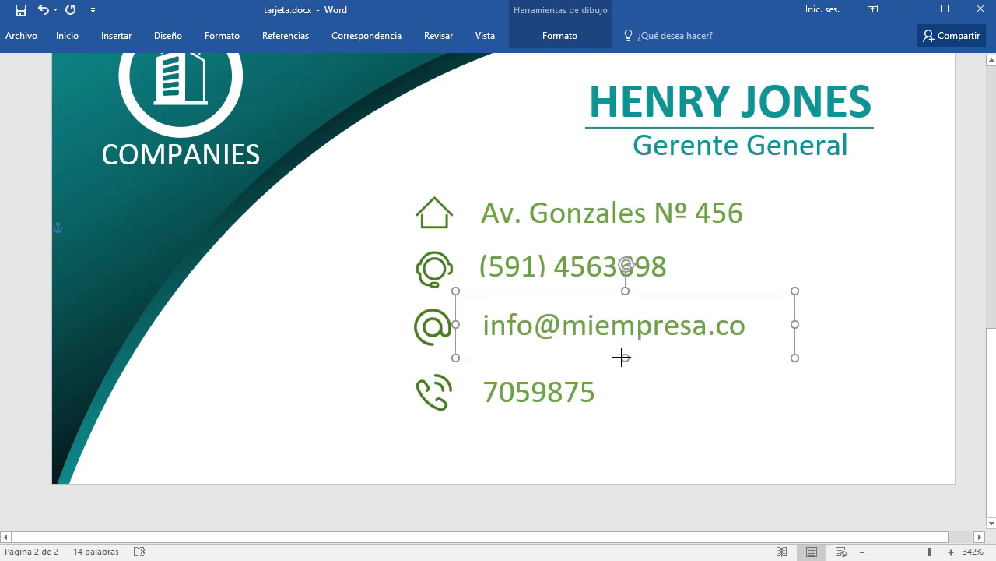
click(917, 460)
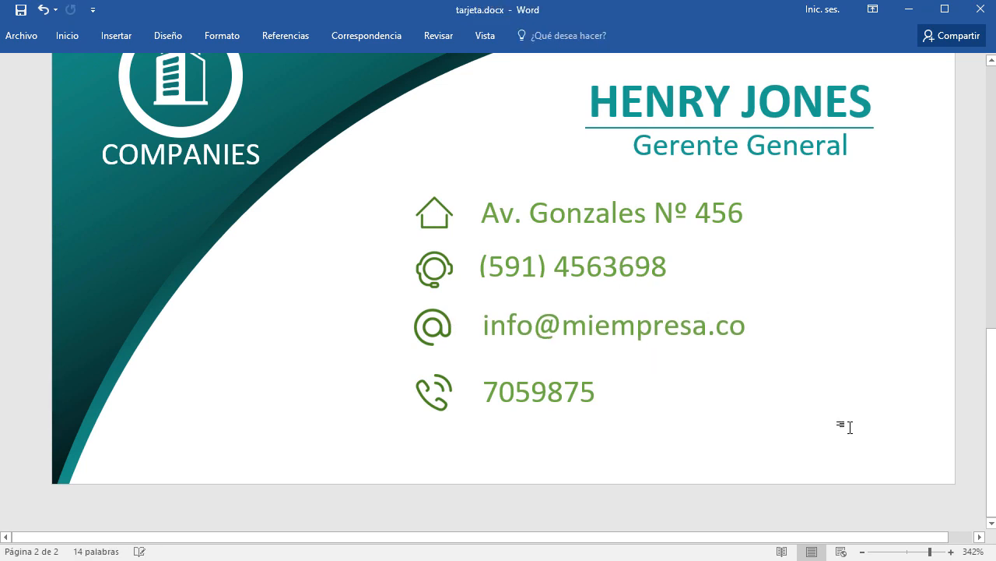
Zoom out to show both card sides, then select the back card's address text box.
ctrl+scroll(783, 366, down, 15)
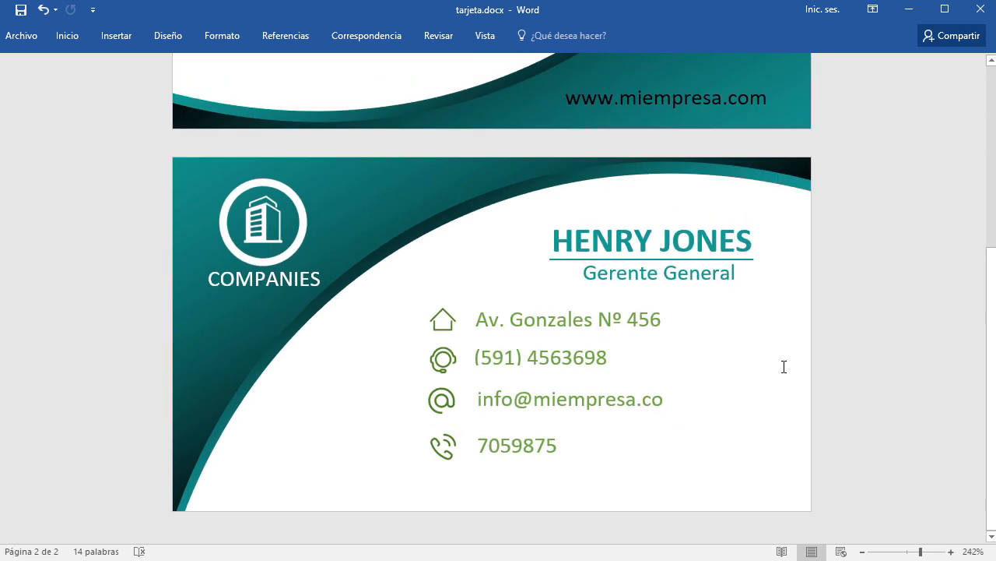
ctrl+scroll(784, 367, down, 5)
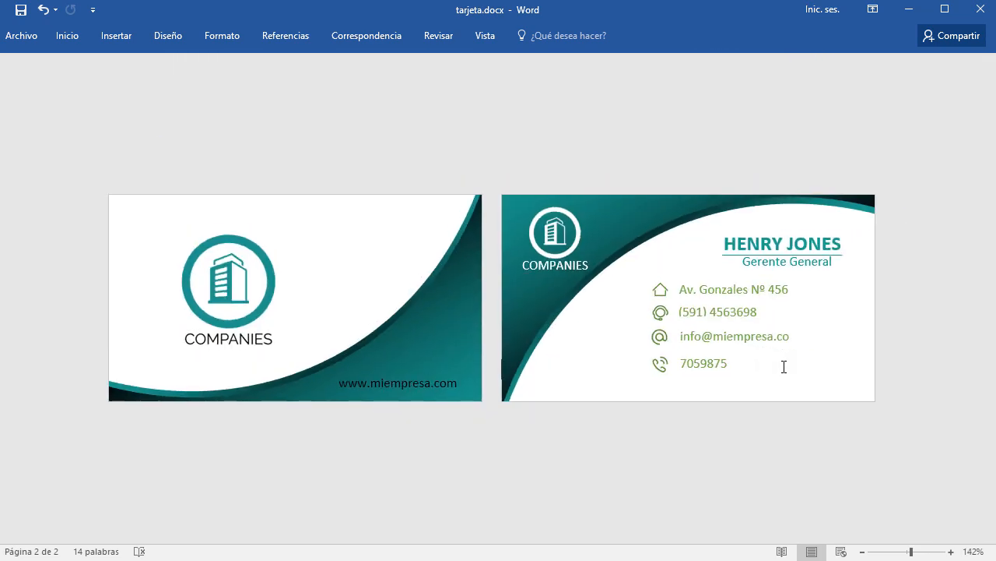
ctrl+scroll(784, 366, up, 1)
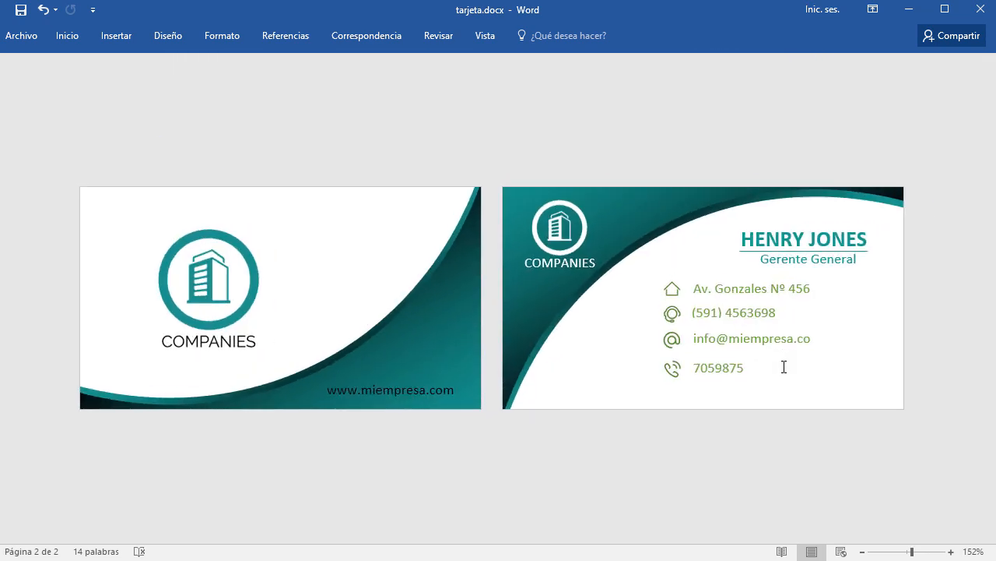
click(727, 290)
click(732, 275)
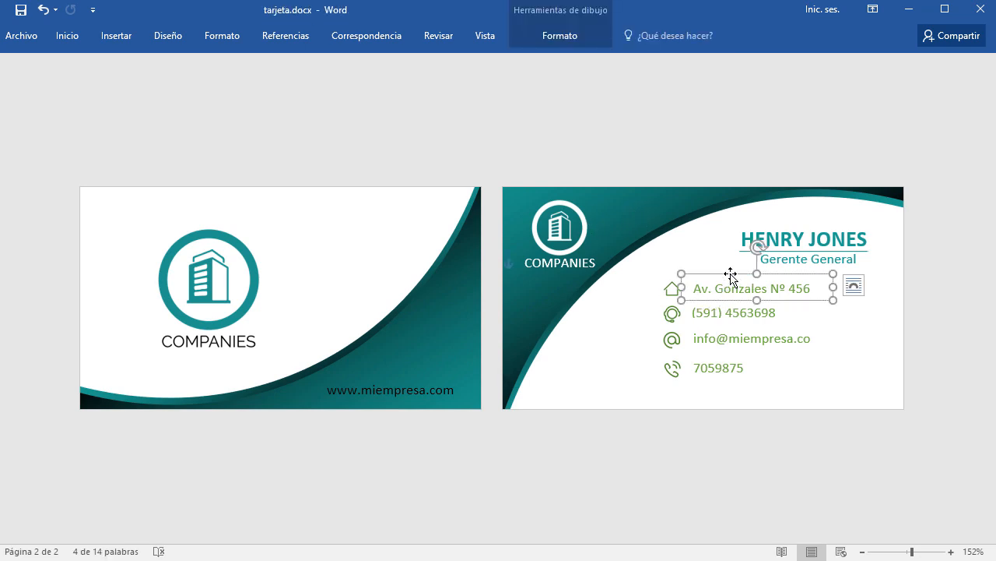
Select the address, office phone, e-mail and mobile text boxes together.
shift+click(720, 314)
click(807, 315)
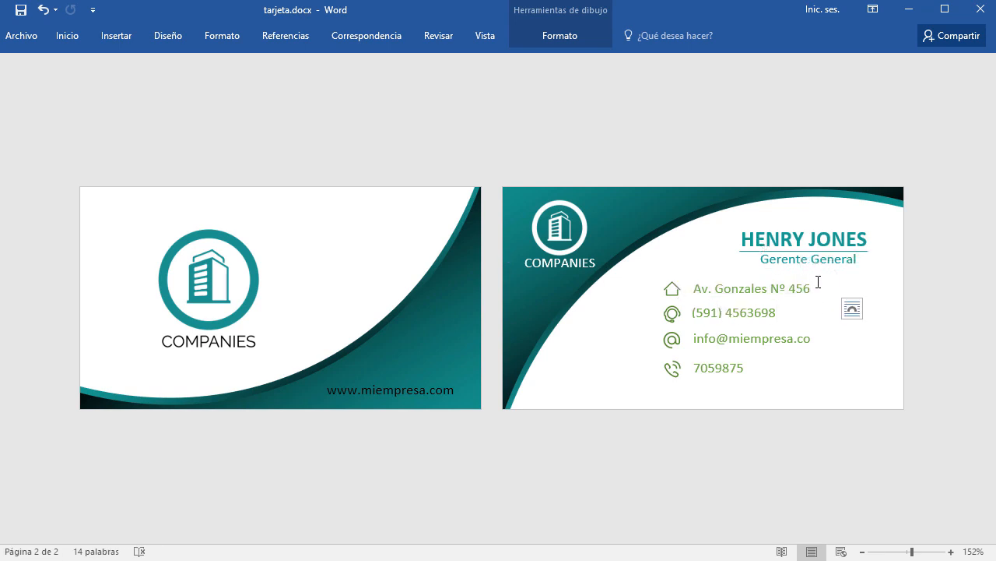
click(809, 276)
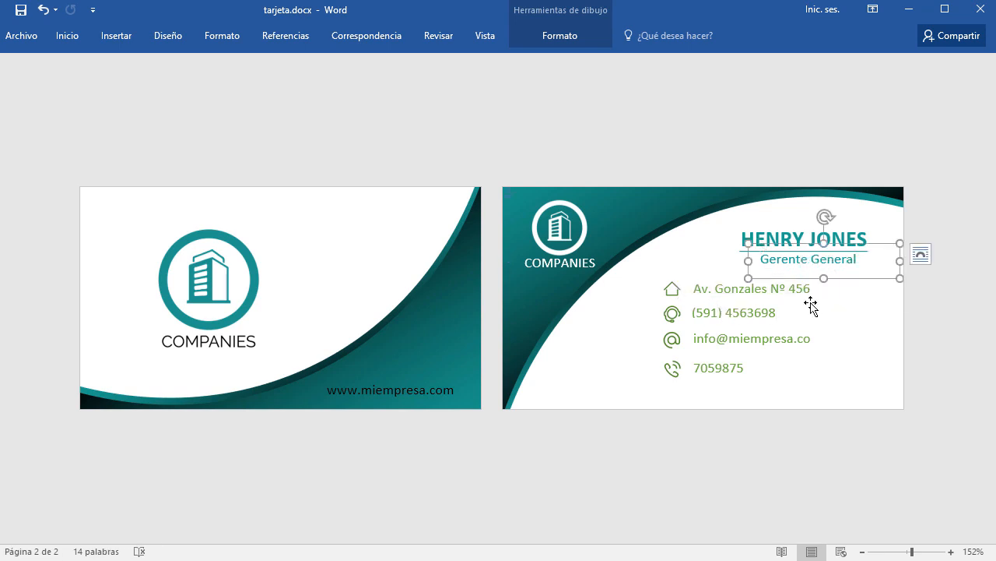
click(921, 255)
click(716, 287)
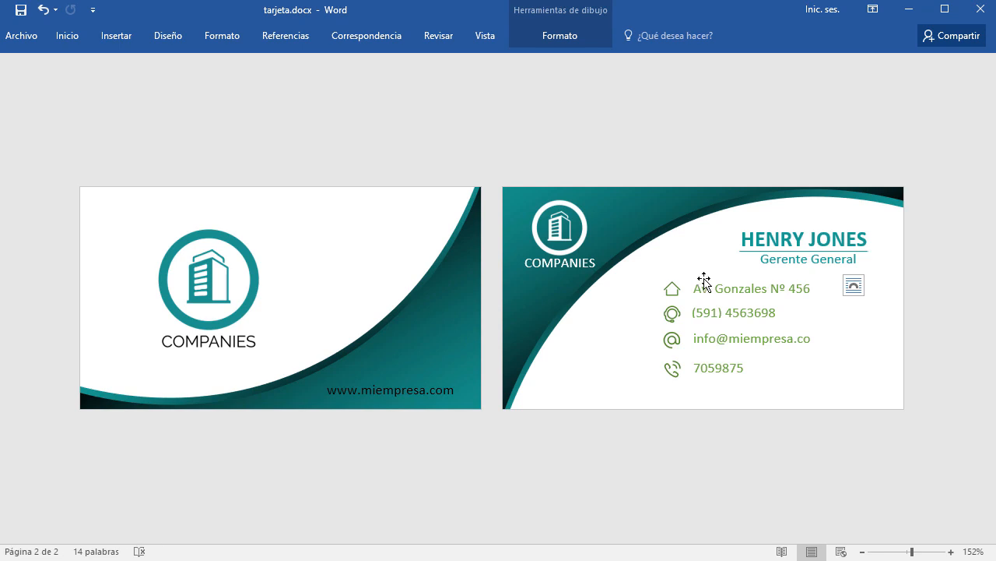
click(704, 279)
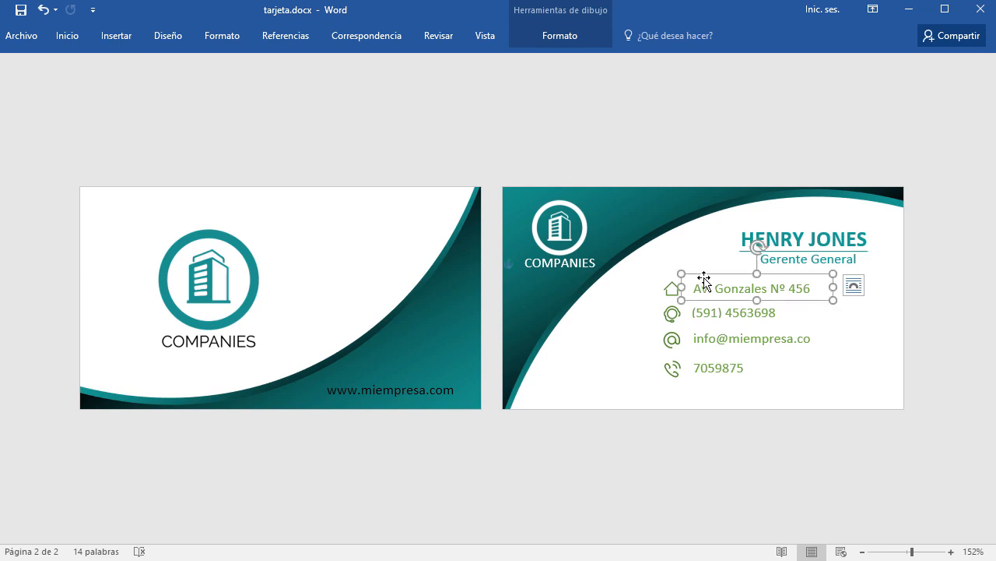
shift+click(706, 319)
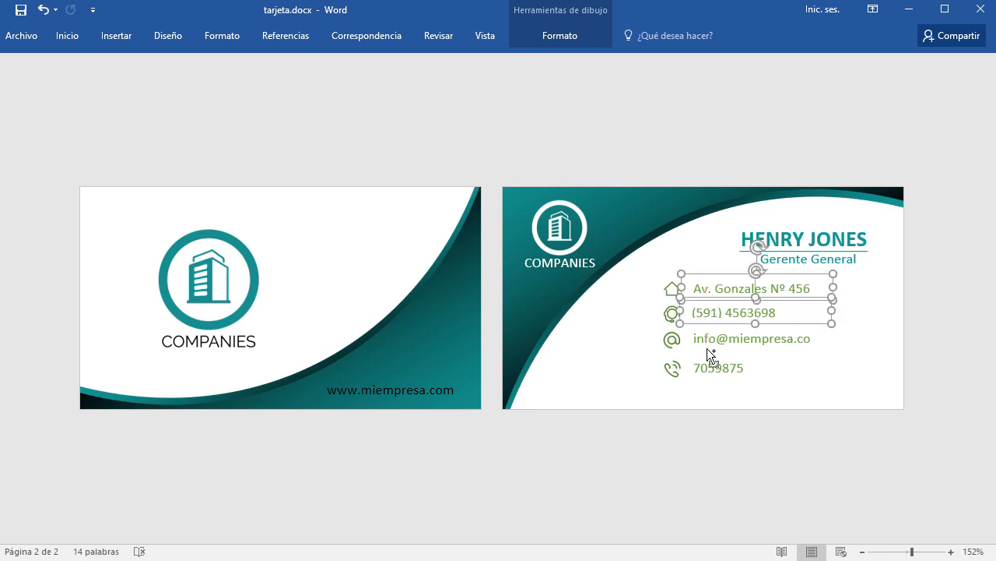
shift+click(708, 348)
shift+click(714, 374)
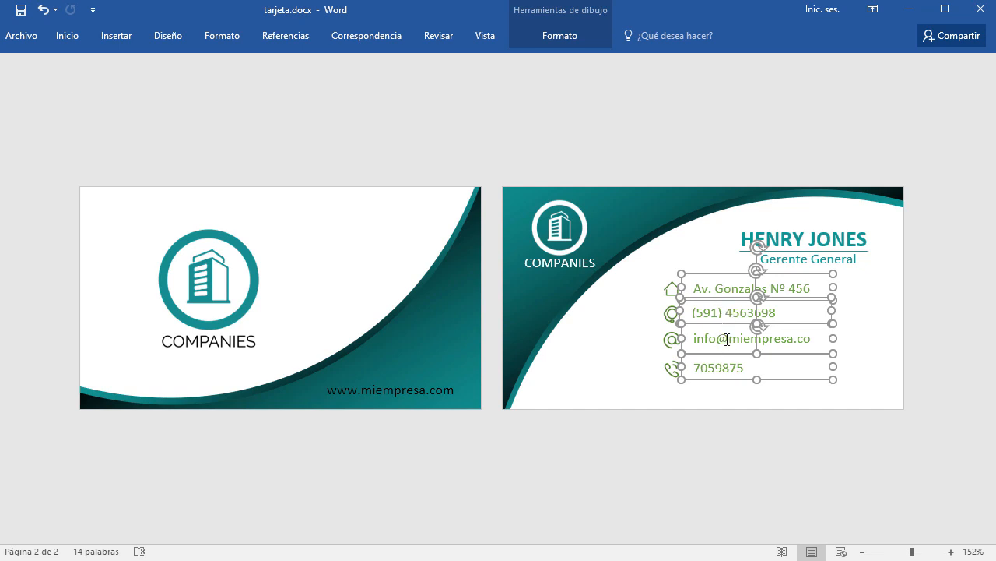
Set their font colour to Verde, Énfasis 6, Oscuro 50%.
click(78, 37)
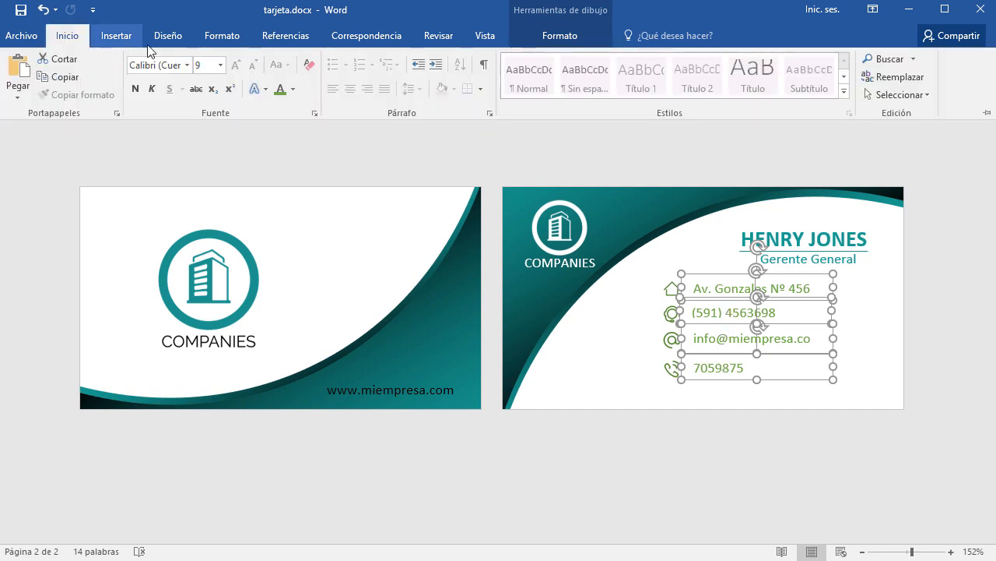
click(294, 89)
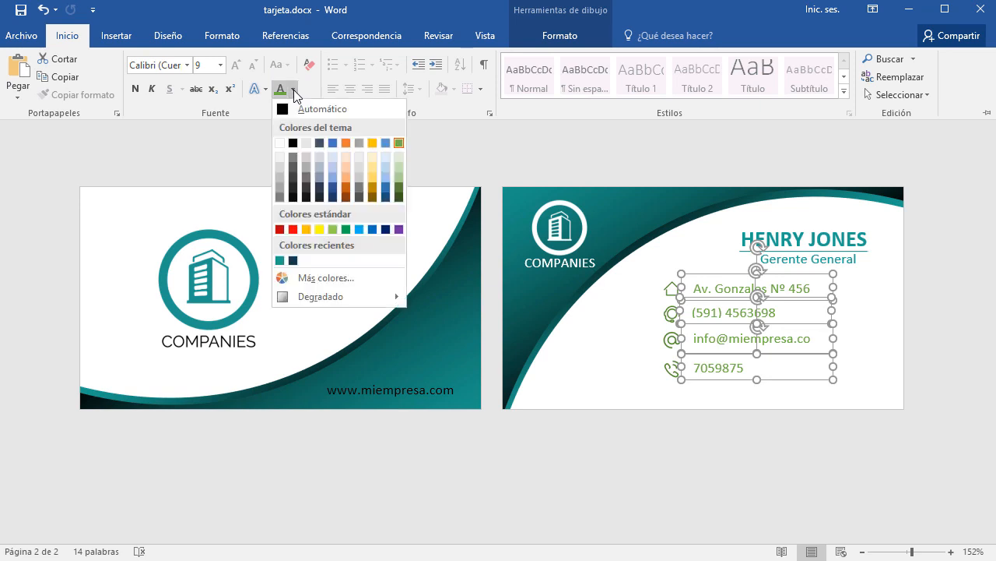
click(400, 199)
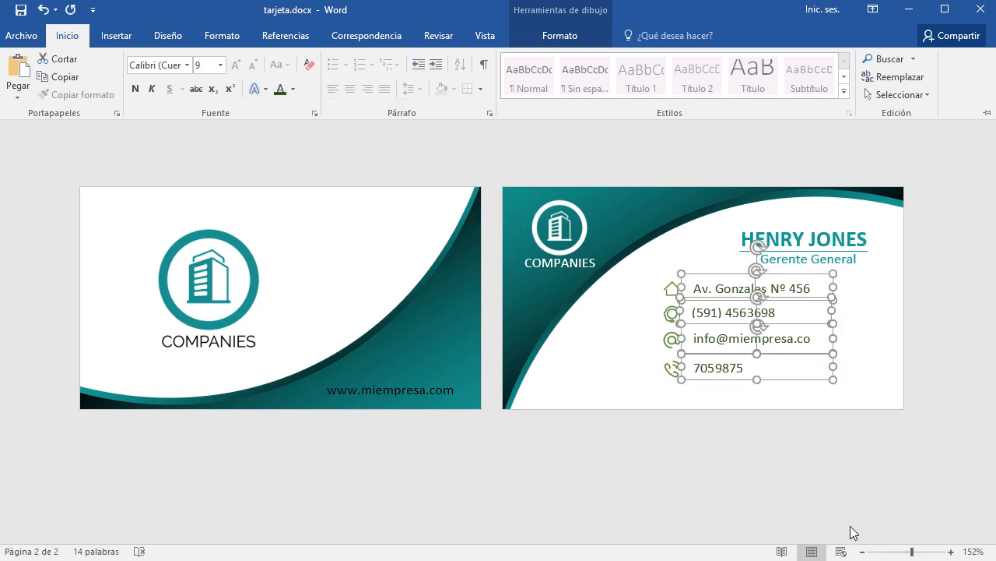
click(293, 88)
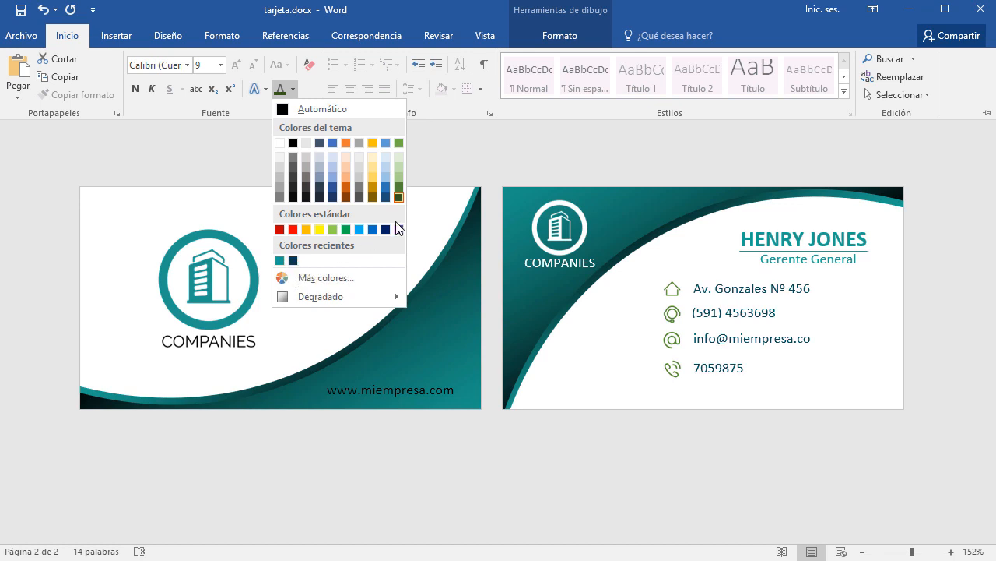
click(399, 198)
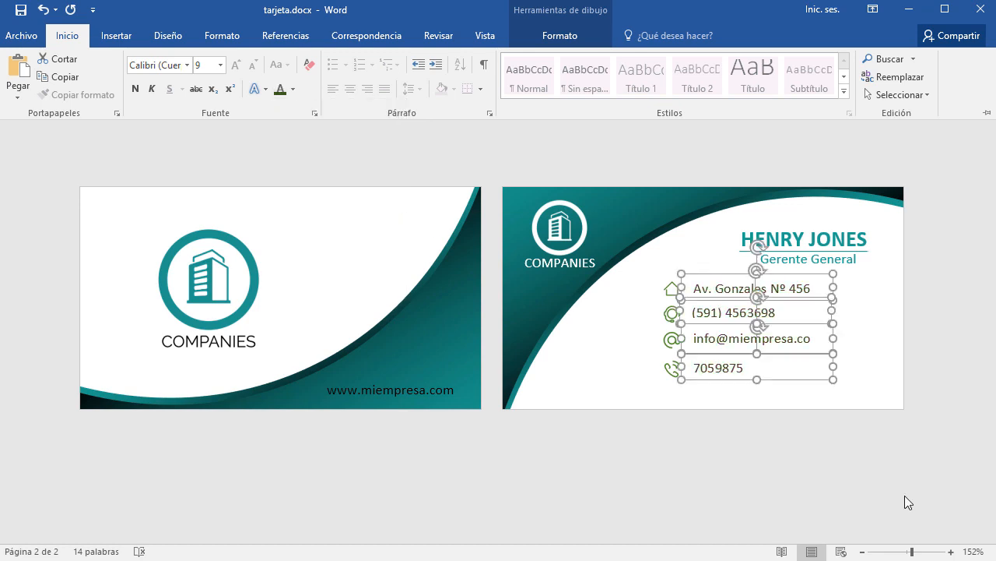
key(ctrl+F1)
click(880, 485)
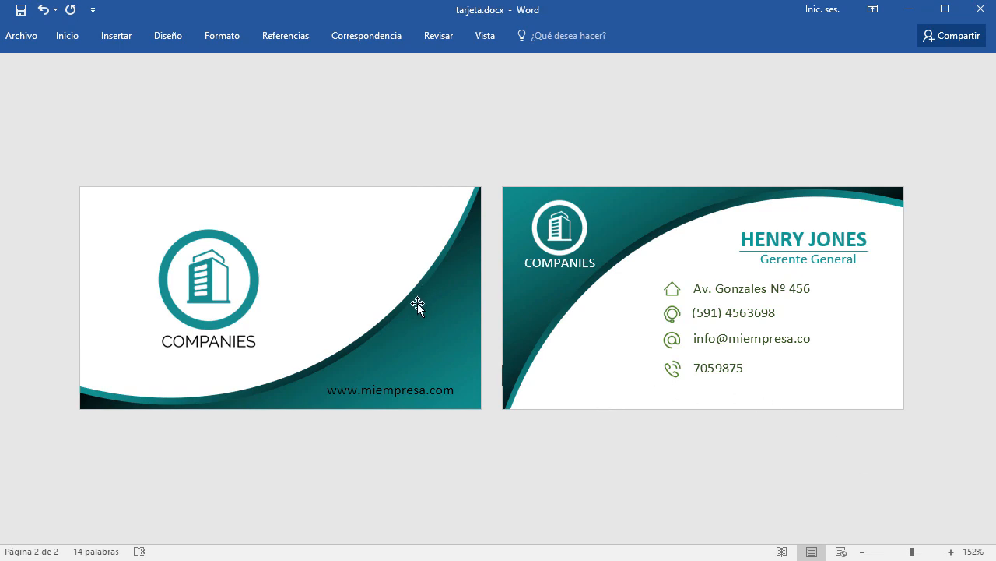
Colour the front card's web address text white.
click(414, 396)
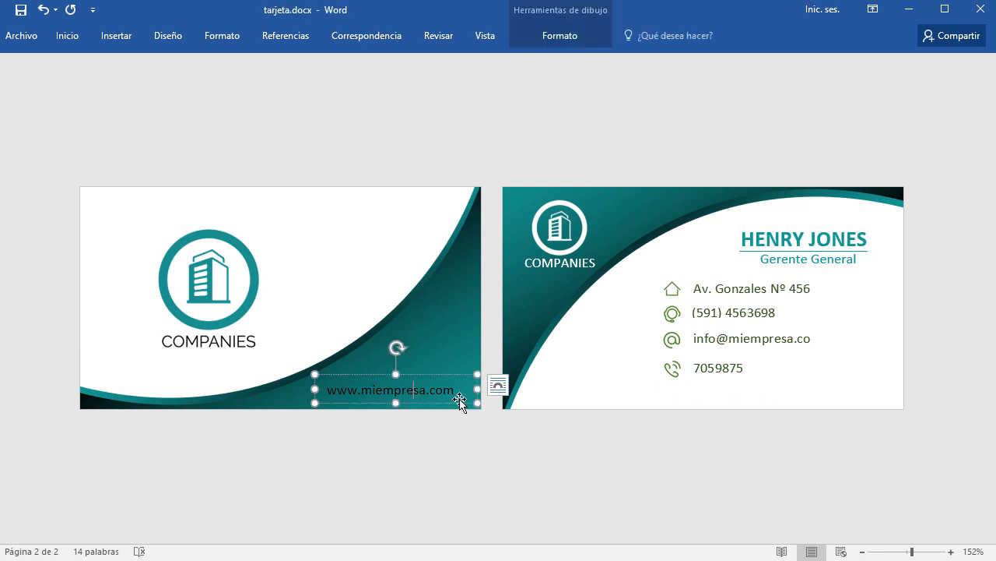
drag(459, 389, 339, 389)
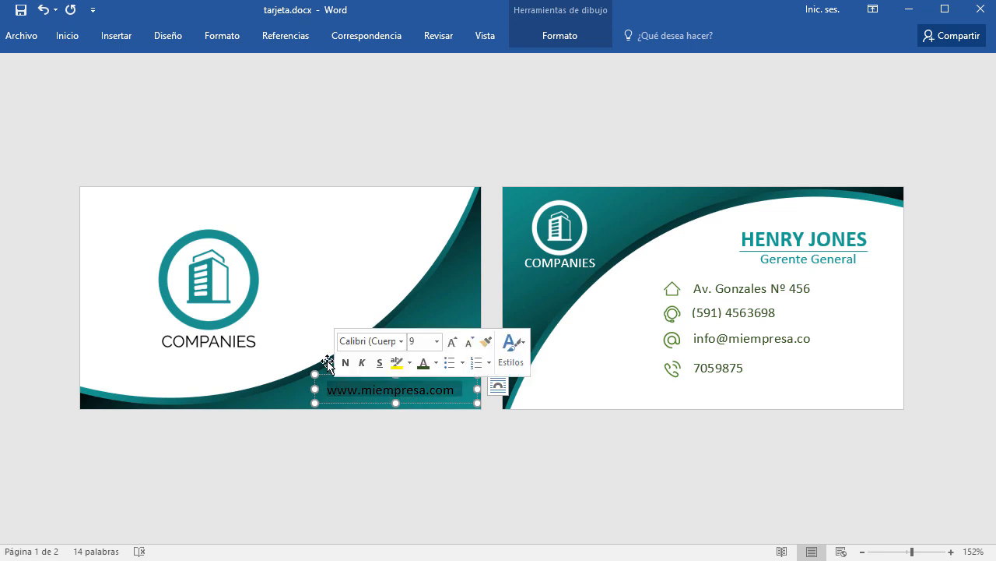
click(67, 35)
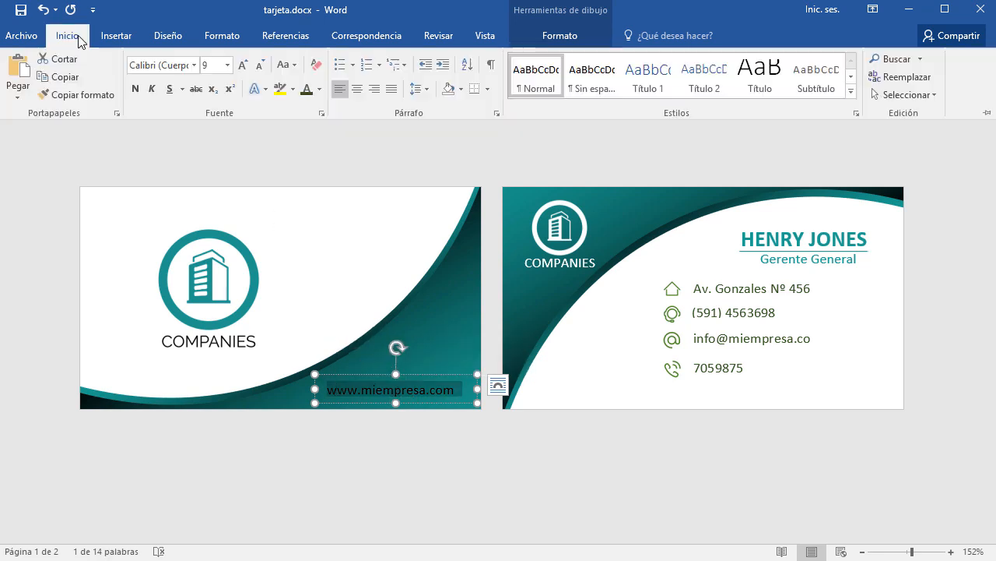
click(318, 89)
click(307, 144)
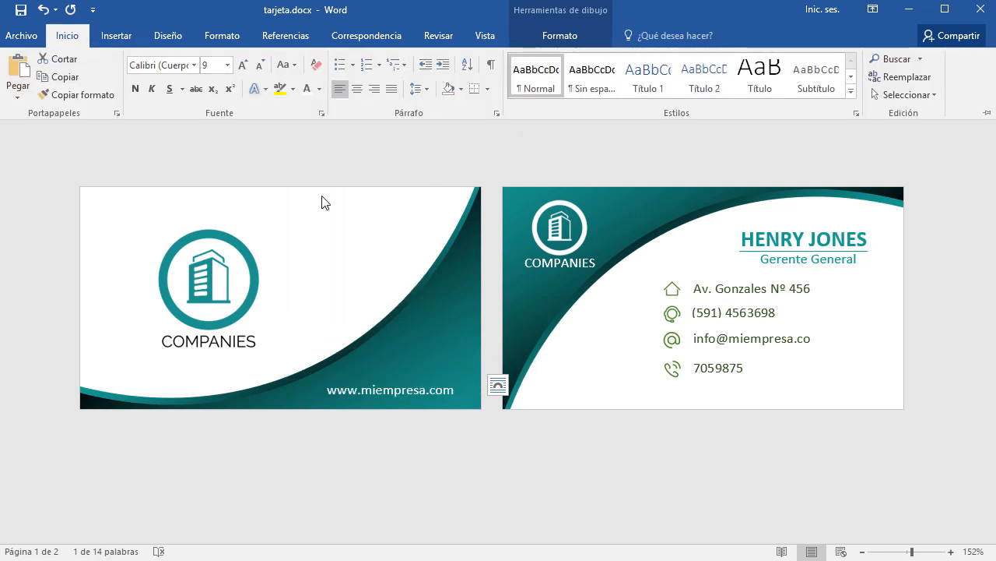
key(Escape)
key(ctrl+F1)
click(410, 399)
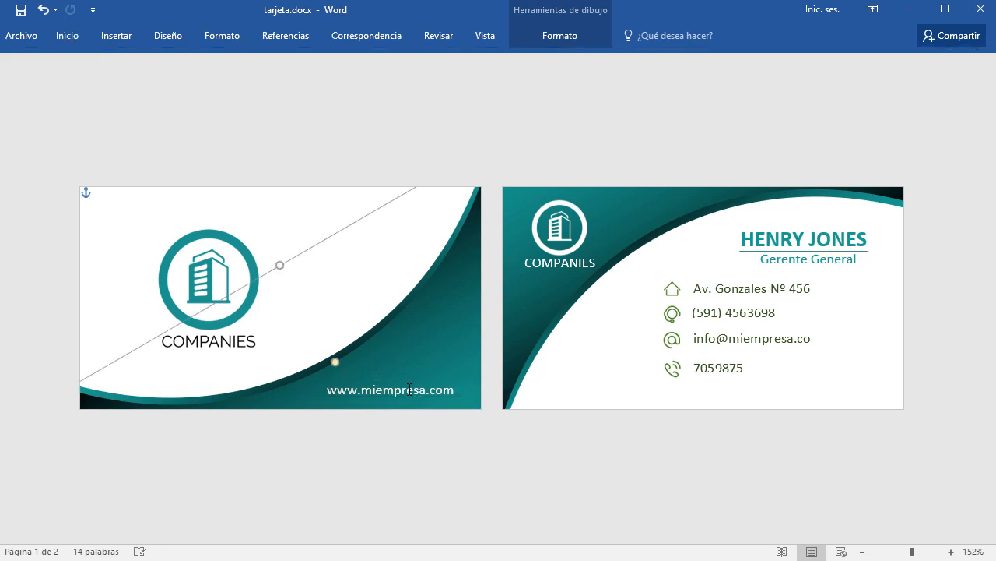
click(18, 281)
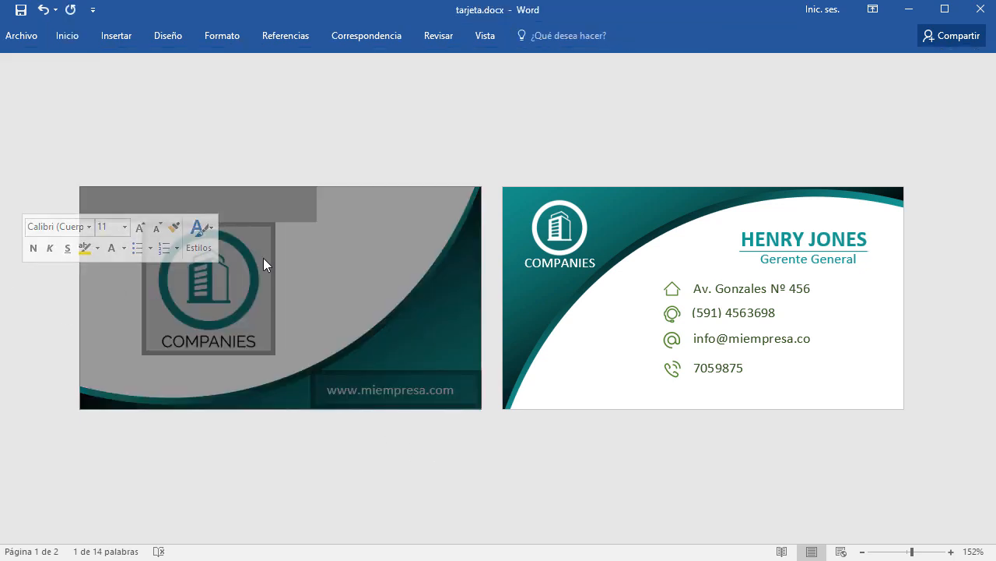
click(516, 147)
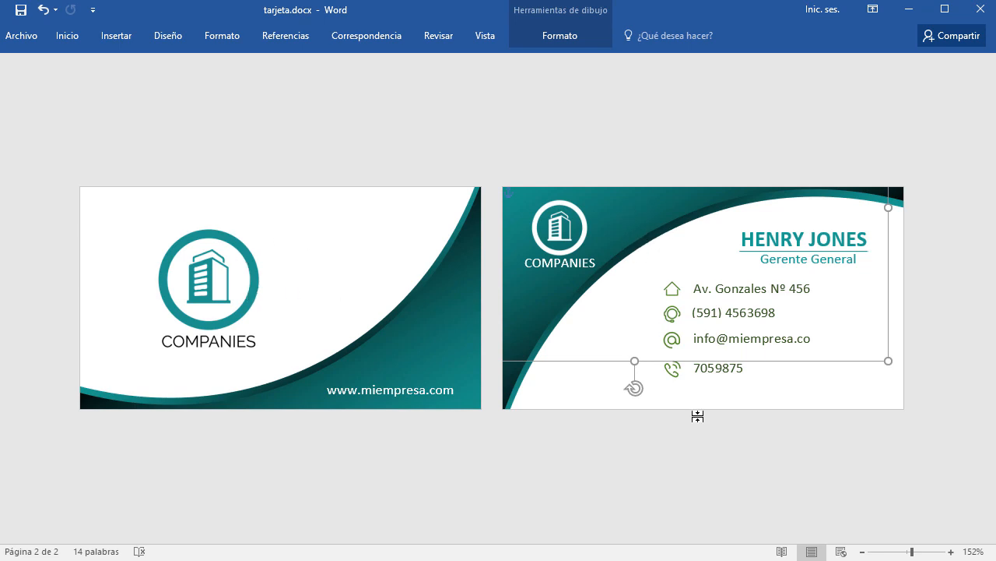
click(755, 483)
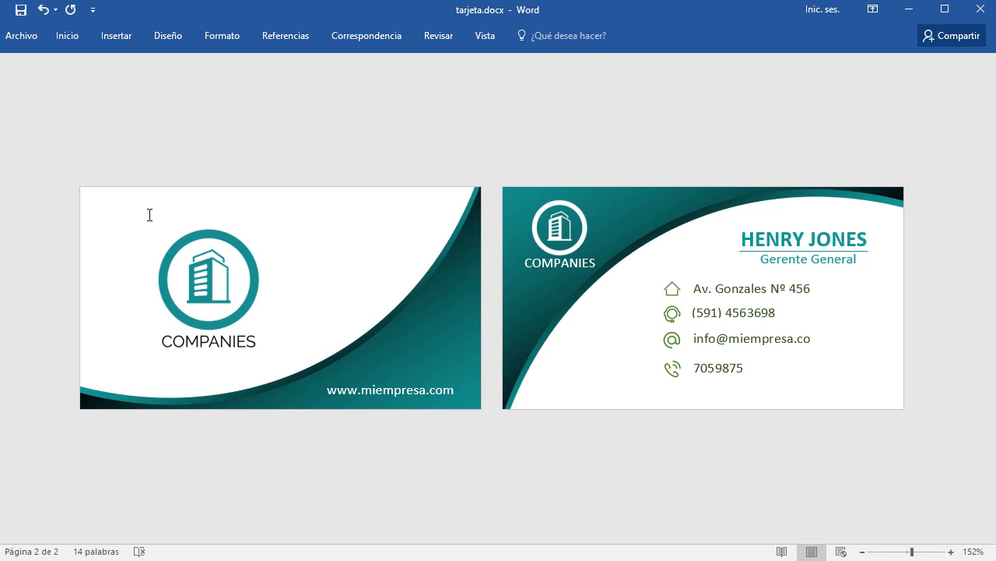
Group the front card's logo, both curve shapes and web address into one object.
click(239, 246)
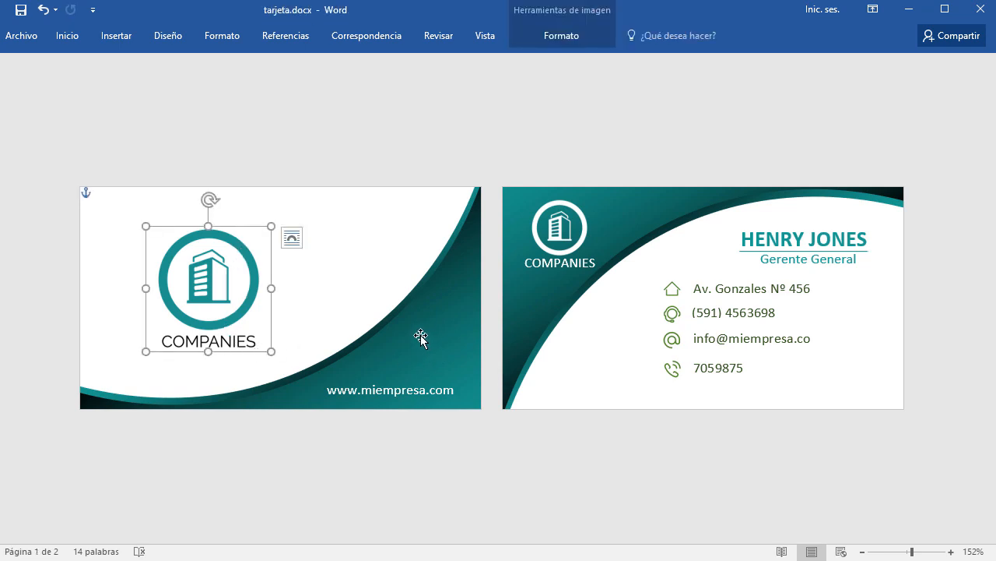
drag(420, 336, 380, 341)
ctrl+click(355, 340)
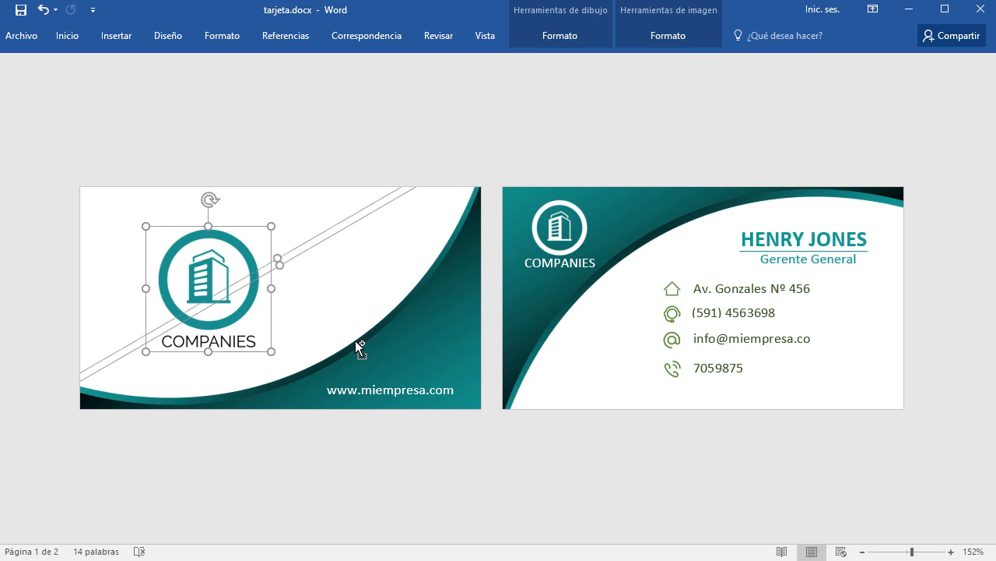
ctrl+click(404, 379)
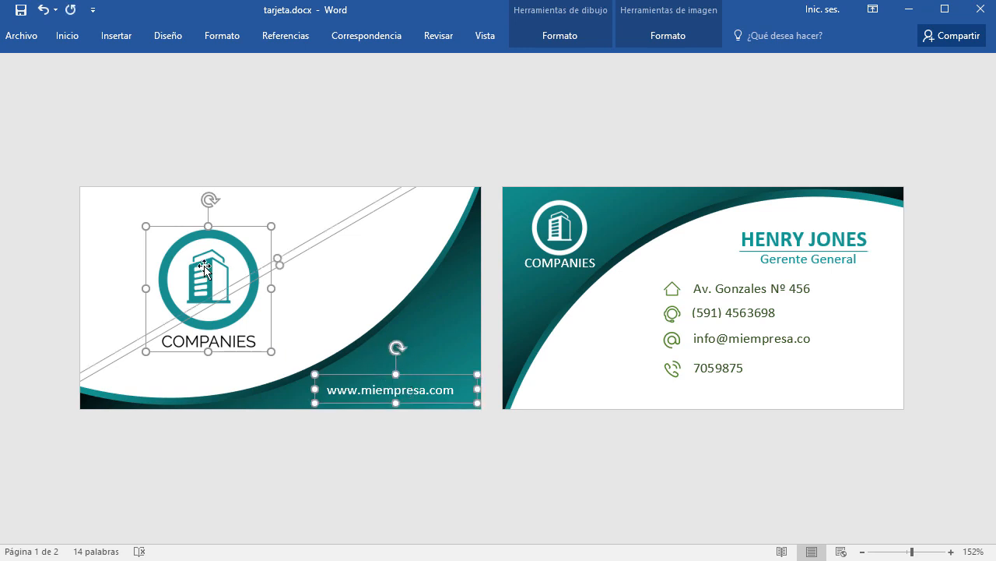
right_click(404, 328)
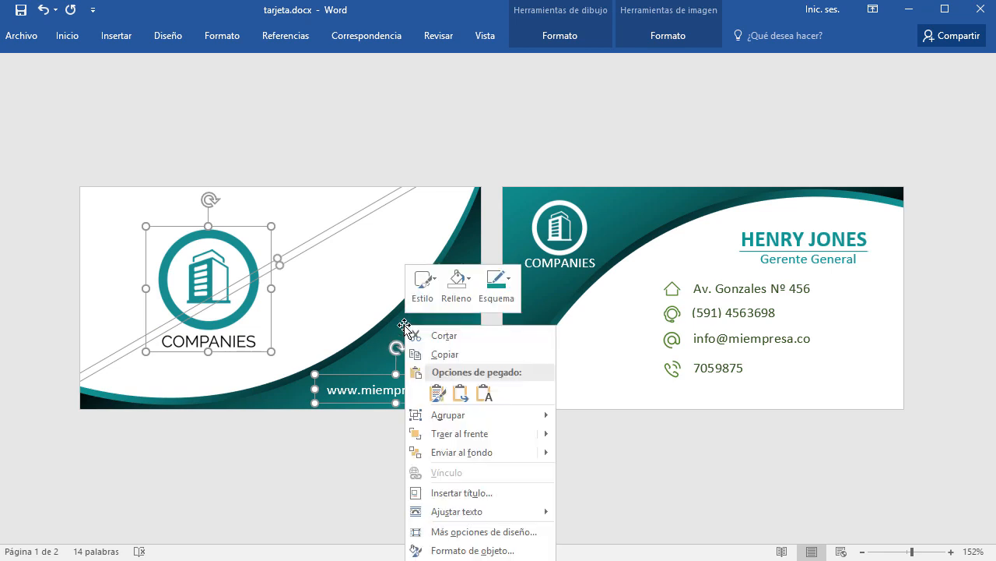
mouse_move(529, 417)
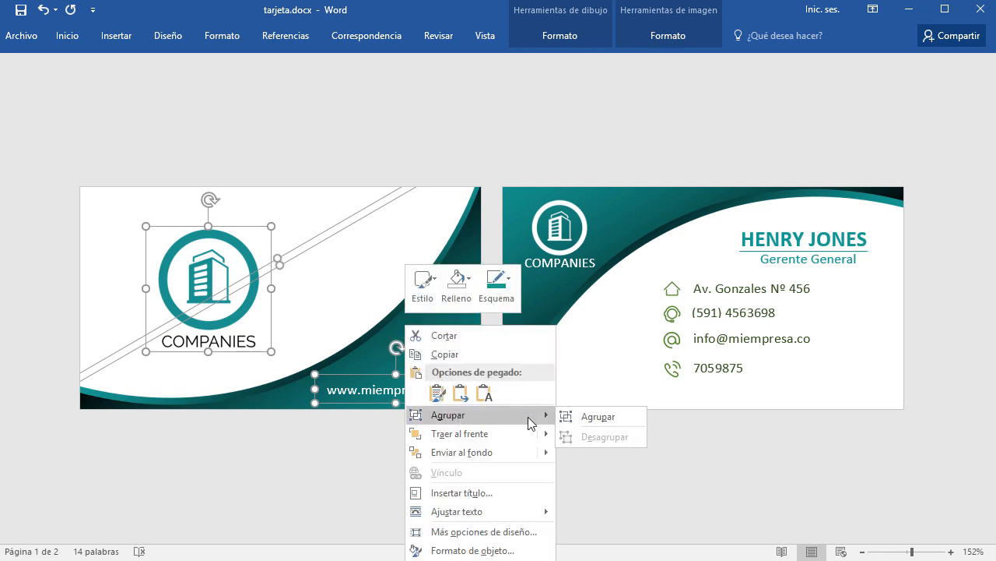
click(583, 418)
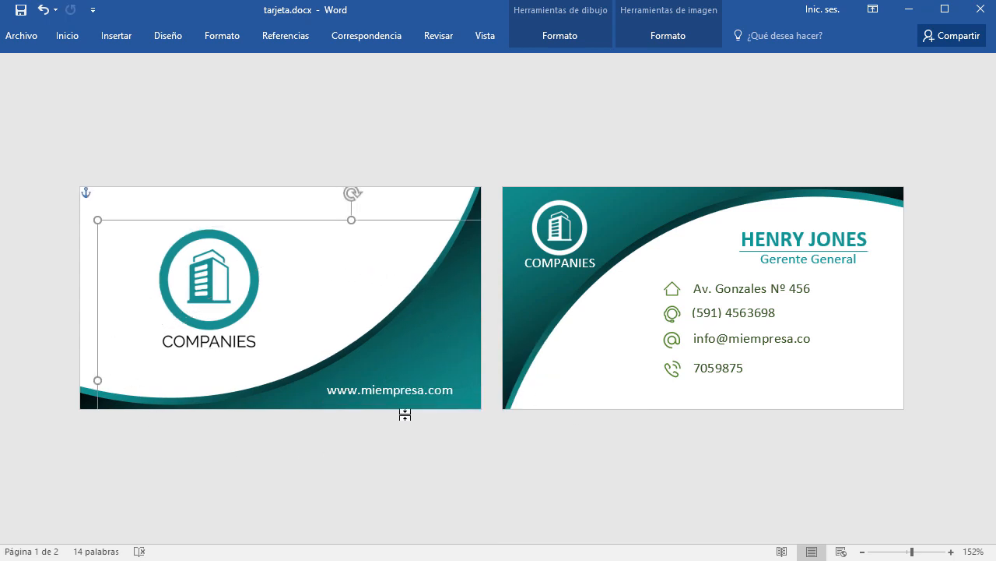
Undo the accidental move of the grouped front-card graphics.
drag(422, 341, 486, 418)
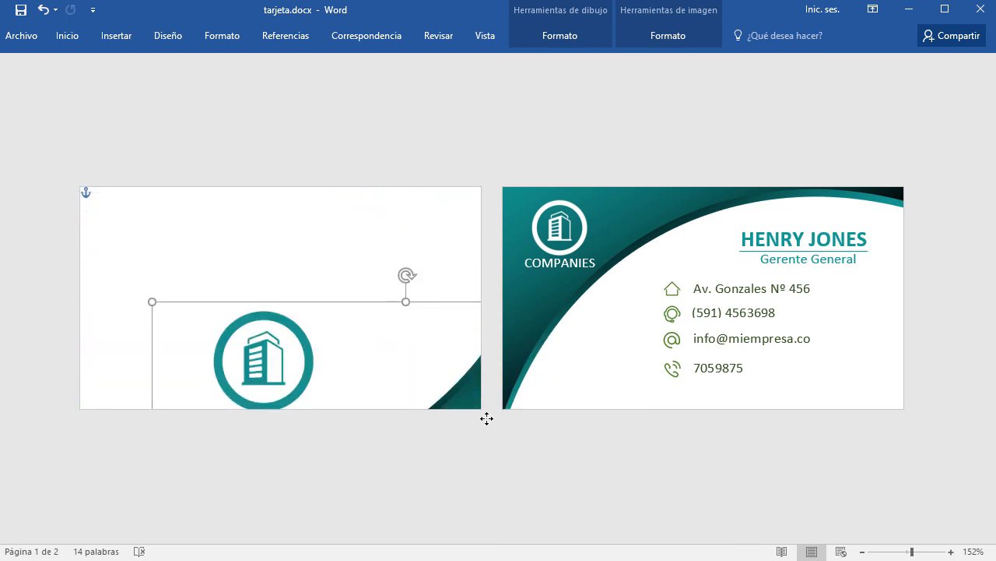
key(Up)
key(ctrl+z)
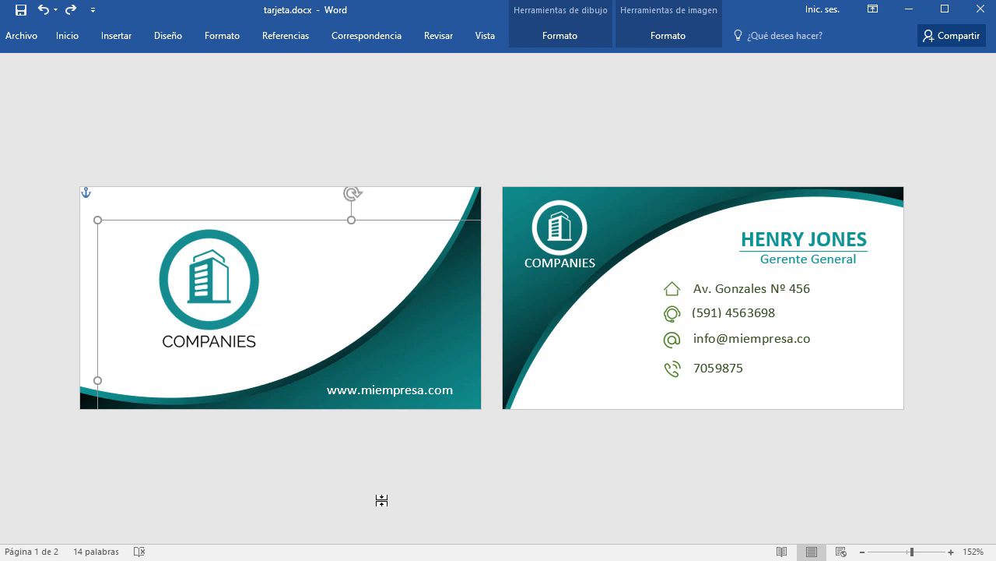
key(ctrl+z)
key(Tab)
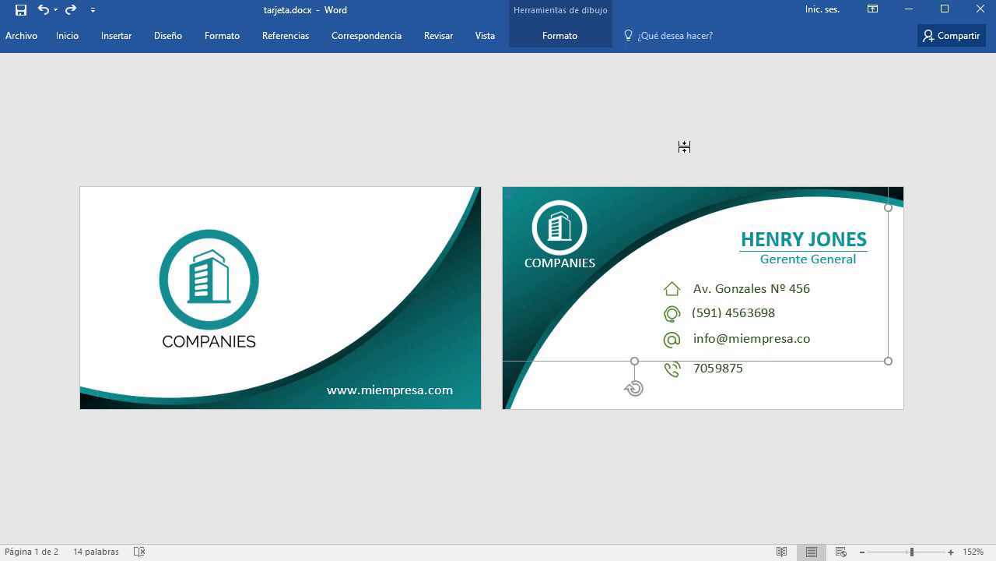
click(982, 501)
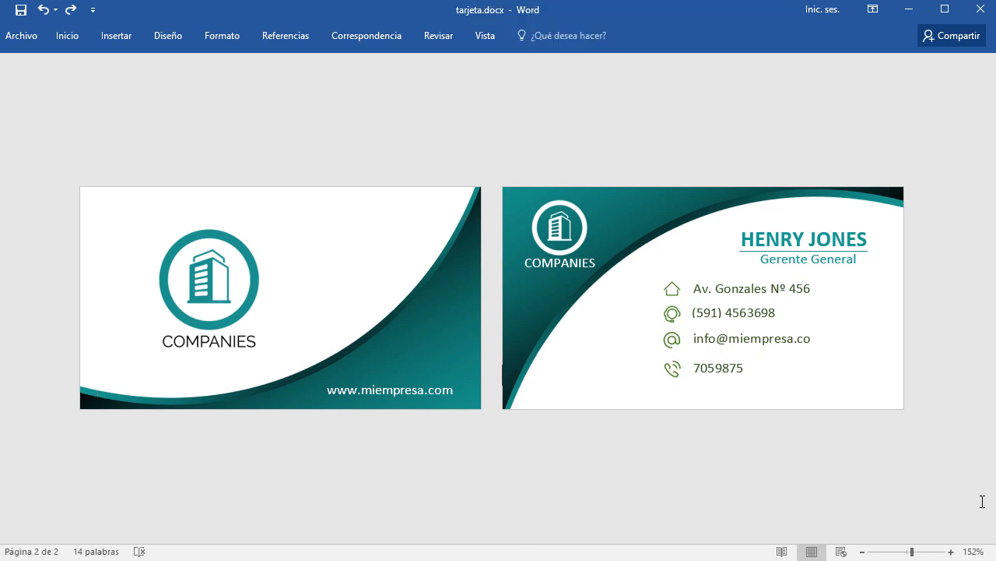